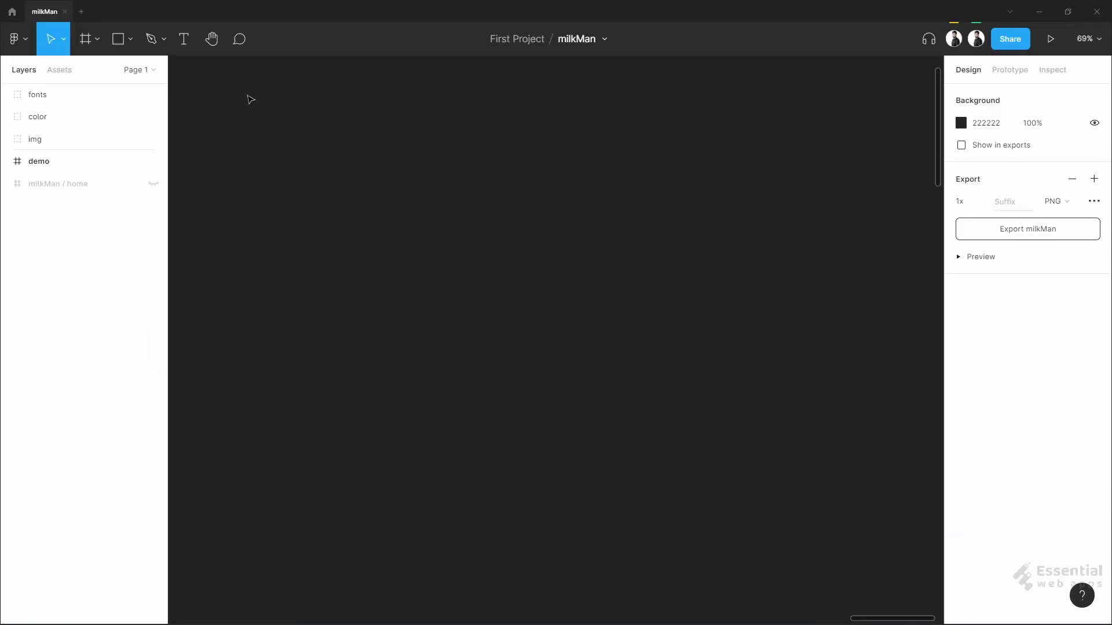
- Create a 1440 × 1024 Desktop frame and name it "milkMan / home"
click(96, 40)
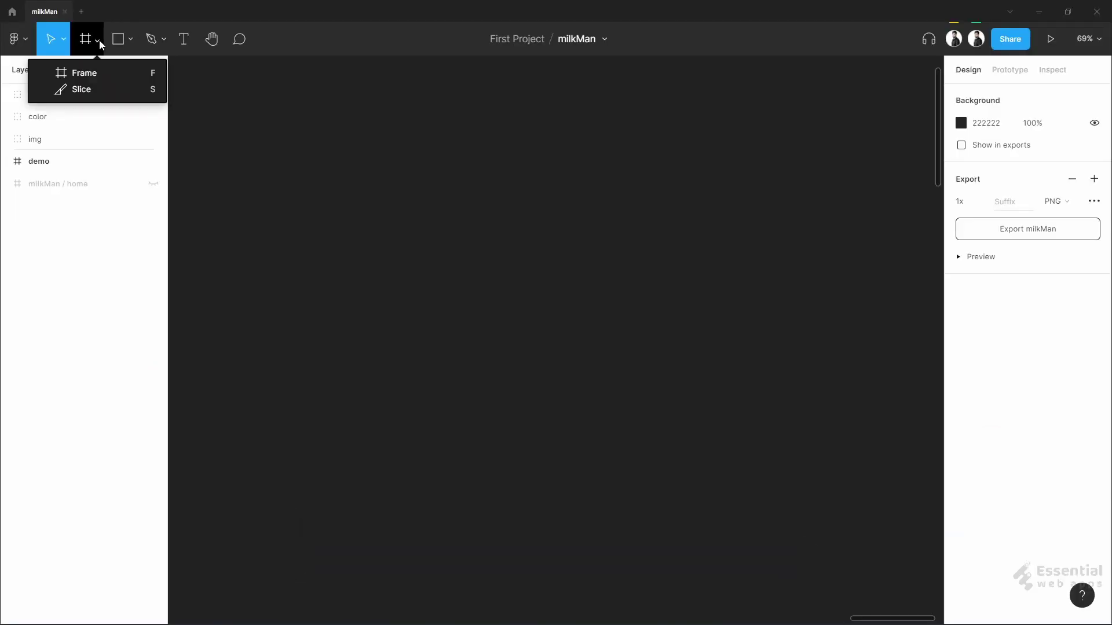
click(99, 74)
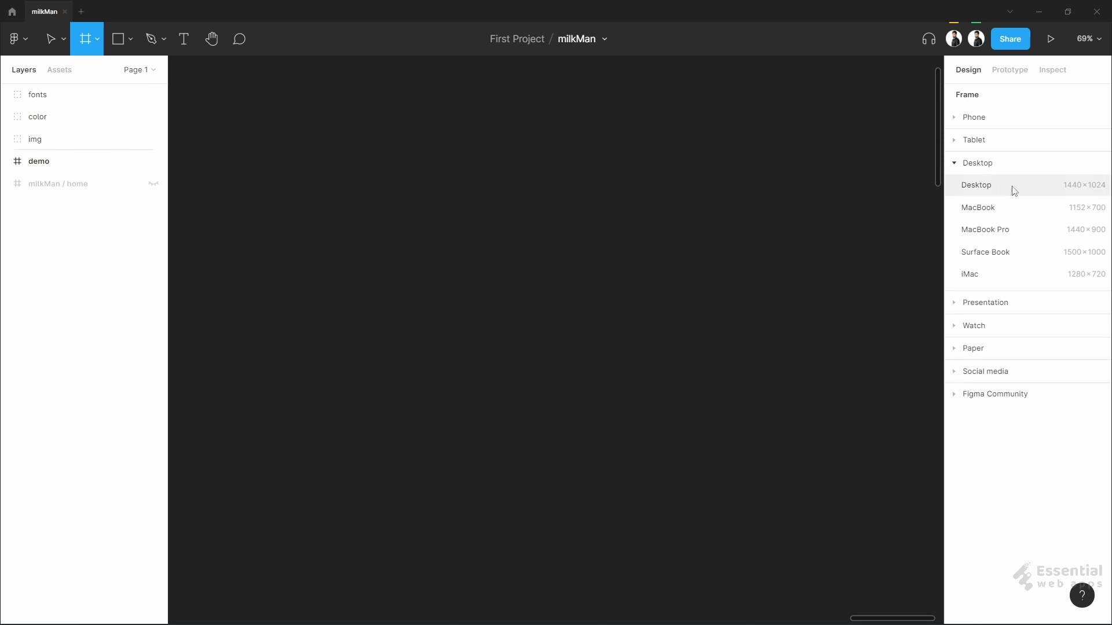
click(1049, 187)
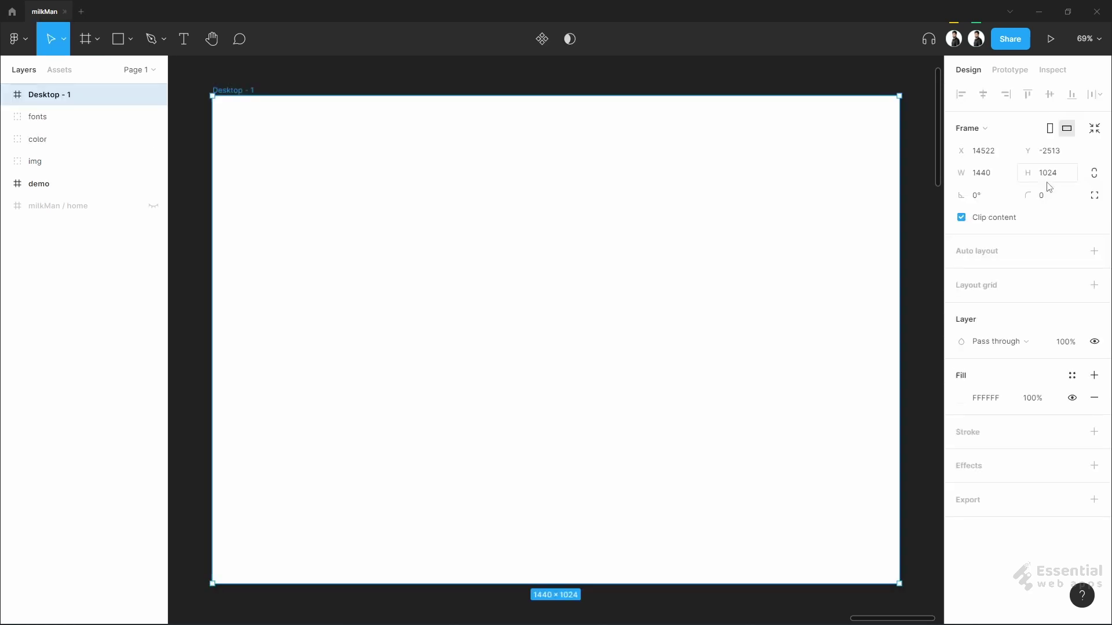
double_click(250, 90)
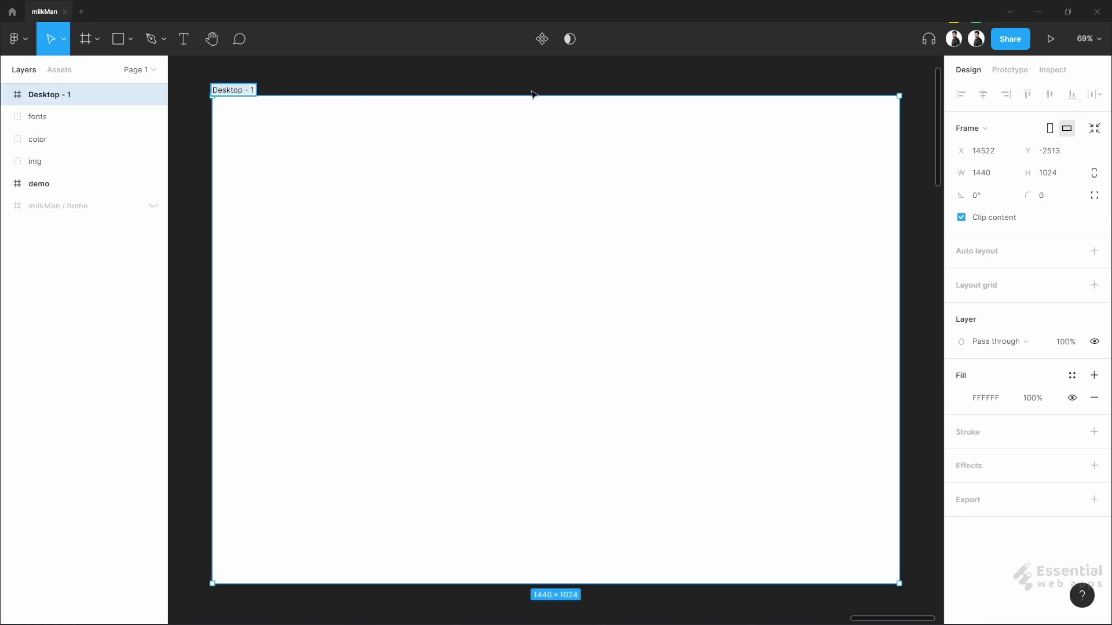
key(BackSpace)
text(milkMan / home)
key(Return)
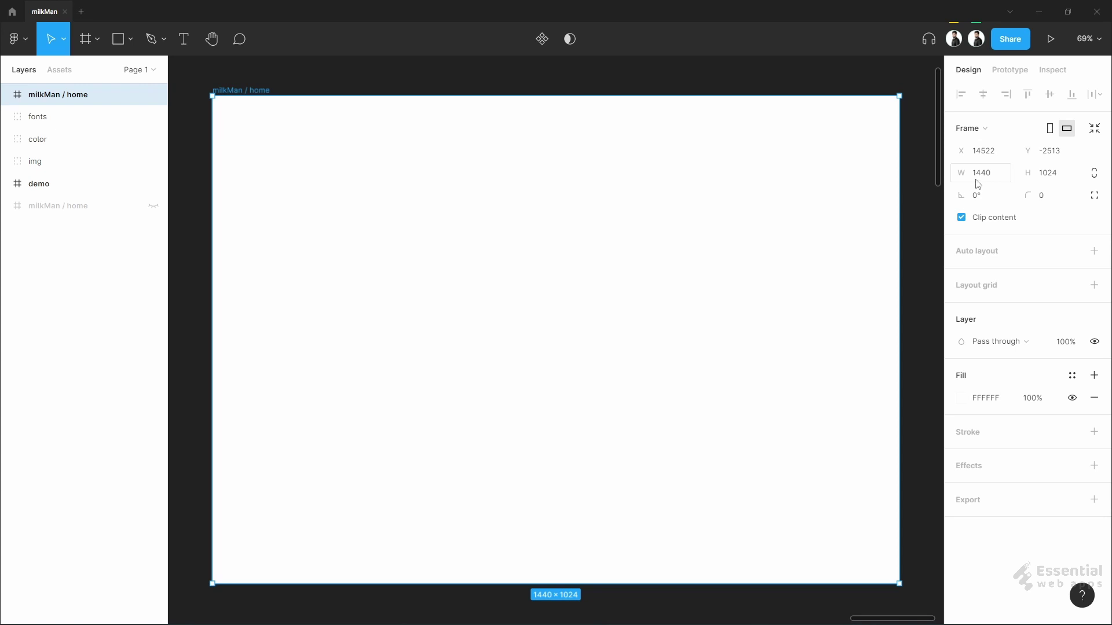
- Add a 38 px high grey guide rectangle to the frame, set its width to 1200 and centre it horizontally
key(ctrl+v)
click(993, 153)
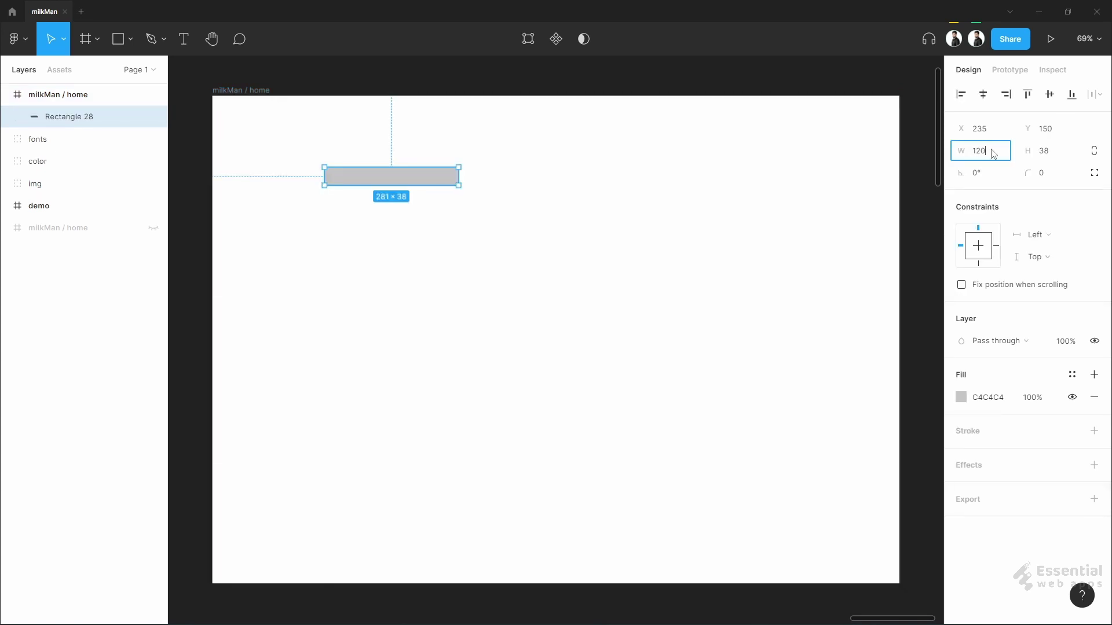
key(Return)
click(983, 94)
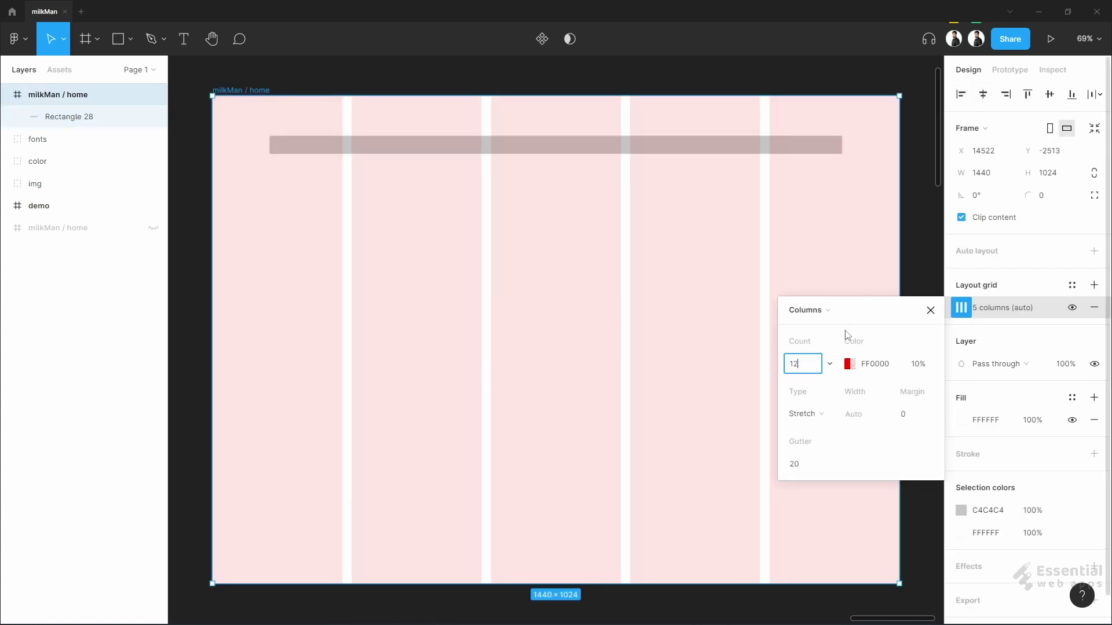
- Configure the frame's column layout grid with 12 columns, a margin of 120 and a gutter of 24
key(Return)
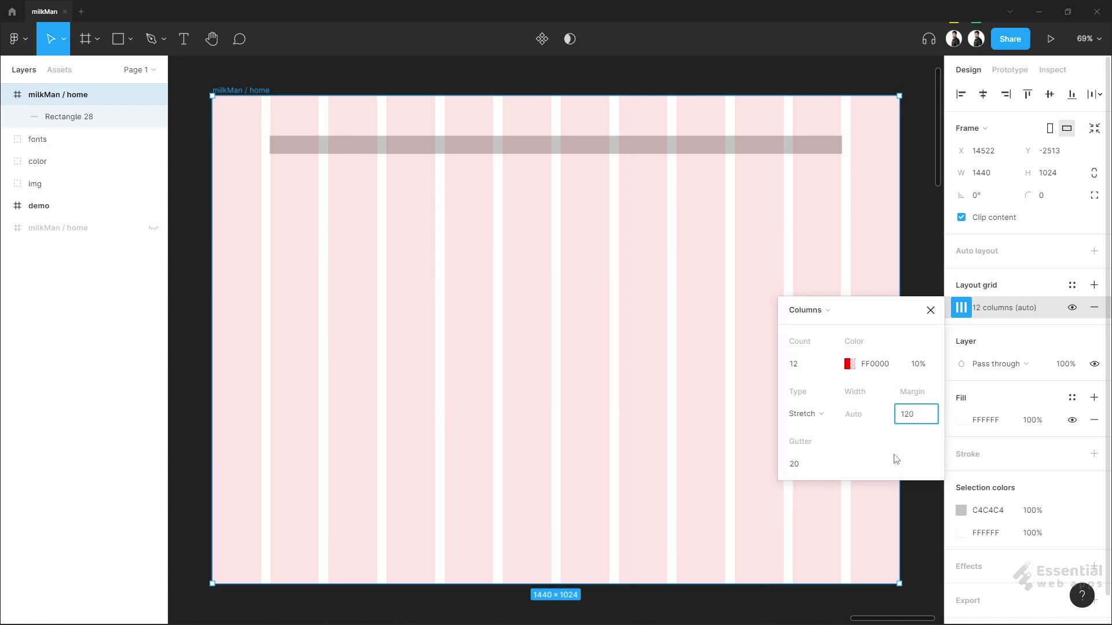
key(Return)
click(808, 471)
text(244)
key(Return)
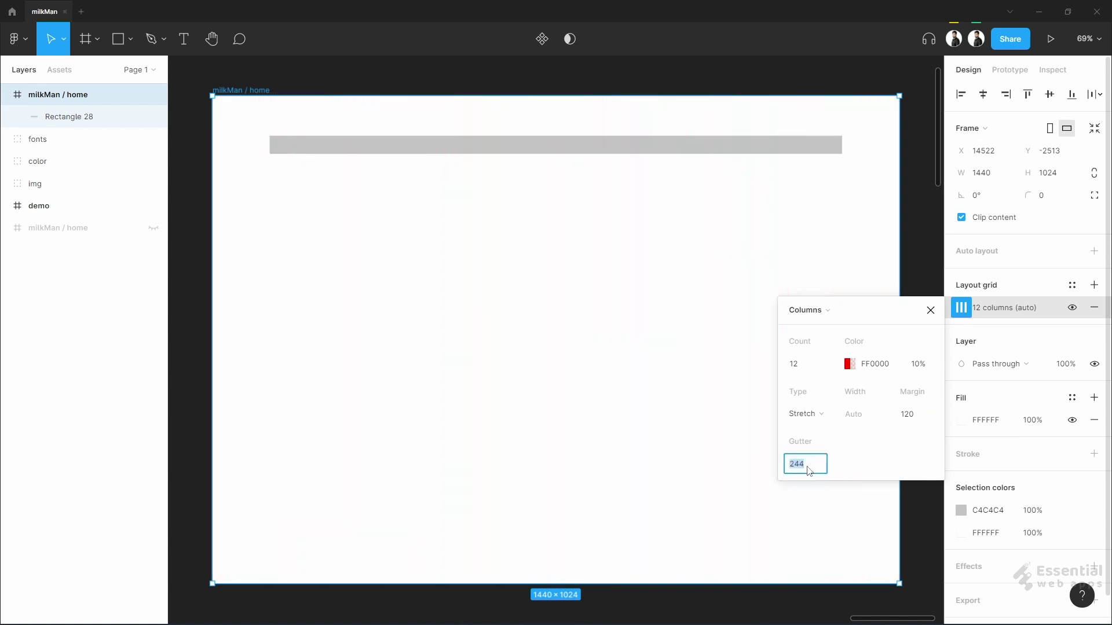
key(BackSpace)
key(Return)
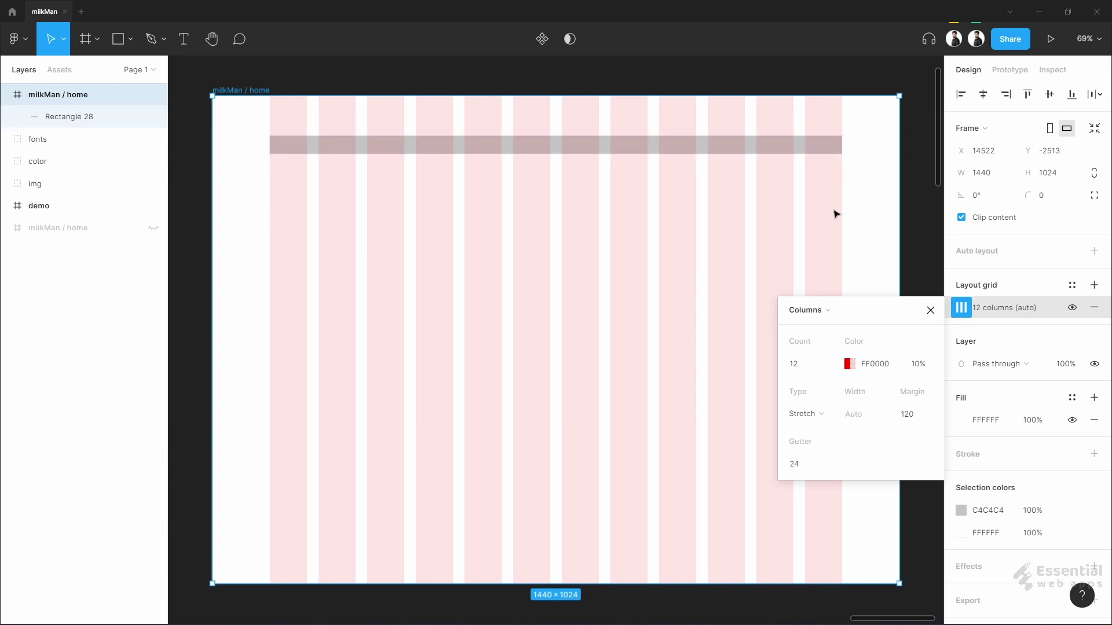
- Change the column grid's colour to blue 0094FF and delete the grey guide rectangle
click(849, 364)
drag(701, 461, 718, 465)
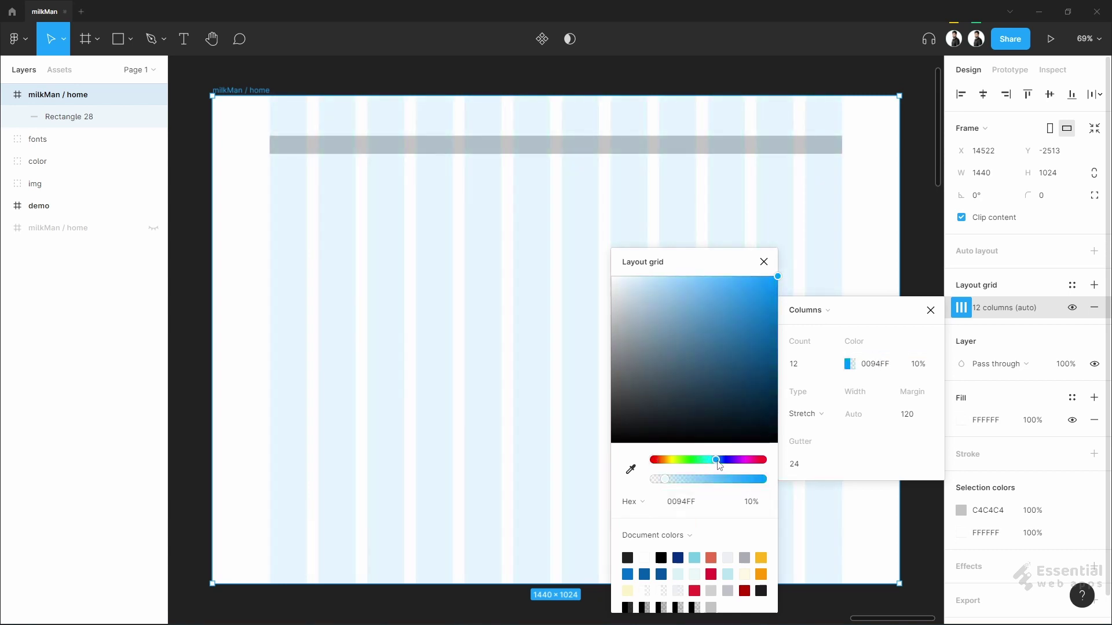
click(764, 262)
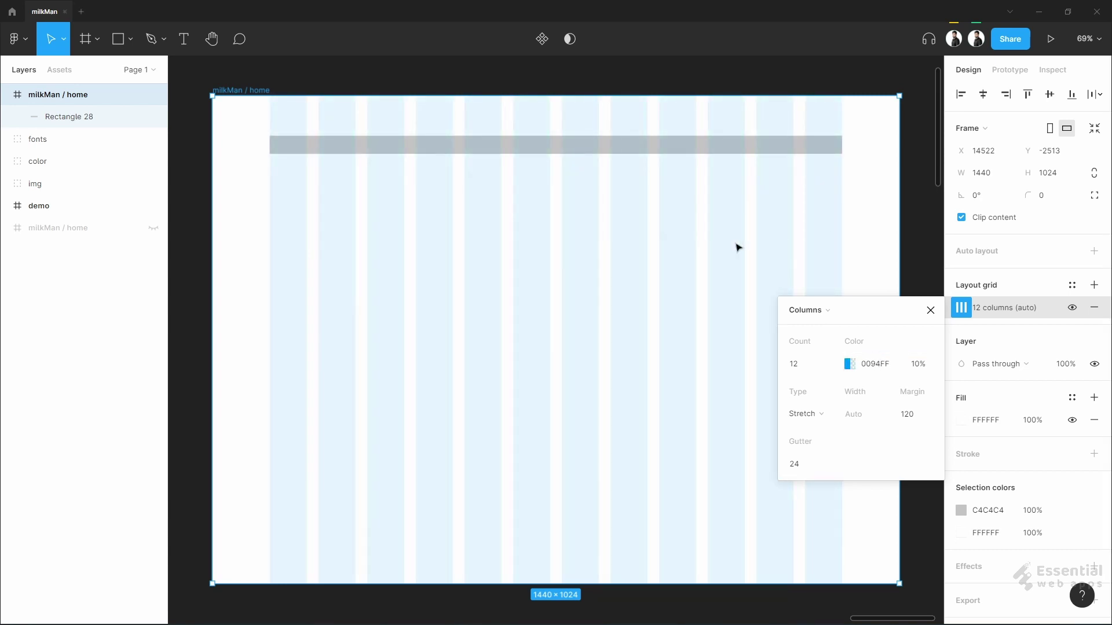
click(930, 311)
click(717, 145)
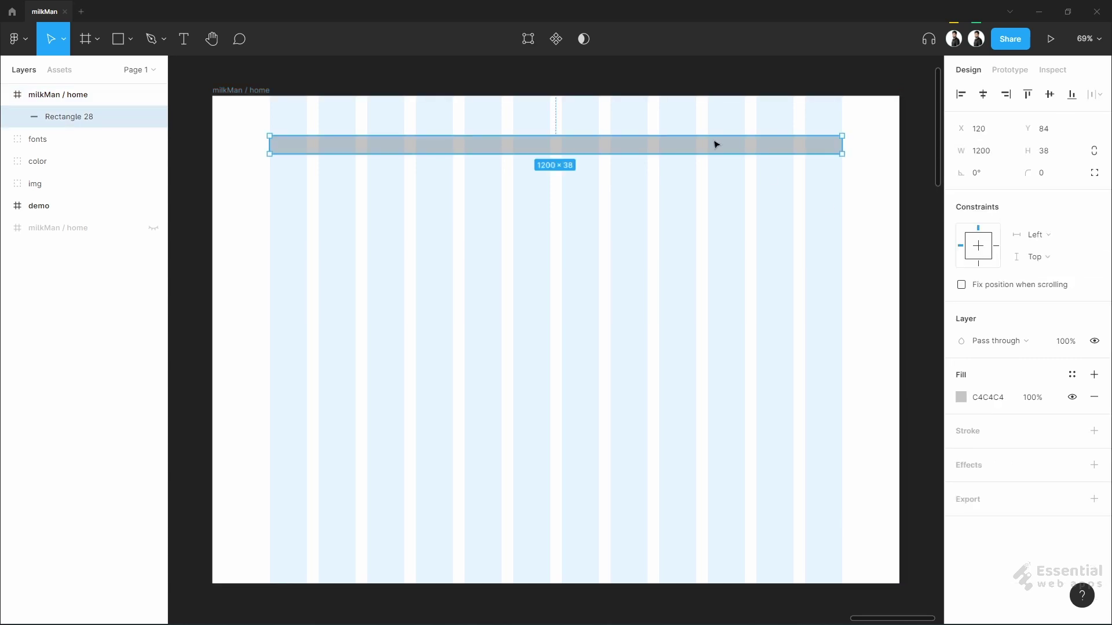
key(Delete)
- Paste the milkMan logo into the home frame and position it at X 120, Y 60
click(716, 144)
key(ctrl+v)
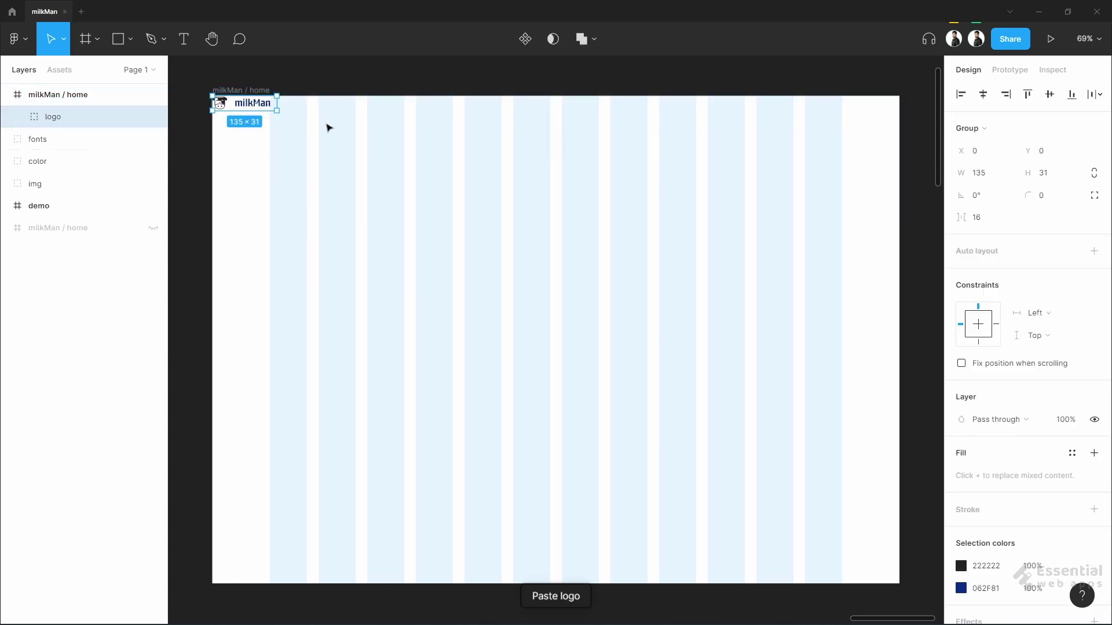
drag(247, 106, 297, 131)
scroll(286, 214, up, 2)
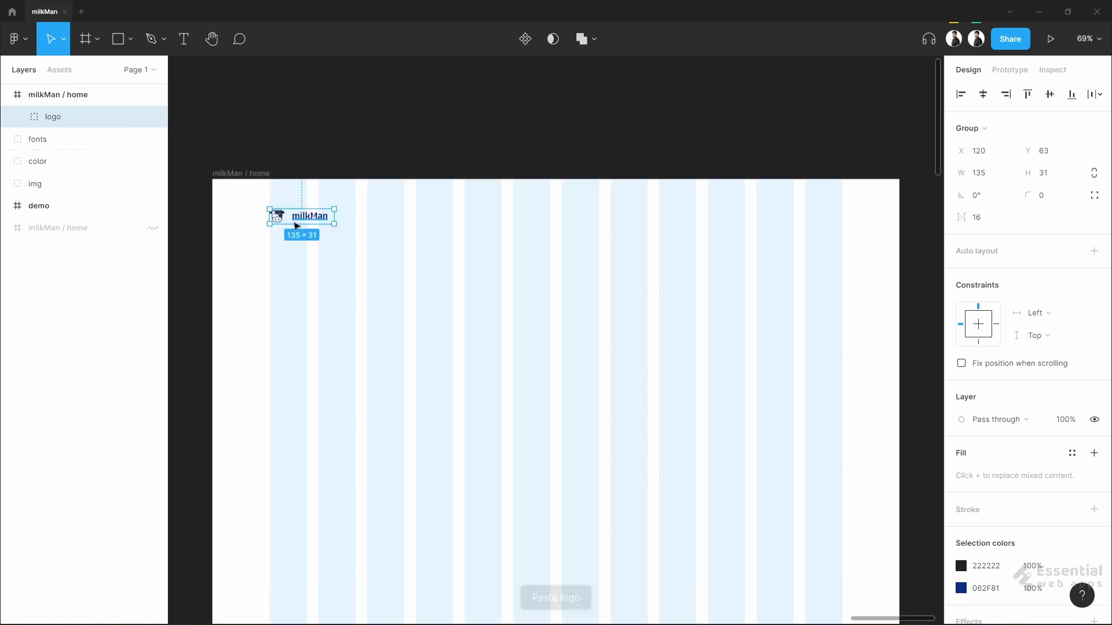
scroll(291, 218, up, 5)
drag(356, 222, 371, 254)
key(Up)
- Paste the five menu links (home, menufecturing, packaging, farms, delivery) and place them in the header beside the logo
scroll(485, 255, down, 5)
scroll(521, 280, down, 6)
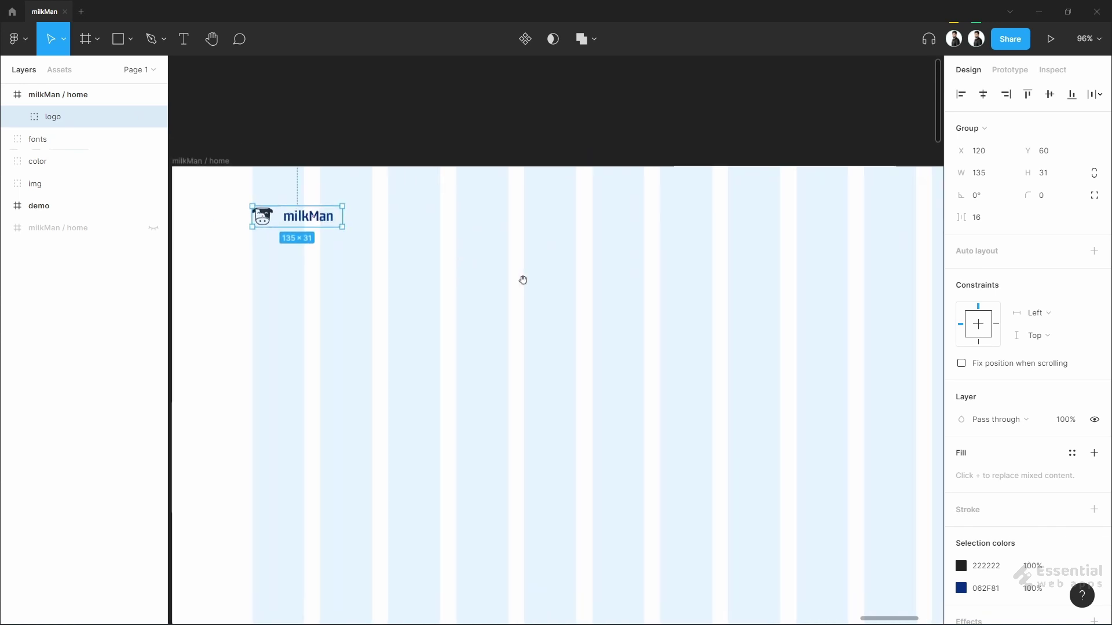
key(ctrl+v)
drag(579, 339, 567, 167)
click(567, 217)
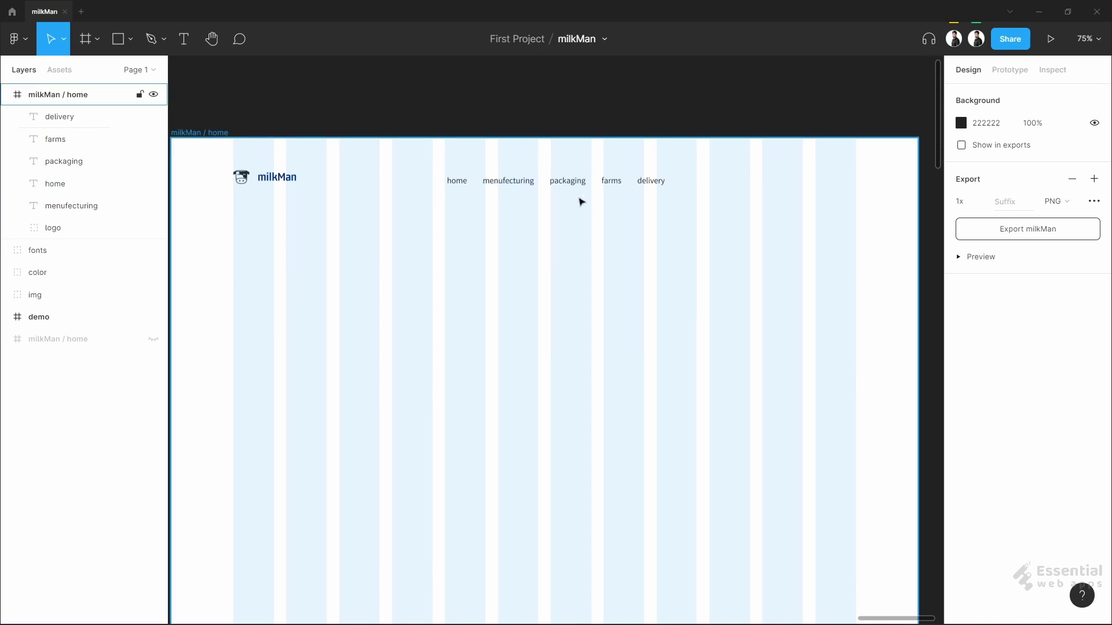
- Check the spacing between the home and menufecturing links, and shift all five menu links slightly left
scroll(519, 183, up, 2)
scroll(520, 183, up, 3)
click(324, 187)
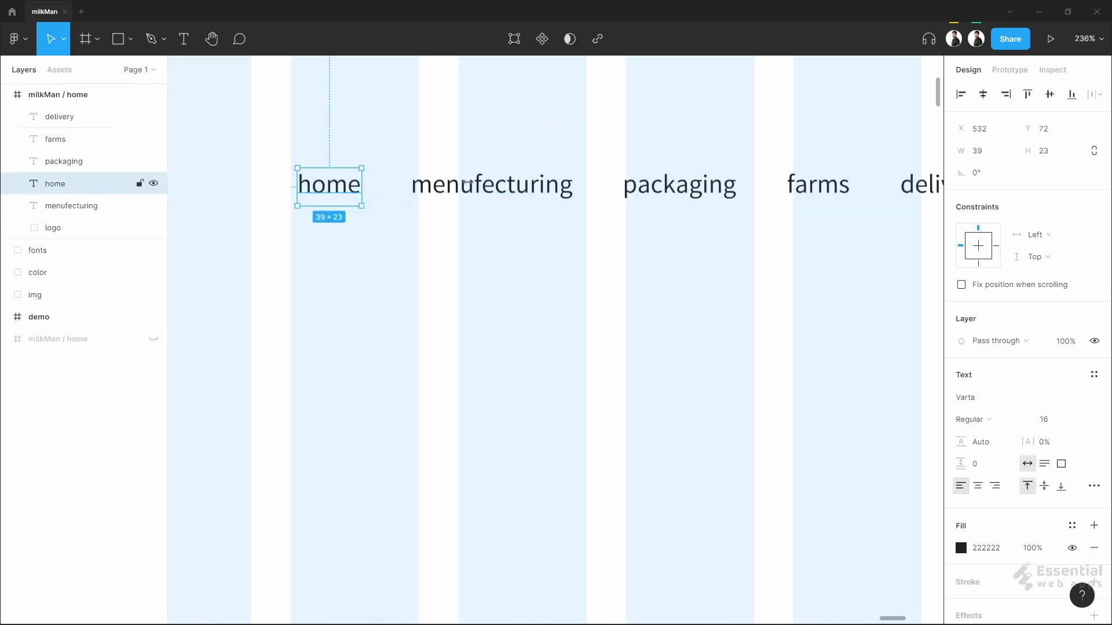
shift+click(472, 187)
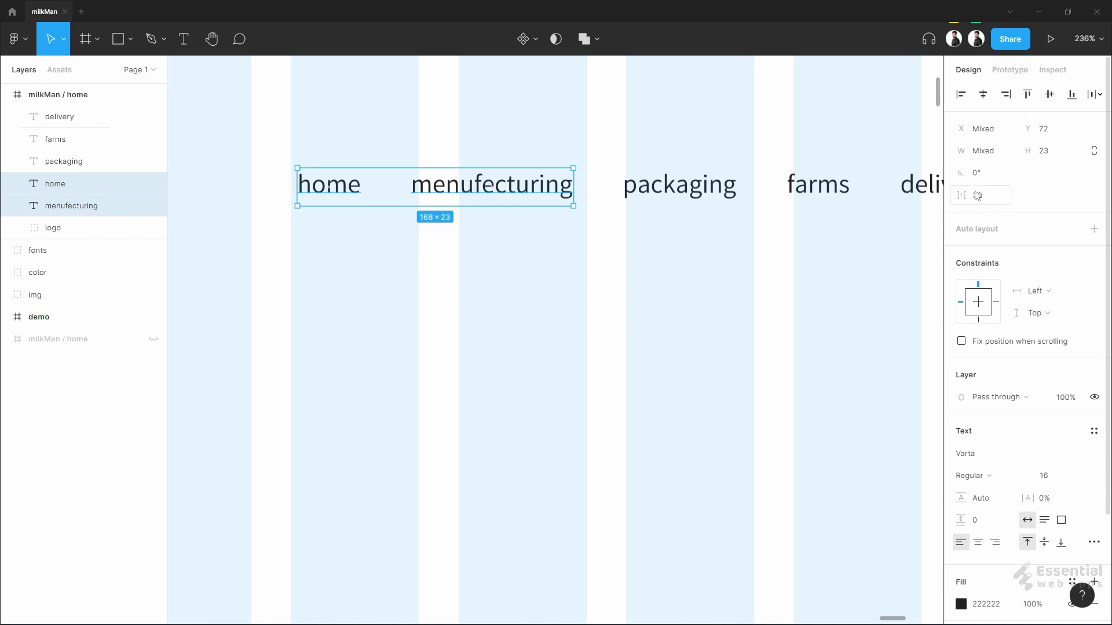
click(409, 256)
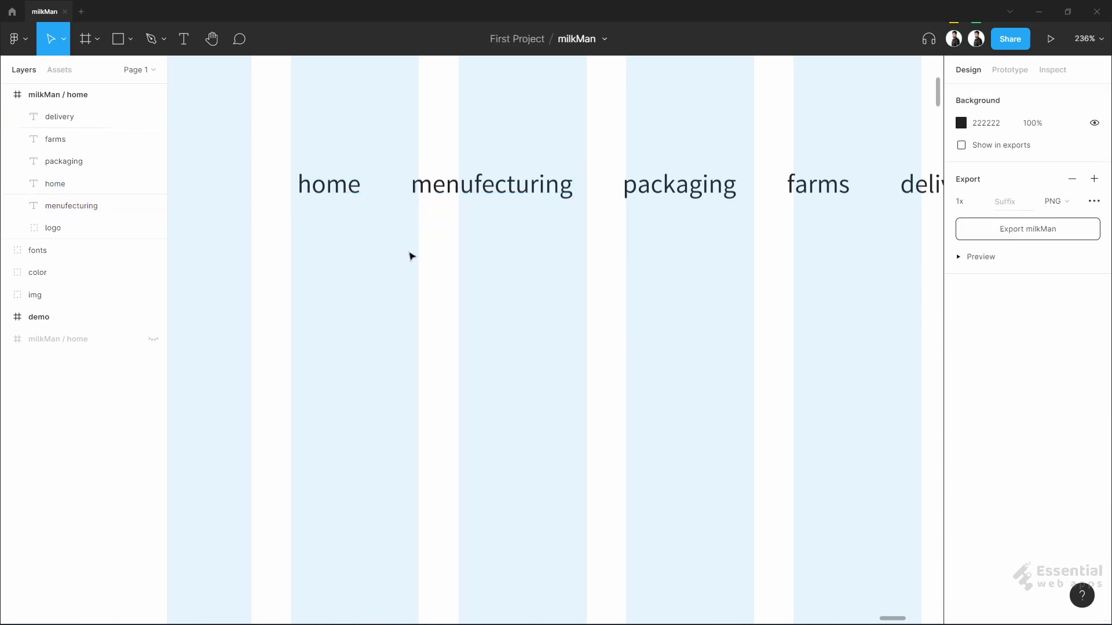
scroll(410, 256, down, 5)
drag(364, 212, 678, 245)
drag(584, 225, 581, 225)
scroll(581, 225, down, 1)
- Hide the column grid and move the five header menu links further left to X 510
click(136, 95)
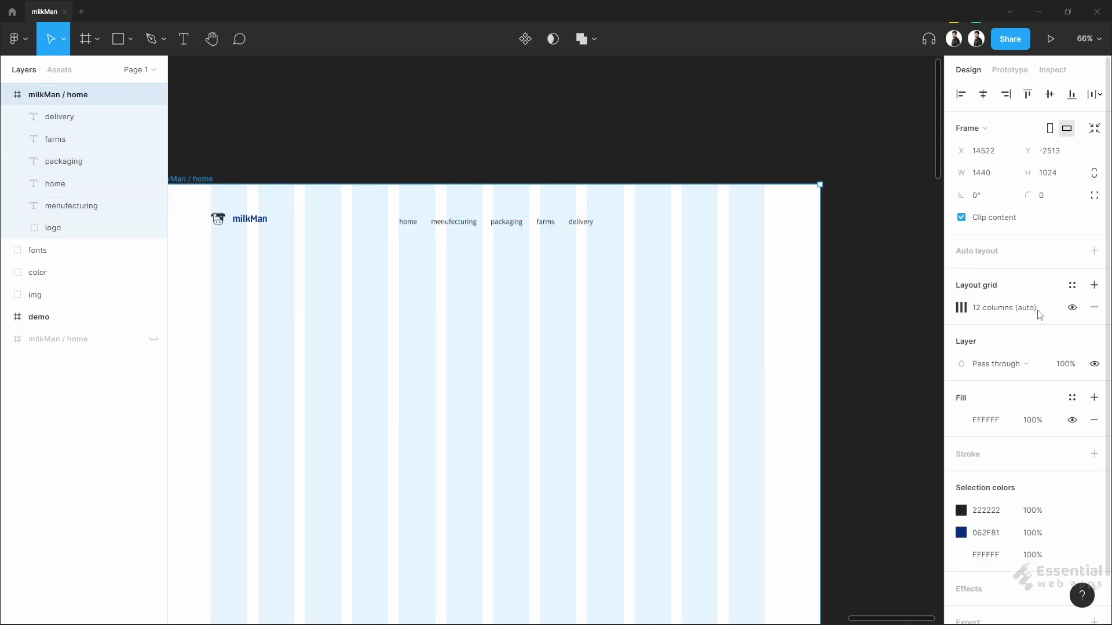
click(1072, 307)
click(401, 249)
scroll(399, 246, up, 1)
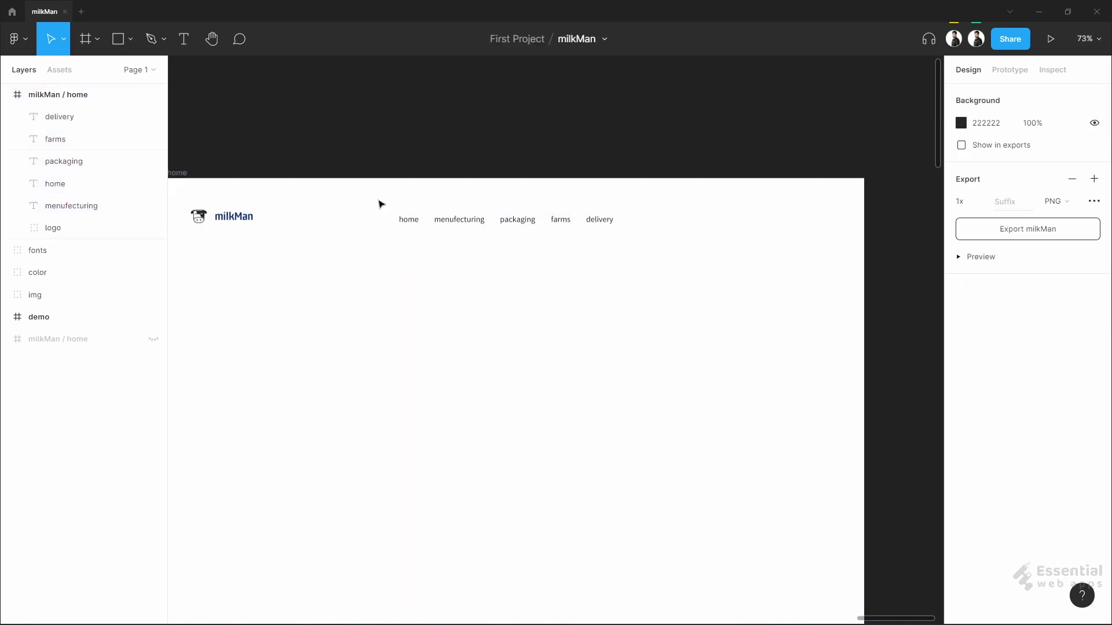
drag(377, 200, 662, 245)
scroll(602, 205, down, 1)
drag(565, 181, 562, 182)
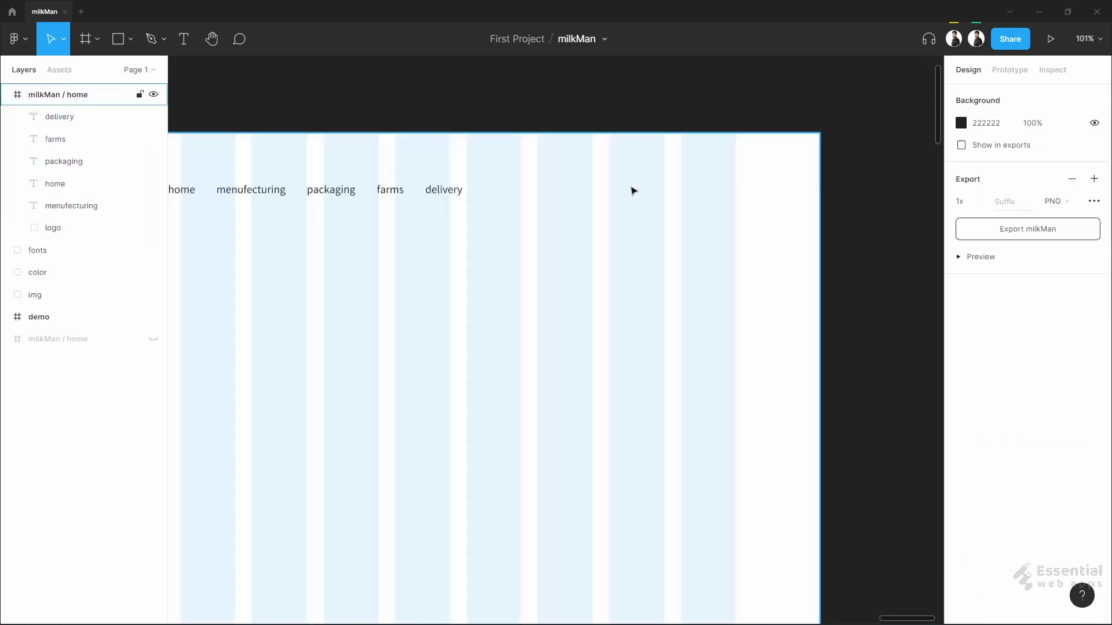
- Paste the nav-cart group and place it at the right end of the header, level with the menu links
key(ctrl+v)
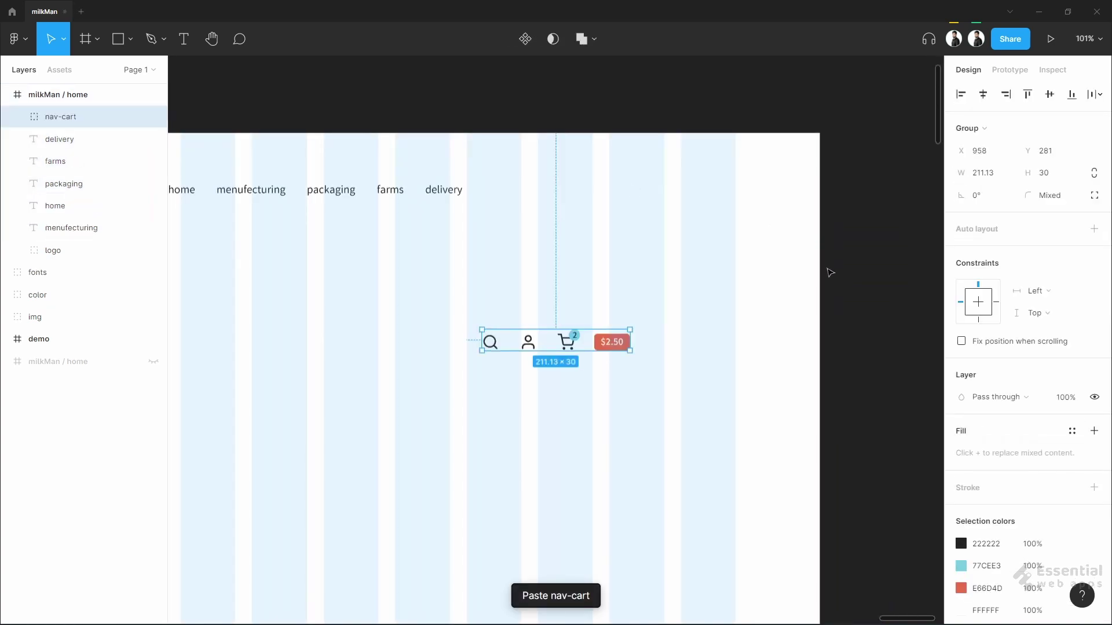
drag(609, 345, 707, 195)
click(662, 278)
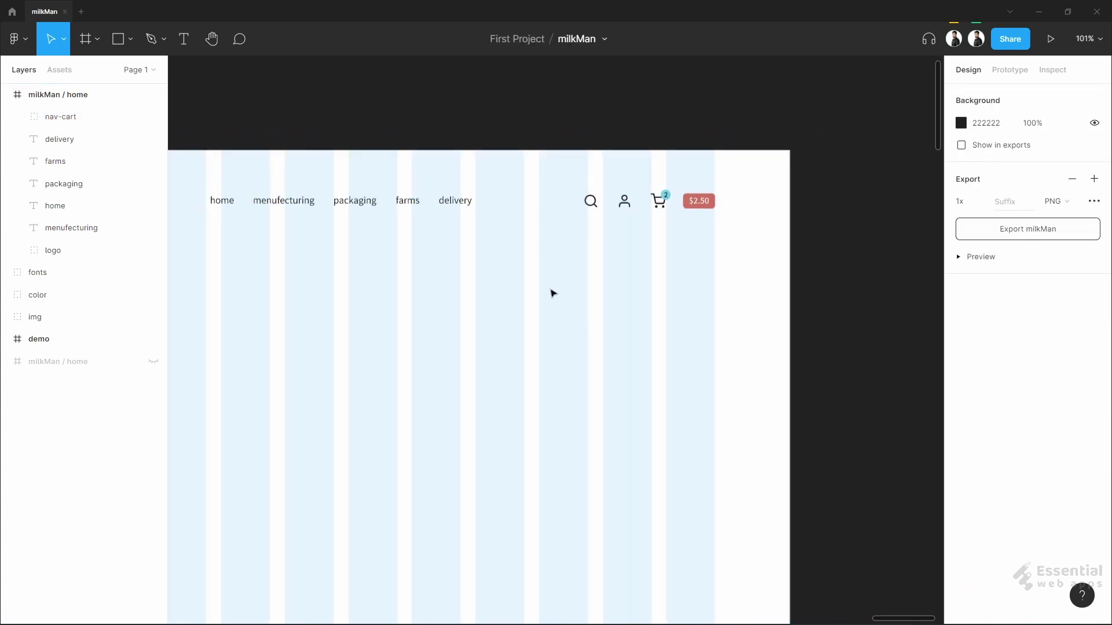
- Paste the turquoise underline bar, place it beneath the home link and send it behind the home text
scroll(553, 227, up, 10)
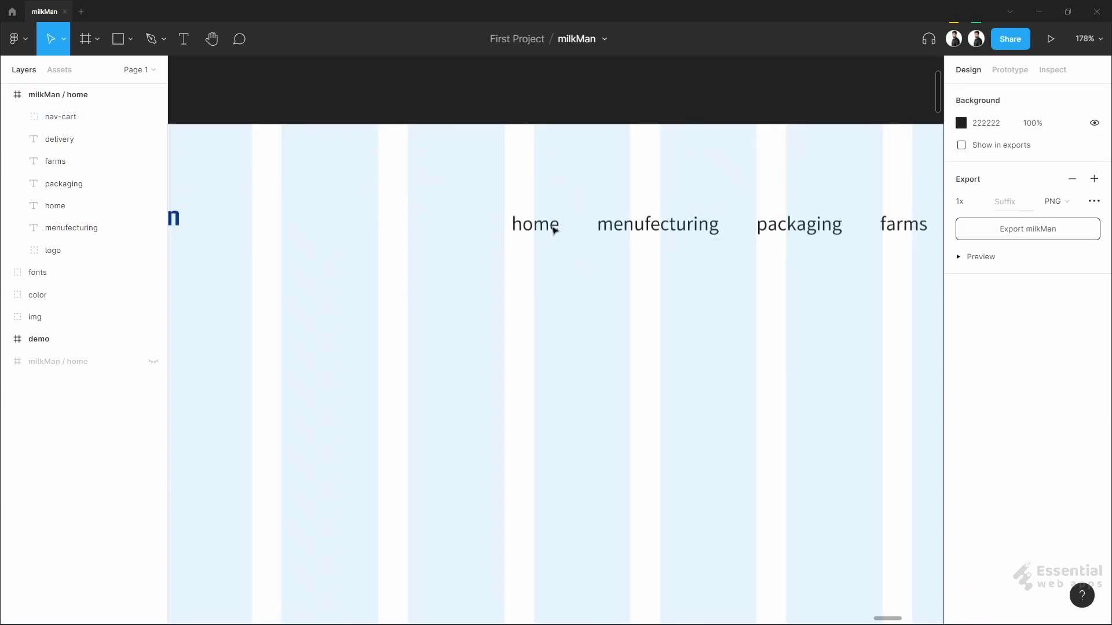
key(ctrl+v)
drag(570, 336, 537, 253)
scroll(536, 238, up, 8)
key(ctrl+[)
key(ctrl+[)
key(ctrl+[)
key(ctrl+[)
key(ctrl+[)
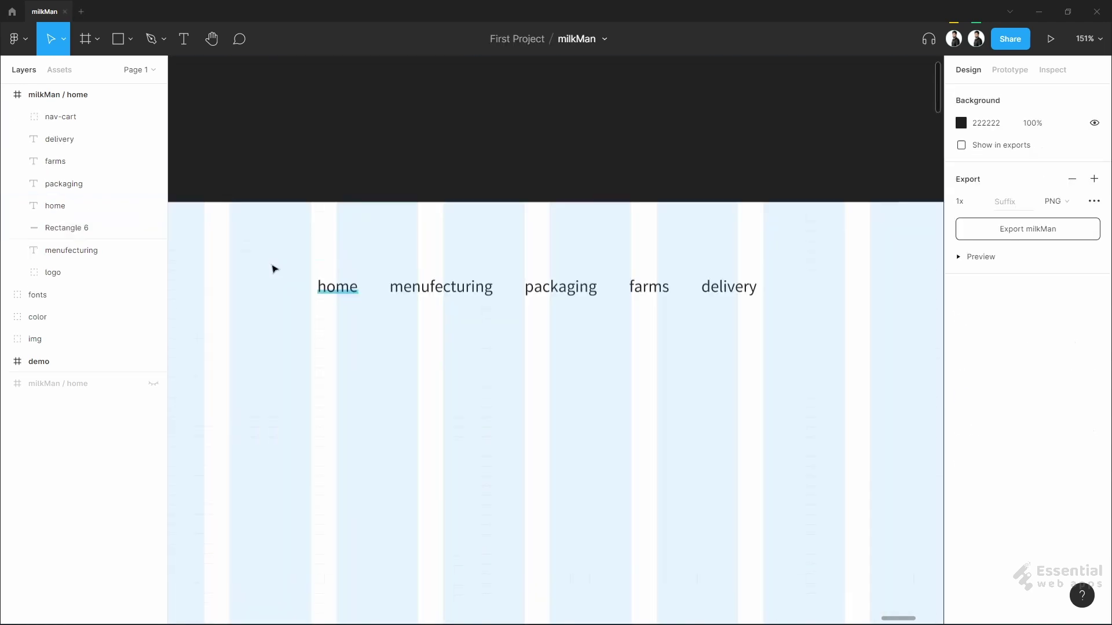
- Group the five menu links with the home underline and name the group "nav-menu"
drag(271, 263, 792, 318)
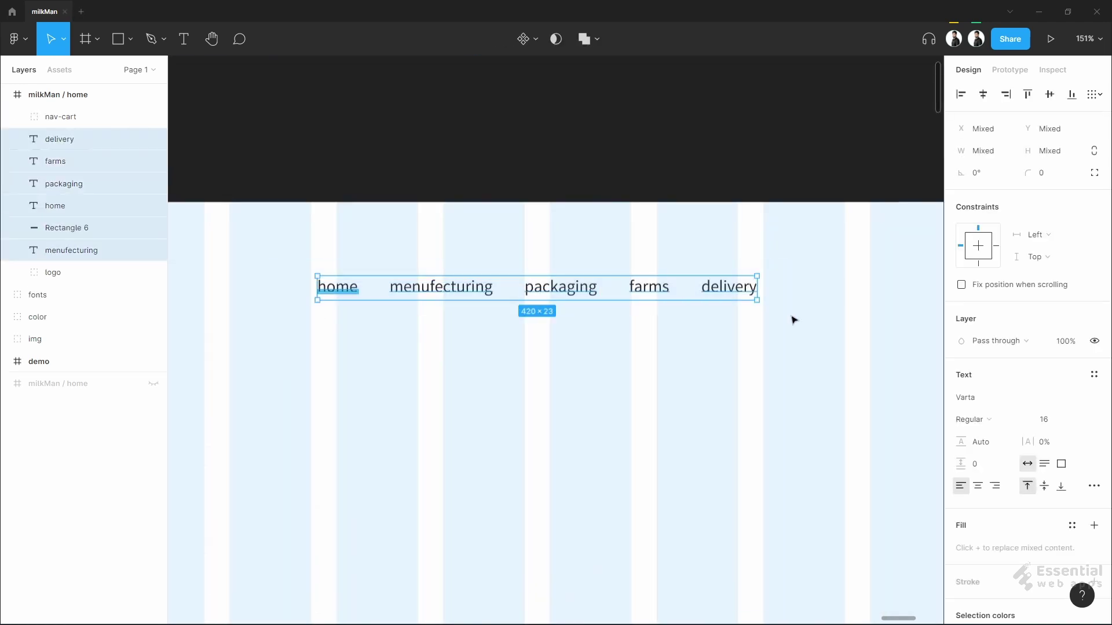
key(ctrl+g)
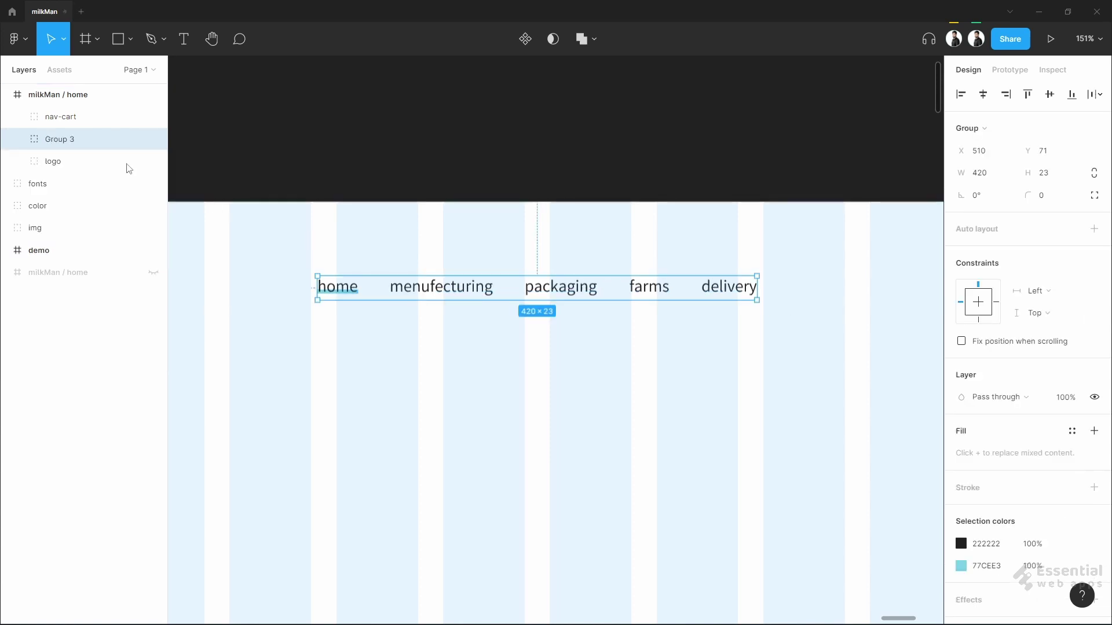
double_click(65, 139)
text(nav-menu)
click(224, 157)
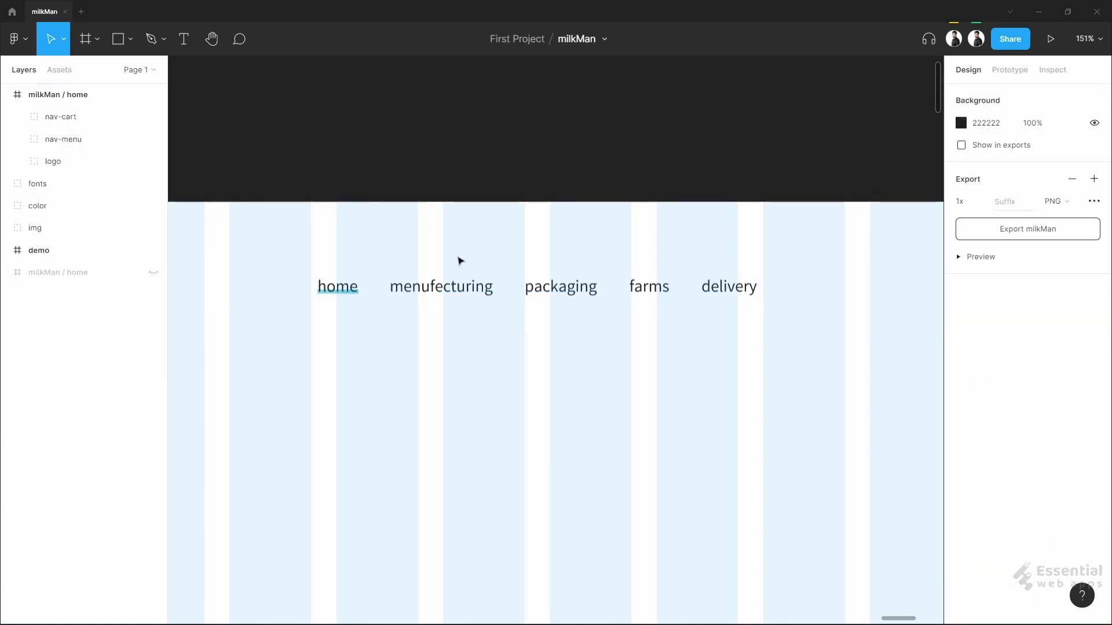
- Add a "100% Organic" text below the header and a copy beneath it reading "Healthy Glass of Milk Every Day"
scroll(458, 260, down, 5)
drag(483, 305, 484, 300)
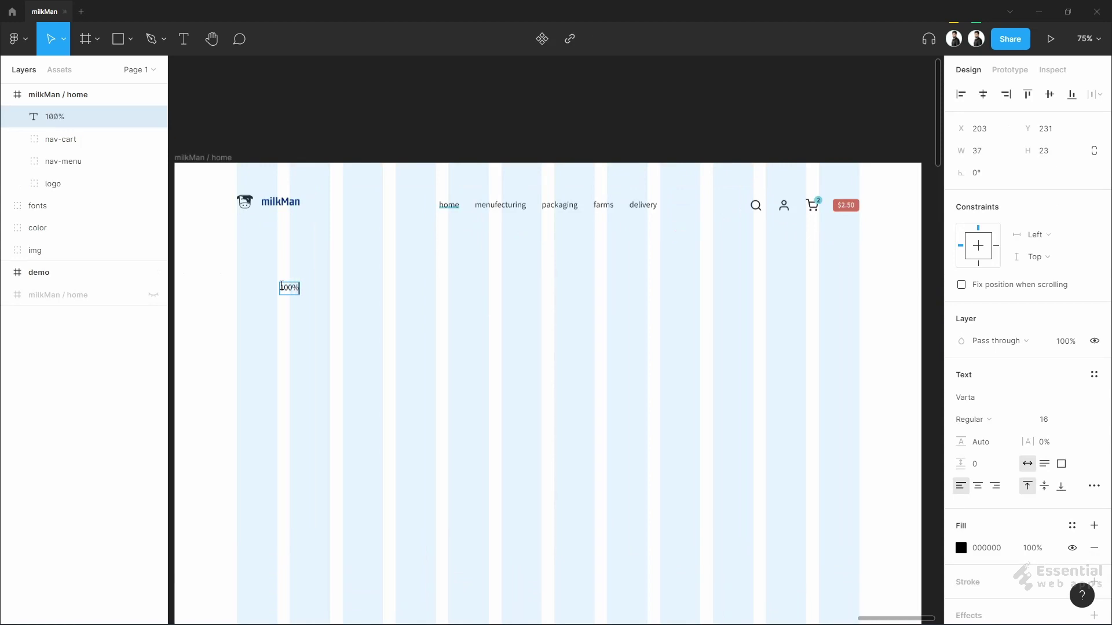
click(377, 320)
alt+drag(313, 290, 313, 326)
double_click(313, 326)
text(Healthy Glass of Milk Every Day)
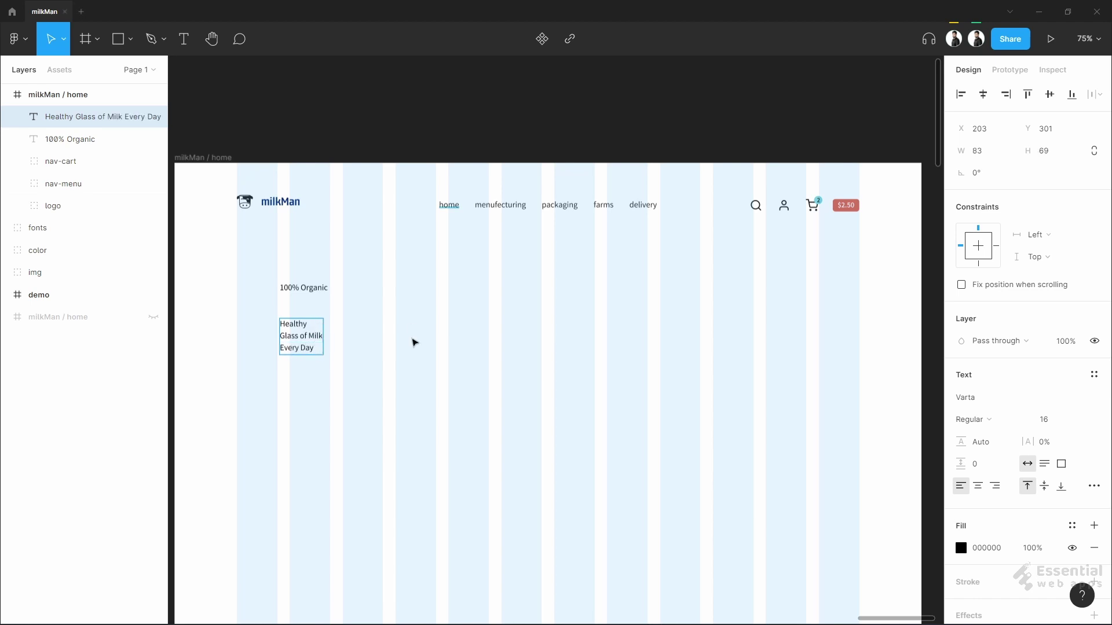
click(412, 339)
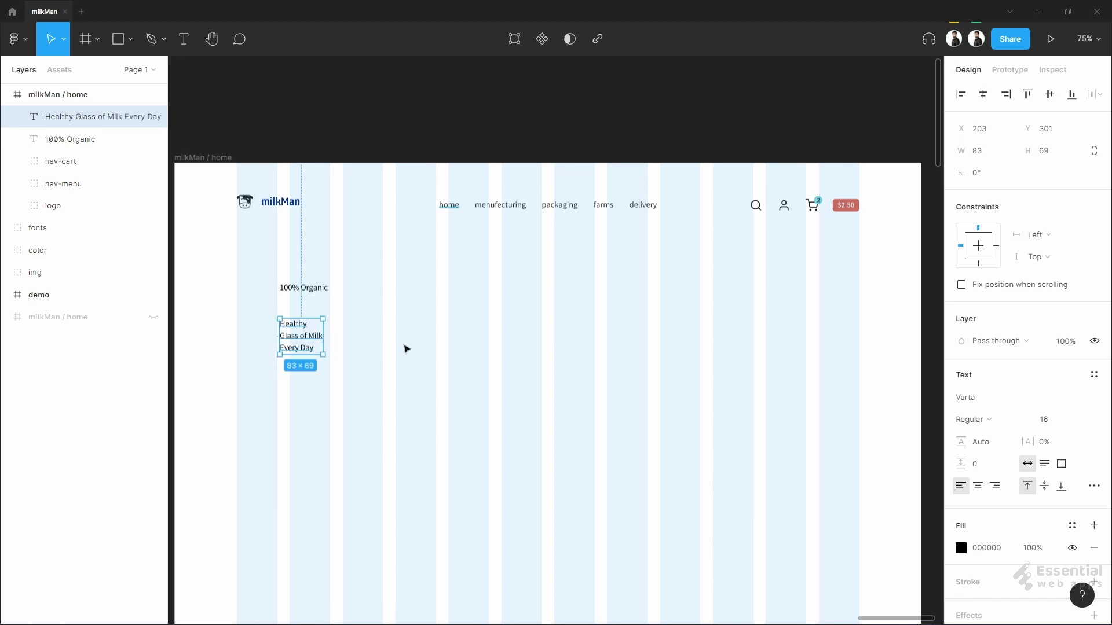
- Add another text copy below the headline reading "Amet minim mollit non deserunt ullamco est sit aliqua dolor do amet sint. Velit officia."
click(293, 401)
scroll(293, 382, up, 1)
click(291, 322)
alt+drag(293, 323, 289, 402)
triple_click(289, 399)
key(ctrl+a)
text(Amet minim mollit non deserunt ullamco est sit aliqua dolor do amet sint. Velit officia.)
click(402, 422)
- Move the "100% Organic" text up to X 222, Y 181
scroll(403, 421, down, 3)
scroll(349, 360, up, 2)
drag(352, 301, 358, 271)
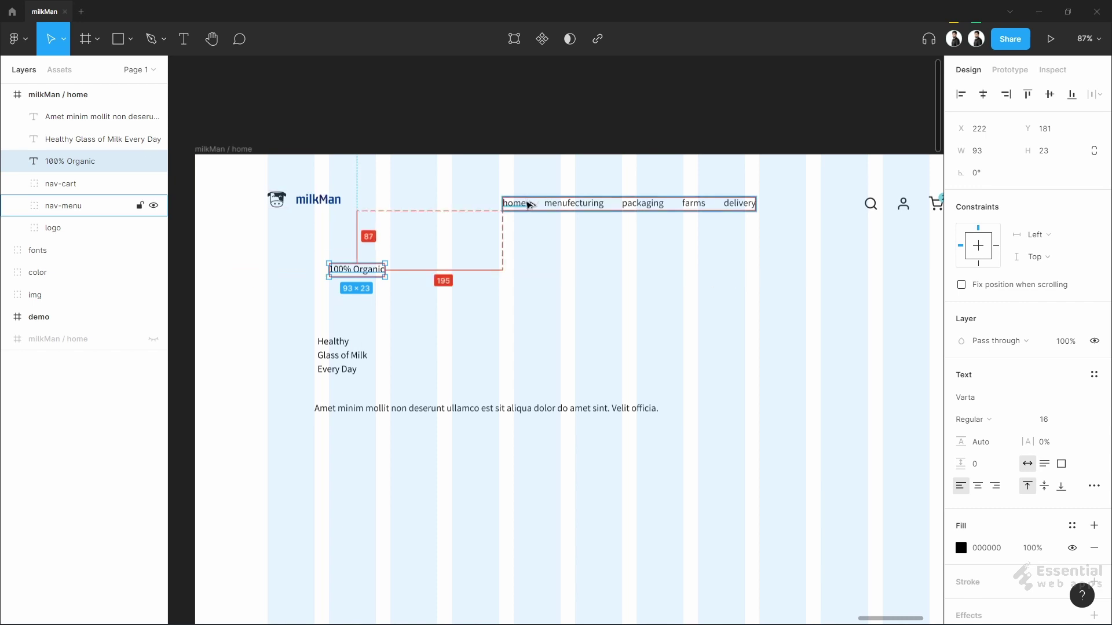
click(513, 256)
- Align the logo, nav-menu and nav-cart groups on their vertical centers and nudge them up to Y 60
ctrl+scroll(487, 298, down, 3)
drag(206, 213, 805, 250)
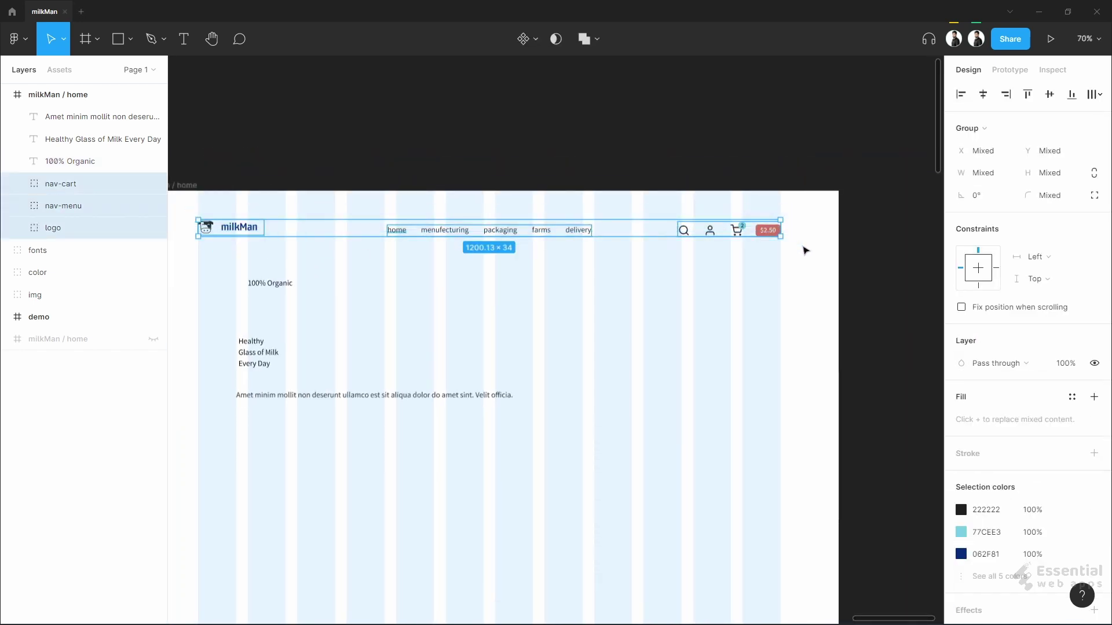
click(1049, 94)
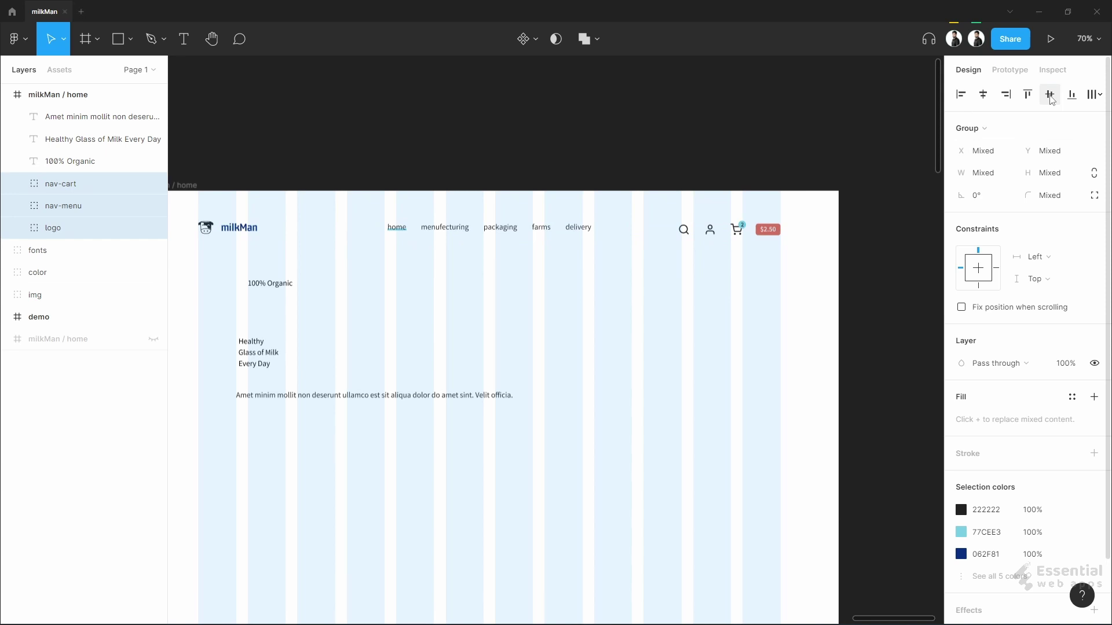
key(alt)
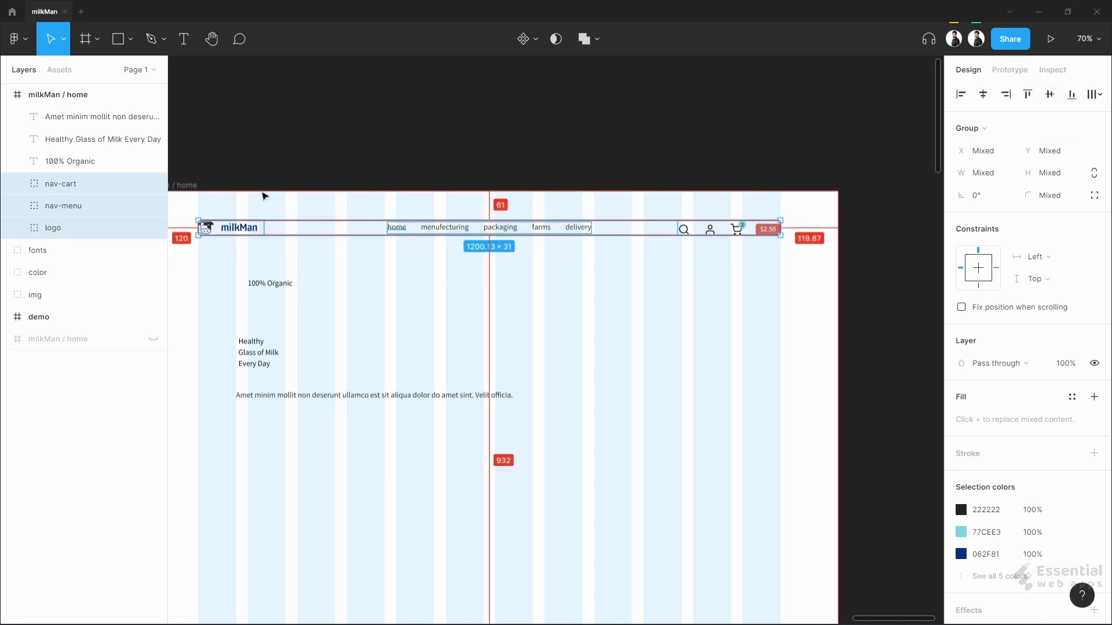
key(Up)
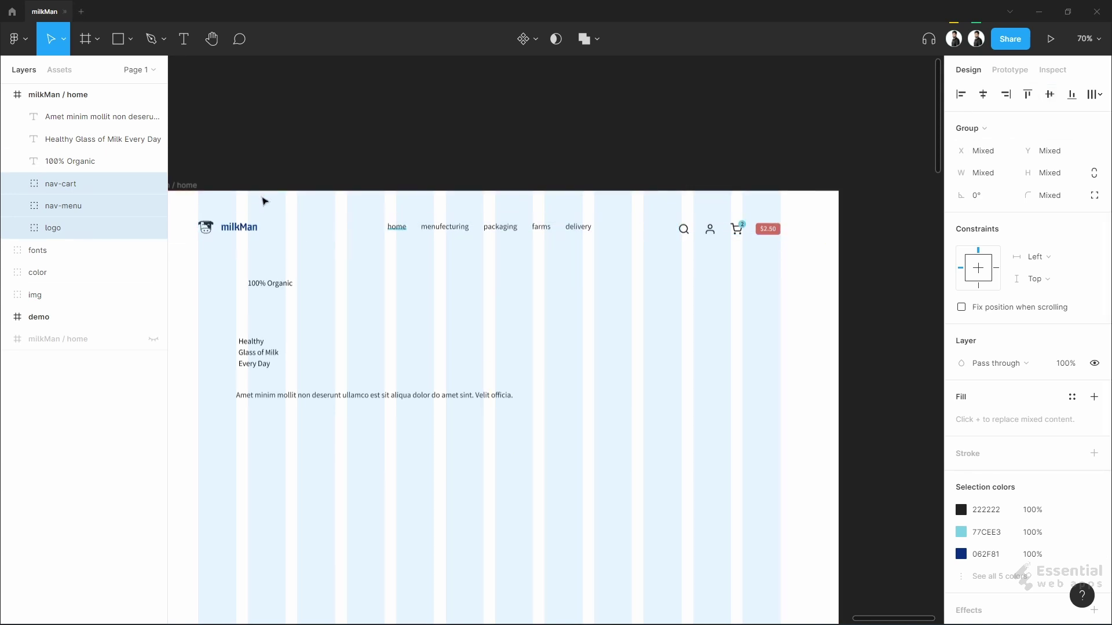
key(alt)
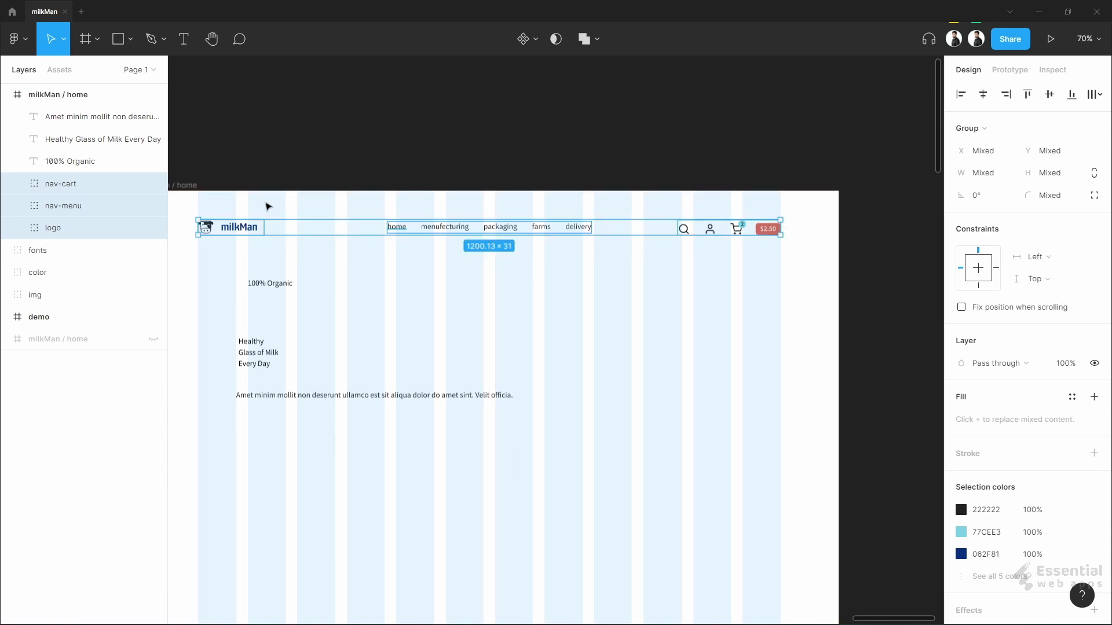
- Group the logo, nav-menu and nav-cart groups together and name the new group "nav"
key(ctrl+g)
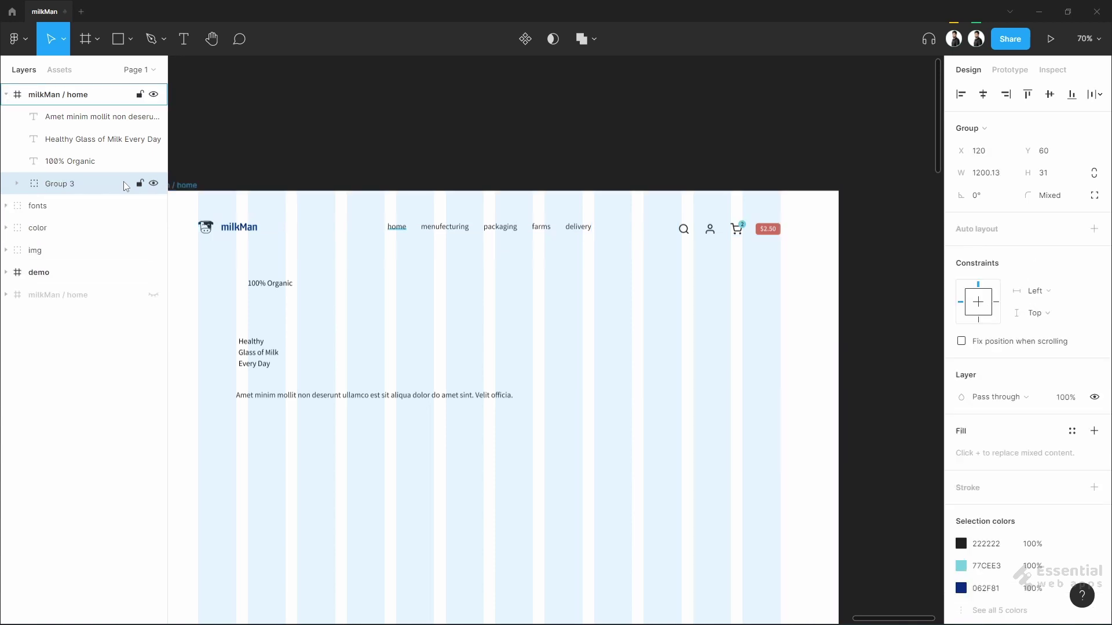
double_click(55, 190)
text(na)
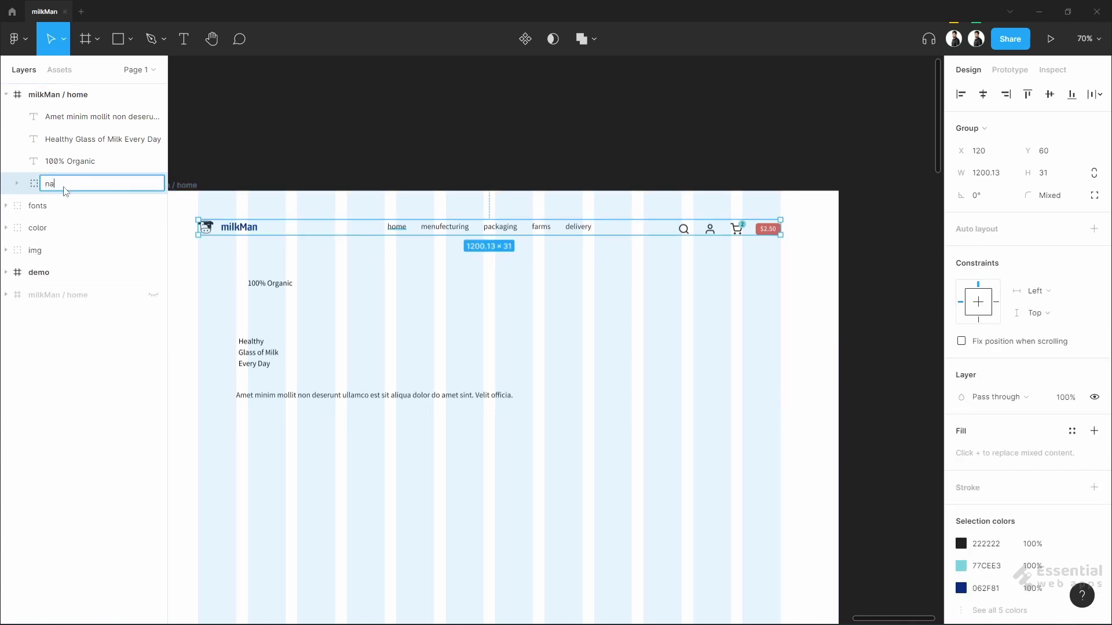
text(v)
click(287, 128)
- Set the fill color of the "100% Organic" text to 222222
click(266, 283)
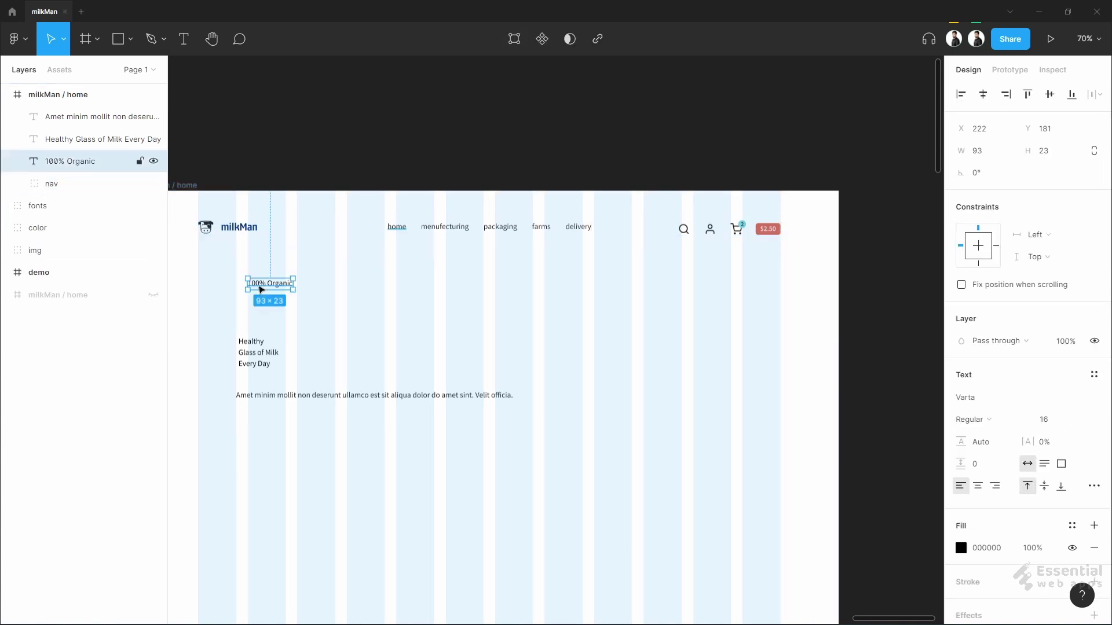
key(alt)
scroll(256, 234, up, 5)
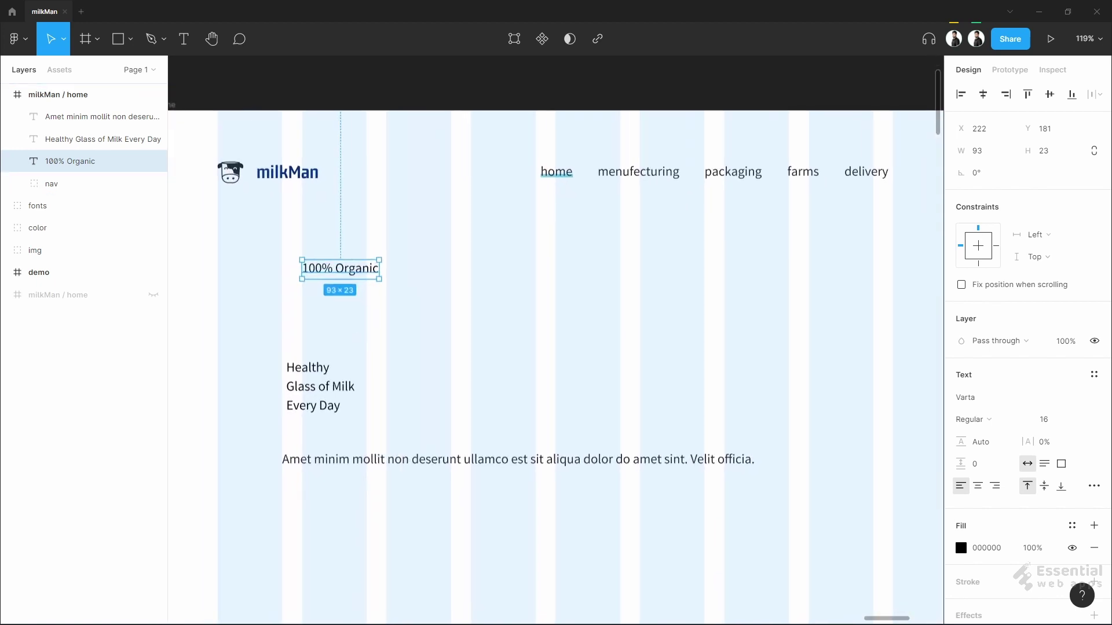
click(1013, 549)
text(222)
key(Return)
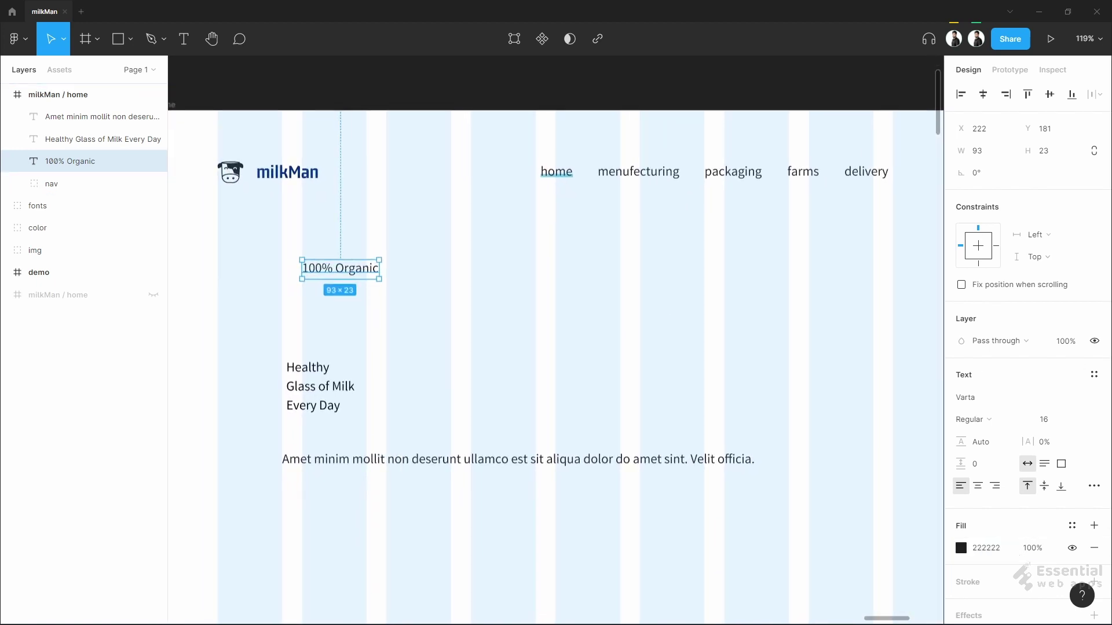
- Make the "100% Organic" text Bold with a font size of 24
click(984, 418)
click(984, 453)
click(1050, 421)
text(24)
key(Return)
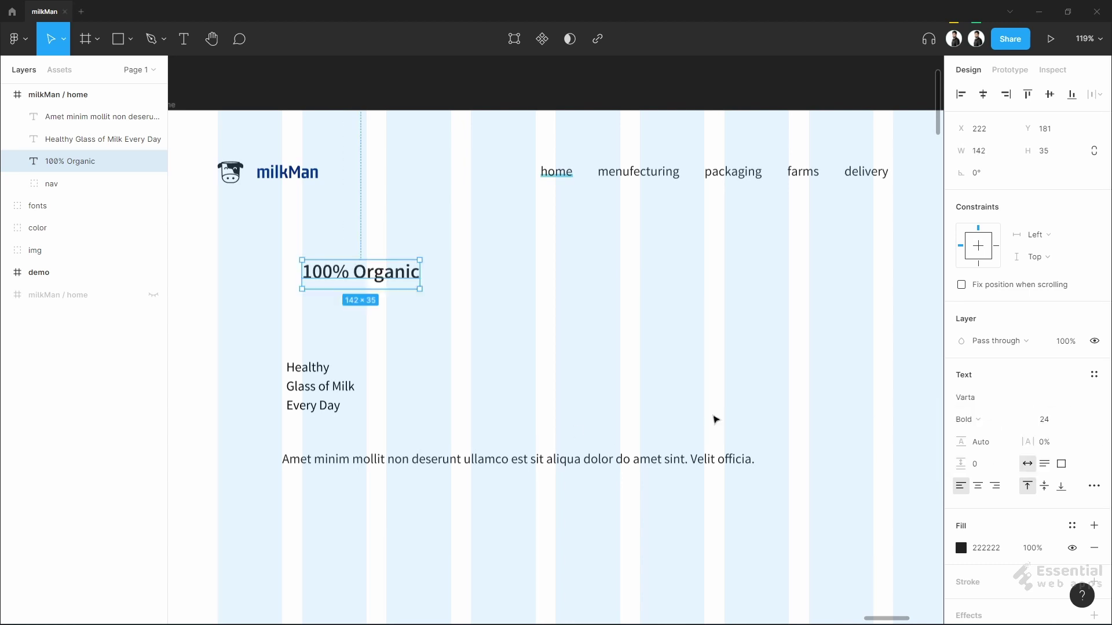
- Set the "Healthy Glass of Milk Every Day" headline to font size 64 and move the paragraph text down clear of it
click(342, 388)
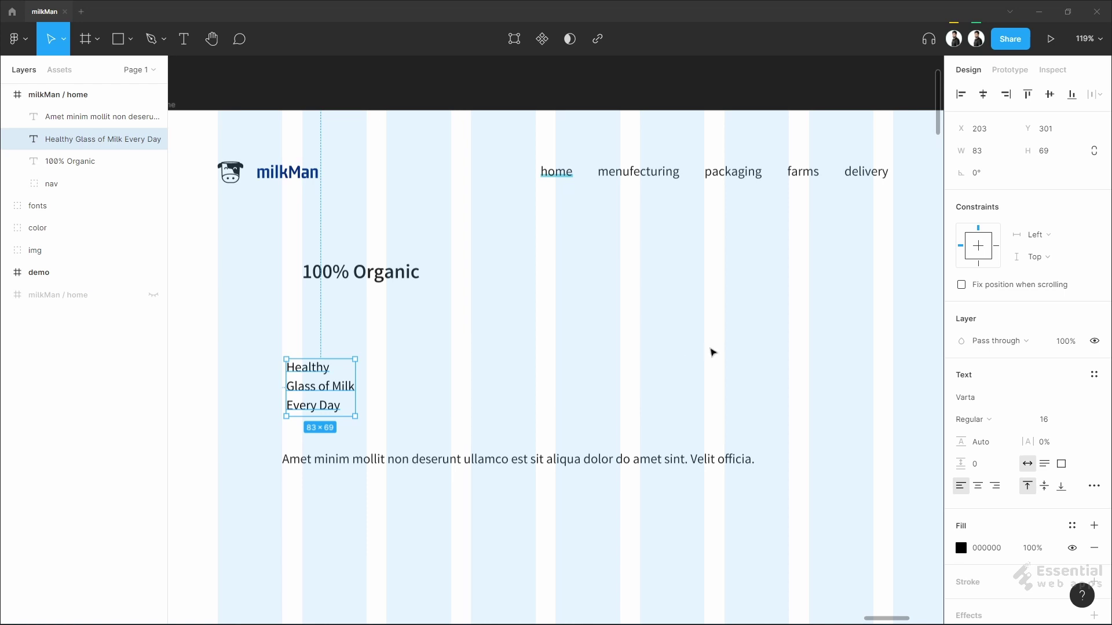
click(1057, 422)
text(64)
key(Return)
drag(599, 465, 603, 618)
- Move the headline to X 222, Y 239 under "100% Organic" and set its line height to 70
mouse_move(369, 405)
mouse_down()
mouse_move(385, 349)
mouse_move(371, 391)
mouse_up()
click(978, 442)
text(70)
key(Return)
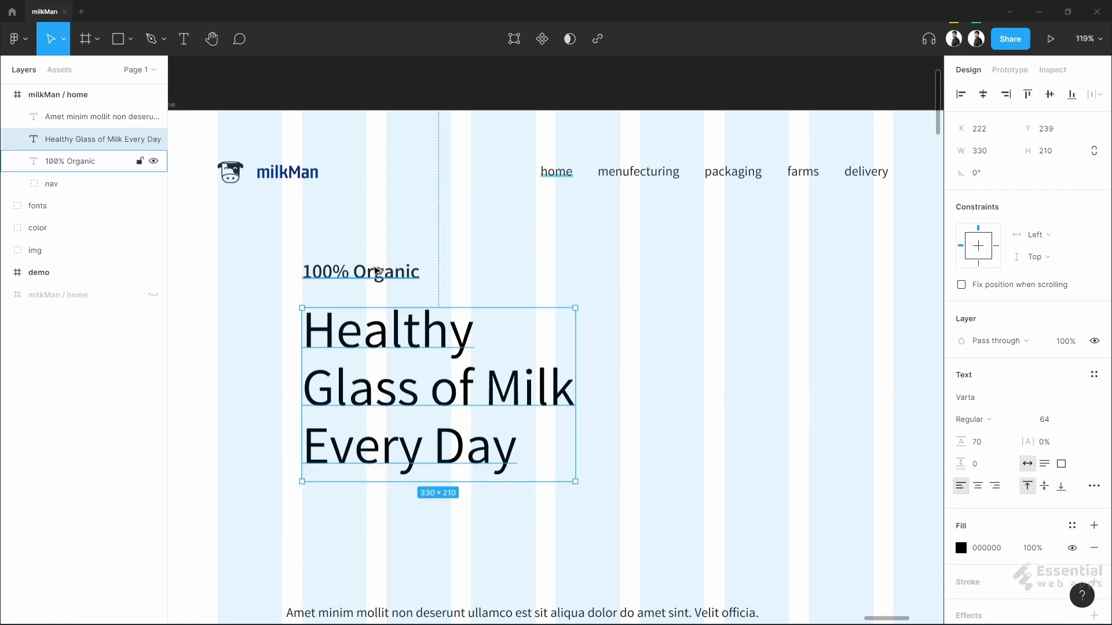
- Nudge the headline up 8 px to Y 231, closer to the "100% Organic" text
key(Up)
key(Up)
key(Up)
key(Up)
key(Up)
key(Up)
key(Up)
key(Up)
key(alt)
- Set the headline's fill color to 062F81
click(994, 549)
text(062F81)
key(Return)
scroll(670, 440, down, 1)
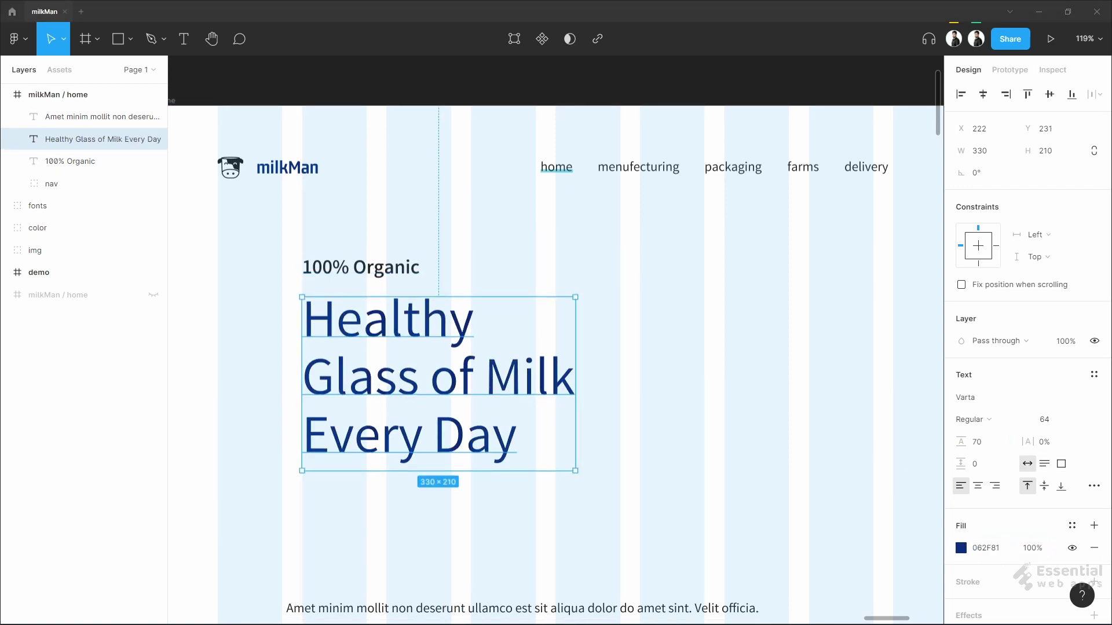
click(679, 388)
- Move the paragraph text up to X 222, Y 471 below the headline and set its width to 340
scroll(679, 388, down, 2)
drag(515, 556, 527, 476)
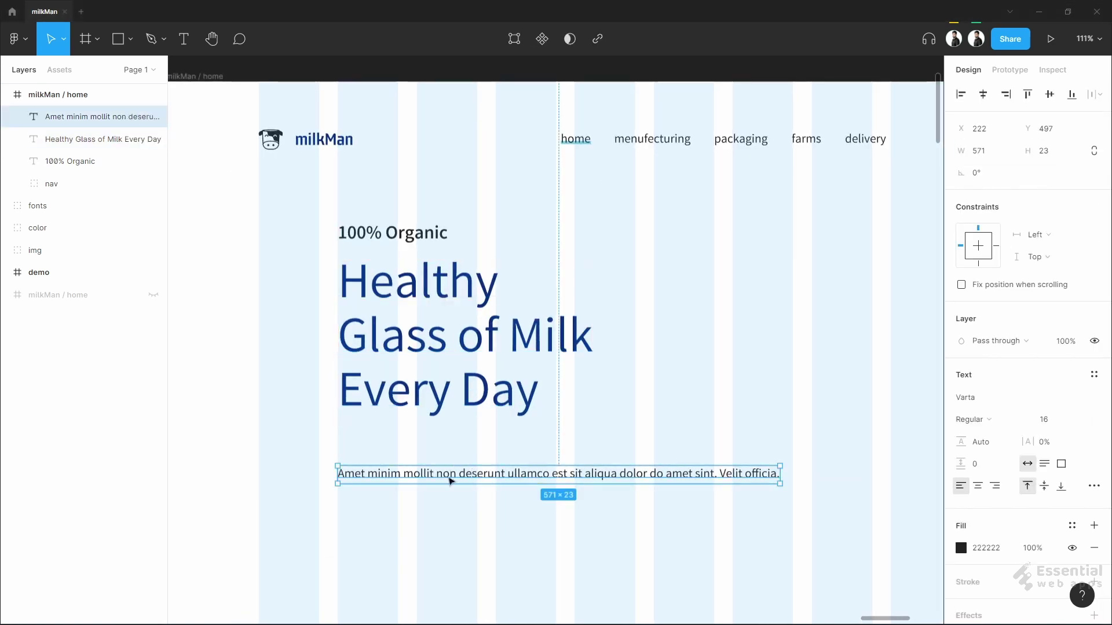
drag(451, 481, 451, 460)
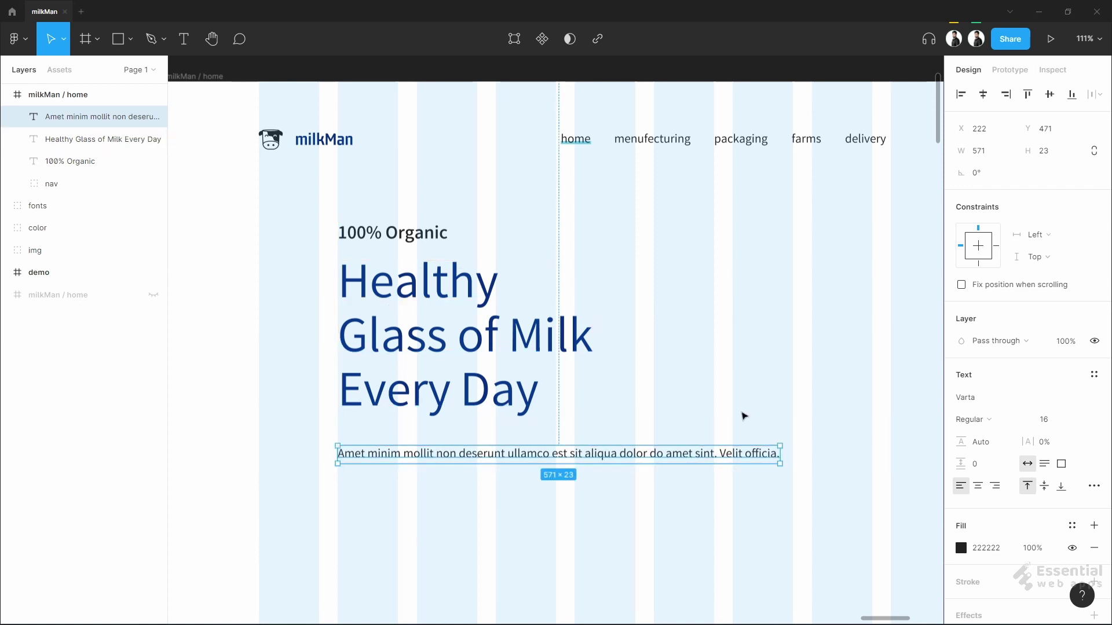
click(984, 151)
text(340)
key(Return)
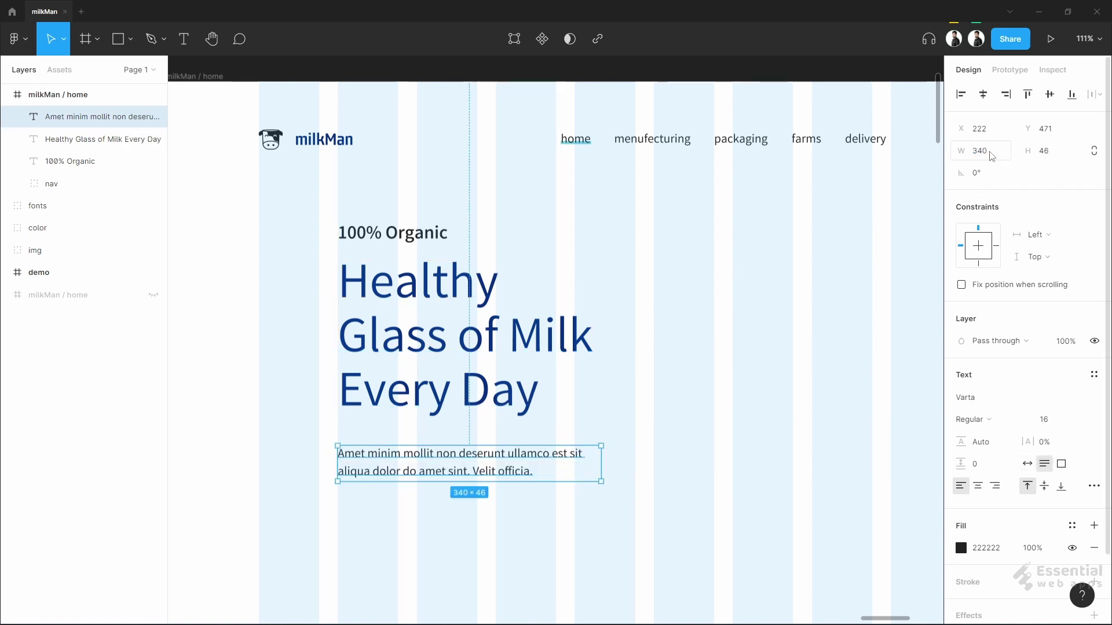
click(554, 521)
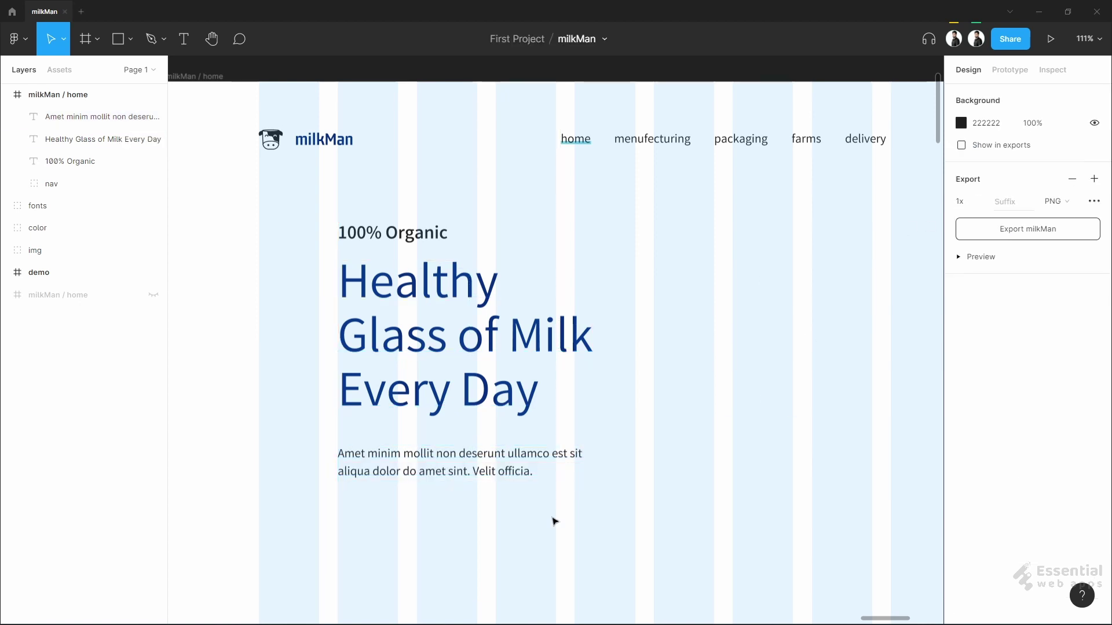
- Paste the hero_image milk bottle group into the home frame and position it beside the hero text
scroll(469, 495, down, 5)
key(ctrl+v)
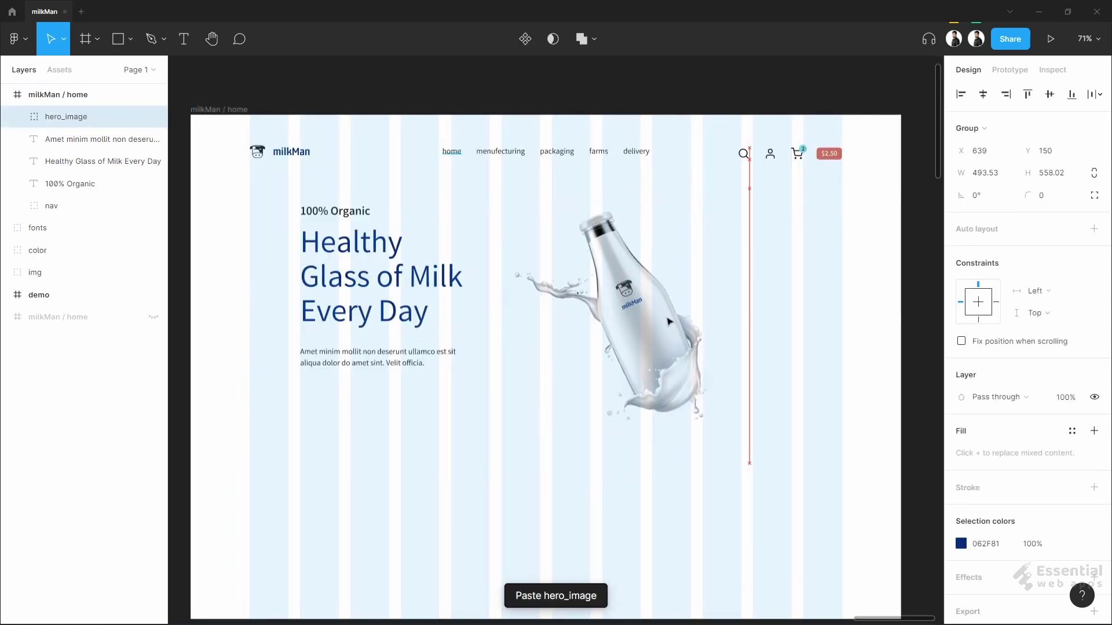
drag(731, 313, 707, 308)
drag(711, 296, 685, 313)
key(Escape)
- Draw a 215 × 215 rectangle over the lower part of the bottle and move it to X 765, Y 387
scroll(689, 369, up, 5)
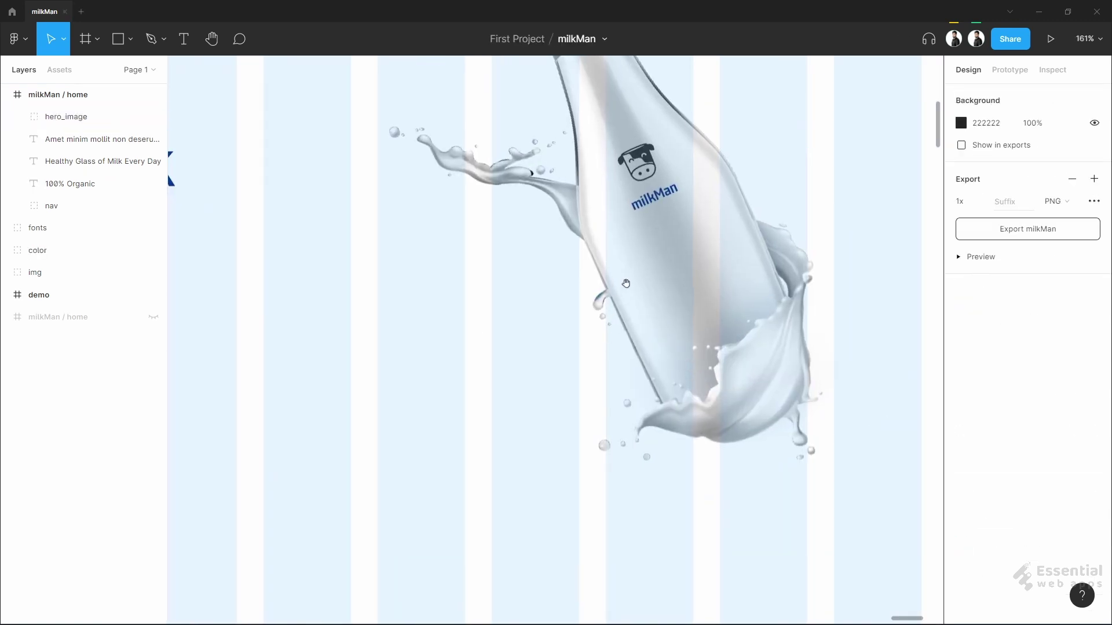
drag(624, 279, 639, 301)
click(115, 43)
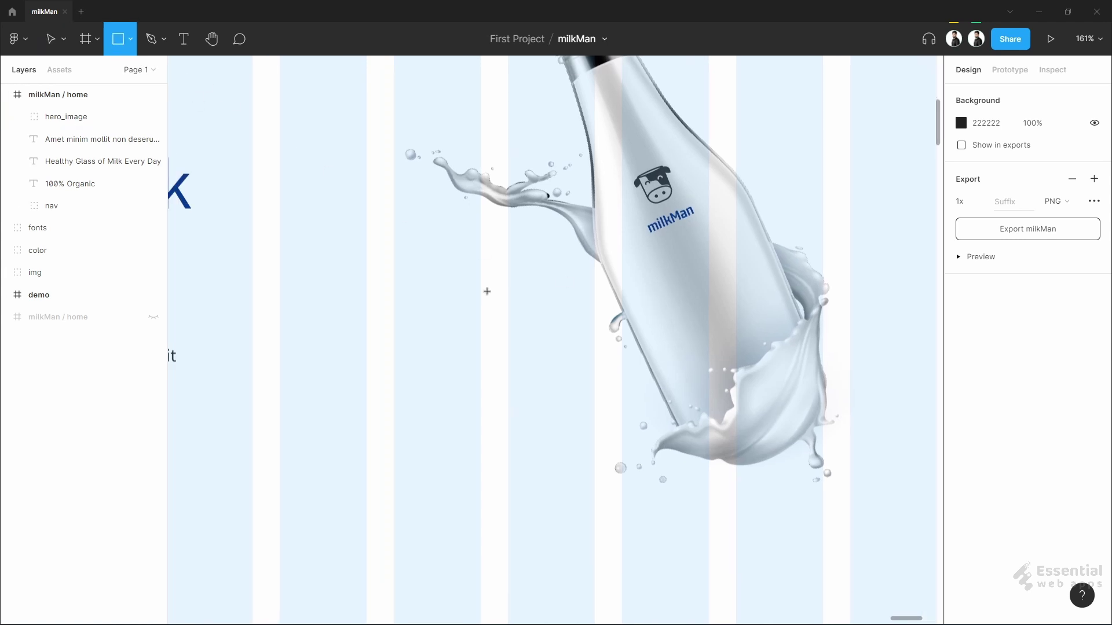
drag(639, 392, 510, 266)
click(1001, 160)
text(215)
click(1046, 152)
text(215)
key(Return)
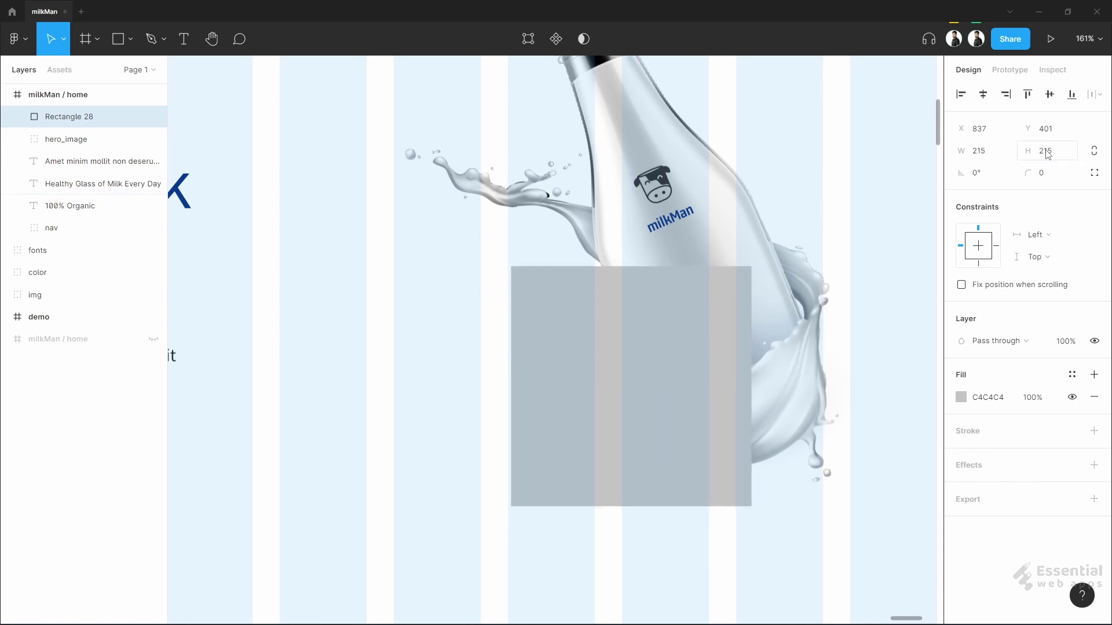
drag(631, 335, 591, 327)
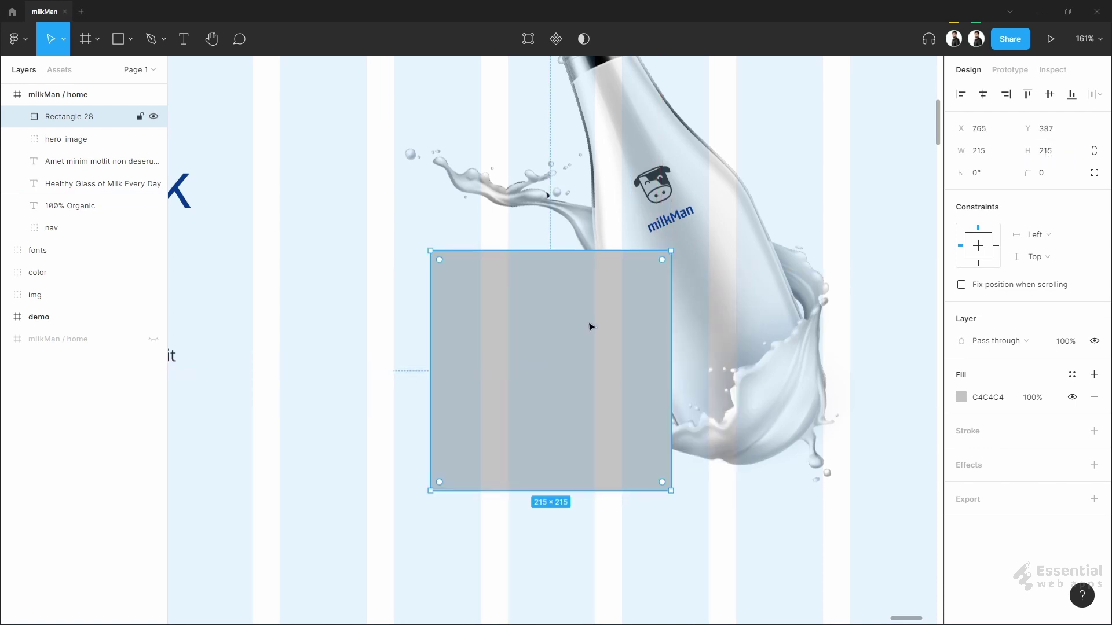
- Give the rectangle a corner radius of 10 and an FFFFFF fill at 50% opacity
click(1049, 179)
text(FFFFFF)
key(Return)
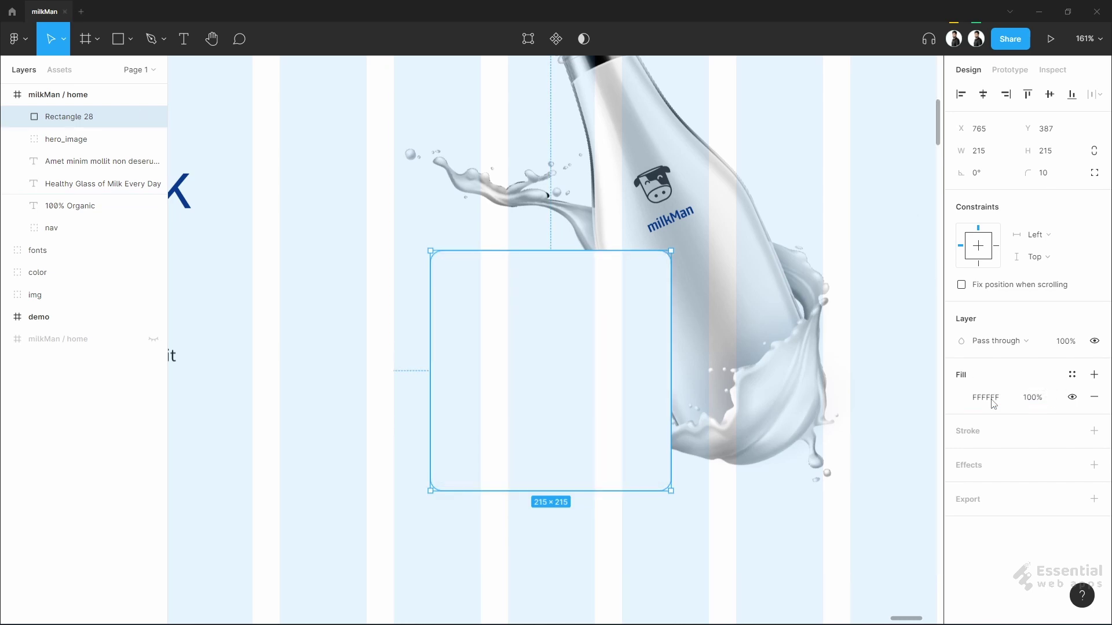
click(1032, 399)
text(50)
key(Return)
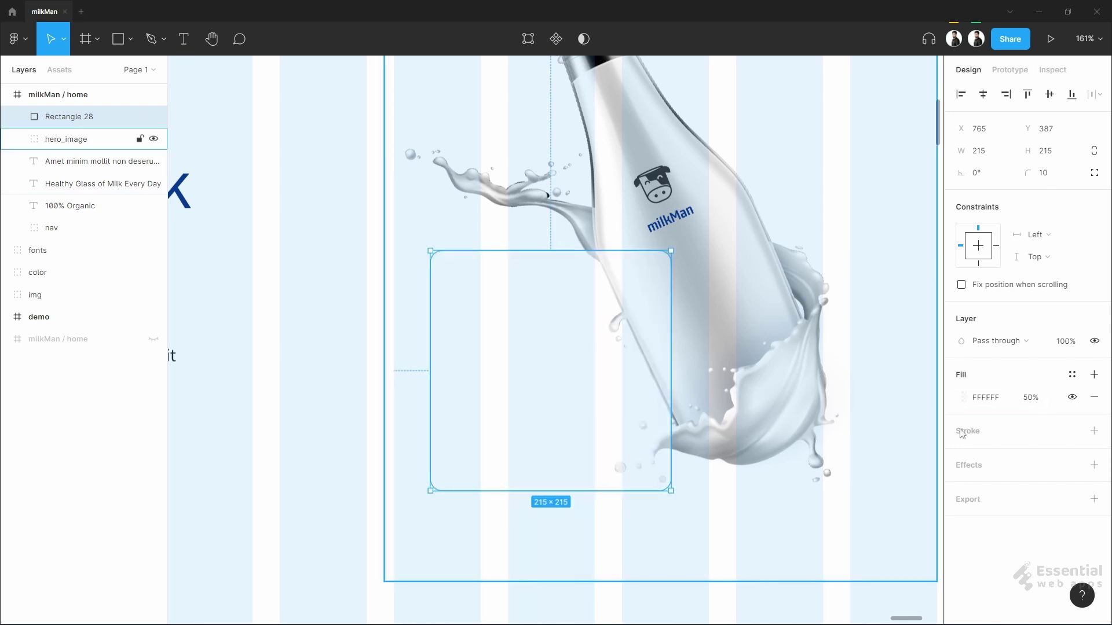
- Hide the layout grid and move the translucent rectangle to X 795, Y 379
click(75, 95)
key(shift+g)
click(577, 392)
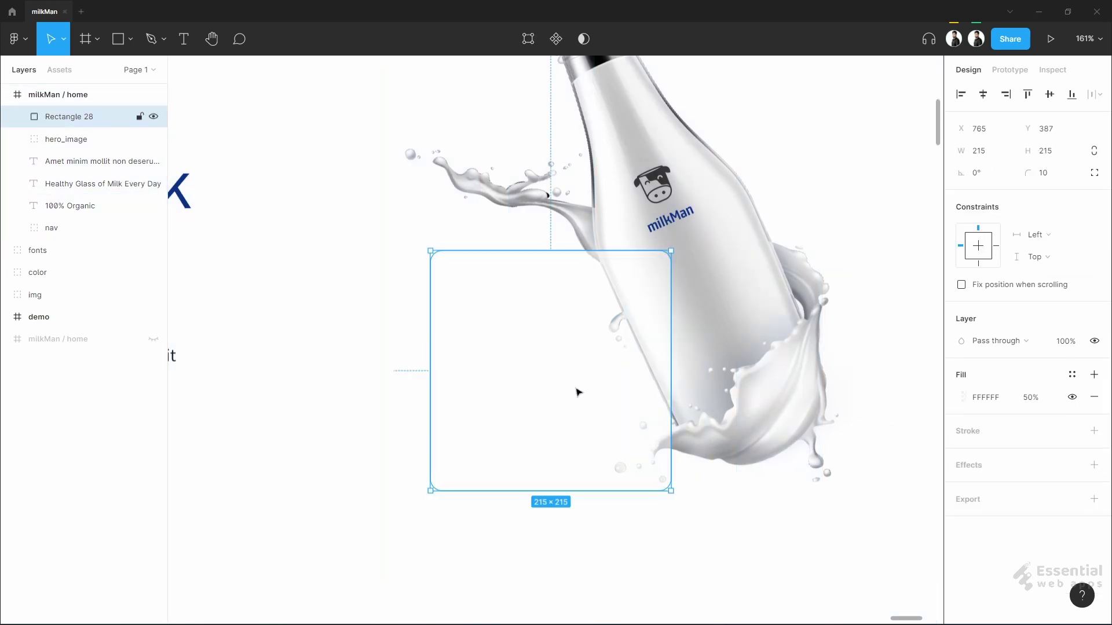
drag(577, 392, 610, 383)
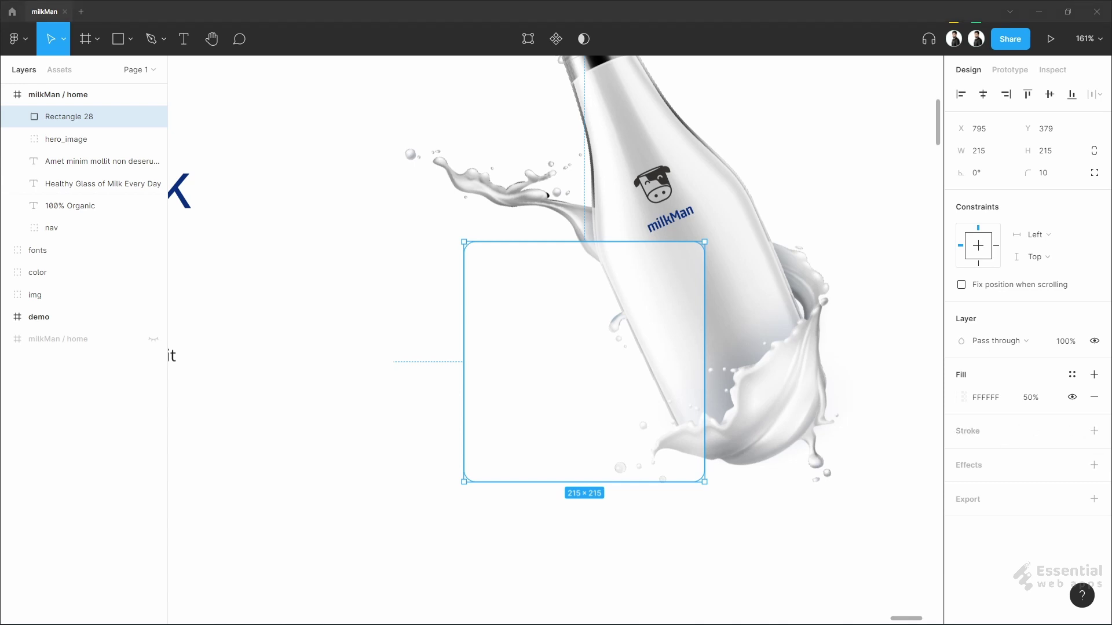
- Add a drop shadow to the rectangle with X 1, Y 2, blur 3 and 20% opacity
click(1094, 465)
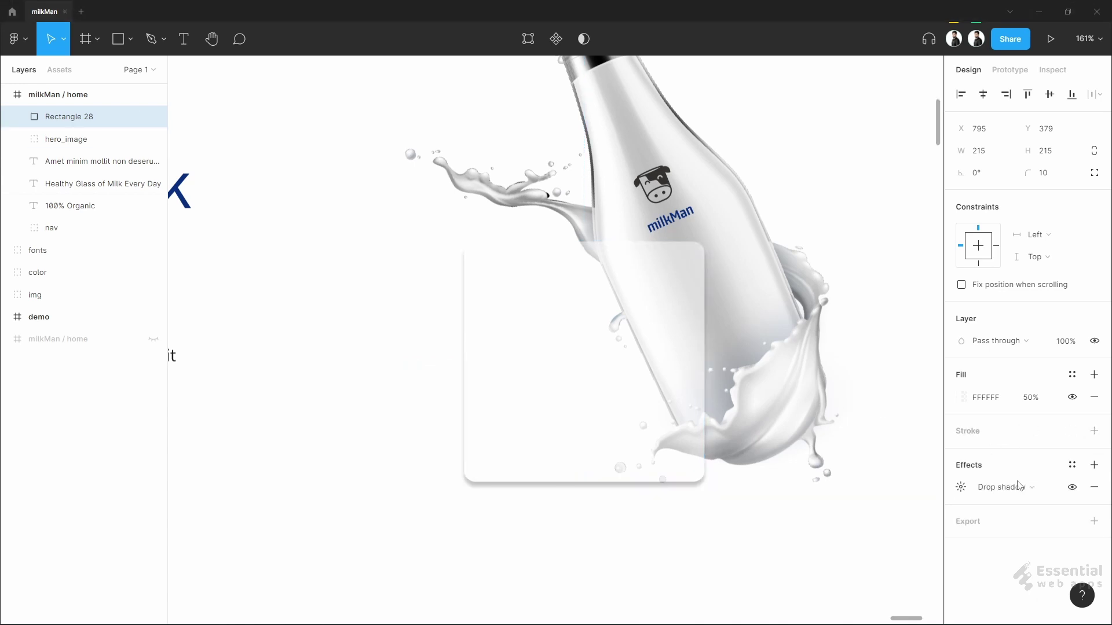
click(961, 487)
text(1)
key(Tab)
text(2)
key(Tab)
text(3)
key(Return)
click(863, 563)
text(20)
key(Return)
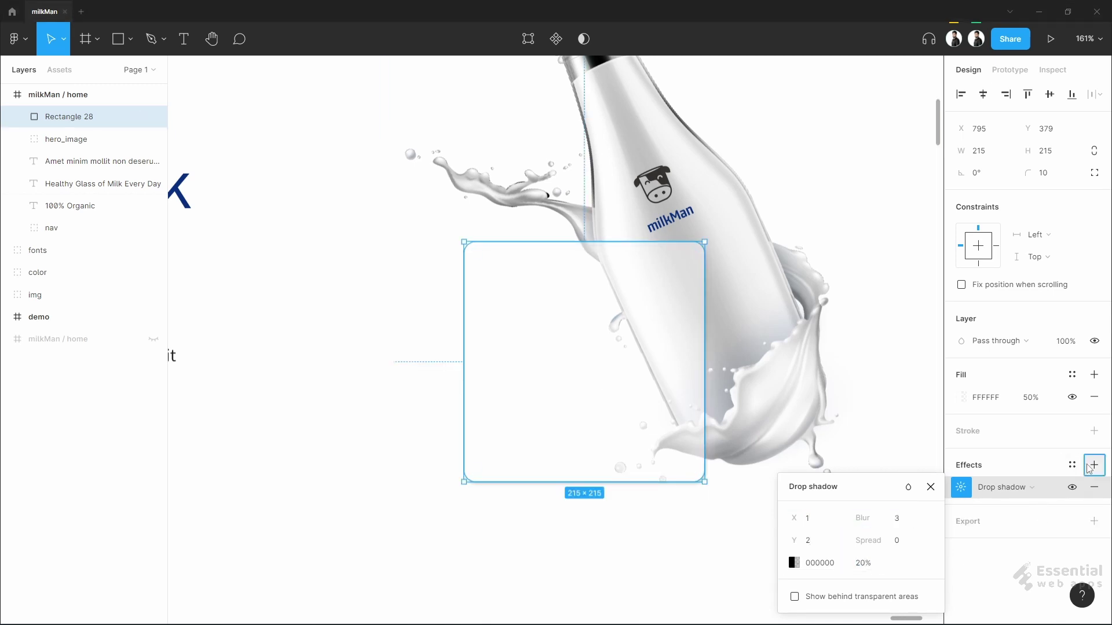
- Add a second effect to the rectangle, a background blur of 10
click(1092, 465)
click(1015, 510)
click(1029, 539)
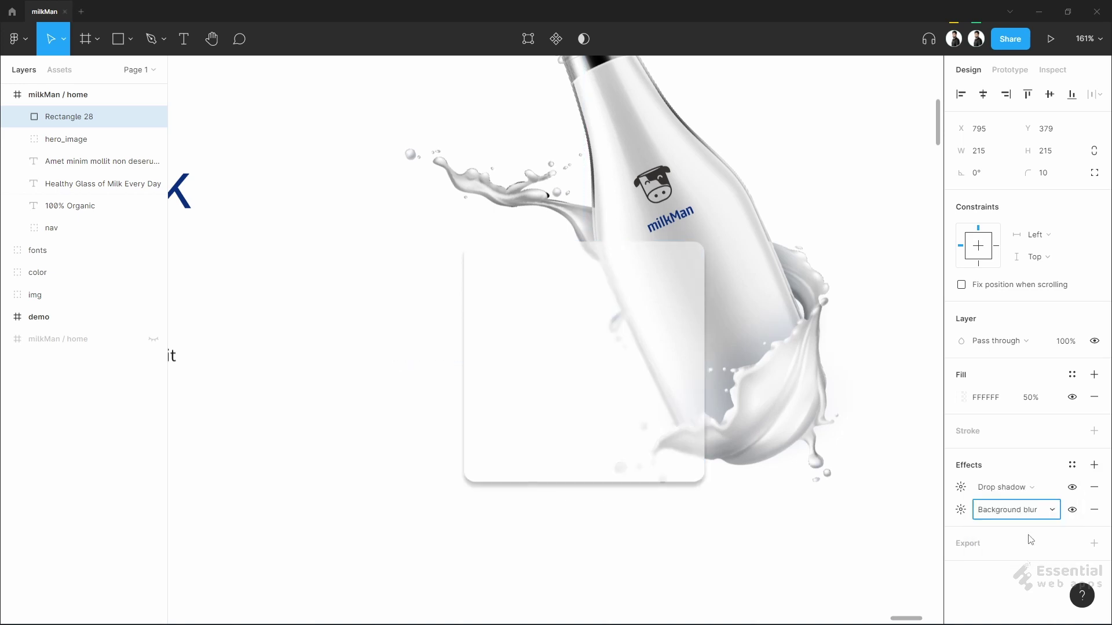
click(961, 510)
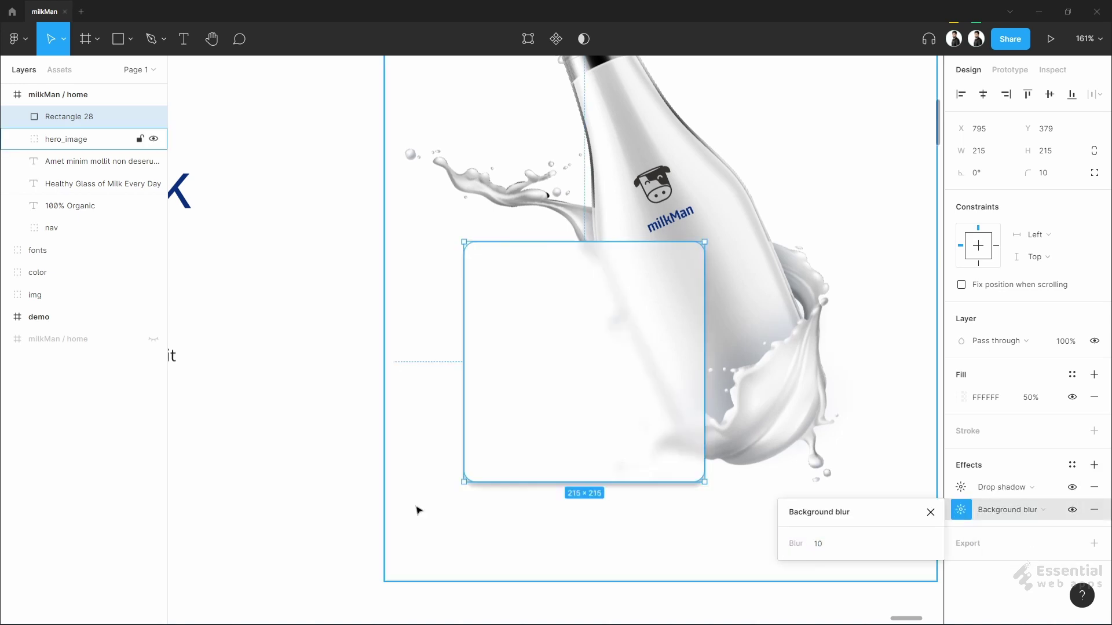
click(328, 479)
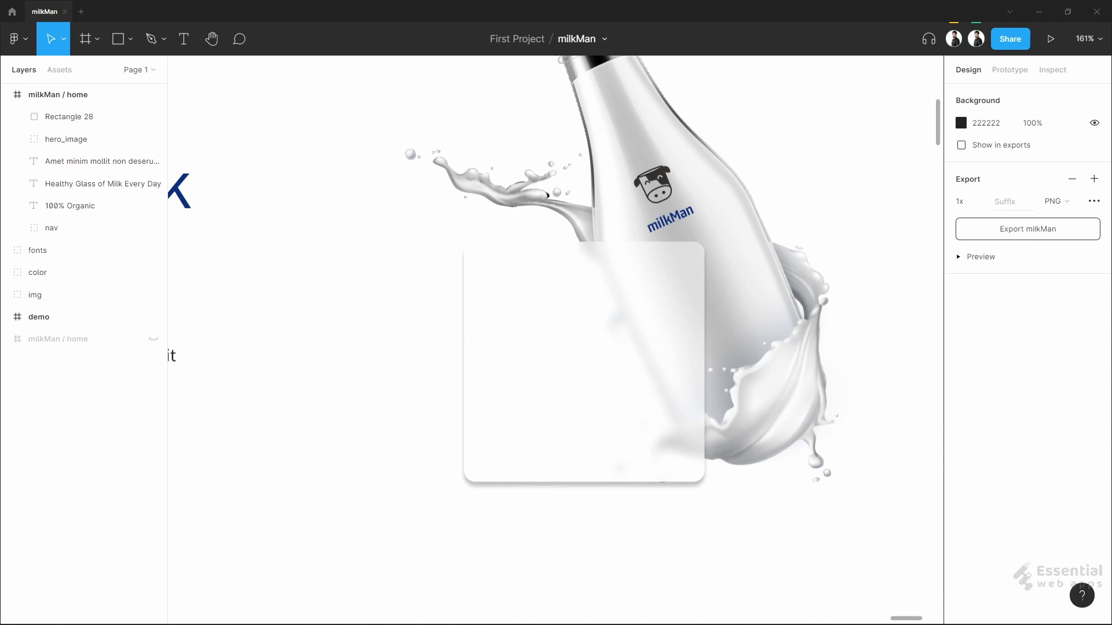
- Paste the 32 × 32 "milk 1" icon onto the glass card and position it at X 825, Y 409
key(ctrl+v)
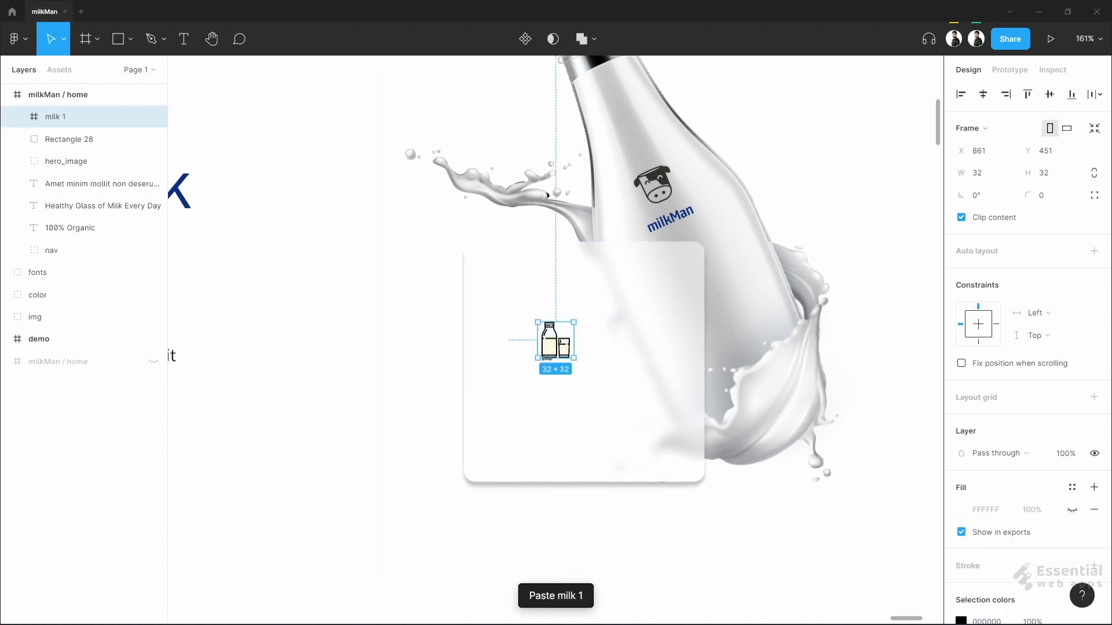
scroll(515, 316, up, 3)
drag(511, 311, 486, 289)
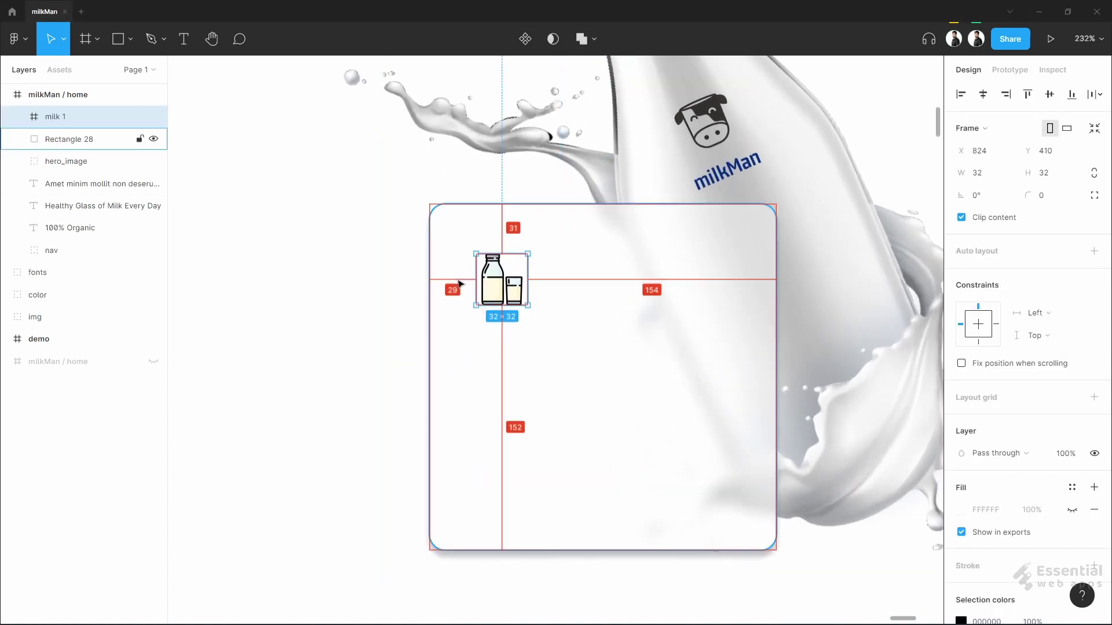
key(Up)
key(alt)
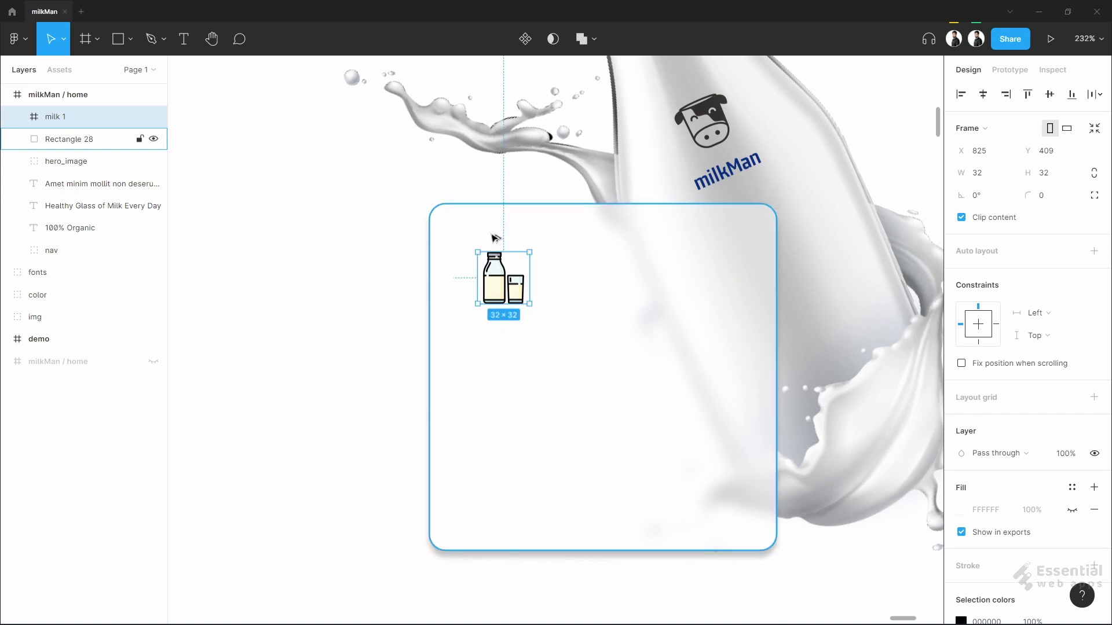
- Add the text "A nutrient-rich liquid provides your daily vitamins. And, We do sell it right after collection." to the card at X 828, Y 456
click(742, 419)
text(A nutrient-rich liquid provides your daily vitamins. And, We do sell it right after collection.)
drag(496, 353, 549, 369)
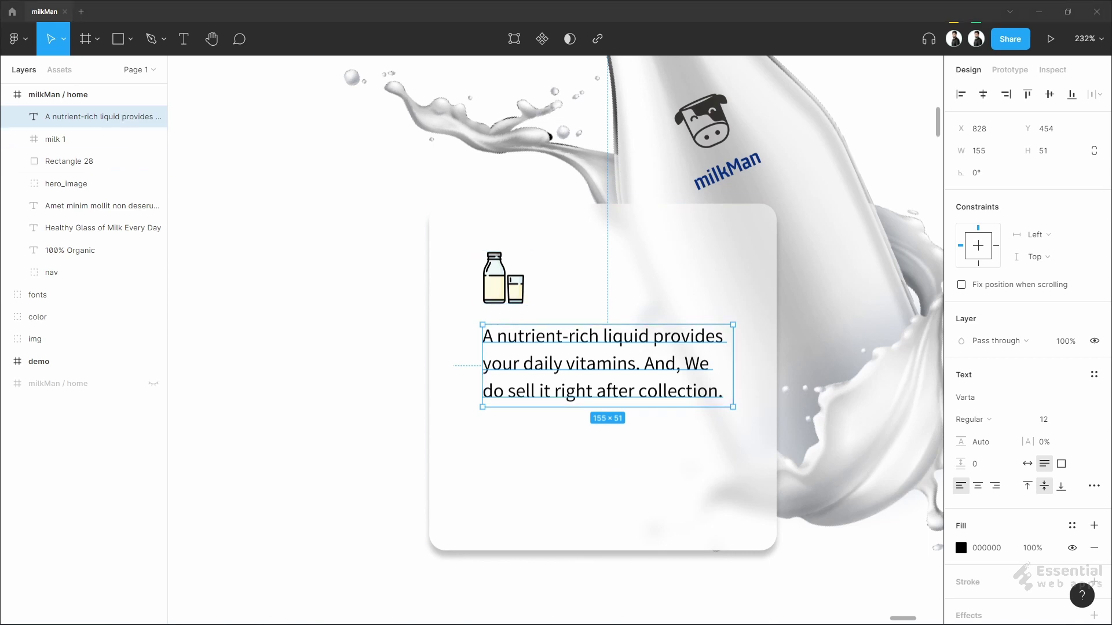
click(504, 286)
click(553, 381)
key(Down)
key(Down)
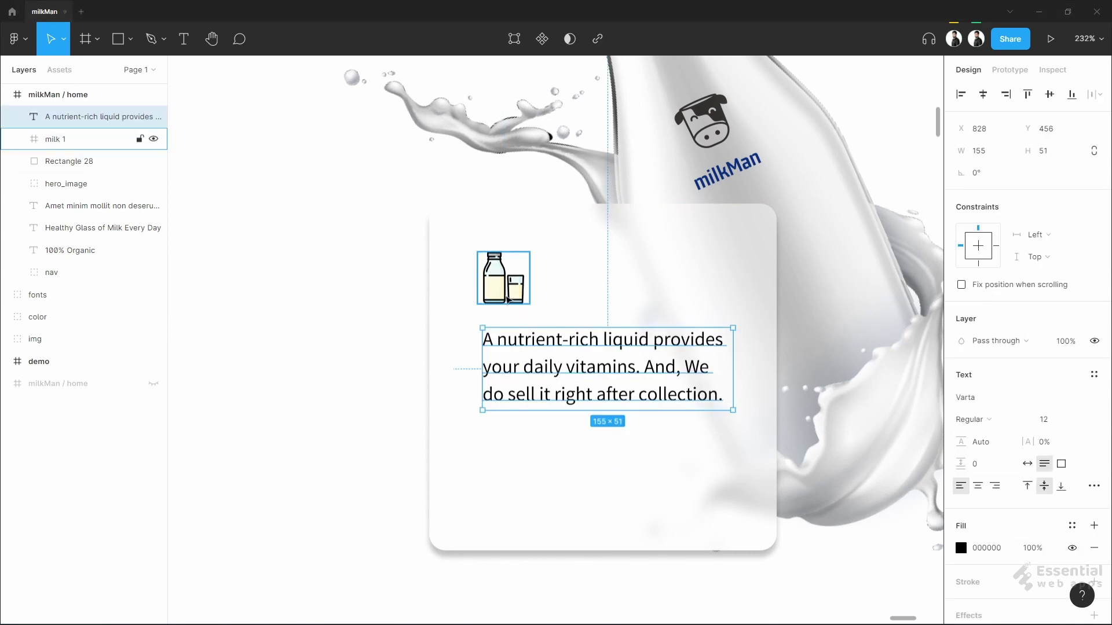
- Paste the 155-wide grey divider line onto the card and position it below the description at X 825, Y 522
key(ctrl+v)
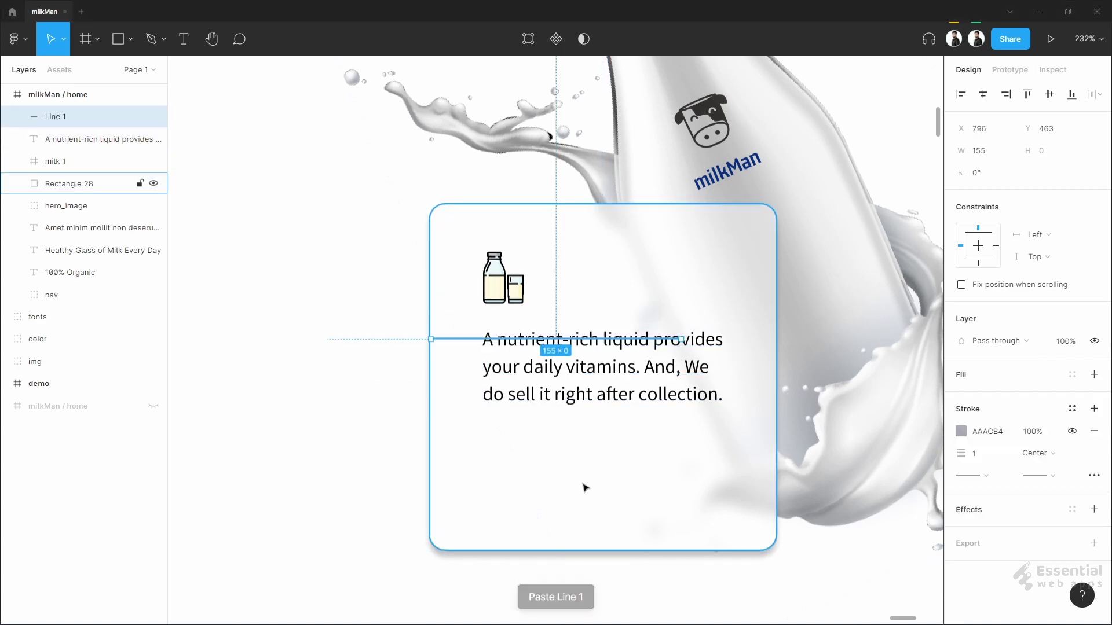
drag(487, 342, 516, 436)
key(alt)
key(Up)
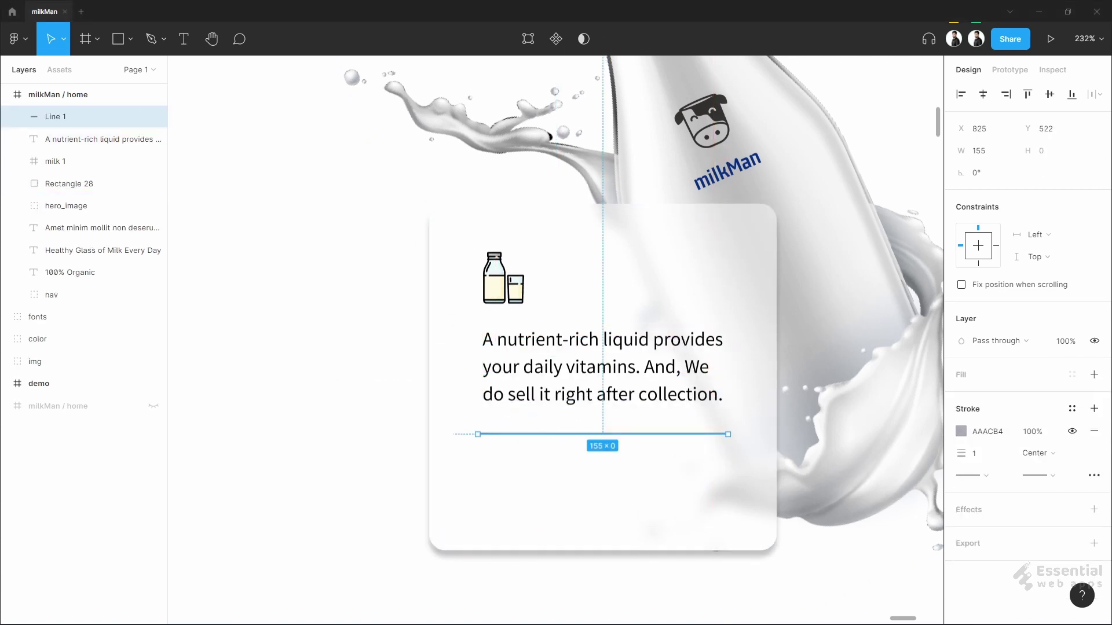
- Paste the red "Collection Time" text onto the card and place it below the divider line at X 851, Y 541
click(598, 481)
key(ctrl+v)
key(ctrl+z)
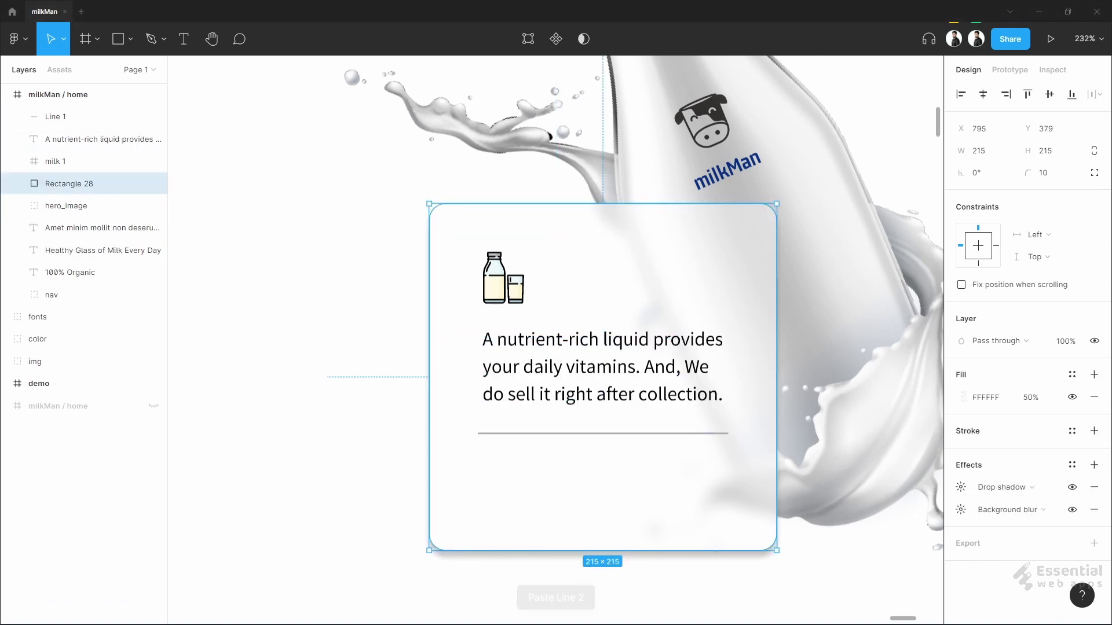
key(ctrl+v)
drag(593, 453, 637, 487)
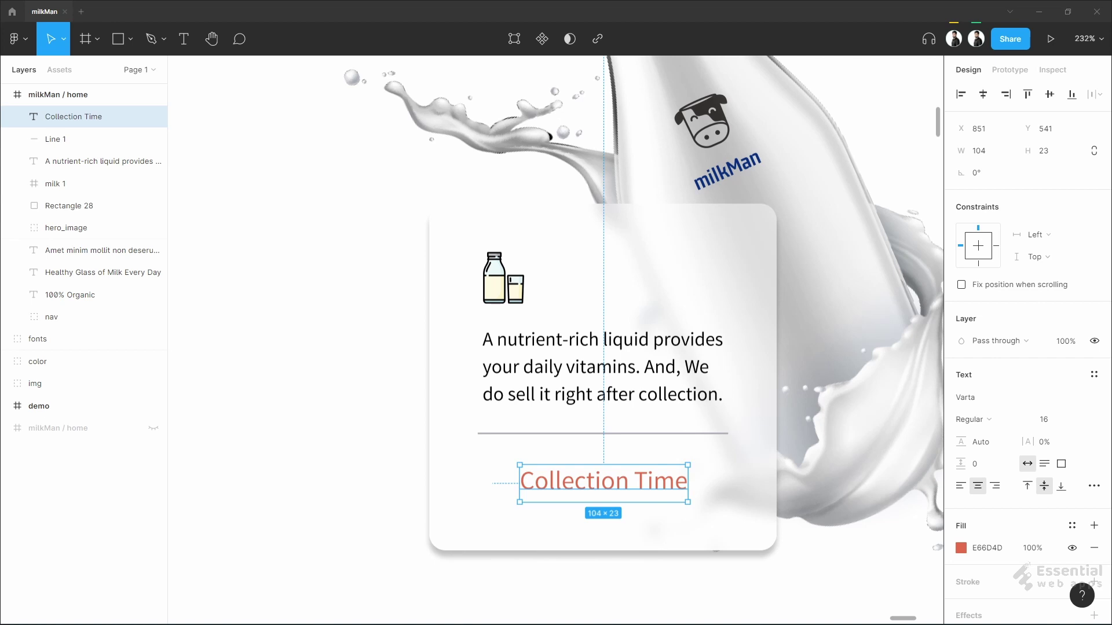
- Add a 1 px inside stroke in D0D0D0 to the frosted-glass card rectangle
click(756, 248)
click(967, 430)
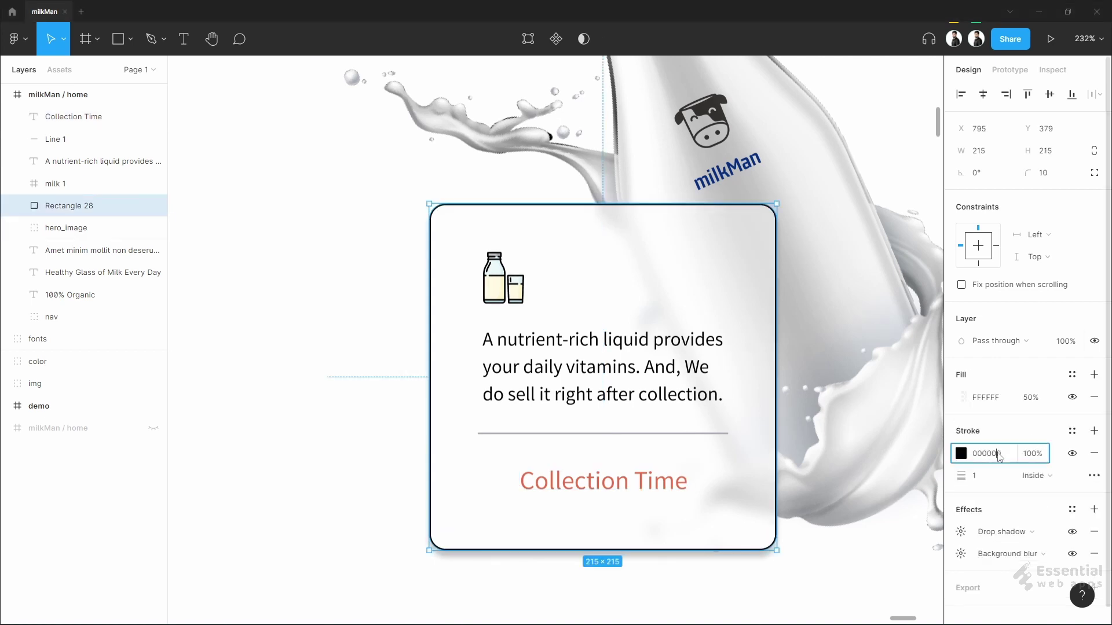
click(1000, 458)
text(d0d0d0)
key(Return)
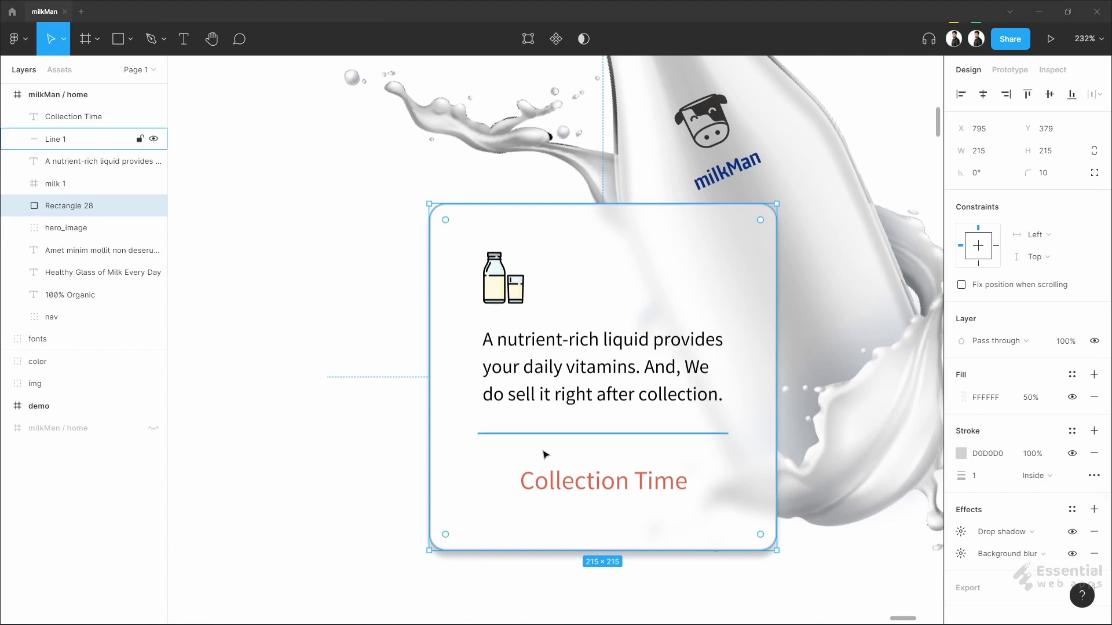
click(333, 448)
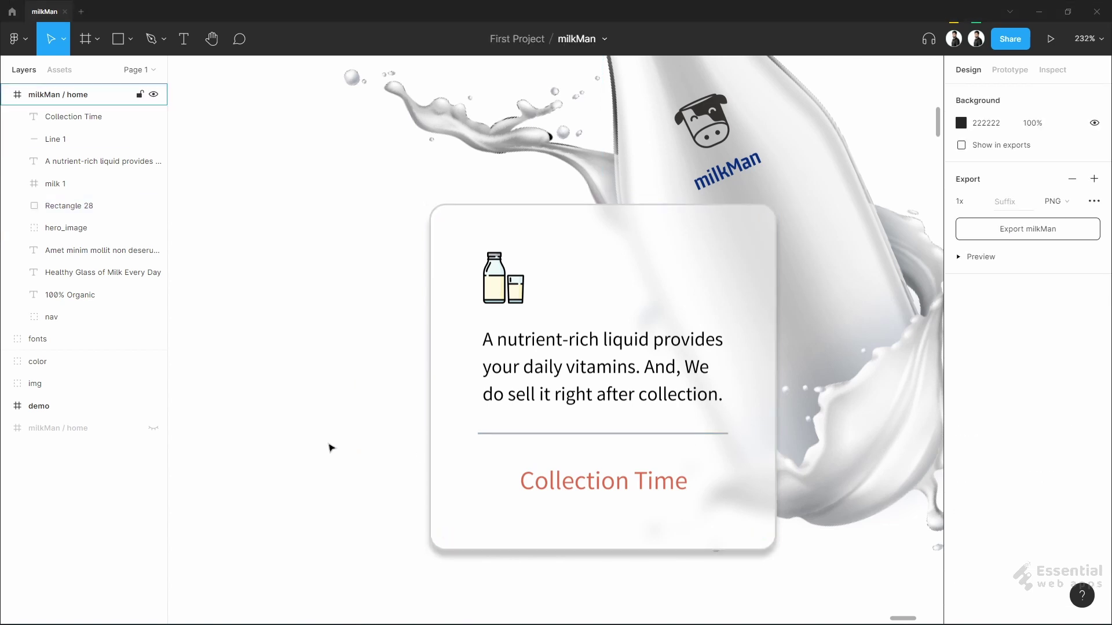
scroll(331, 447, down, 5)
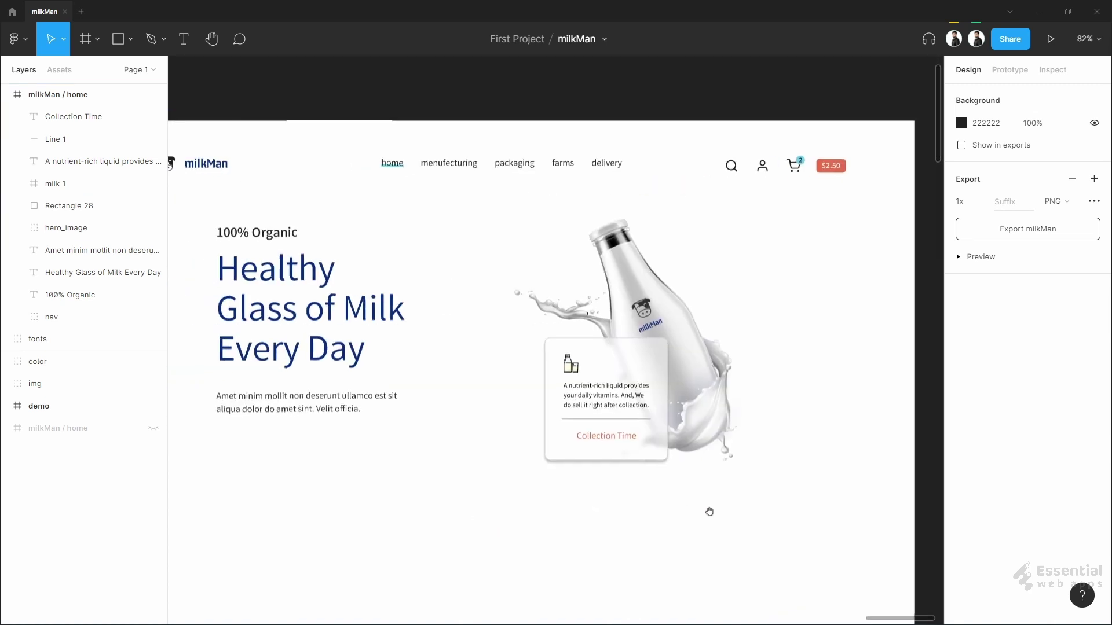
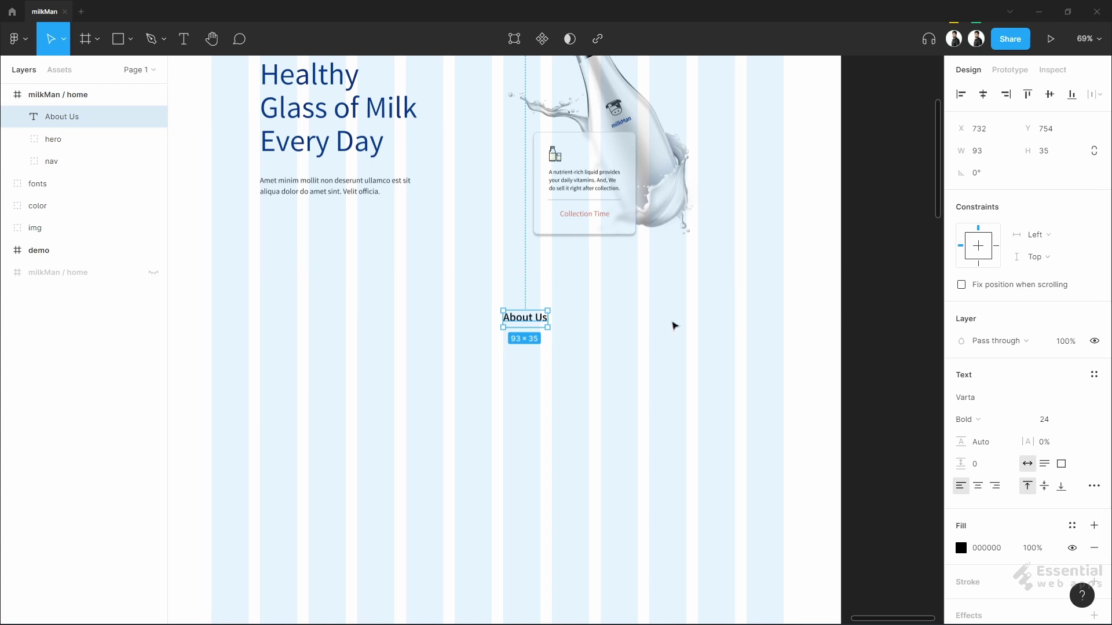
- Move the "About Us" heading up beneath the hero group and adjust the spacing between them to place it at Y 713.02
drag(520, 315, 544, 256)
key(ctrl+z)
scroll(522, 324, up, 4)
scroll(545, 258, down, 3)
drag(561, 209, 562, 217)
key(alt)
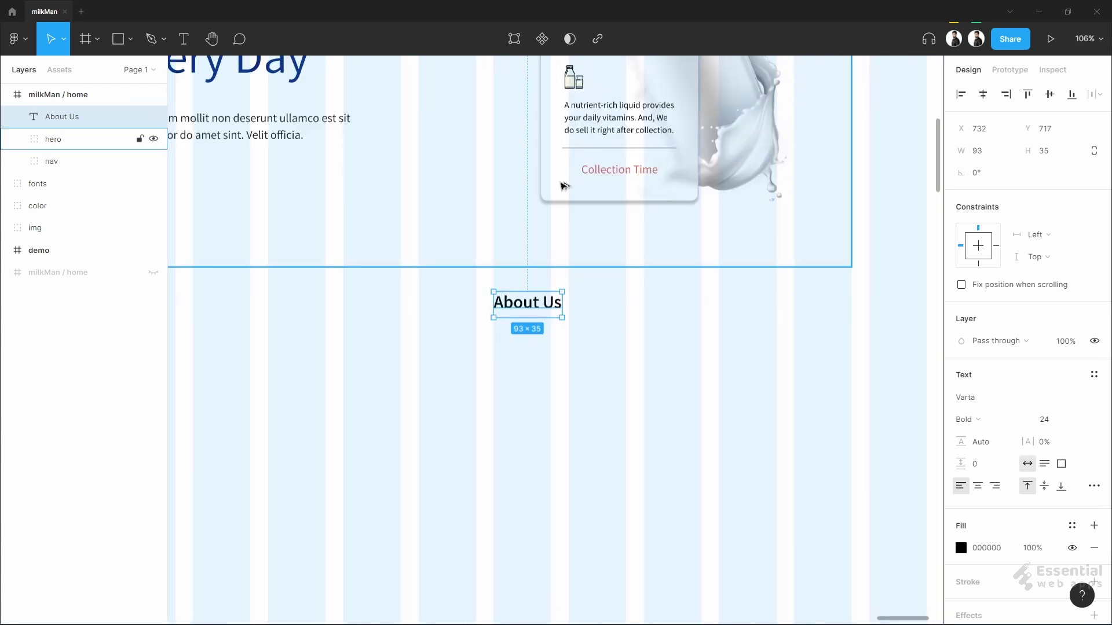
shift+click(562, 190)
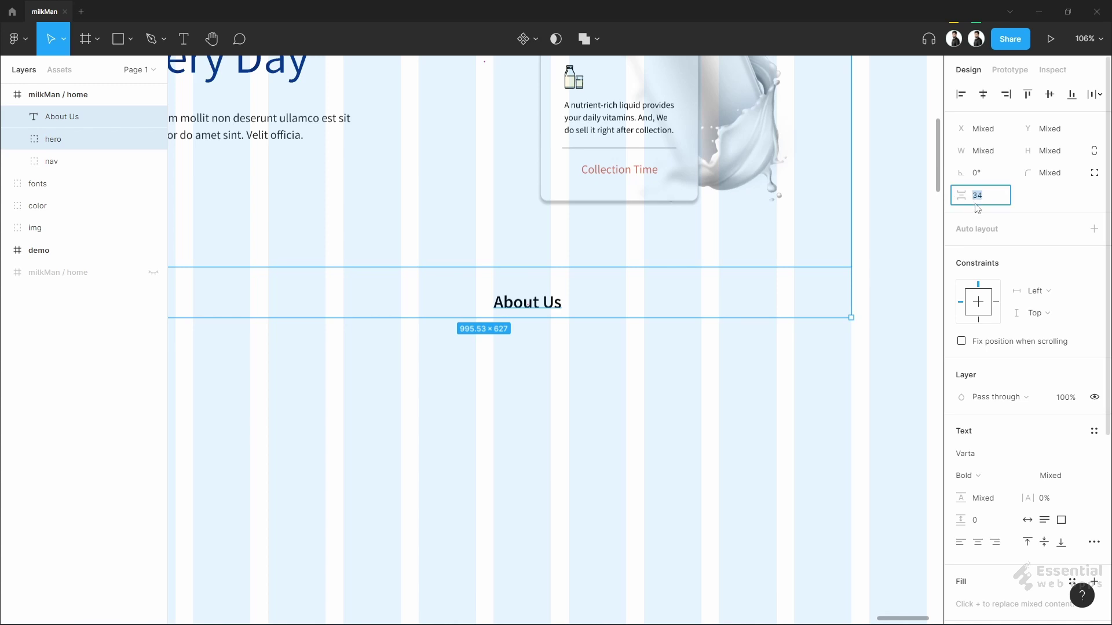
key(Return)
click(561, 351)
click(545, 301)
key(alt)
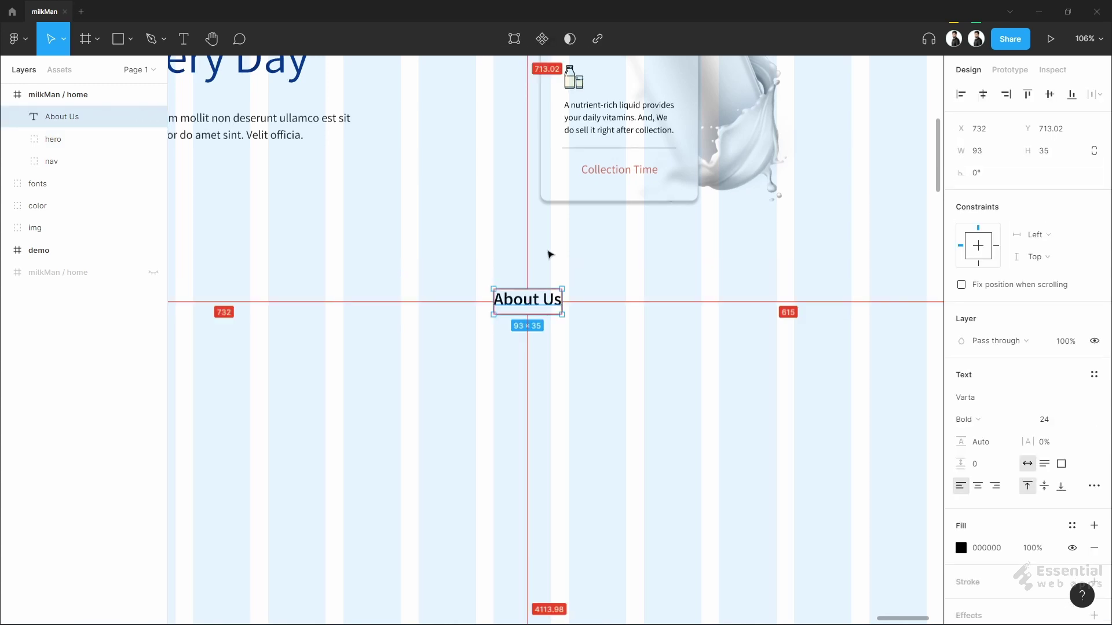
click(558, 375)
- Set the "About Us" heading's fill colour to 062F81
scroll(559, 374, down, 1)
drag(543, 382, 568, 383)
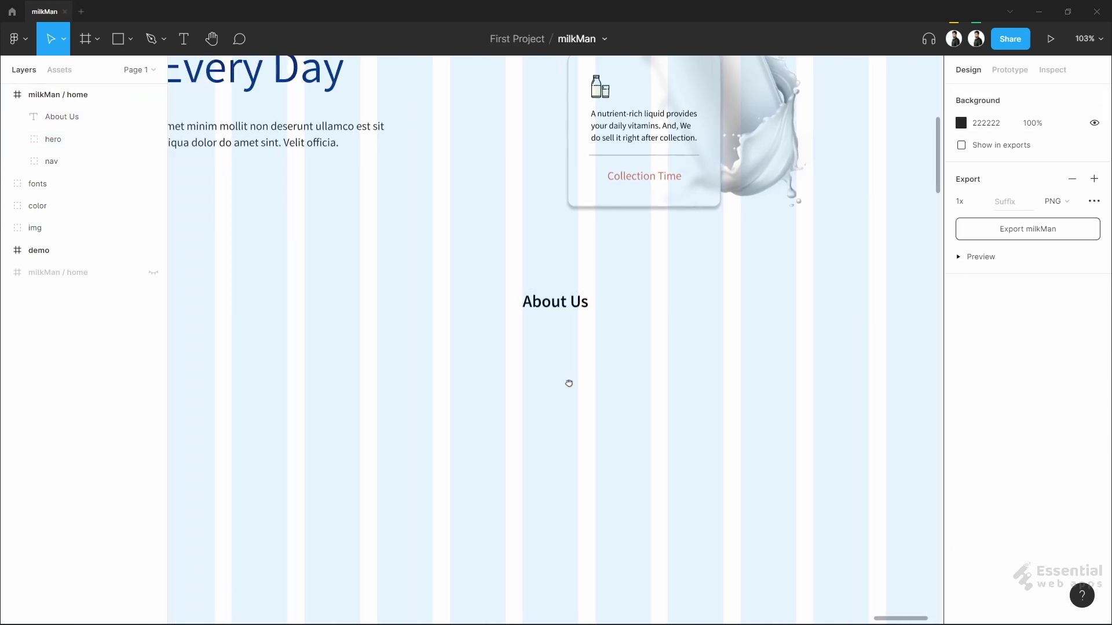
click(554, 307)
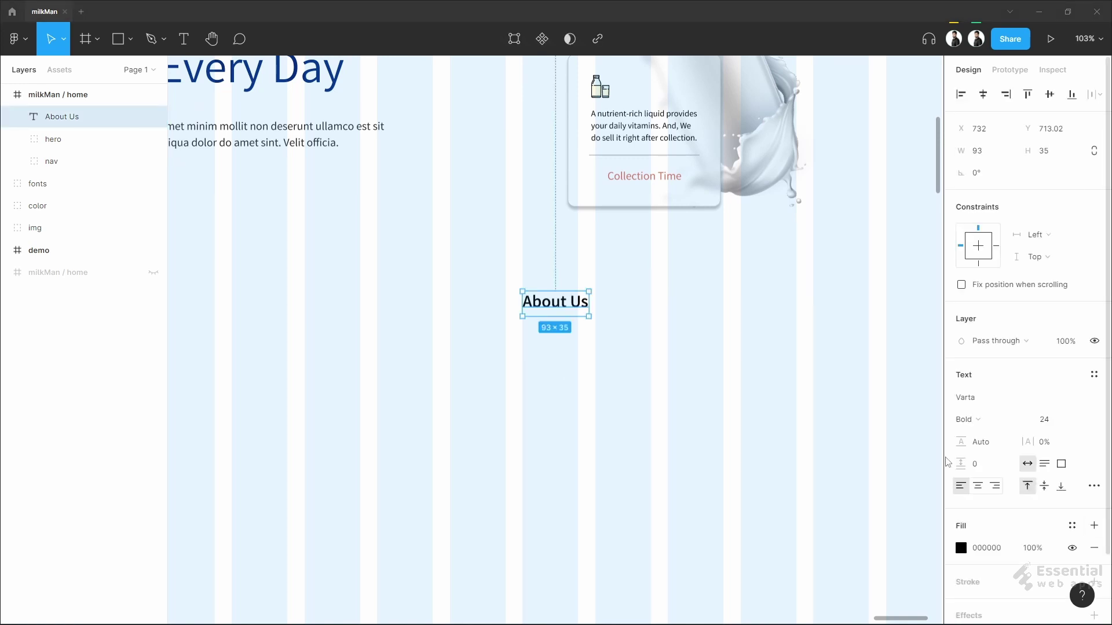
click(987, 546)
text(062A81)
key(Return)
click(725, 398)
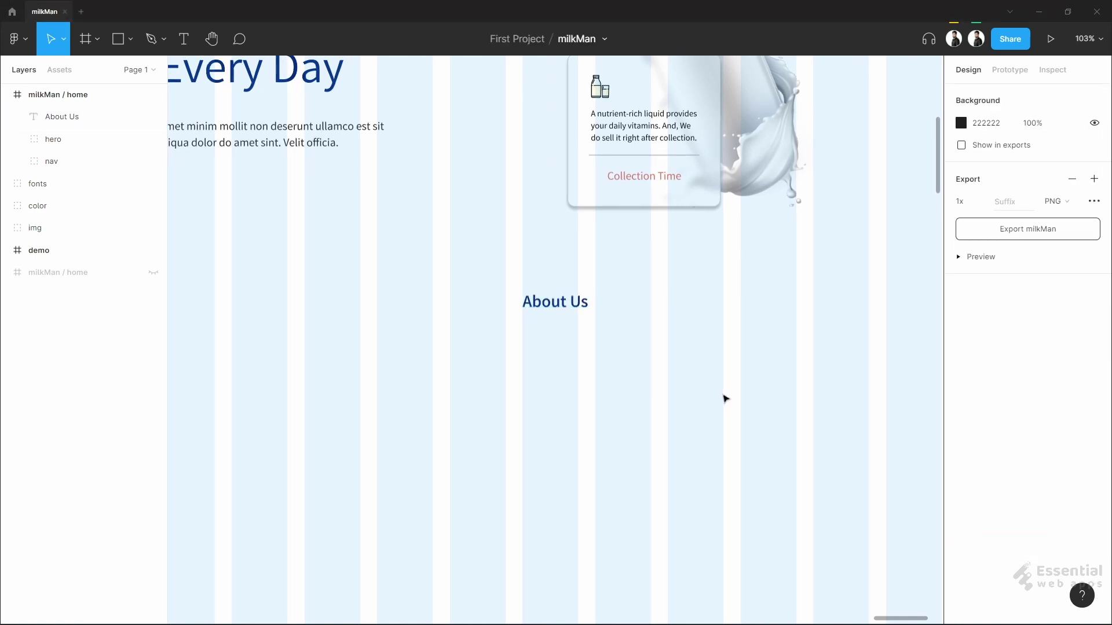
- Add a two-line text below "About Us" reading "Largest Farm in the Sate," and "With Biggest Delivery Chain"
scroll(553, 348, up, 5)
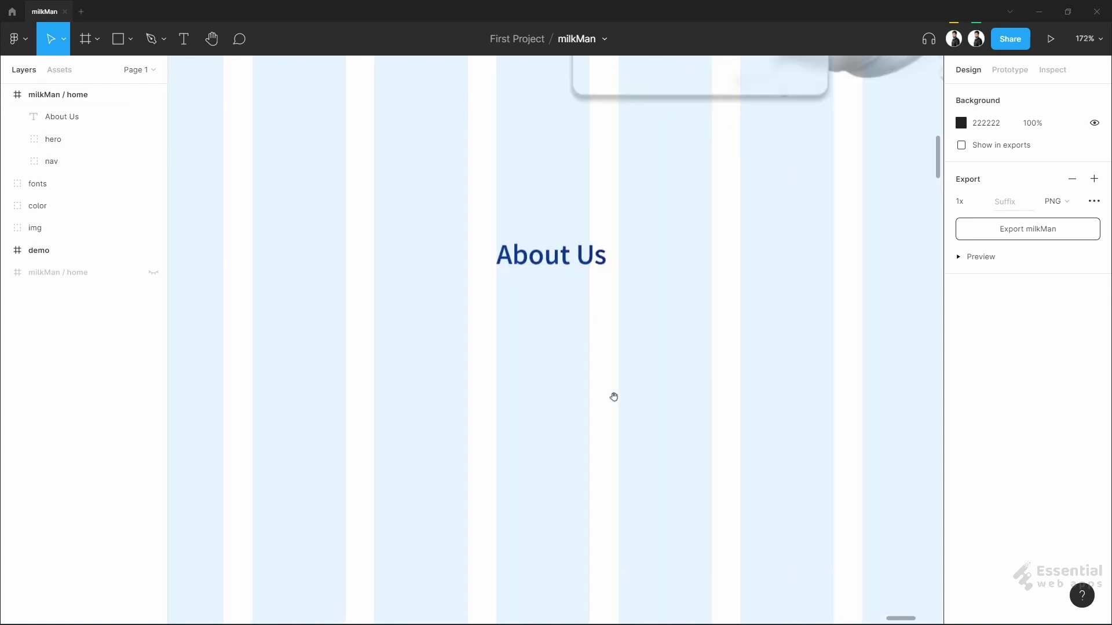
scroll(613, 394, right, 3)
key(t)
click(427, 322)
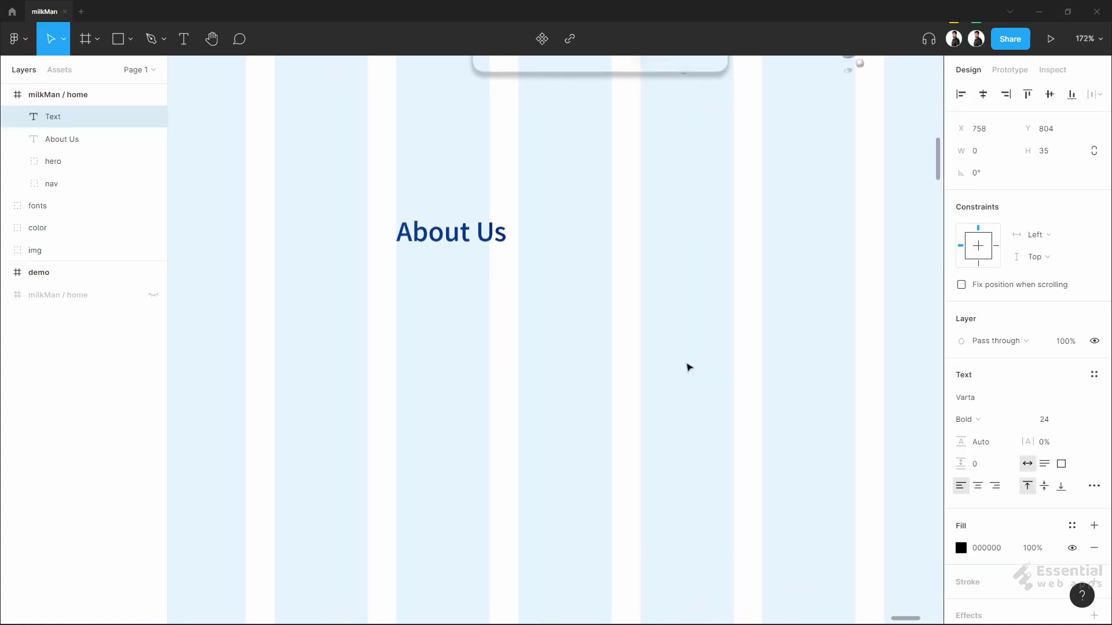
text(Larges)
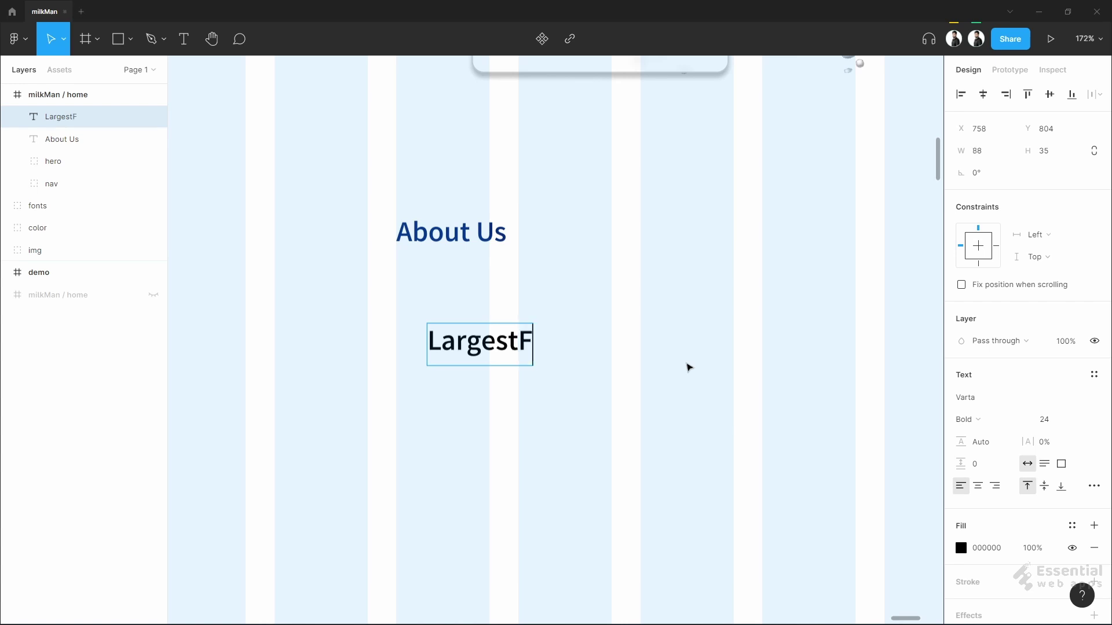
text(t Far)
key(BackSpace)
key(BackSpace)
key(BackSpace)
text(Farm)
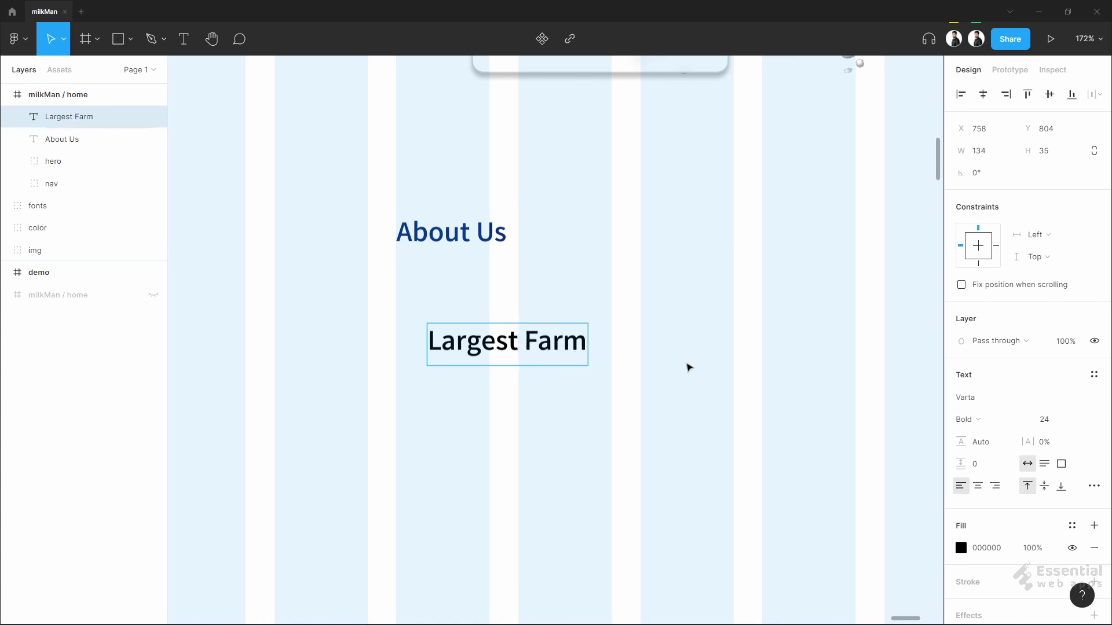
text( in the Sate)
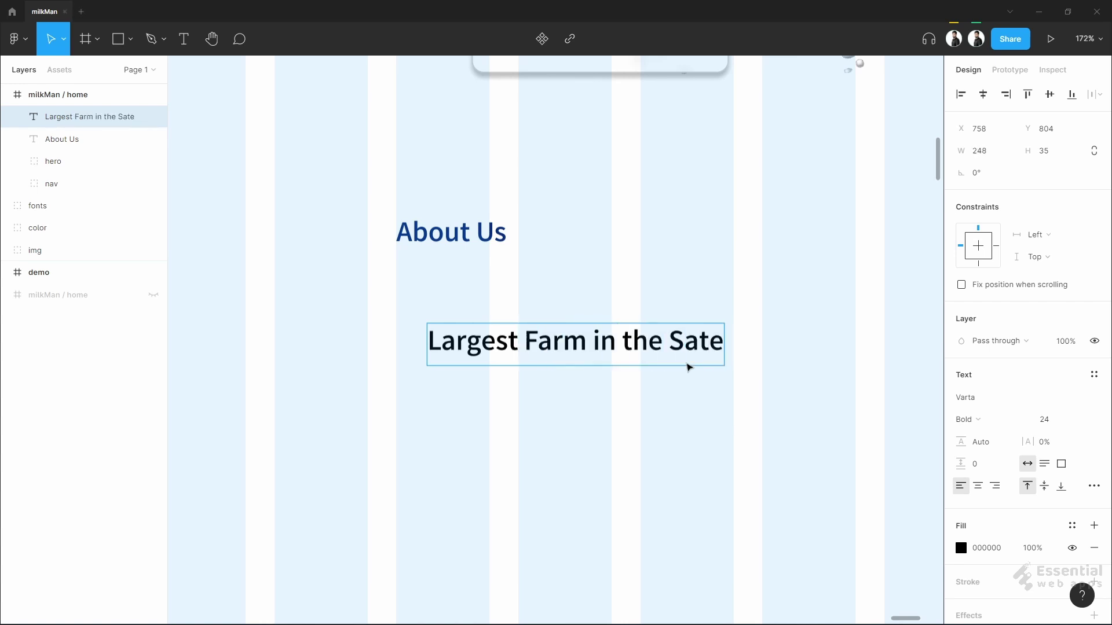
text(,)
key(Return)
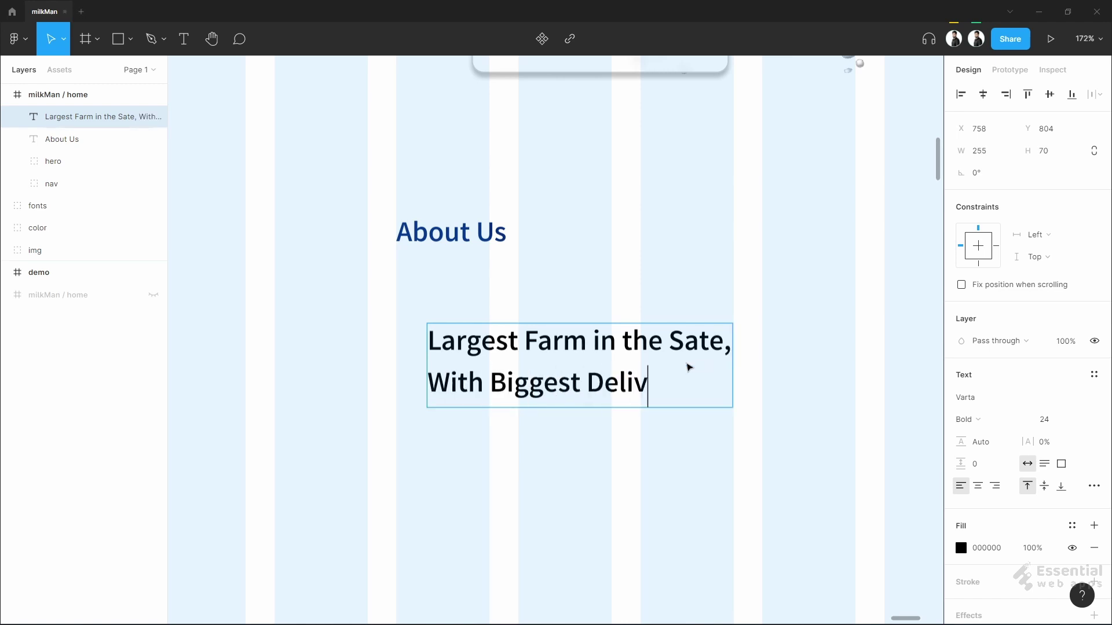
text(Chain)
key(Escape)
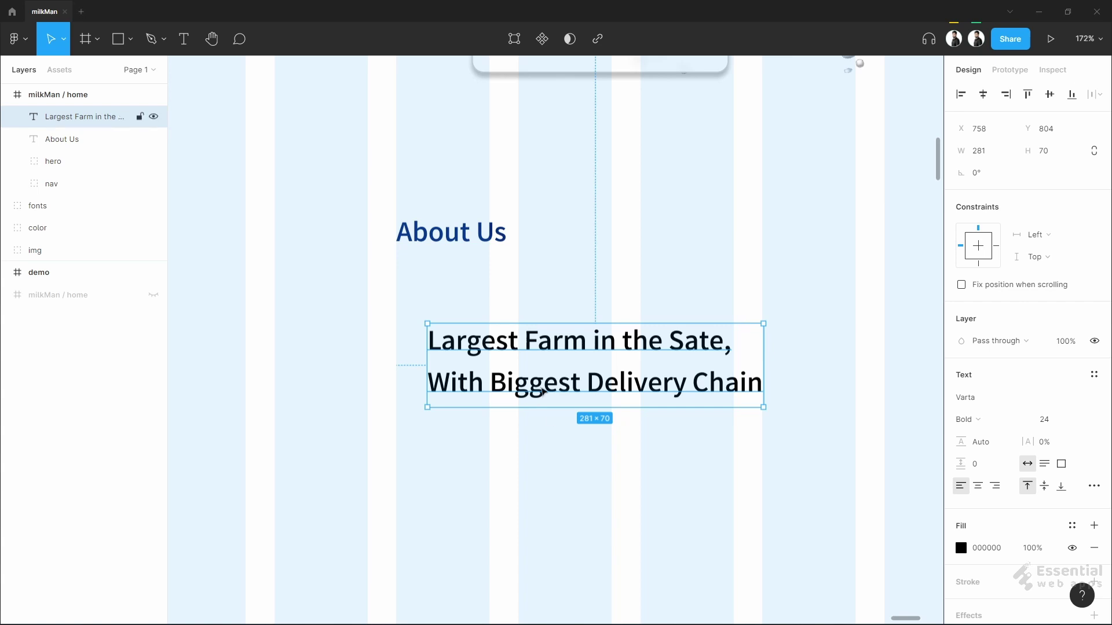
- Move the two-line tagline directly under "About Us" to X 732, Y 748 and style it Light with fill 222222
key(alt)
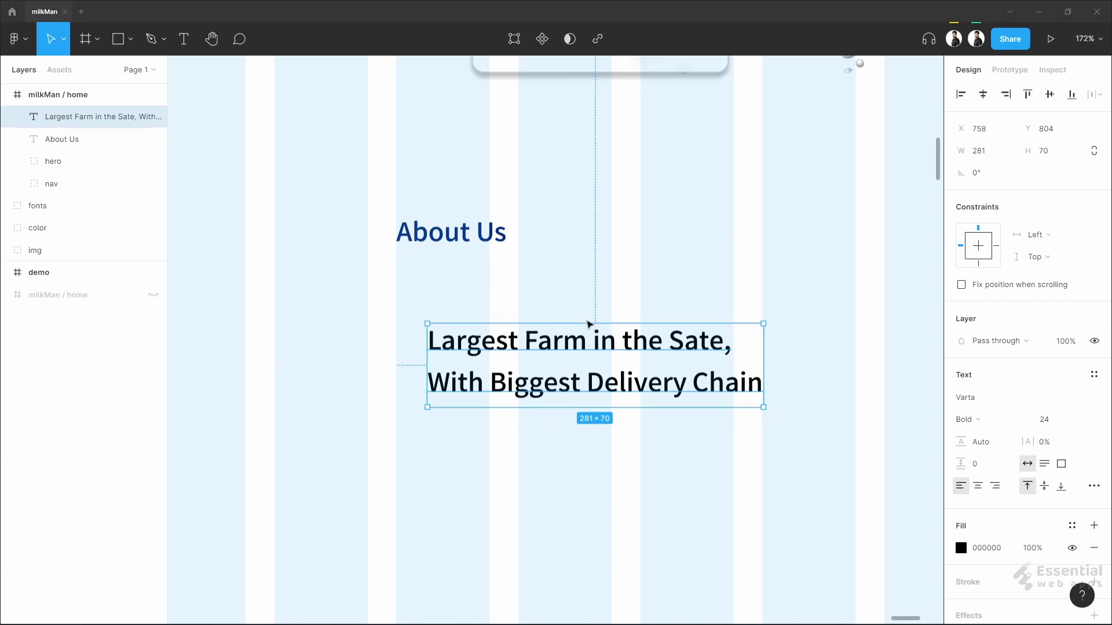
drag(587, 346, 556, 278)
click(990, 420)
click(1004, 373)
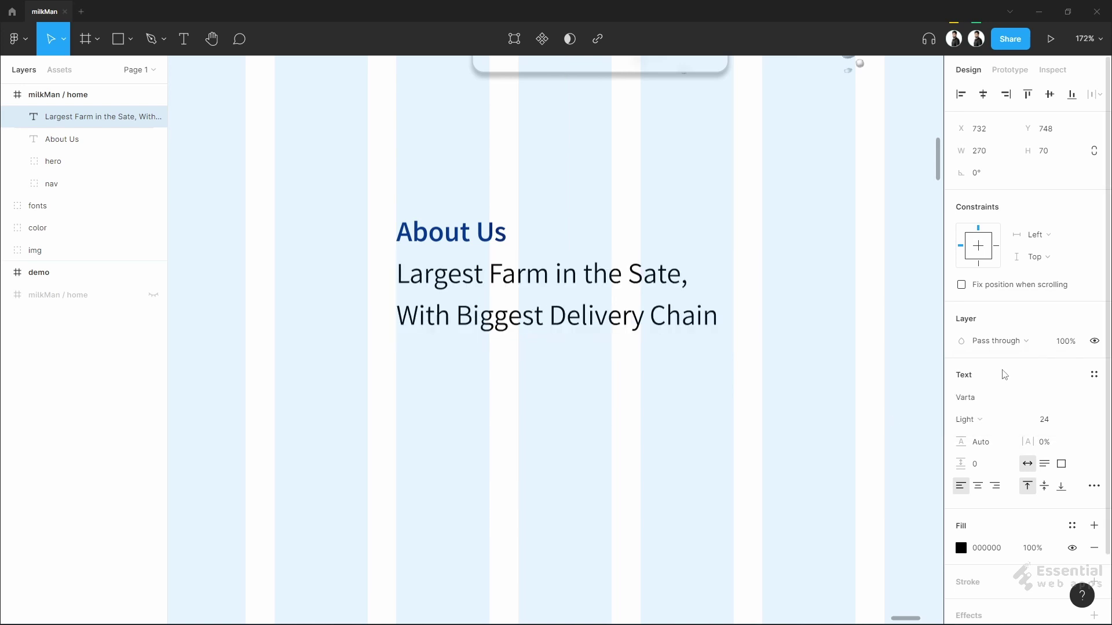
click(985, 549)
text(222)
key(Return)
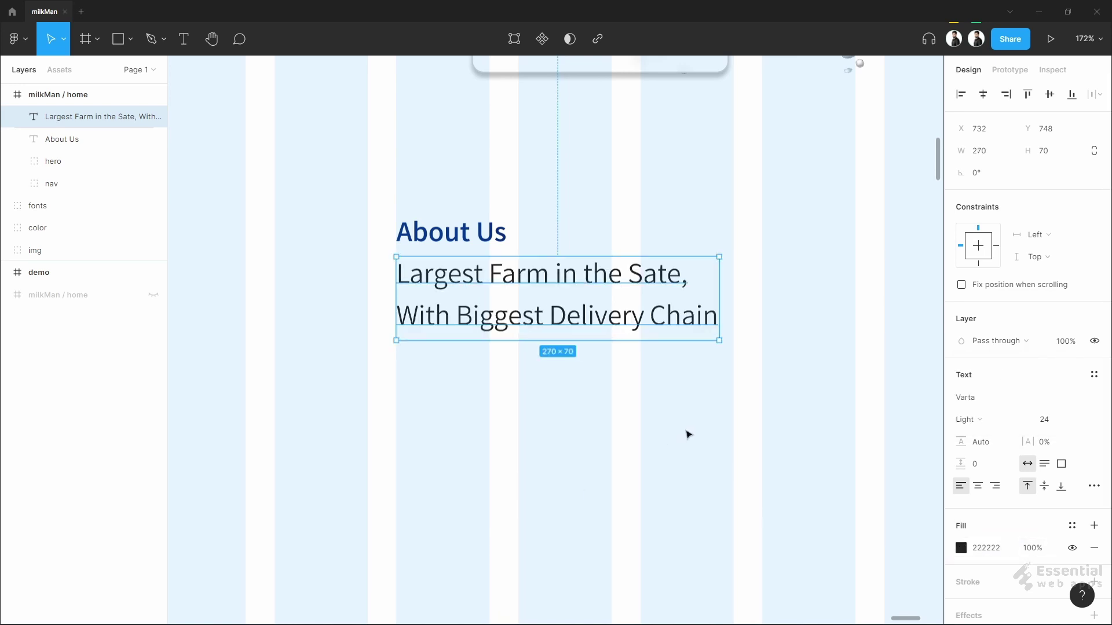
- Correct "Sate" to "State" in the tagline and set its text to size 36 with line height 45
key(Return)
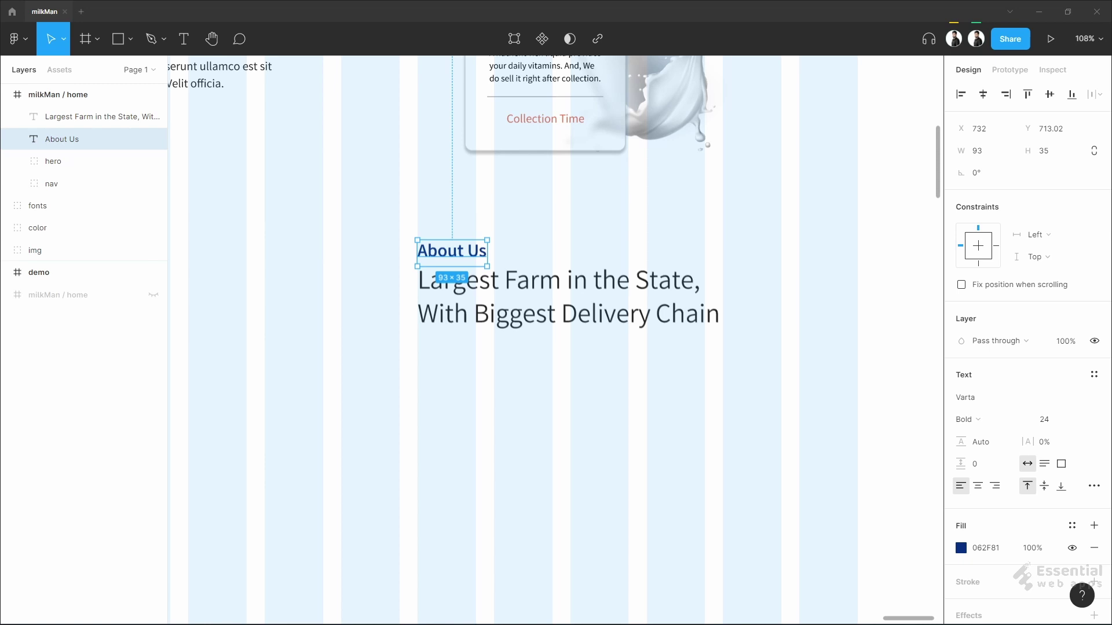
click(565, 312)
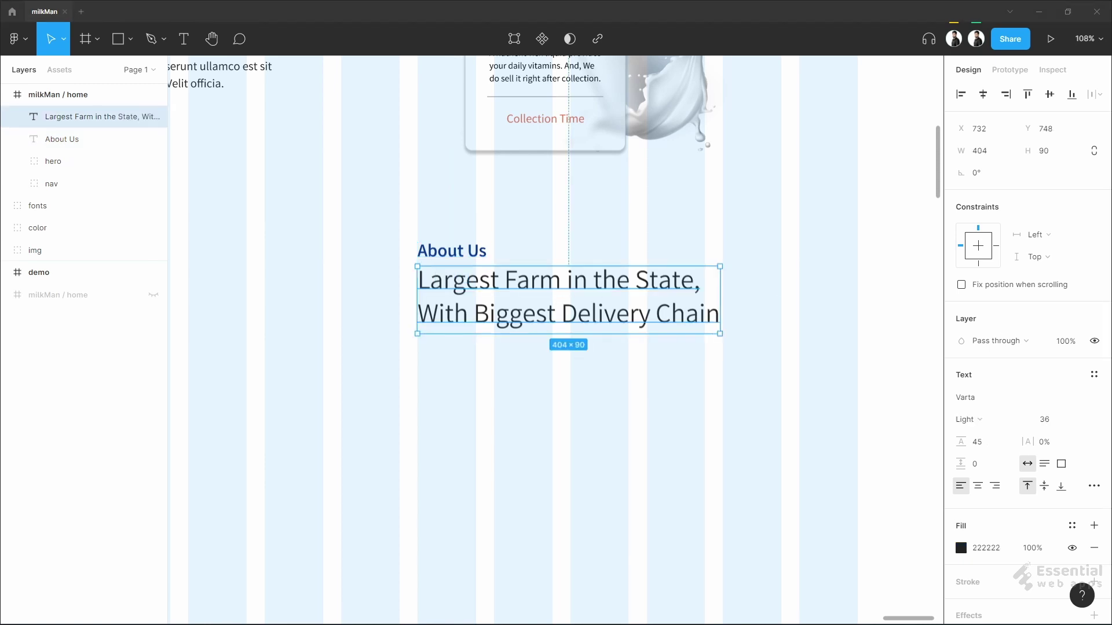
- Add the three-line "Amet minim mollit non deserunt" placeholder paragraph below the tagline at X 732, Y 858
click(571, 410)
text(Amet minim mollit non deserunt ullamco est sit aliqua dolor do amet sint. Velit officia consequat duis enim velit mollit. Exercitation veniam consequat sunt nostrud amet.)
drag(440, 342, 476, 376)
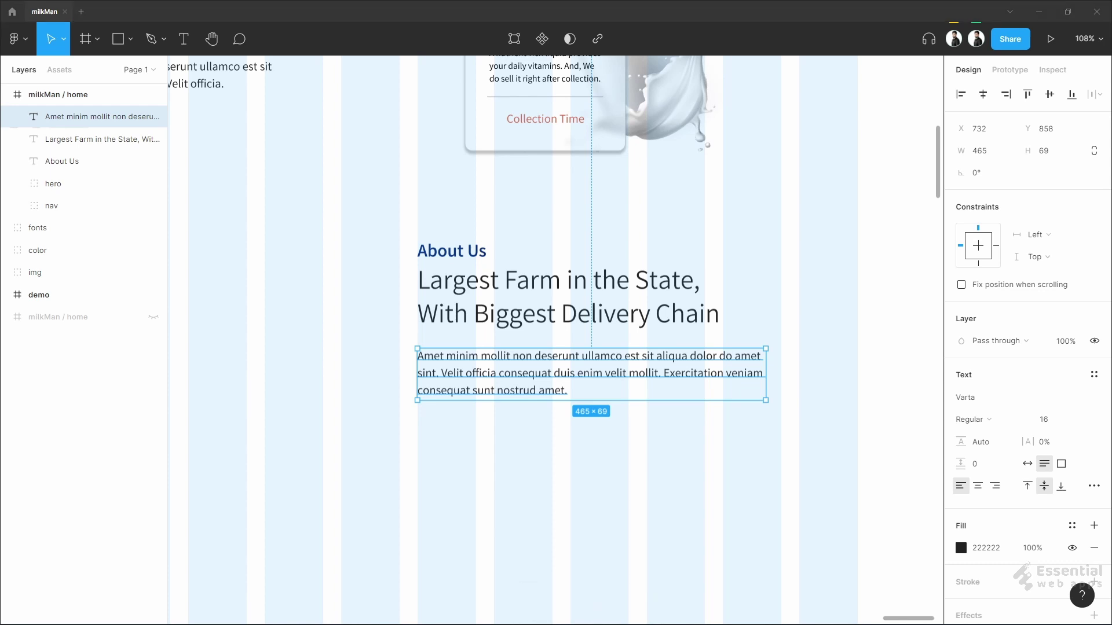
- Set the vertical spacing between the tagline and the placeholder paragraph to 30
shift+click(504, 312)
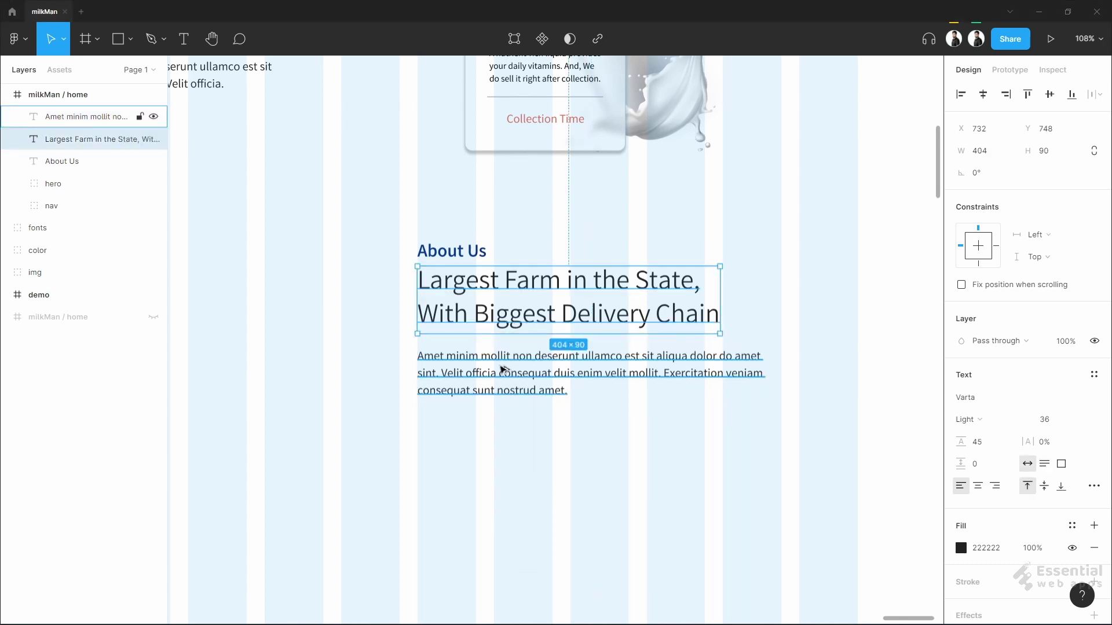
click(998, 201)
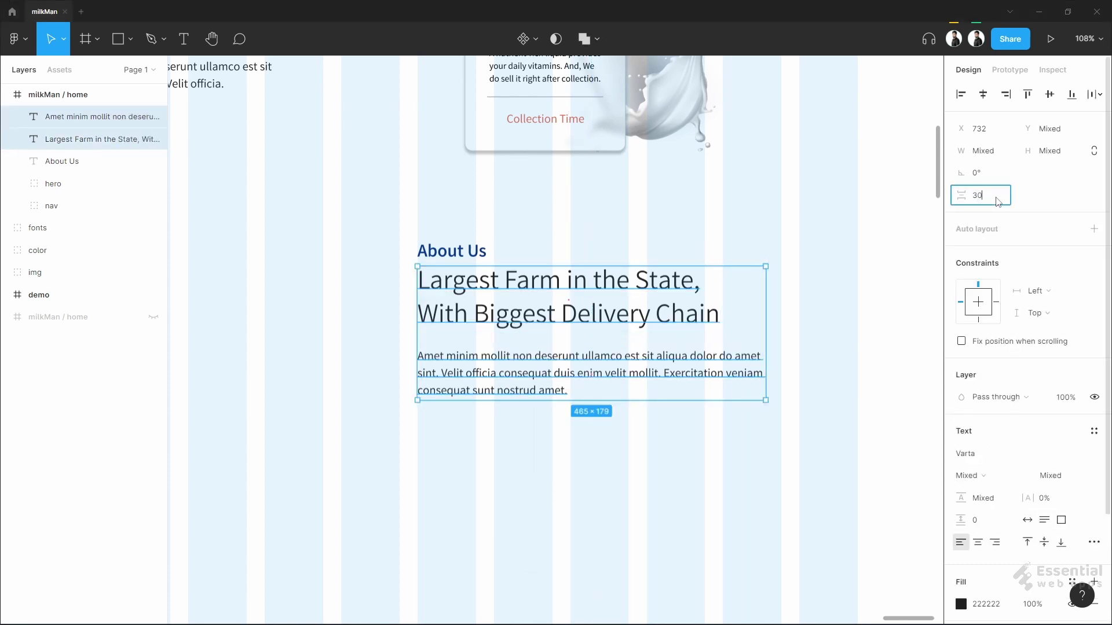
key(Return)
click(630, 448)
- Duplicate the "About Us" heading and place the copy below the placeholder paragraph at X 732, Y 982
scroll(607, 448, down, 1)
drag(606, 452, 611, 292)
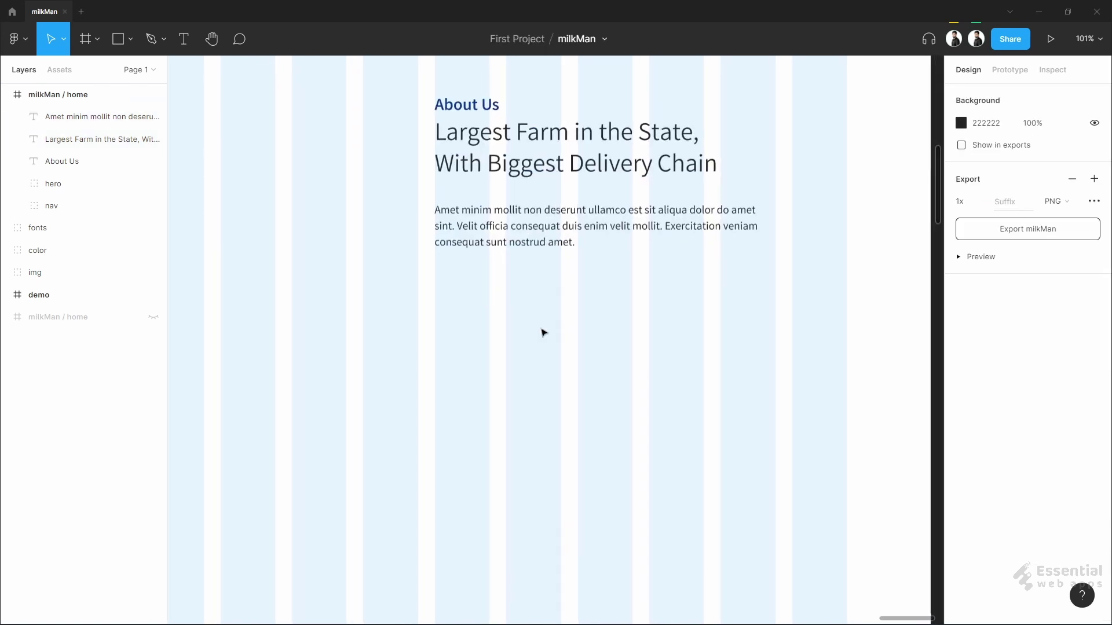
scroll(506, 283, up, 3)
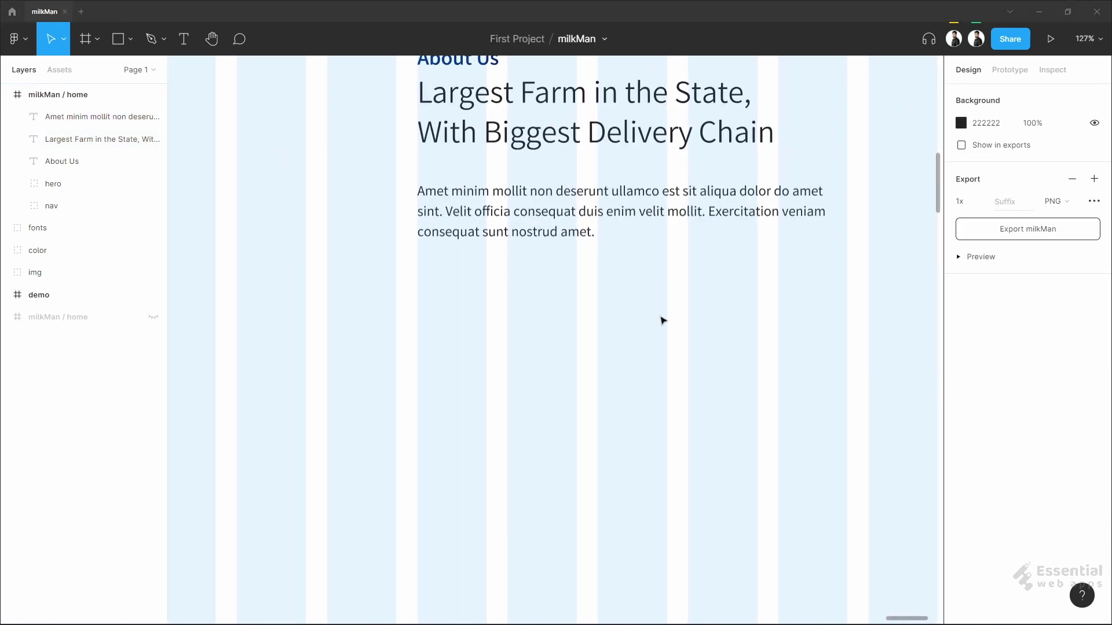
click(466, 62)
drag(467, 62, 464, 311)
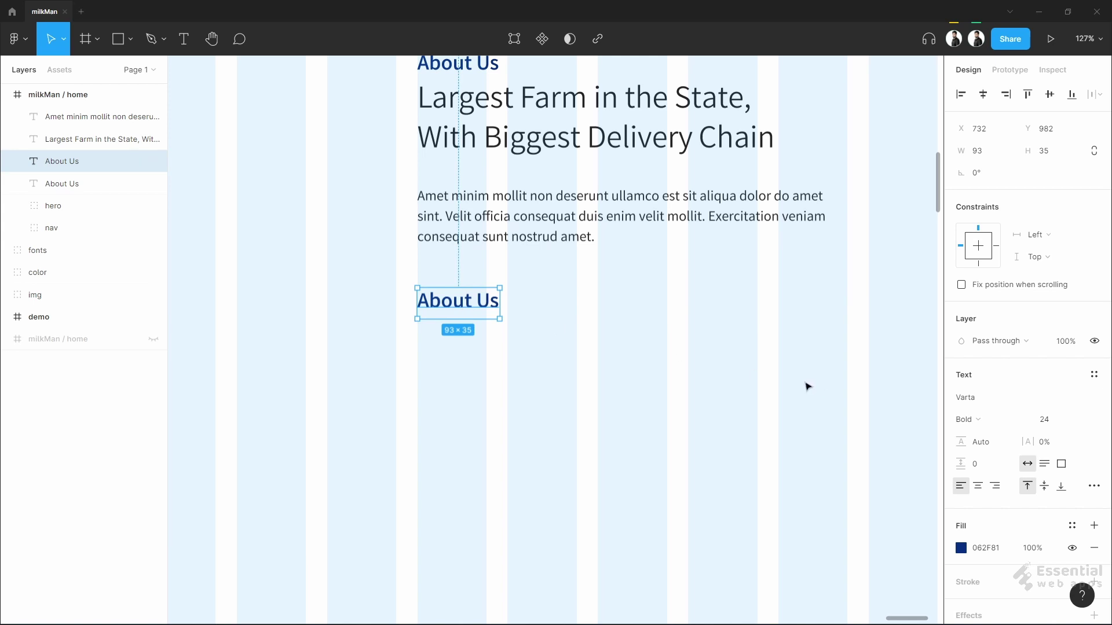
- Set the copied "About Us" heading's fill to 222222 and change its text to "50K COWS"
click(990, 549)
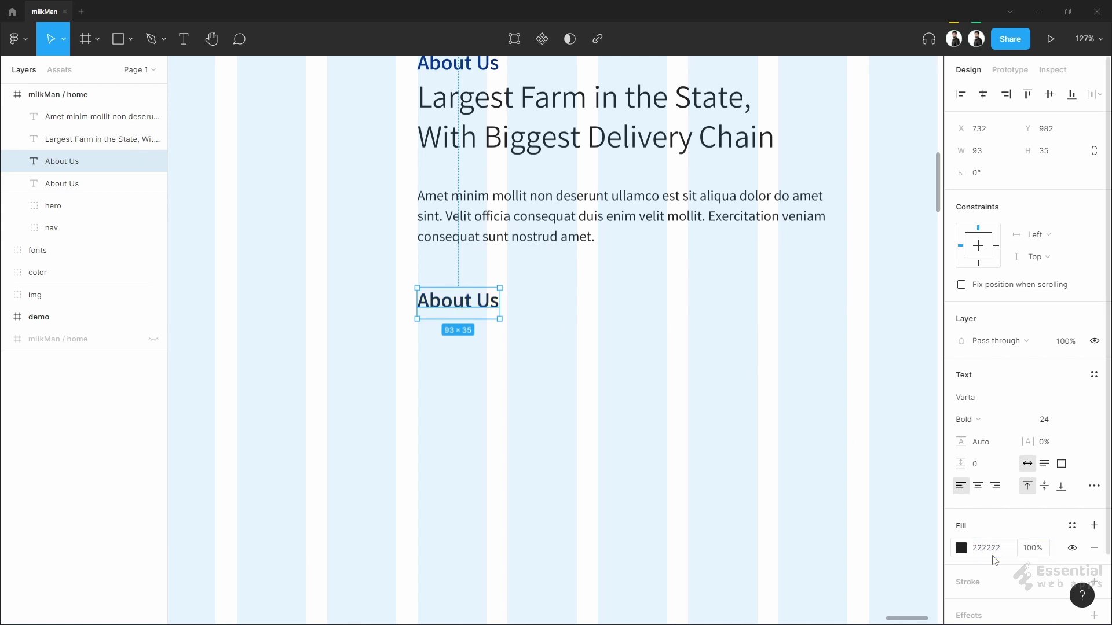
double_click(474, 311)
text(50K COWS)
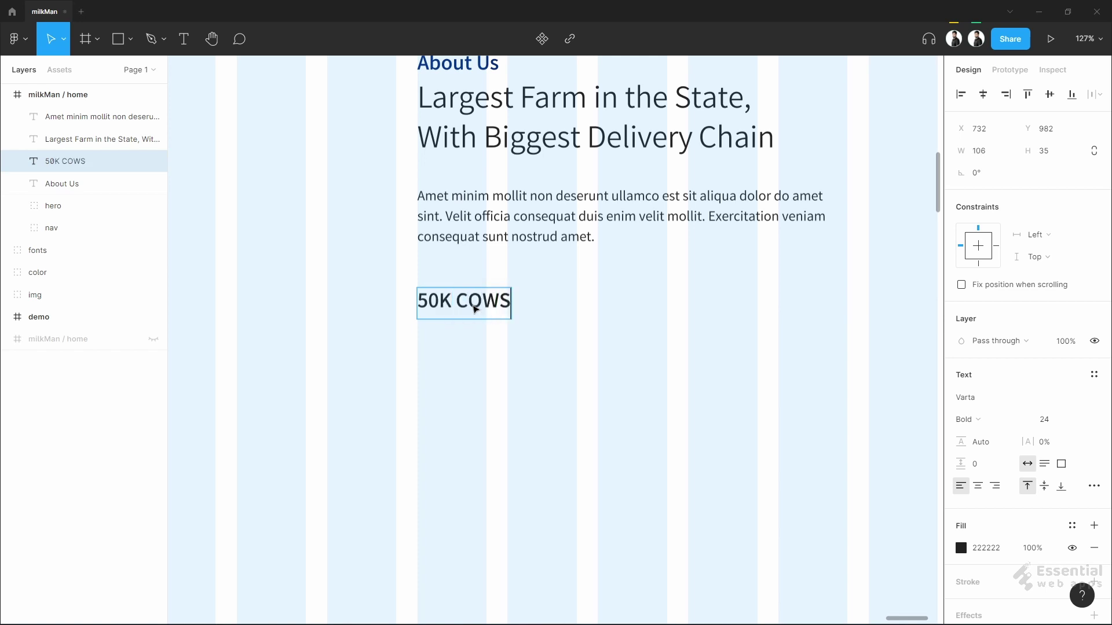
key(Escape)
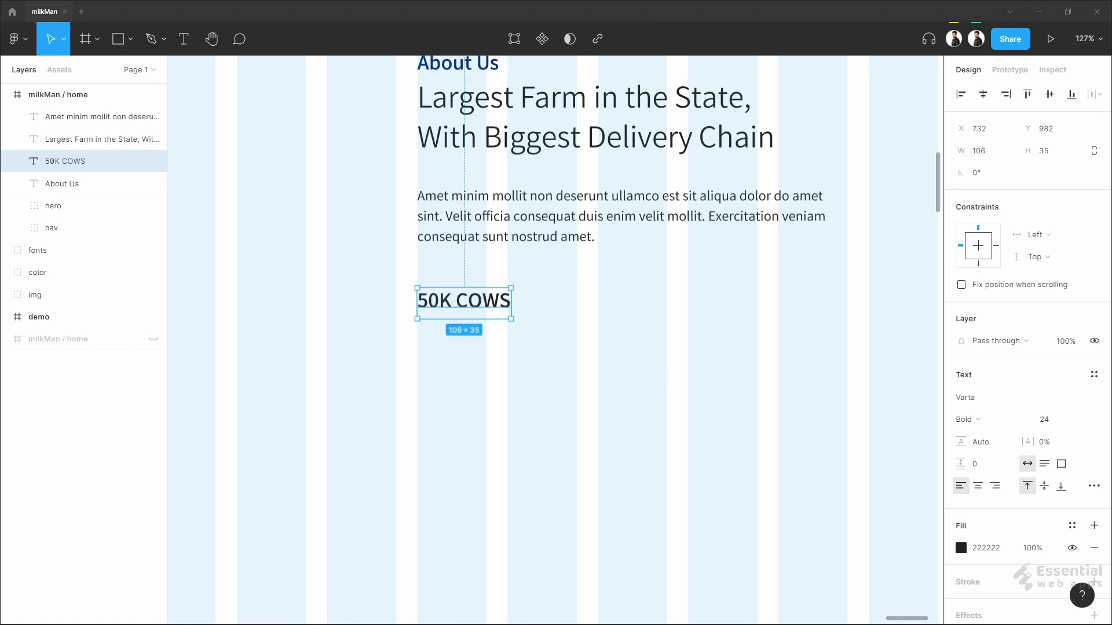
- Paste the 50-wide red accent line and place it under the "50K COWS" heading at X 732, Y 1017
click(456, 345)
key(ctrl+v)
scroll(462, 341, up, 5)
drag(650, 340, 412, 301)
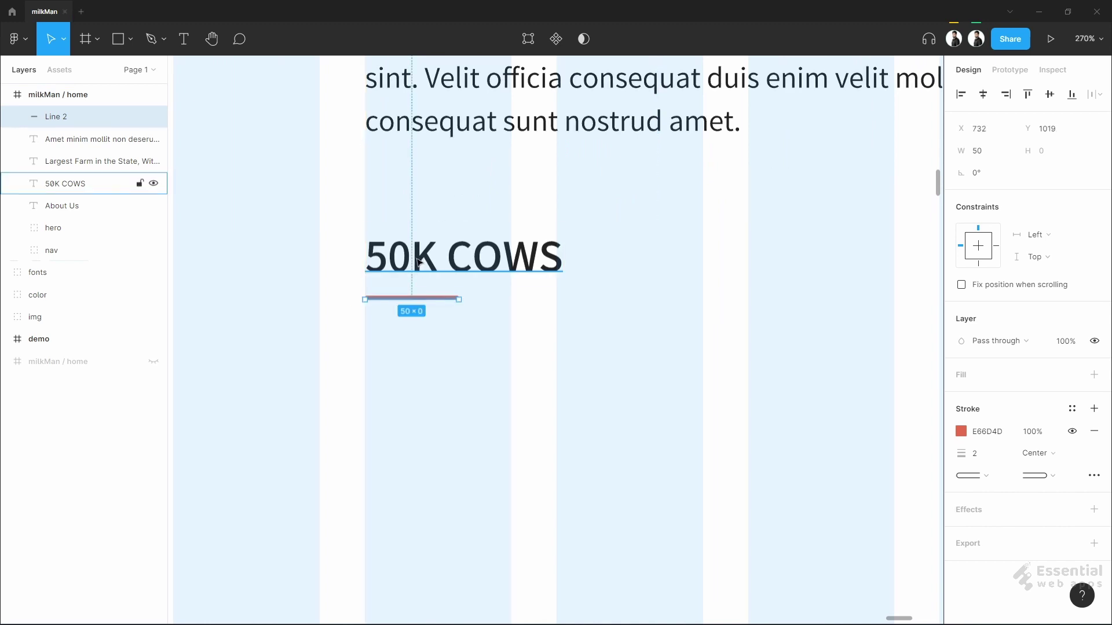
key(Up)
key(Up)
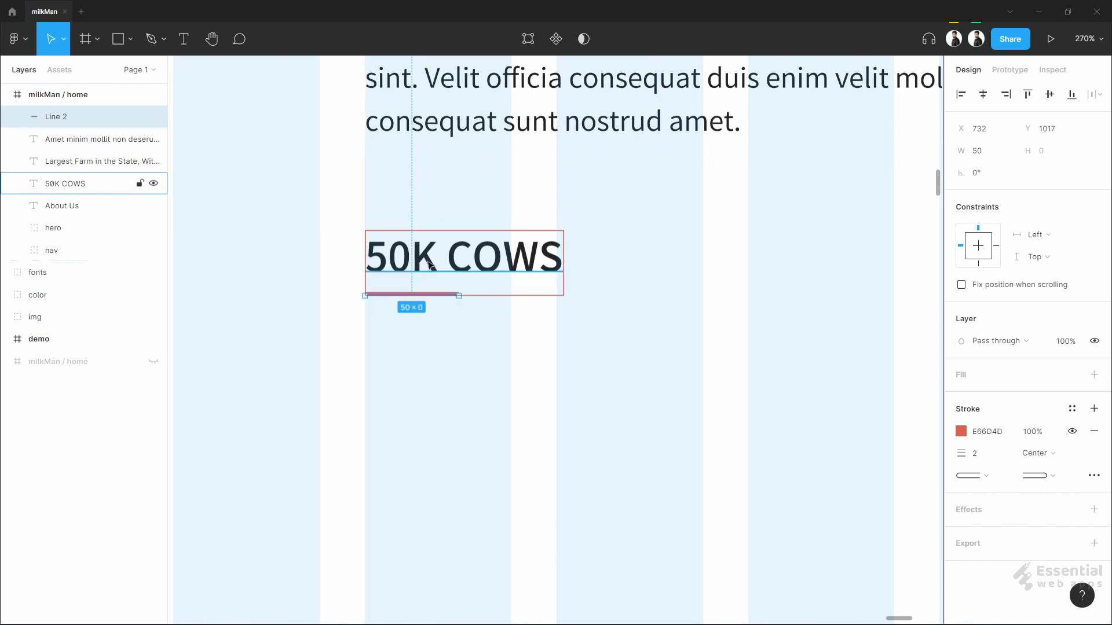
click(449, 345)
scroll(450, 345, down, 5)
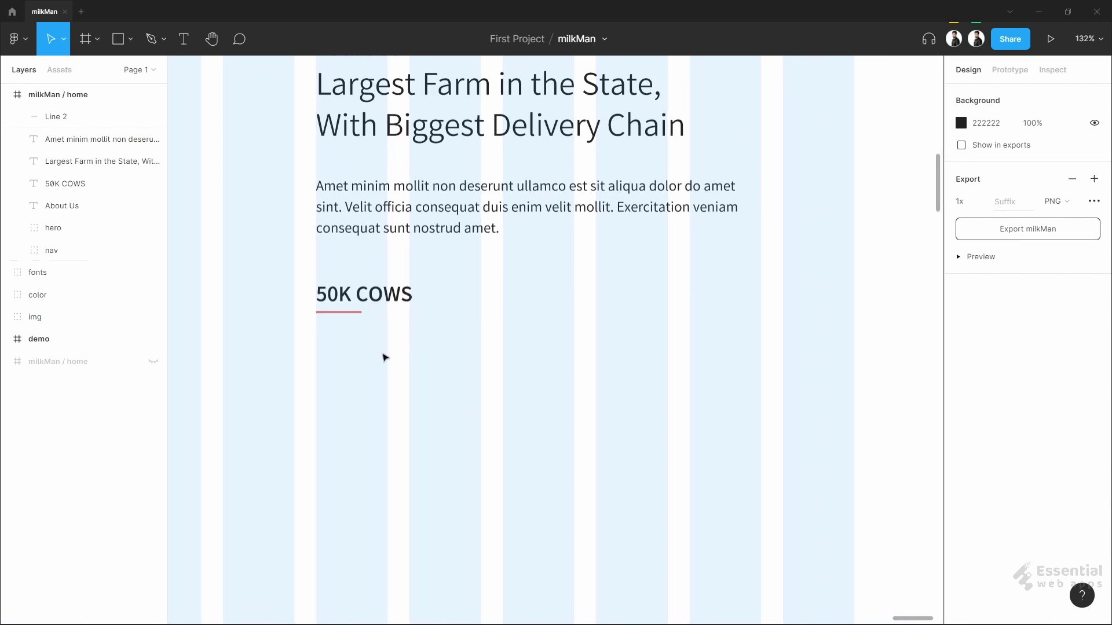
- Duplicate the "50K COWS" heading with its underline into a second column at X 1038
drag(313, 275, 444, 326)
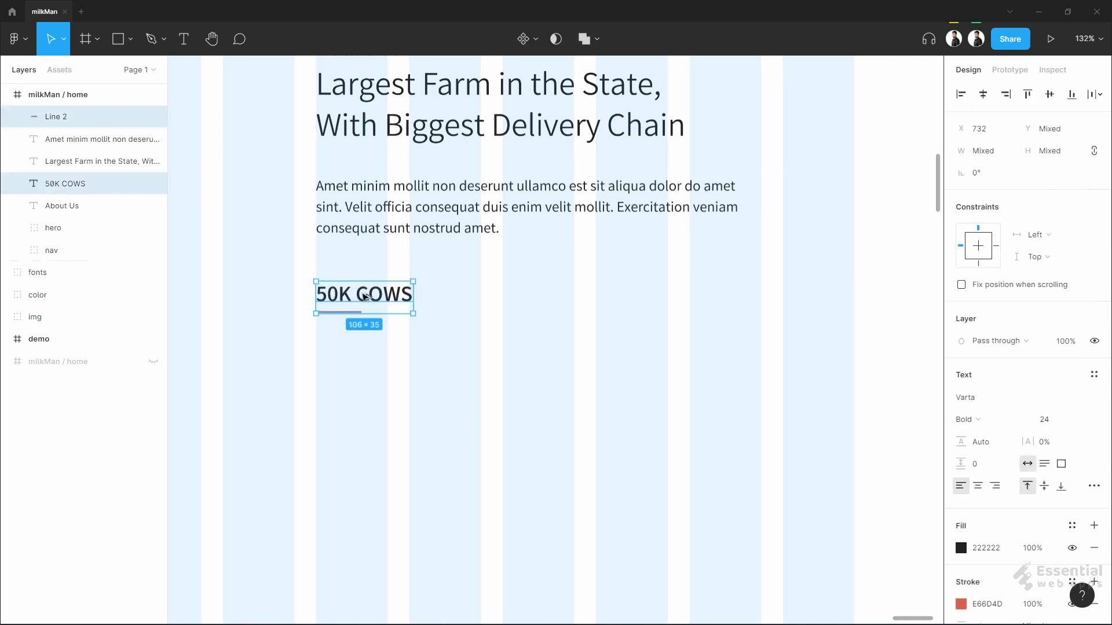
drag(365, 296, 625, 300)
click(565, 368)
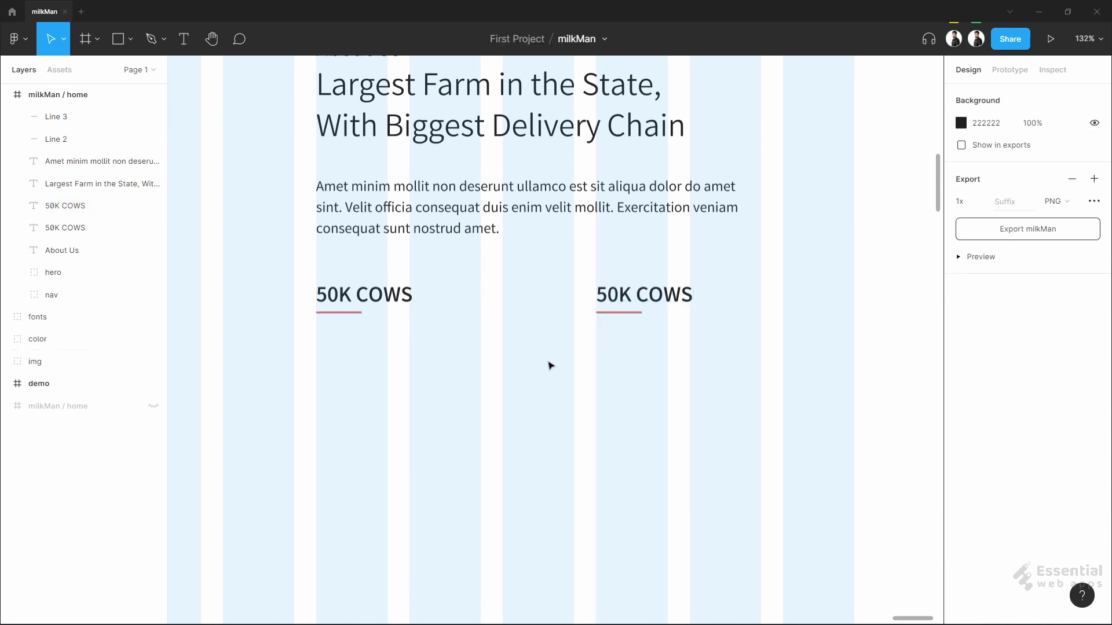
drag(302, 263, 707, 364)
click(702, 366)
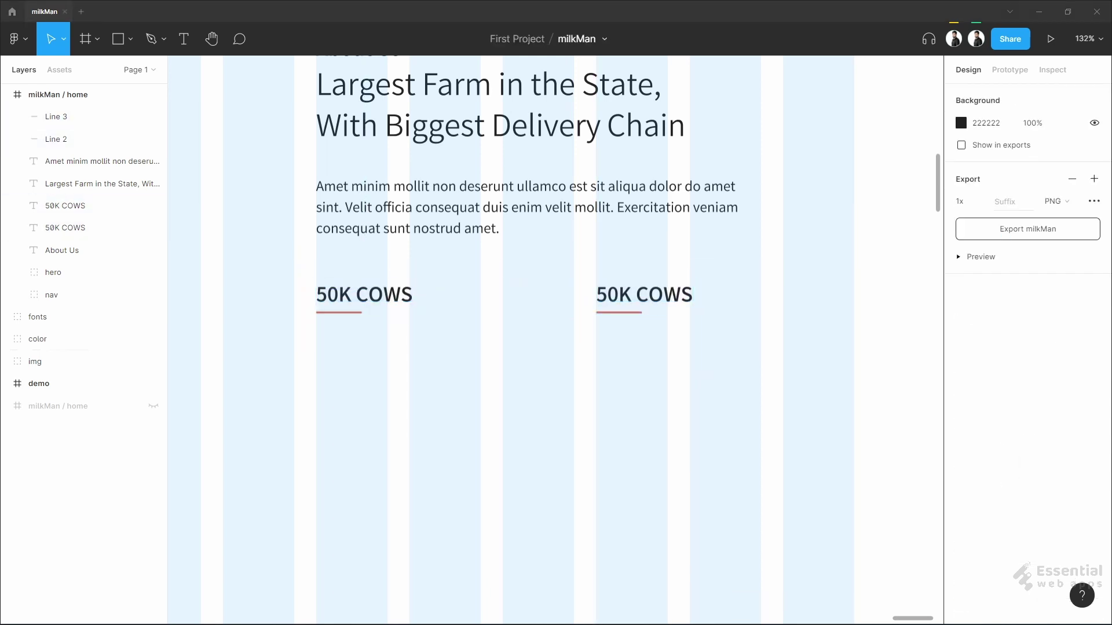
- Add the two-line "Amet minim mollit non deserunt ullamco." text below both "50K COWS" headings, aligned with each heading
key(ctrl+v)
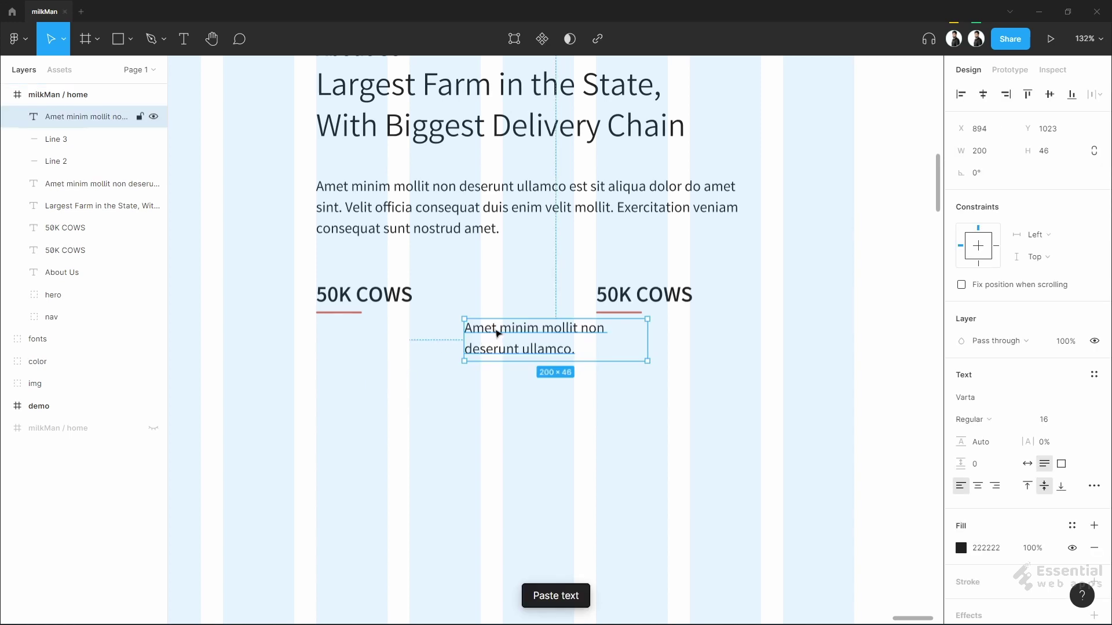
drag(496, 330, 605, 345)
click(556, 387)
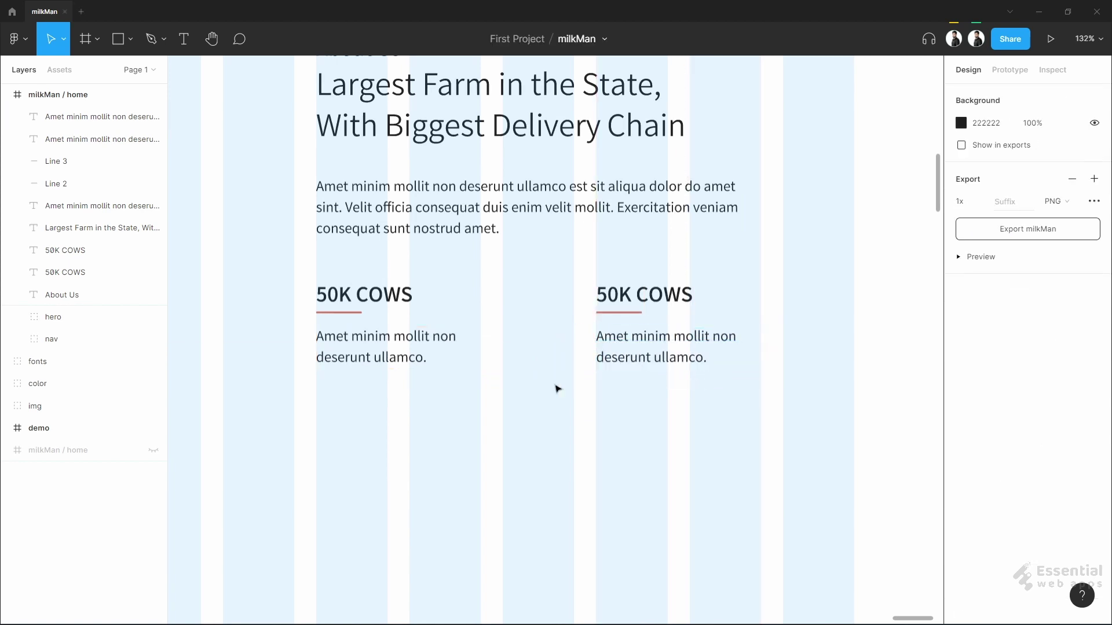
- Duplicate the row of two "50K COWS" stat blocks directly below with its headings at Y 1108
scroll(556, 387, down, 2)
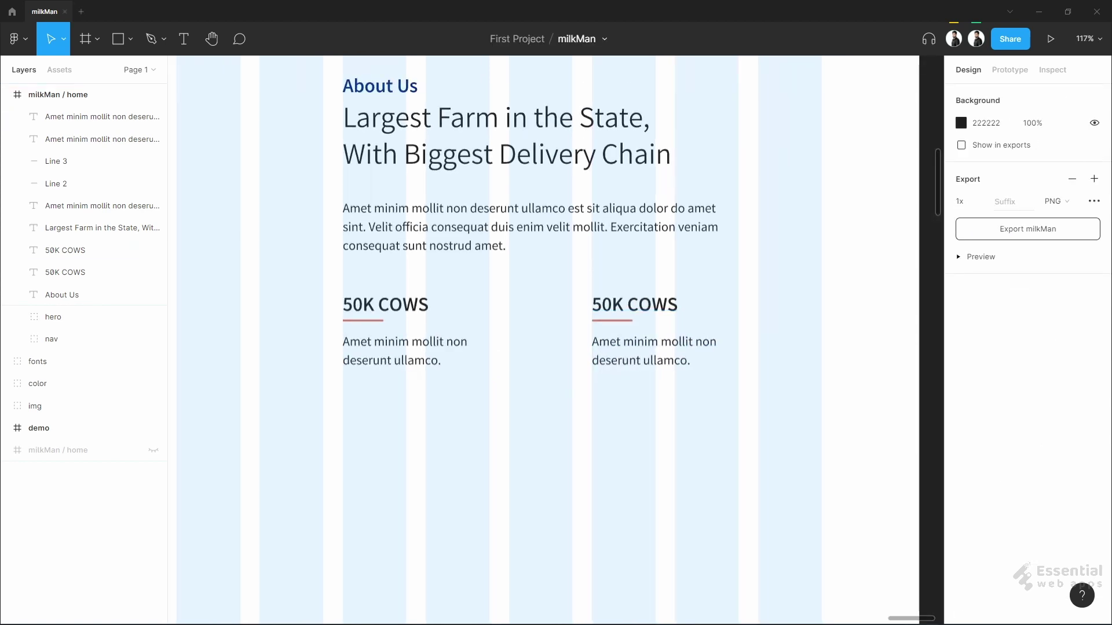
scroll(584, 450, down, 3)
drag(335, 220, 764, 342)
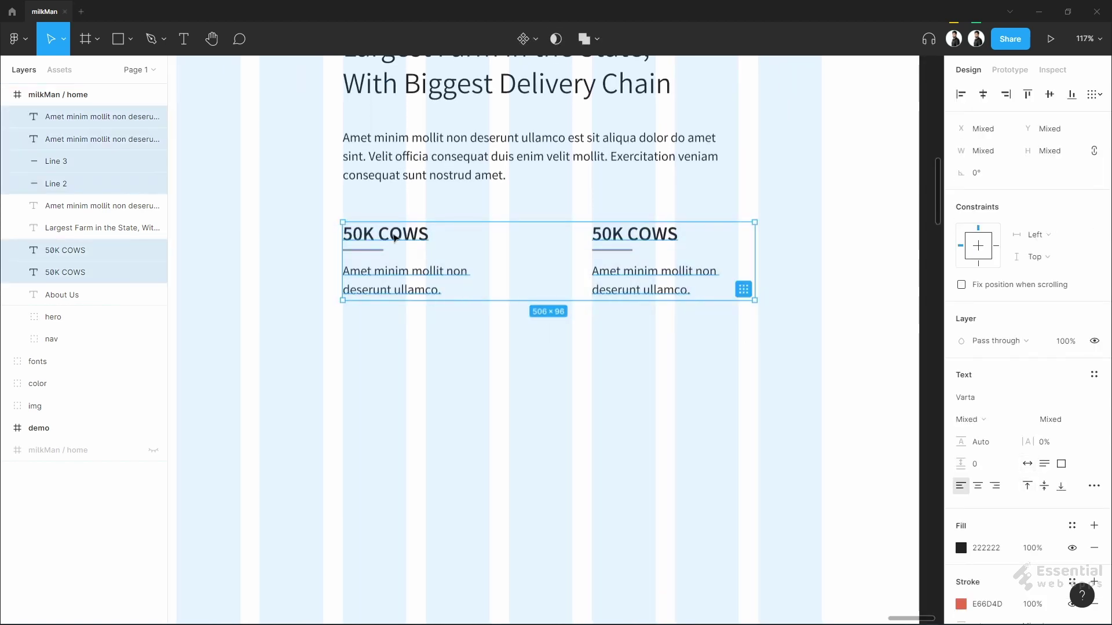
drag(394, 237, 393, 340)
click(446, 456)
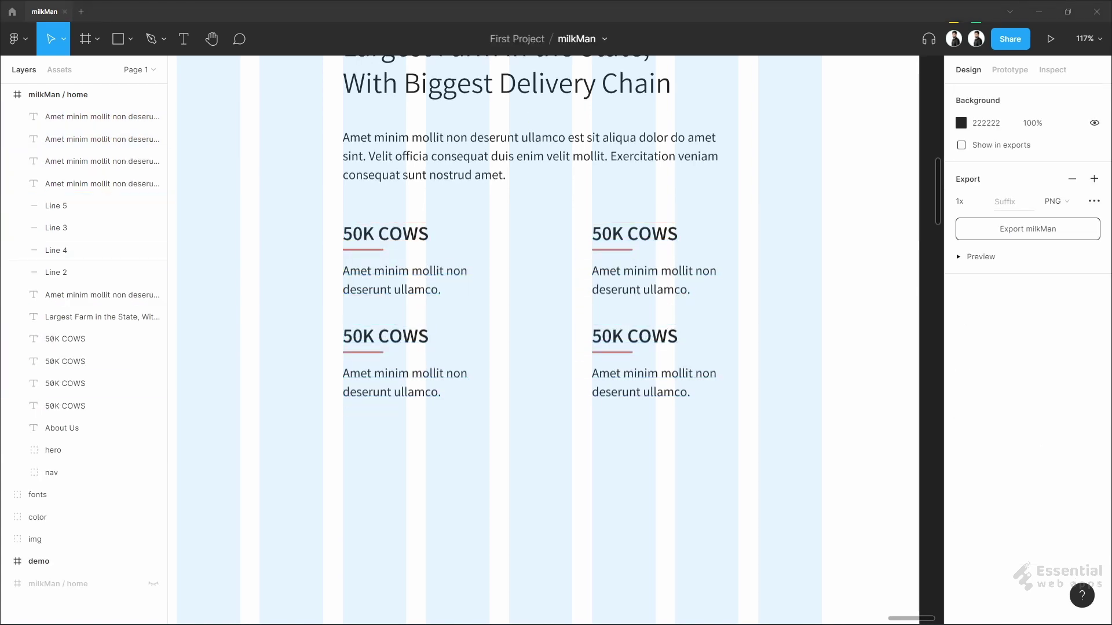
- Change the three copied stat headings to "1M+ MILK L/Day", "100% Organic" and "50+ dairy item"
double_click(632, 239)
text(1M+ MILK L/Day)
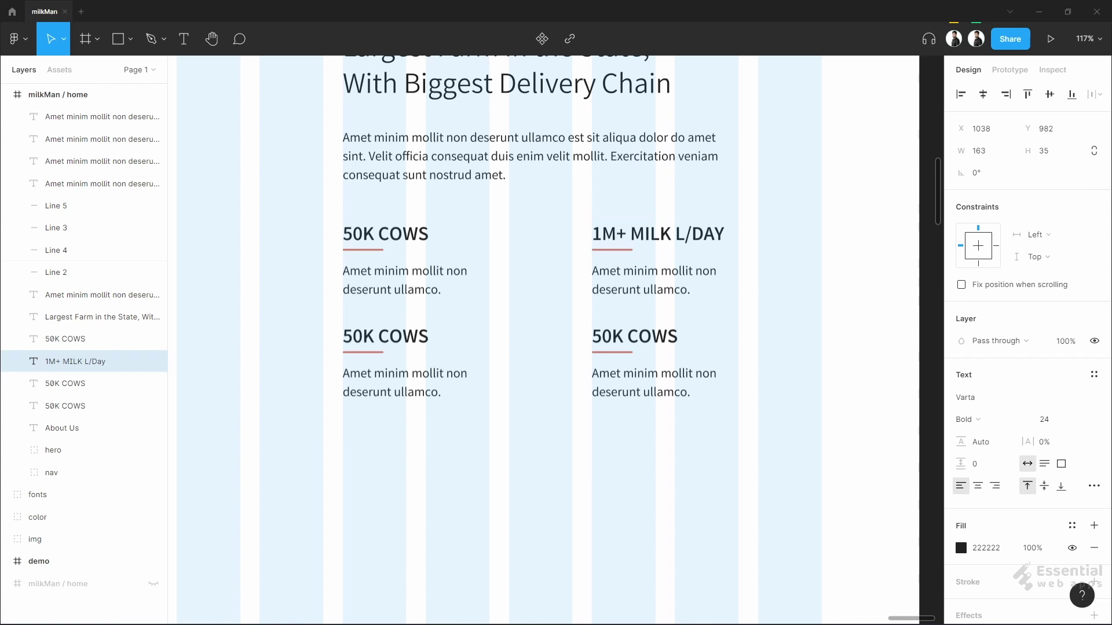
key(Escape)
double_click(412, 336)
key(ctrl+a)
text(100% Organic)
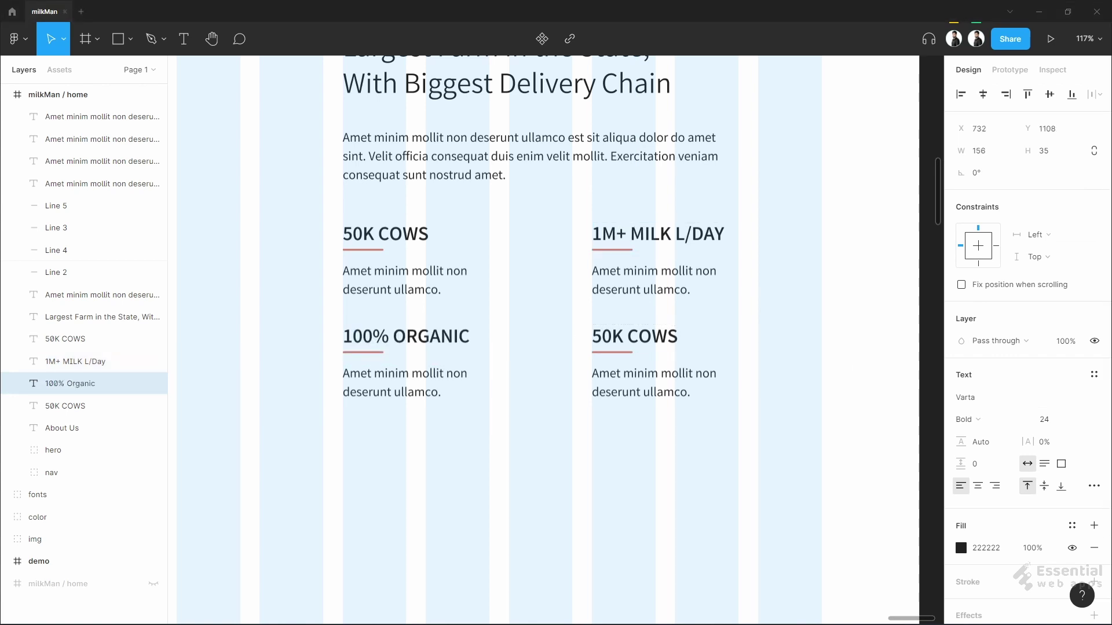
key(Escape)
double_click(625, 340)
key(ctrl+a)
text(50+ dairy item)
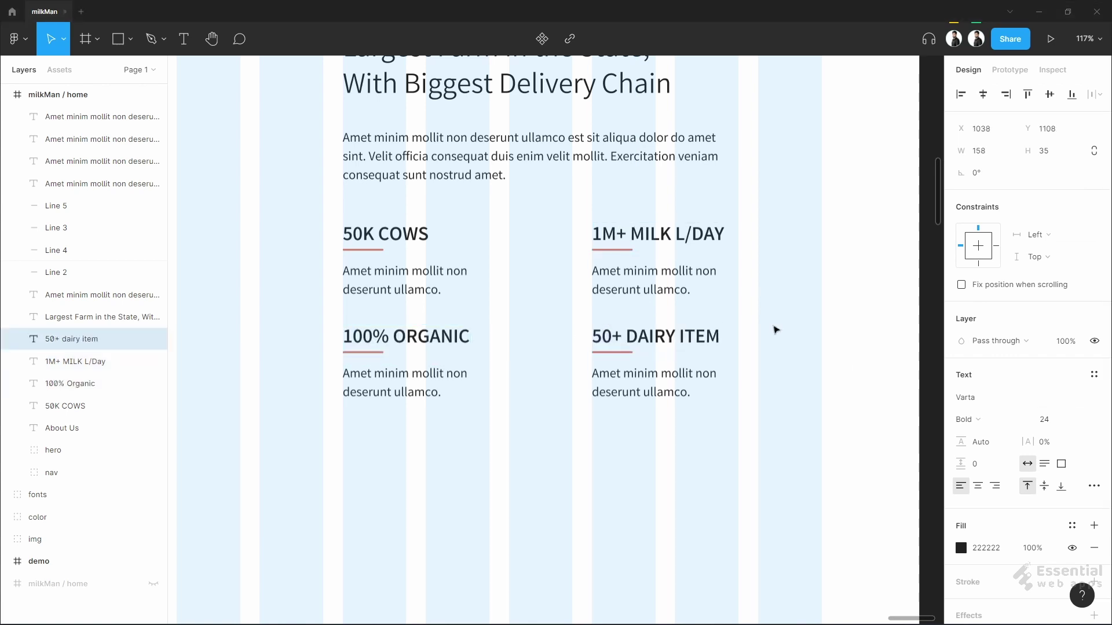
key(Escape)
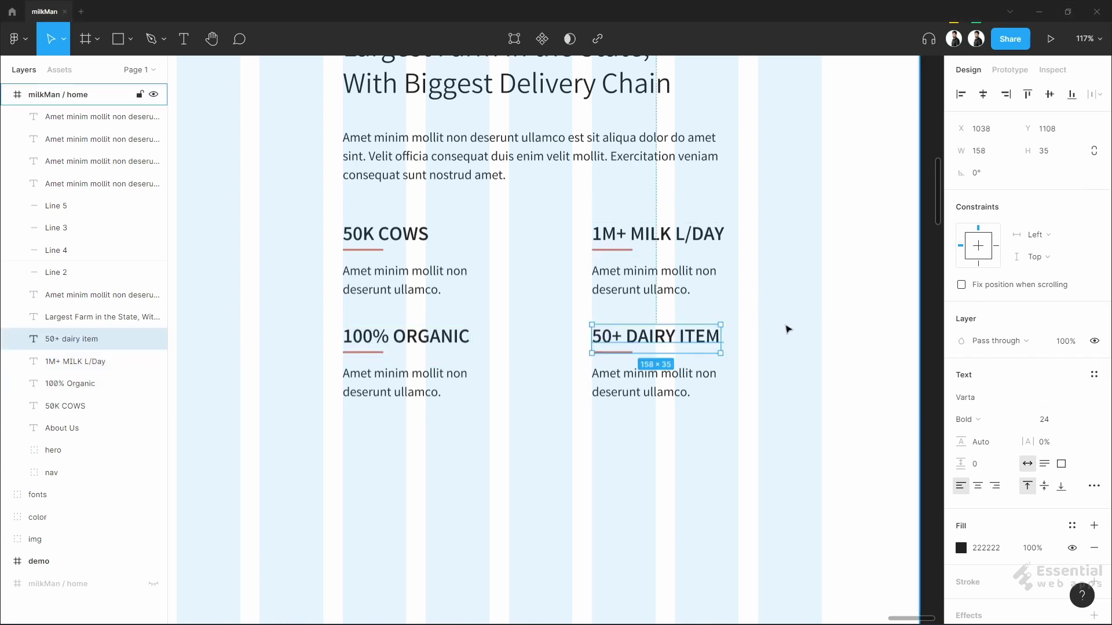
key(Escape)
- Paste the milk bottle and splash images and place them beside the About Us text, against the frame's left edge
scroll(775, 371, down, 2)
scroll(775, 371, down, 1)
drag(551, 444, 635, 506)
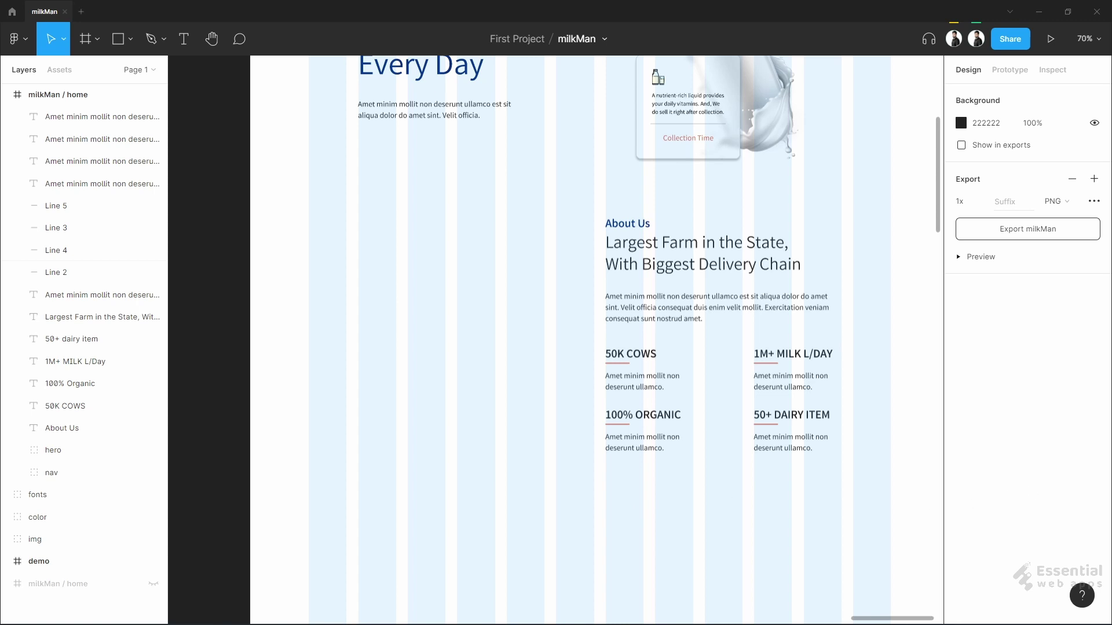
key(ctrl+v)
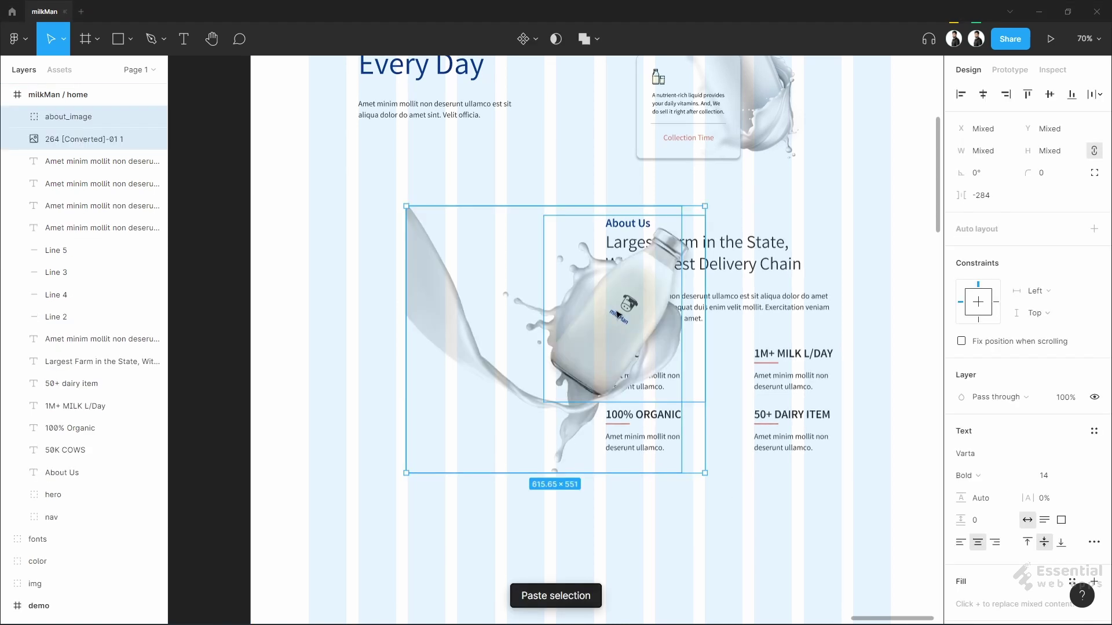
drag(617, 315, 452, 309)
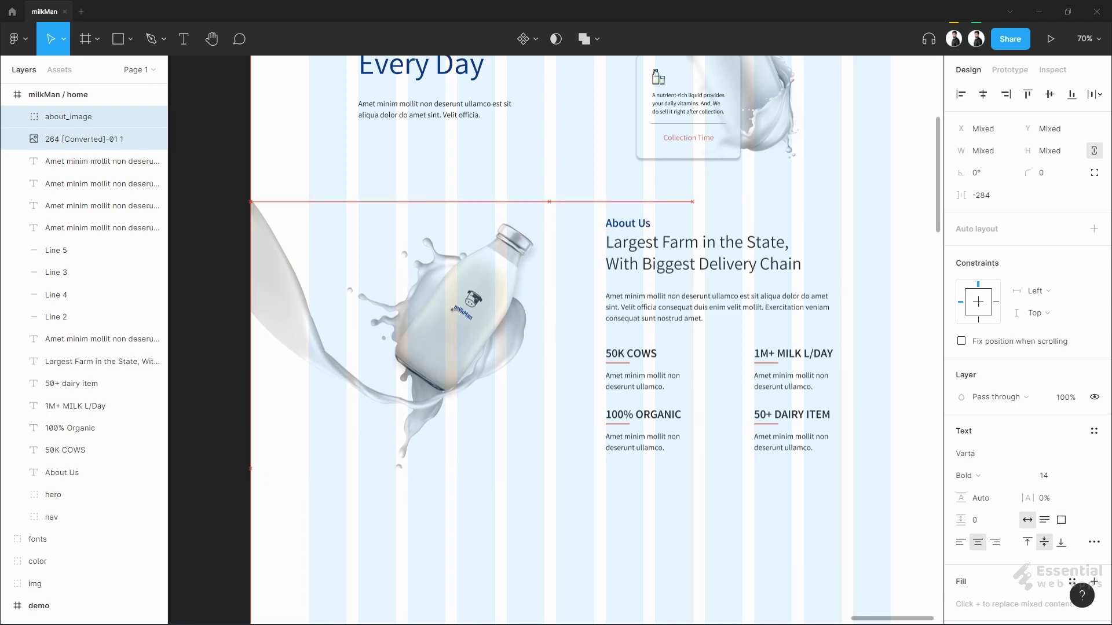
click(559, 382)
- Hide the frame's 12-column layout grid and review the page from the header to the About Us section
scroll(529, 399, down, 1)
drag(528, 399, 480, 394)
ctrl+click(799, 347)
click(1071, 307)
scroll(822, 323, up, 1)
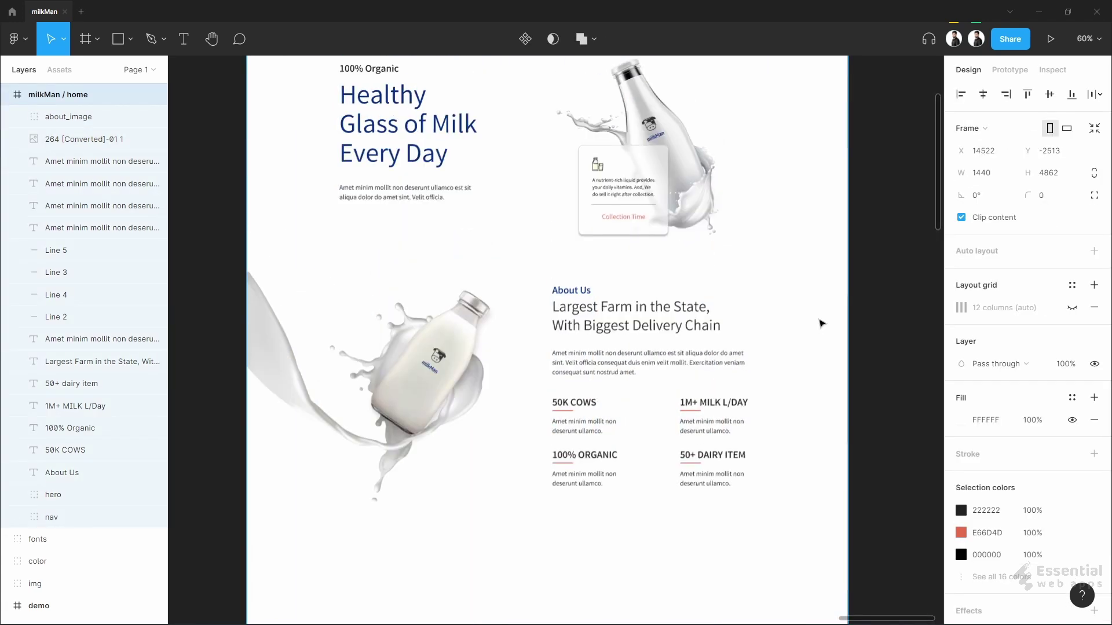
scroll(821, 323, up, 4)
scroll(821, 323, down, 3)
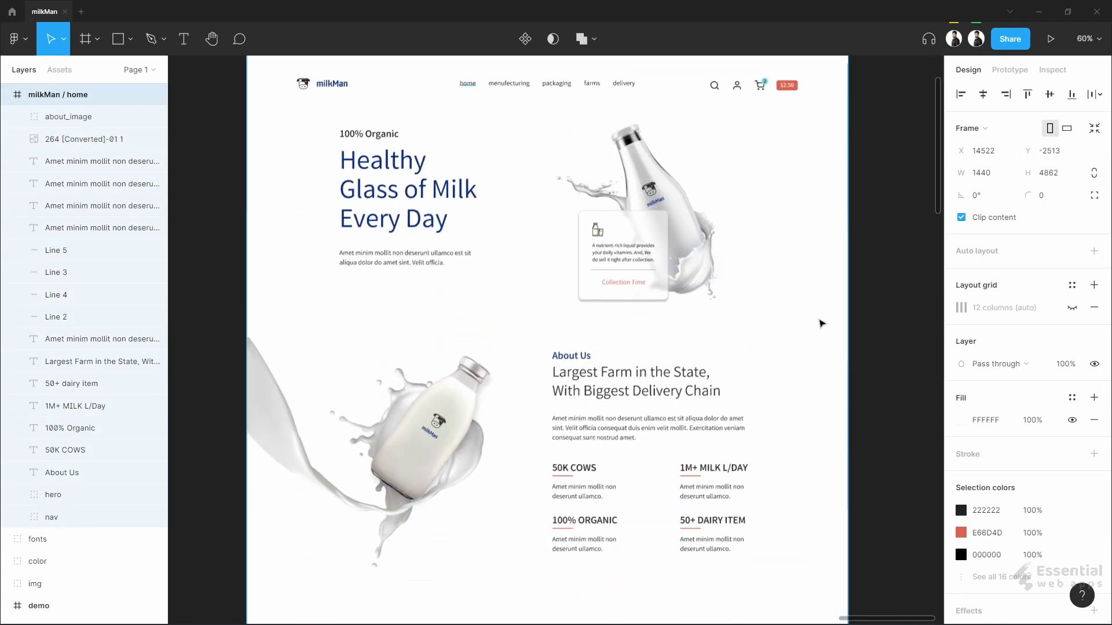
- Group all About Us texts, lines and images without the hero section and name the group "about"
scroll(821, 323, down, 3)
scroll(537, 260, down, 3)
drag(327, 193, 743, 385)
shift+click(653, 187)
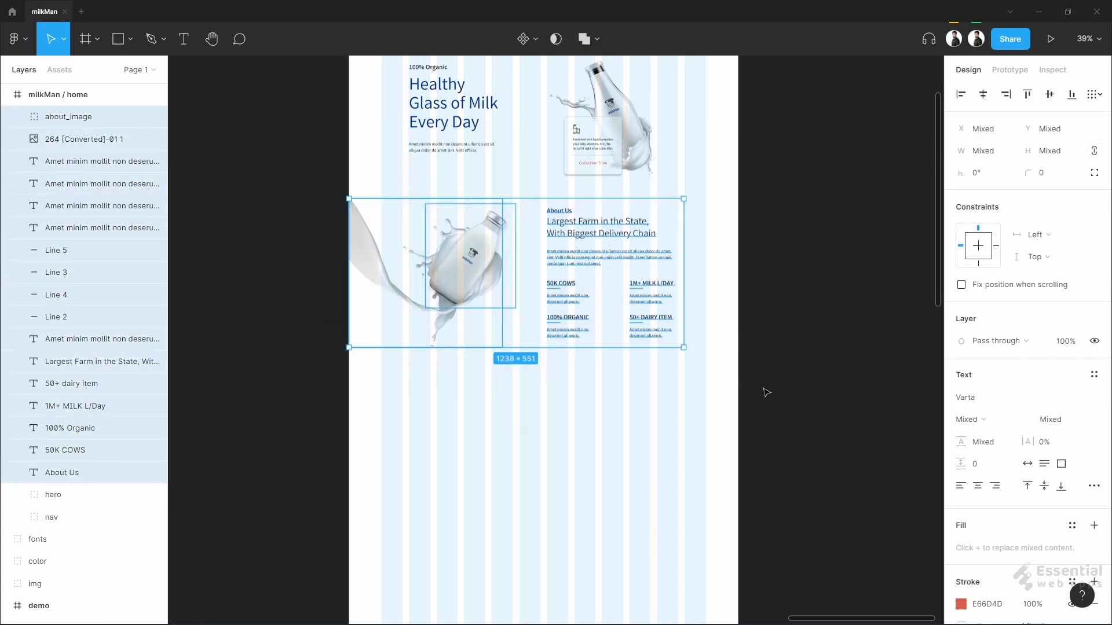
scroll(558, 294, up, 3)
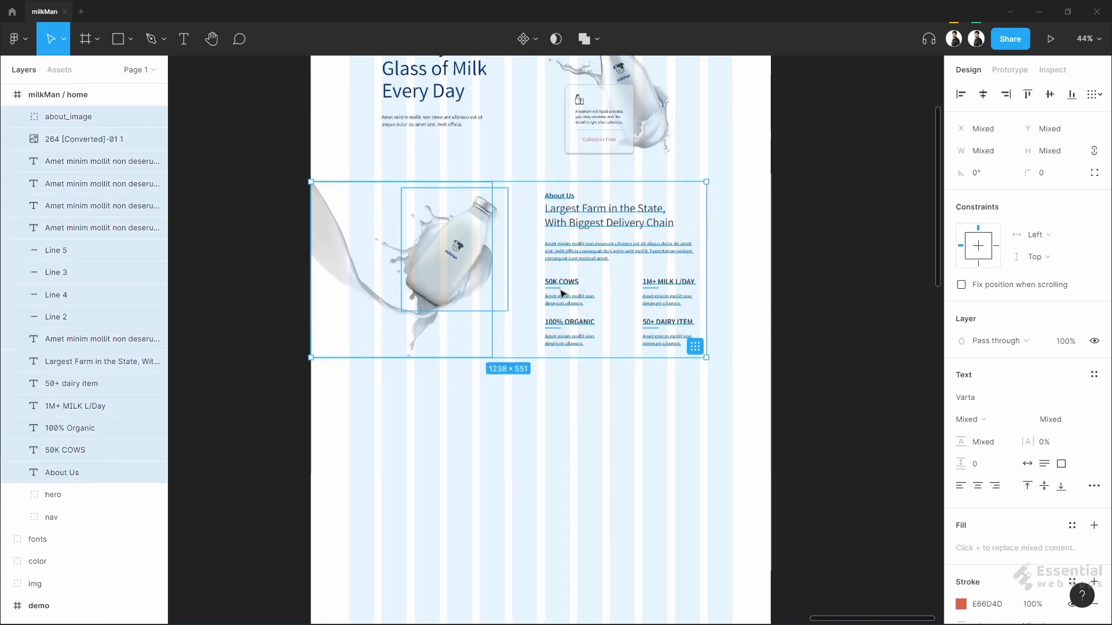
key(ctrl+g)
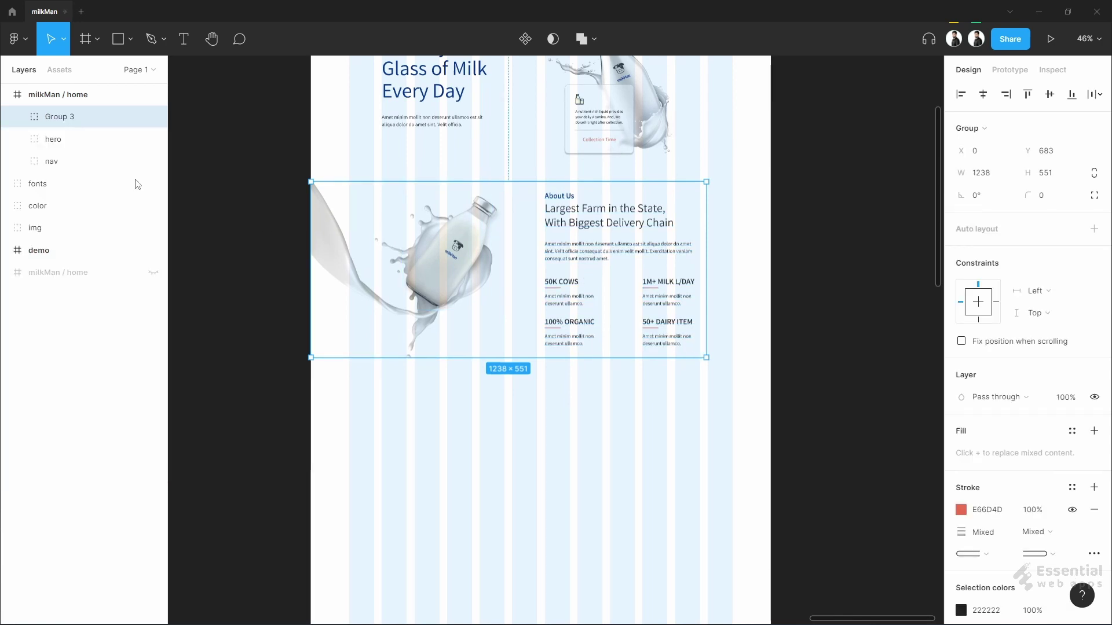
double_click(67, 118)
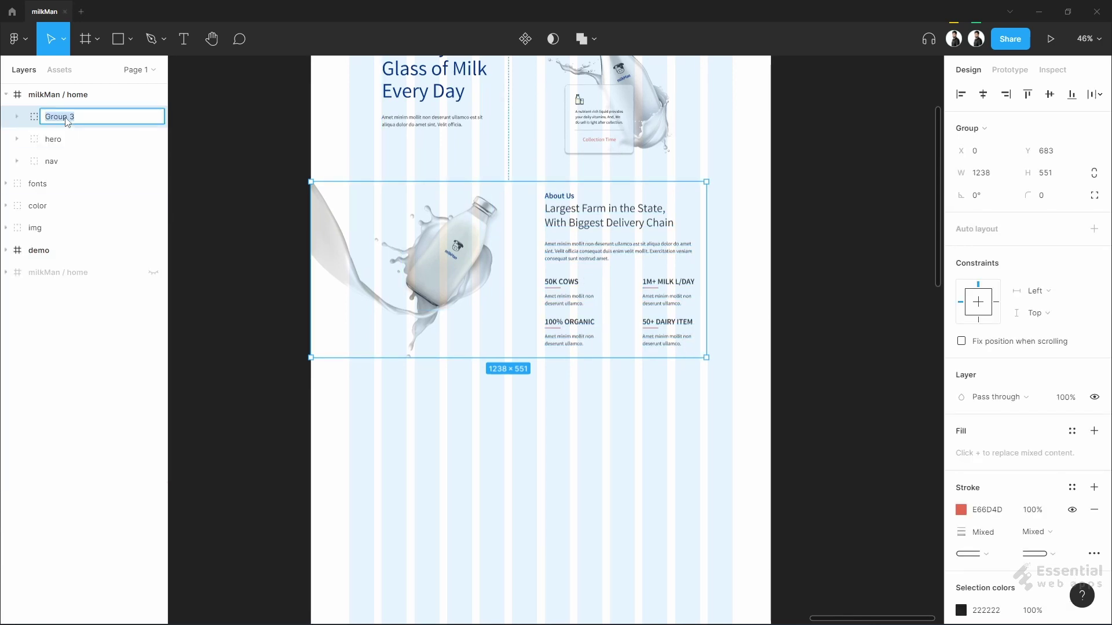
text(about)
key(Return)
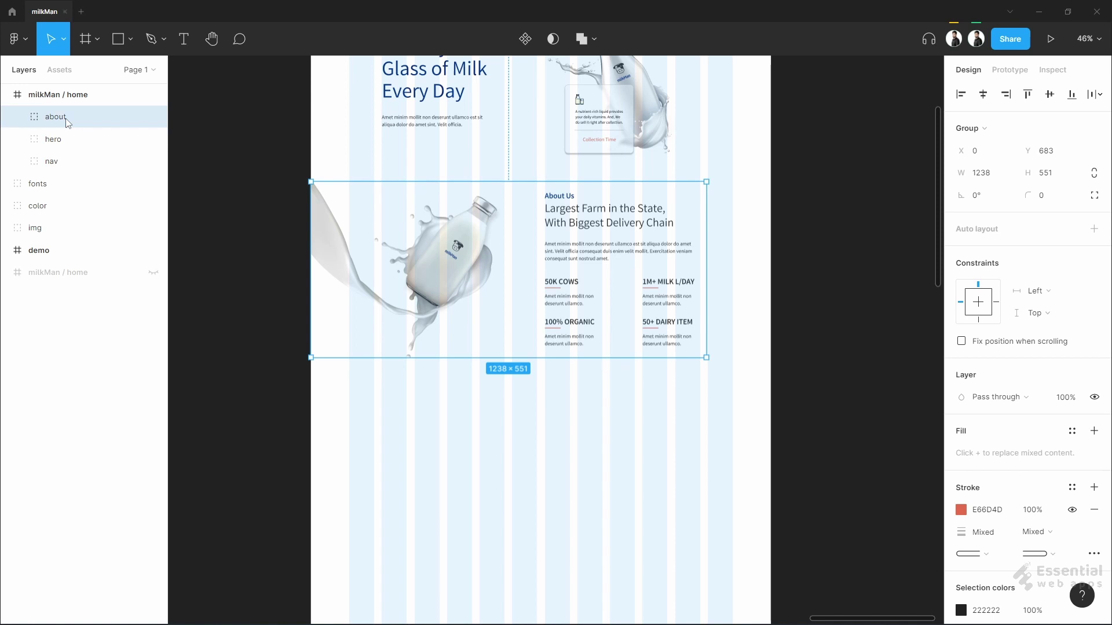
- Draw a wide rectangle below the about section, about 1439 wide, and set its height to 120
click(521, 459)
ctrl+scroll(575, 457, up, 5)
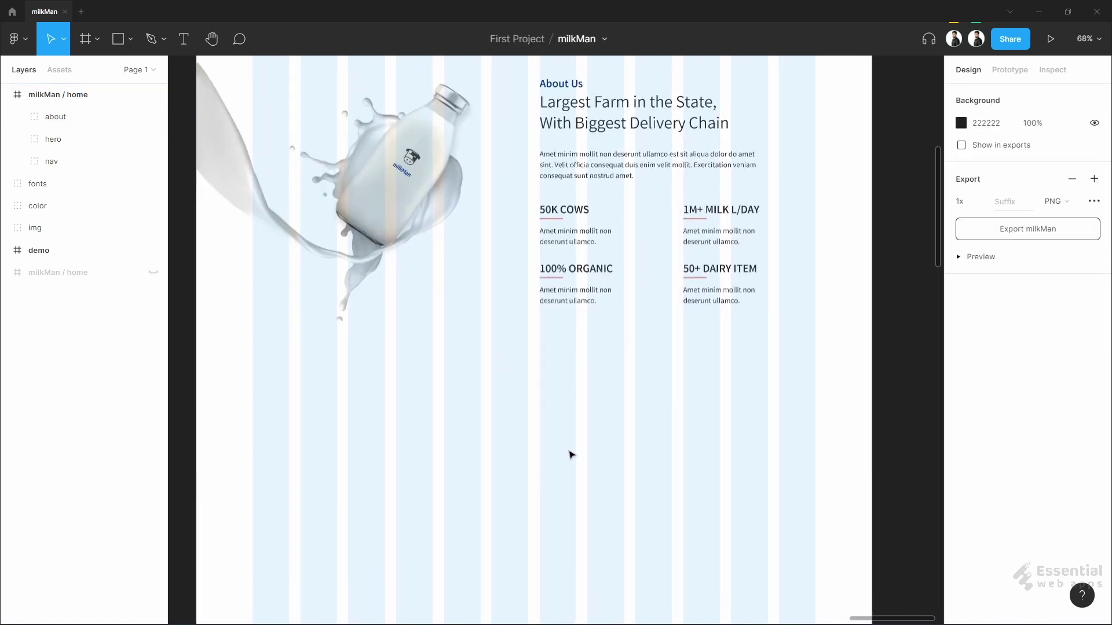
click(118, 38)
mouse_move(351, 364)
mouse_down()
mouse_move(700, 409)
mouse_move(728, 426)
mouse_move(794, 391)
mouse_move(879, 391)
mouse_up()
text(120)
key(Return)
- Move the rectangle to the frame's left edge and up beneath the about section, at X 0, Y 1294
drag(351, 400, 204, 382)
key(shift+Up)
key(shift+Up)
key(shift+Up)
key(shift+Up)
key(shift+Up)
key(shift+Up)
key(shift+Up)
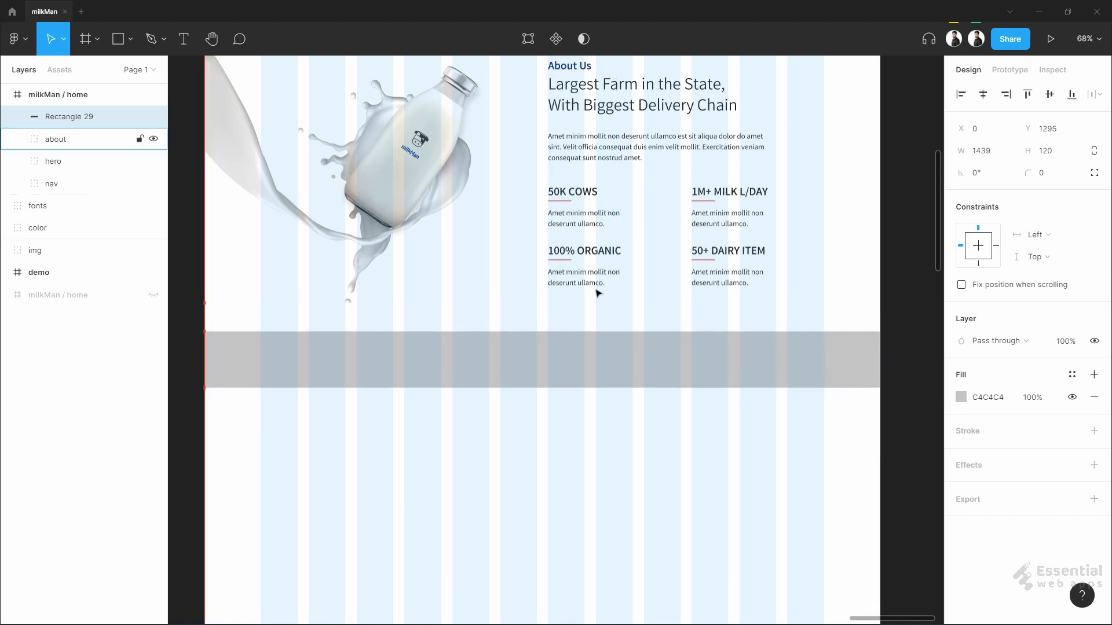
- Fill the rectangle with EEF0F5 and hide the frame's layout grid
click(988, 397)
key(ctrl+v)
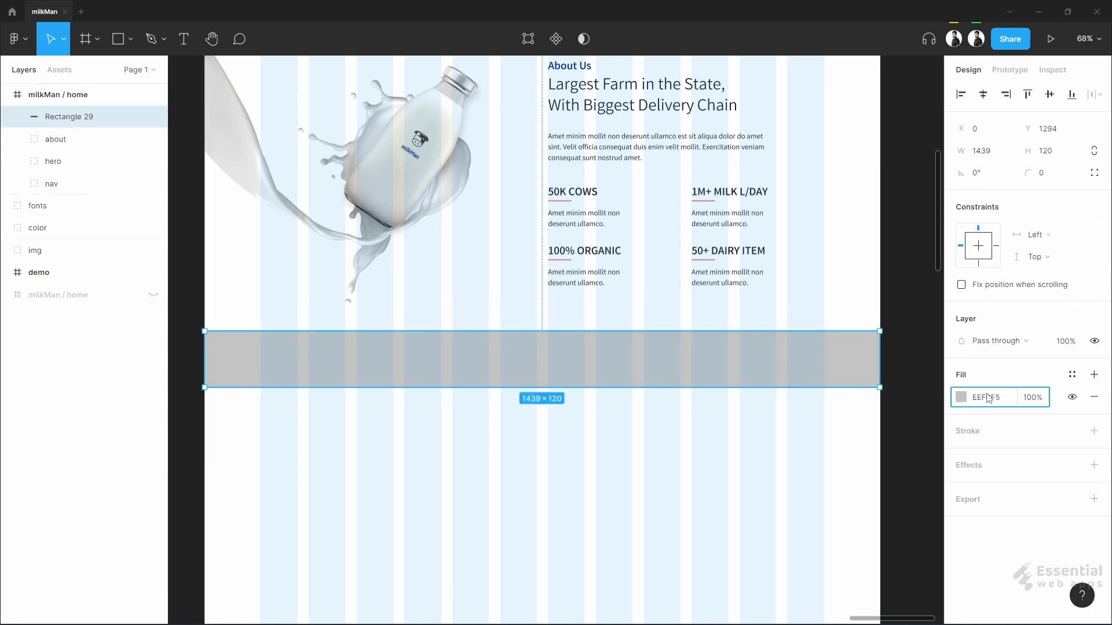
key(Return)
key(Escape)
click(840, 296)
click(1071, 308)
key(Escape)
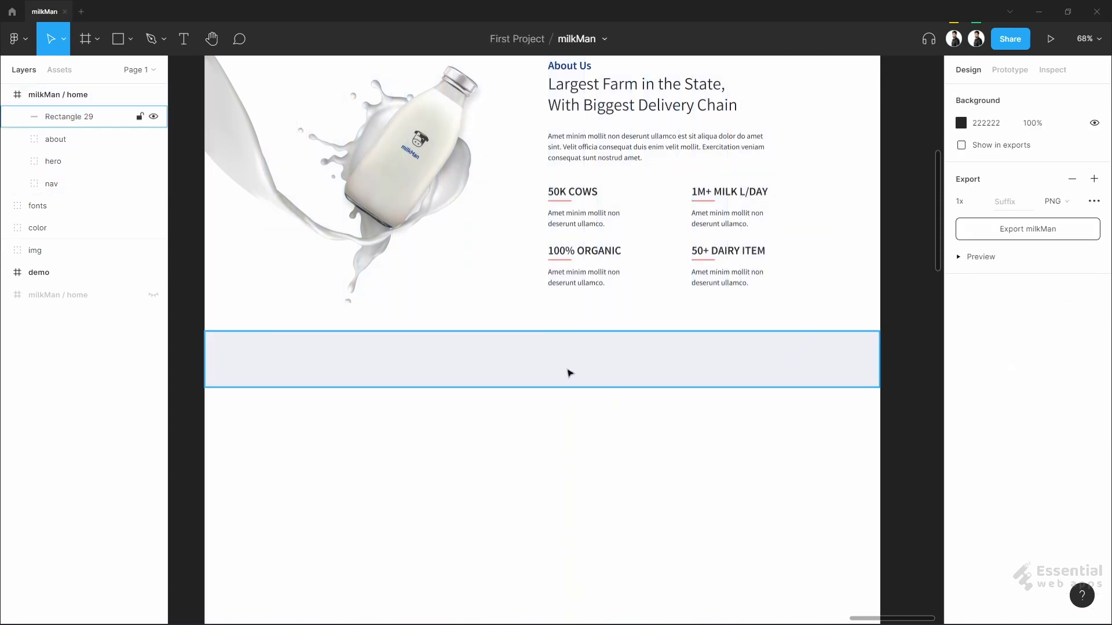
- Paste the Tesco, Walmart, Target, Costco and Amazon logos and center the row on the light band at Y 1337
scroll(533, 363, up, 2)
scroll(533, 373, down, 2)
key(ctrl+v)
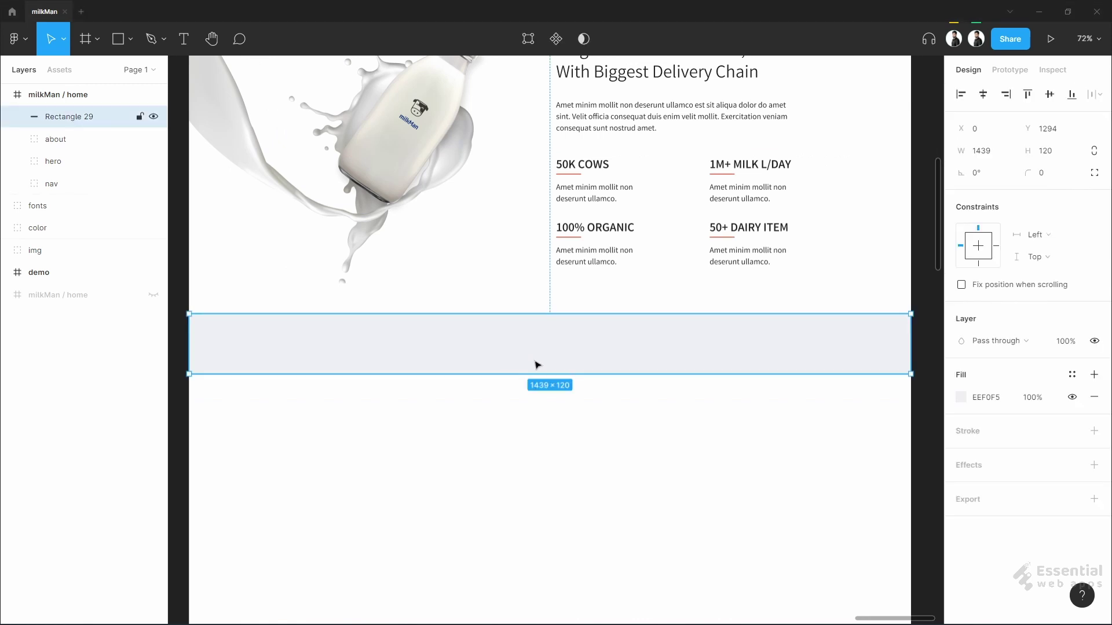
drag(568, 328, 571, 346)
- Set the horizontal spacing between the five logos to 100 and recenter the row on the band
click(982, 240)
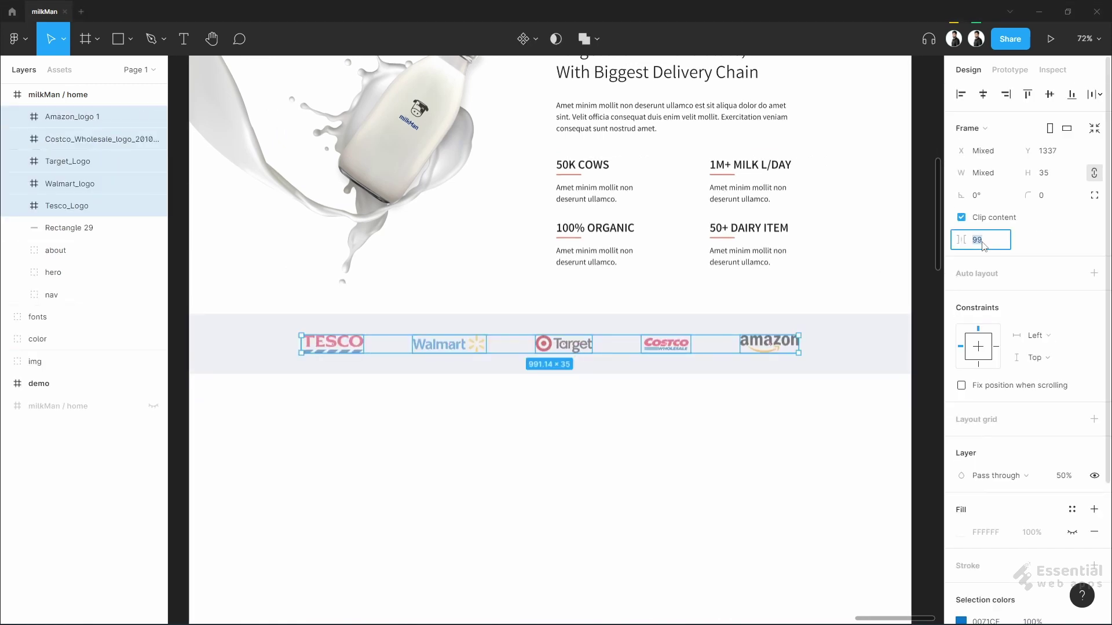
text(100)
key(Return)
drag(761, 348, 753, 354)
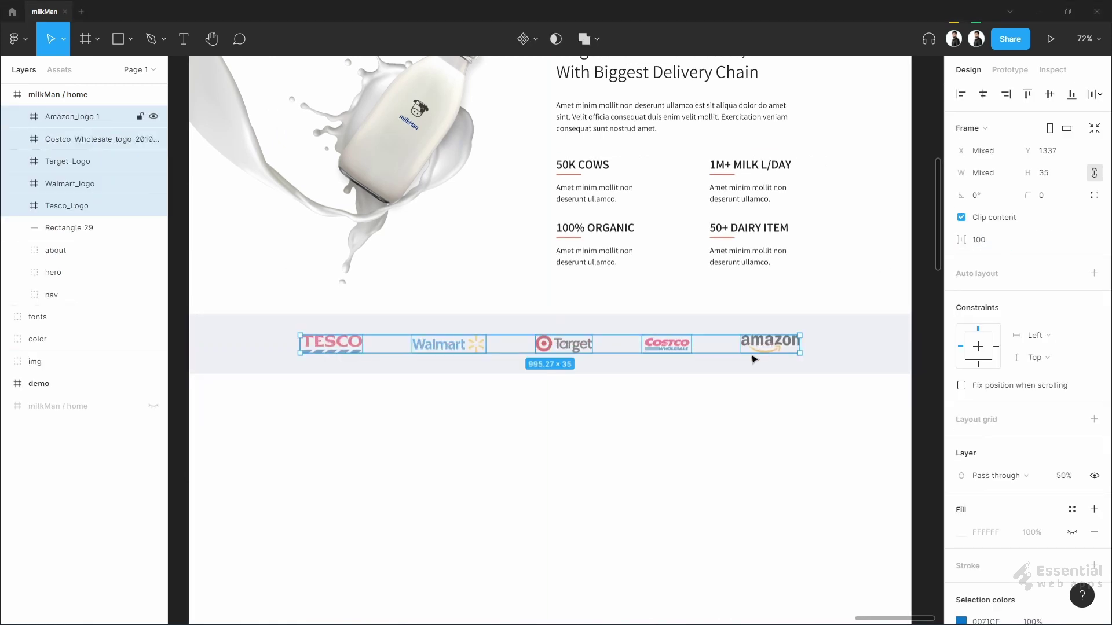
- Copy the About Us label together with its headline from the about section
click(721, 425)
scroll(720, 420, down, 2)
scroll(576, 325, up, 2)
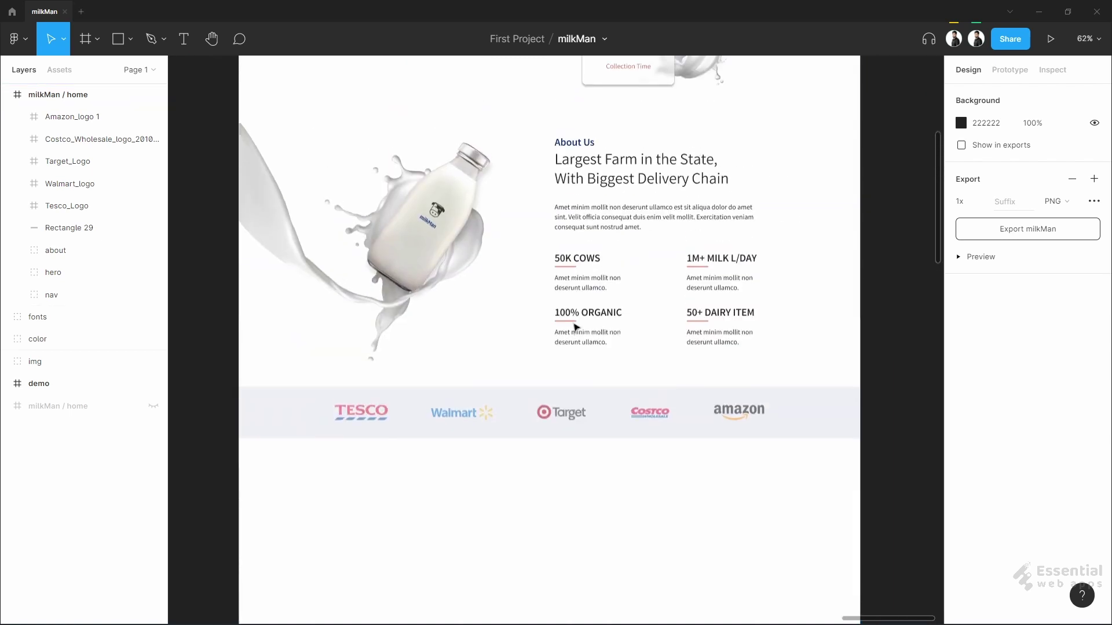
click(576, 142)
click(576, 142)
shift+click(630, 175)
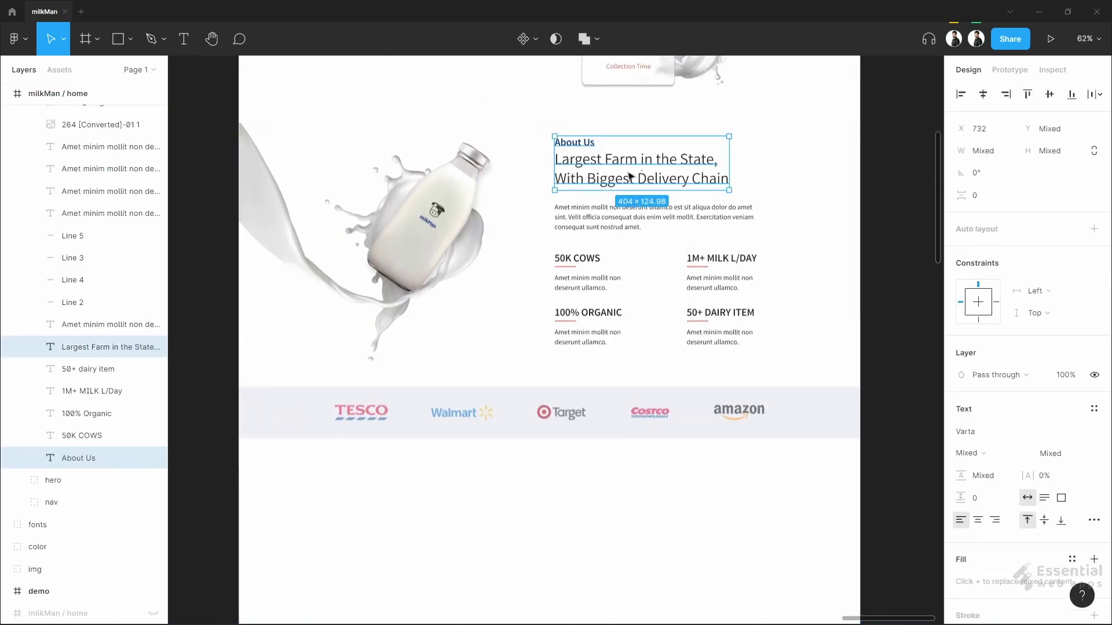
click(587, 512)
ctrl+scroll(533, 529, down, 1)
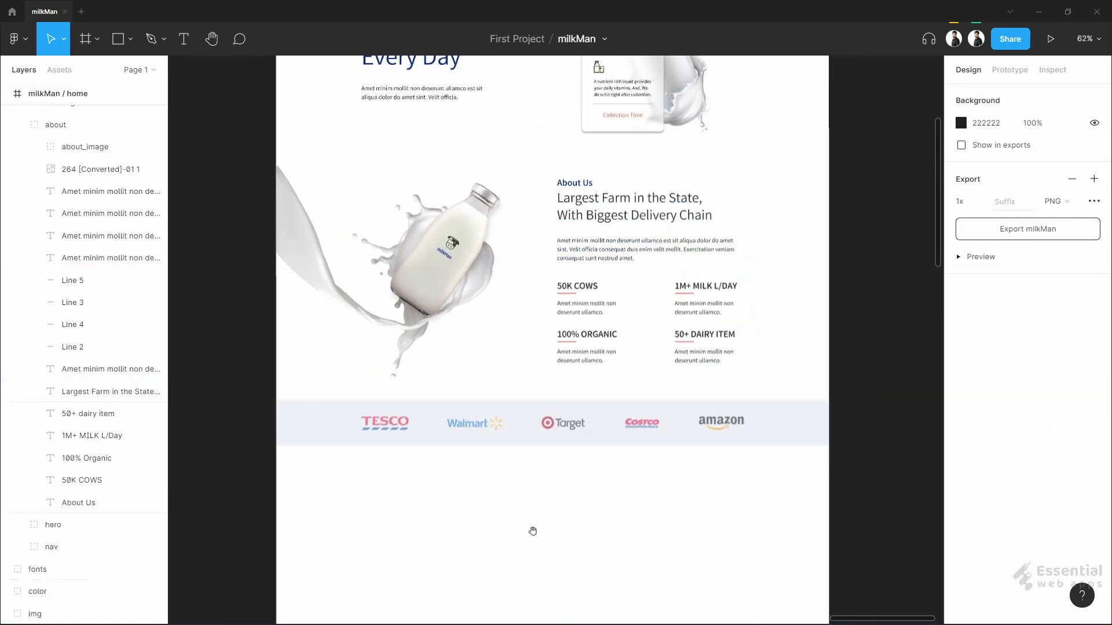
- Show the frame's layout grid and paste the copied label and headline beneath the logo band, aligned to the column at X 222
scroll(549, 358, down, 3)
ctrl+scroll(472, 379, up, 2)
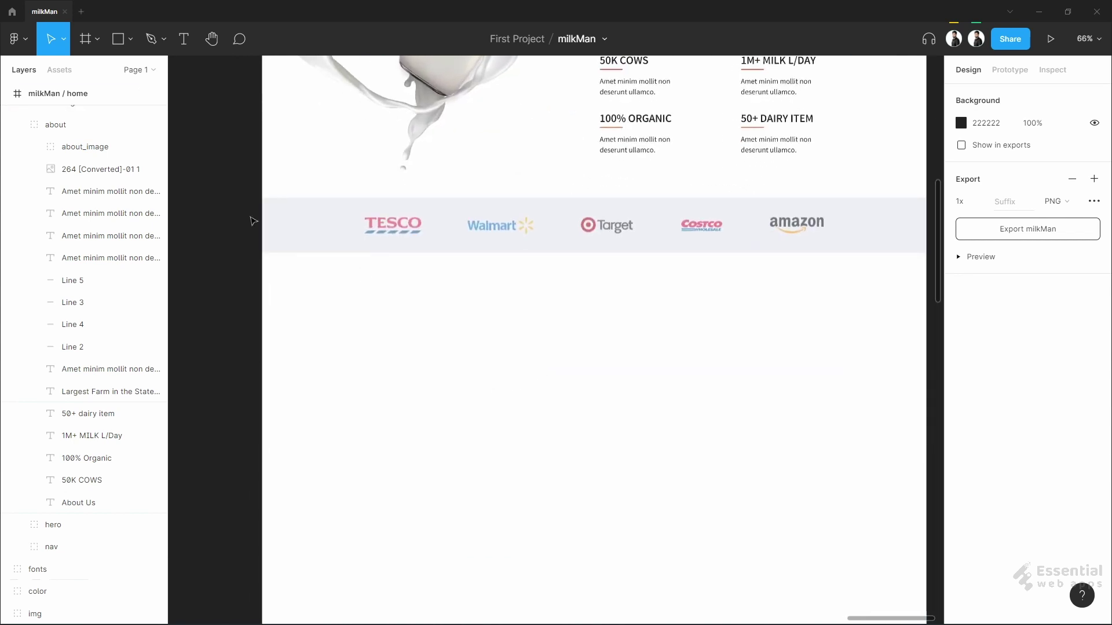
click(67, 94)
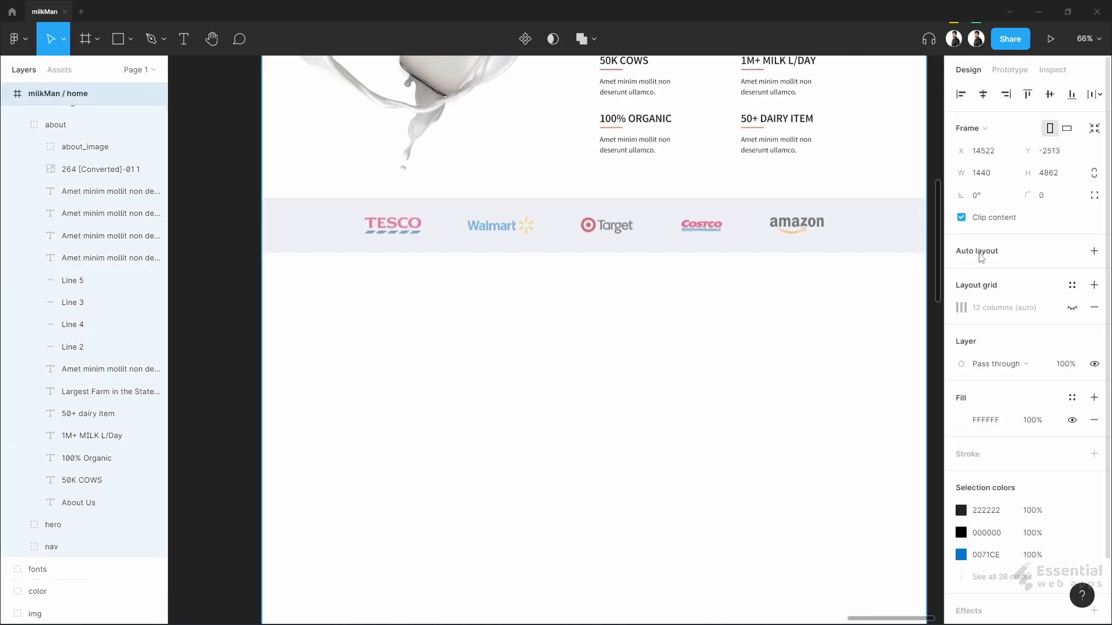
click(1073, 308)
right_click(397, 302)
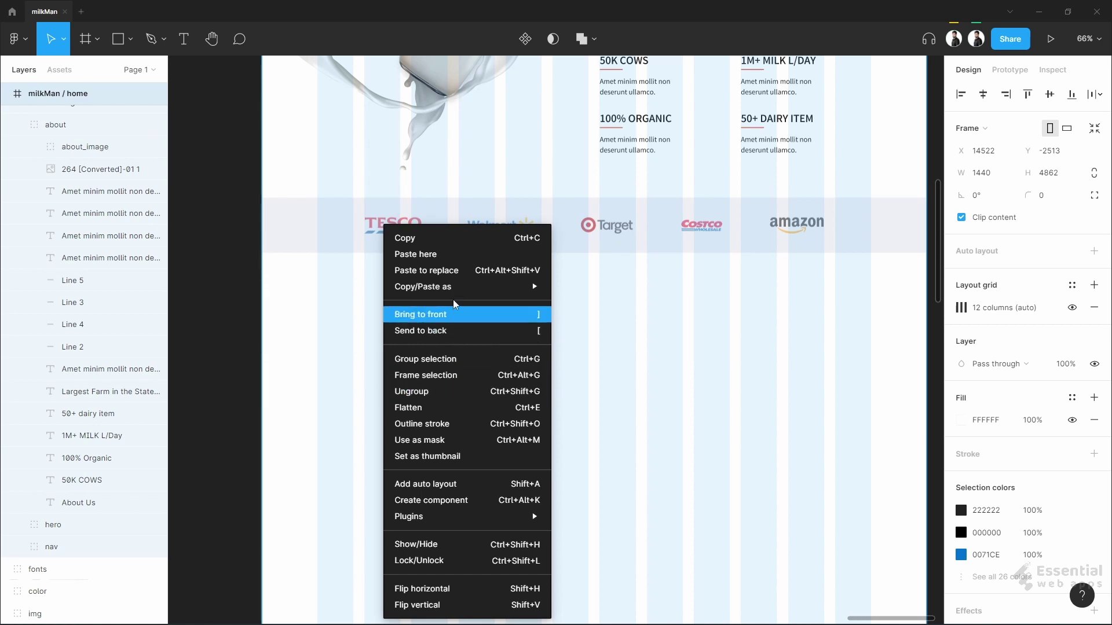
click(478, 255)
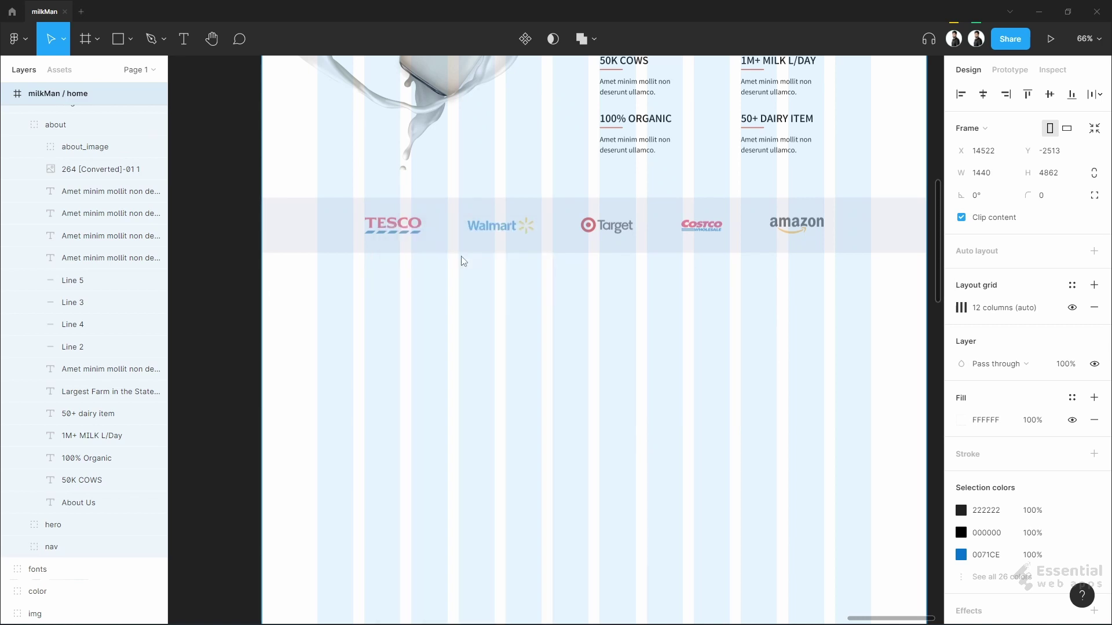
drag(460, 327, 398, 296)
key(shift+Up)
key(shift+Up)
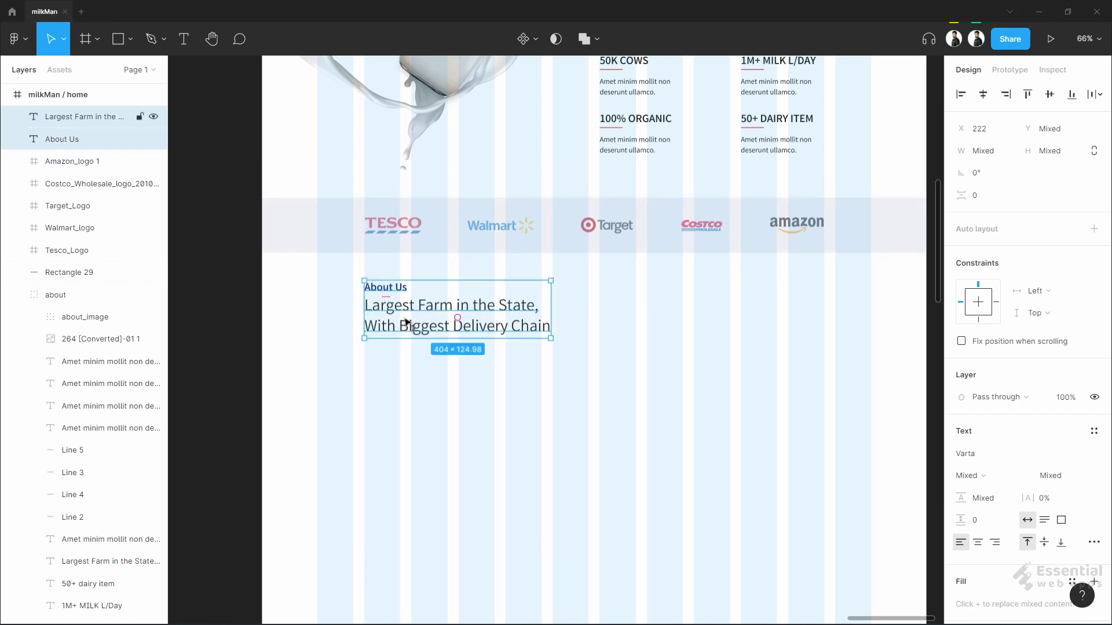
- Change the pasted section label to "Packaging"
click(465, 367)
scroll(465, 366, up, 4)
drag(466, 366, 539, 454)
double_click(373, 282)
text(Pac)
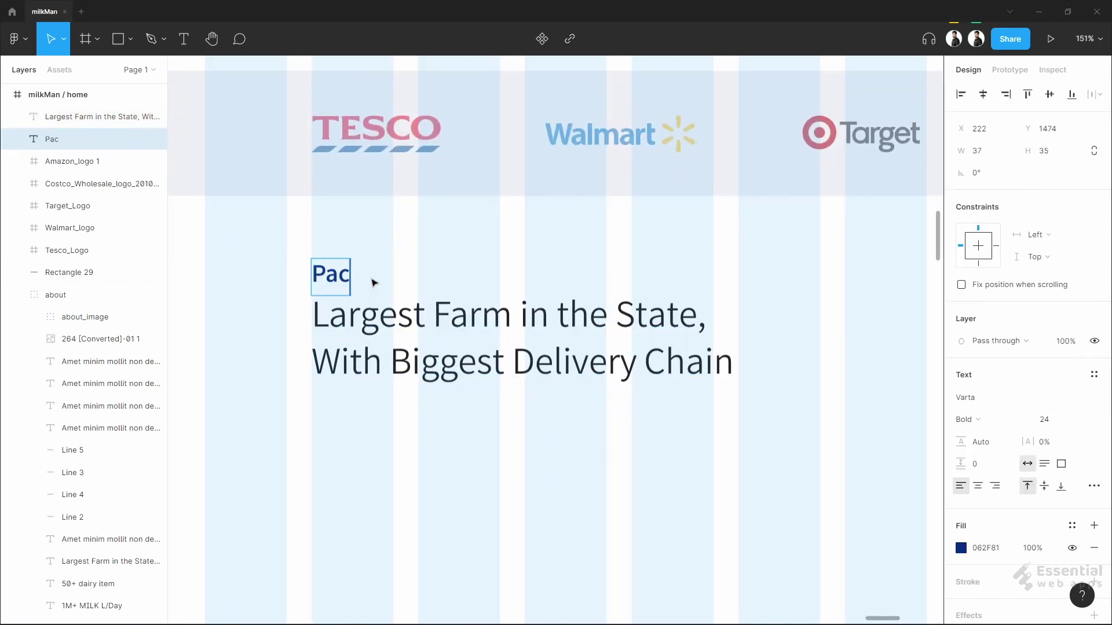
text(kaging)
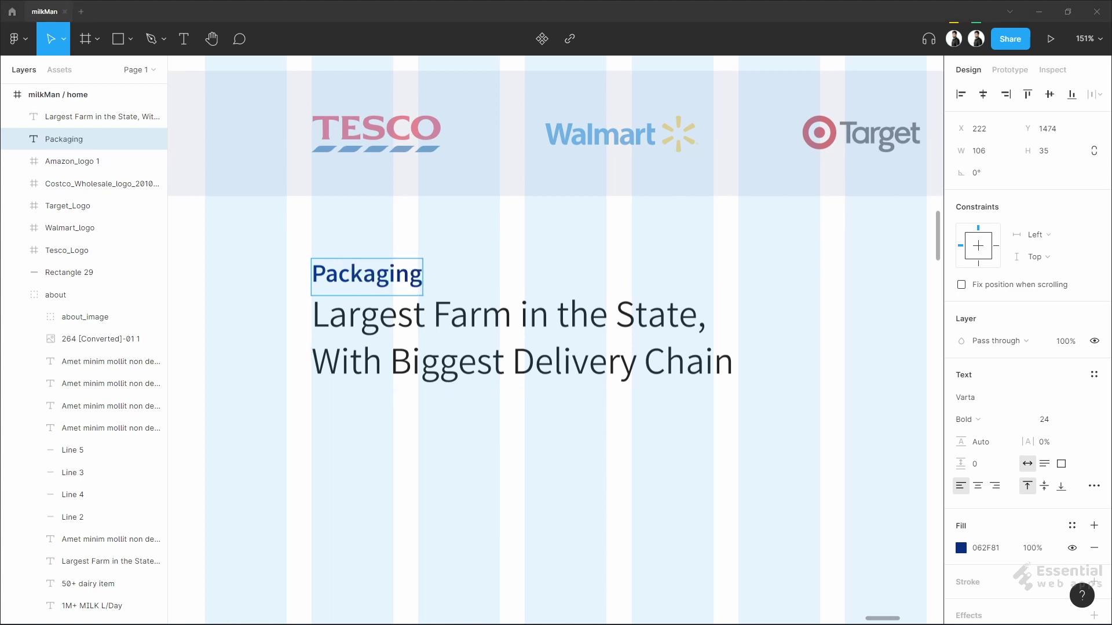
- Replace the headline with "We Packed the Fresh Milk the Way You Need" and set its width to 380 so it wraps onto two lines
double_click(600, 340)
key(ctrl+a)
key(ctrl+v)
key(Escape)
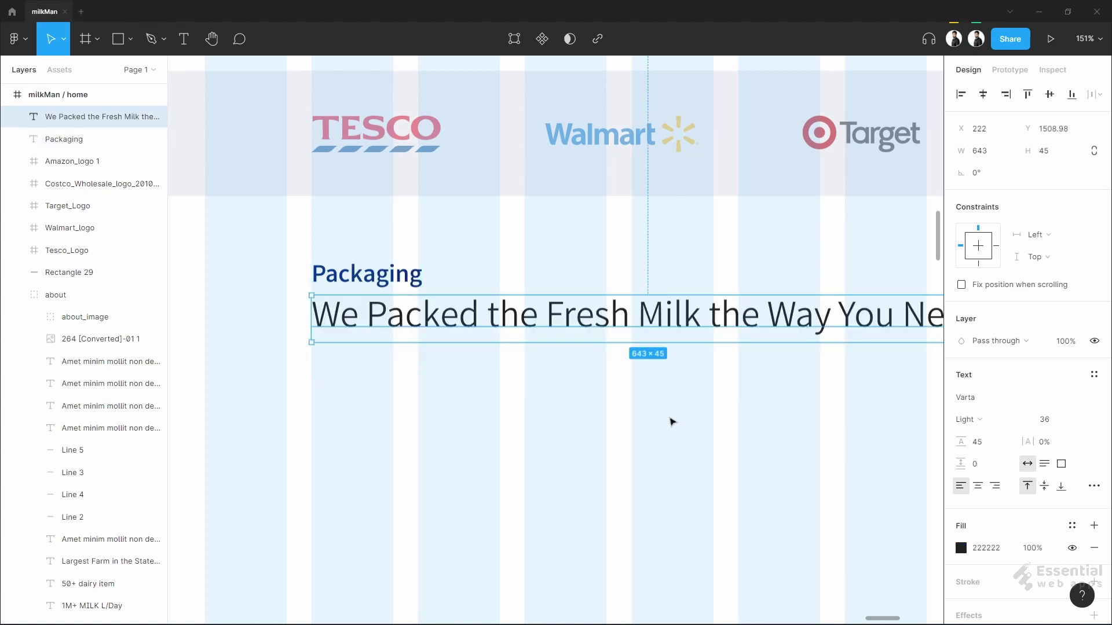
text(380)
key(Return)
click(510, 488)
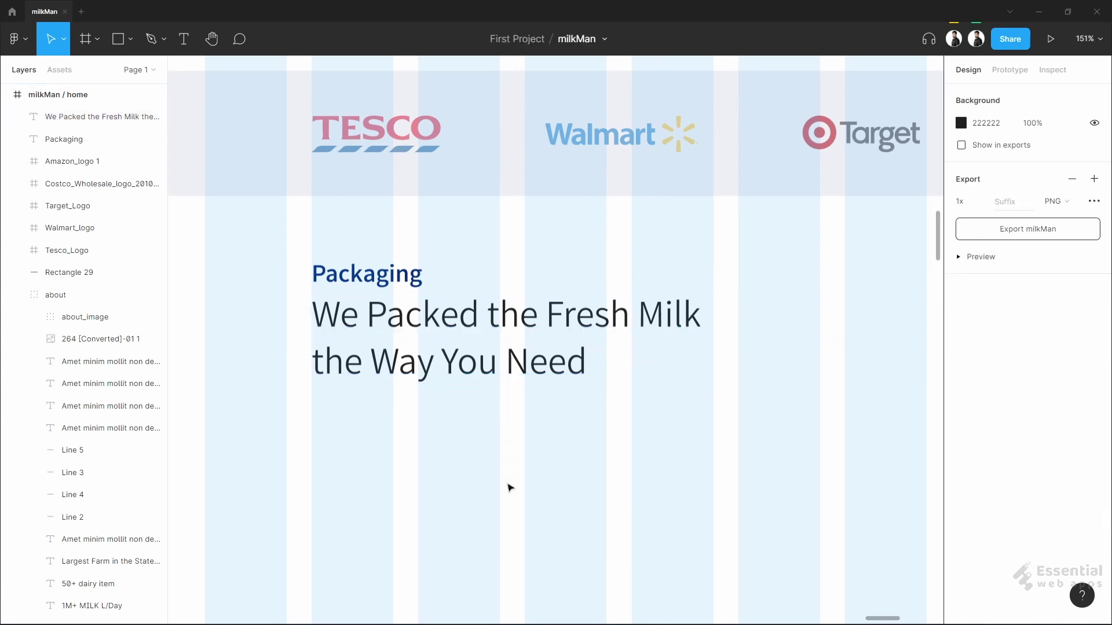
- Paste the two-line placeholder paragraph and place it beneath the packaging headline with a vertical spacing of 30
key(ctrl+v)
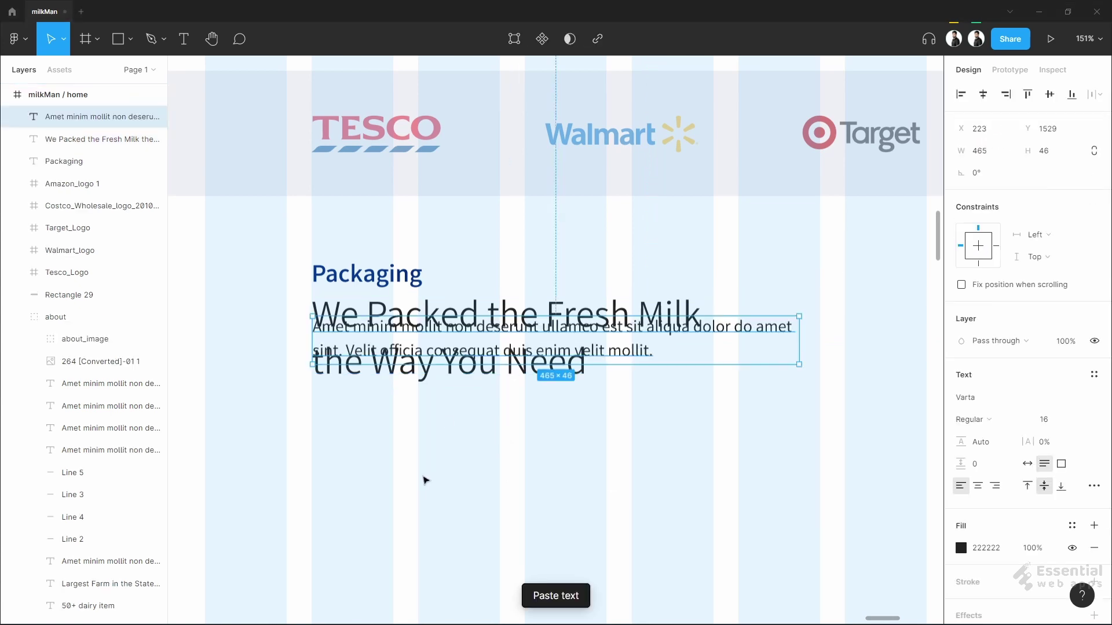
drag(469, 339, 481, 426)
shift+click(503, 374)
click(993, 200)
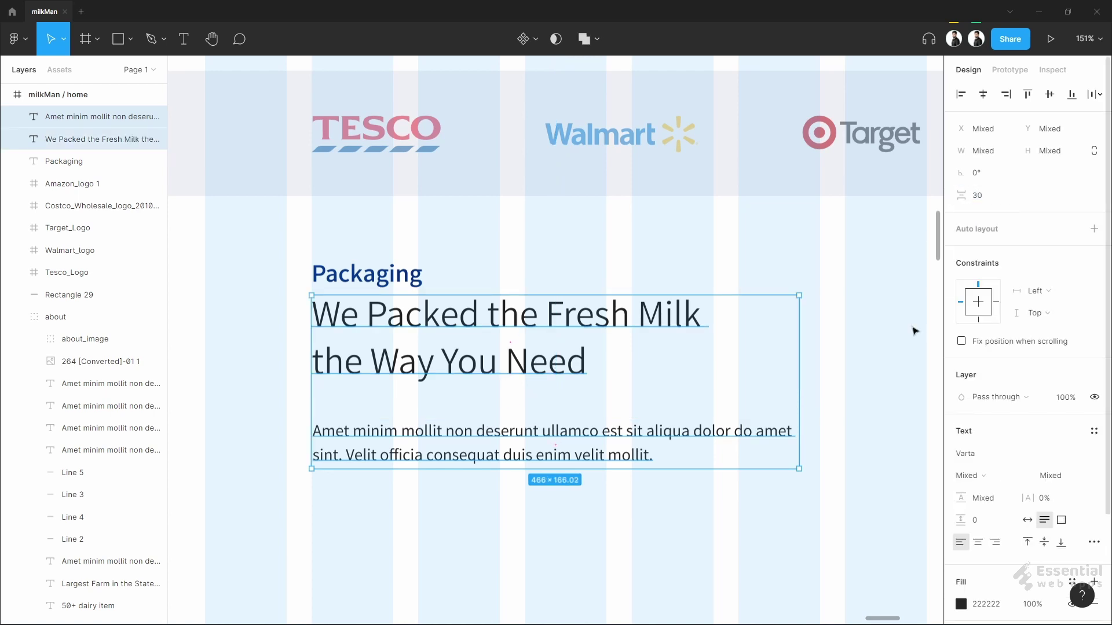
- Draw a 300 × 170 rectangle below the packaging paragraph at X 222, Y 1904, with 70% layer opacity
key(Escape)
key(shift+1)
key(r)
mouse_move(386, 370)
mouse_down()
mouse_move(415, 389)
mouse_move(465, 389)
mouse_move(377, 395)
mouse_move(383, 404)
mouse_up()
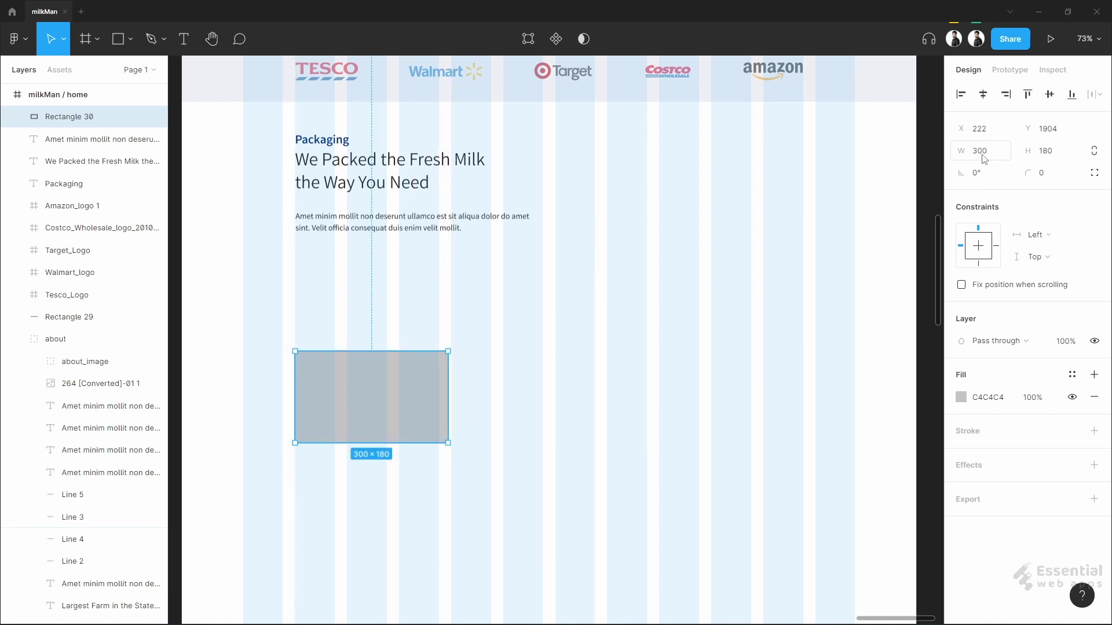
key(1)
key(7)
click(1049, 153)
text(1)
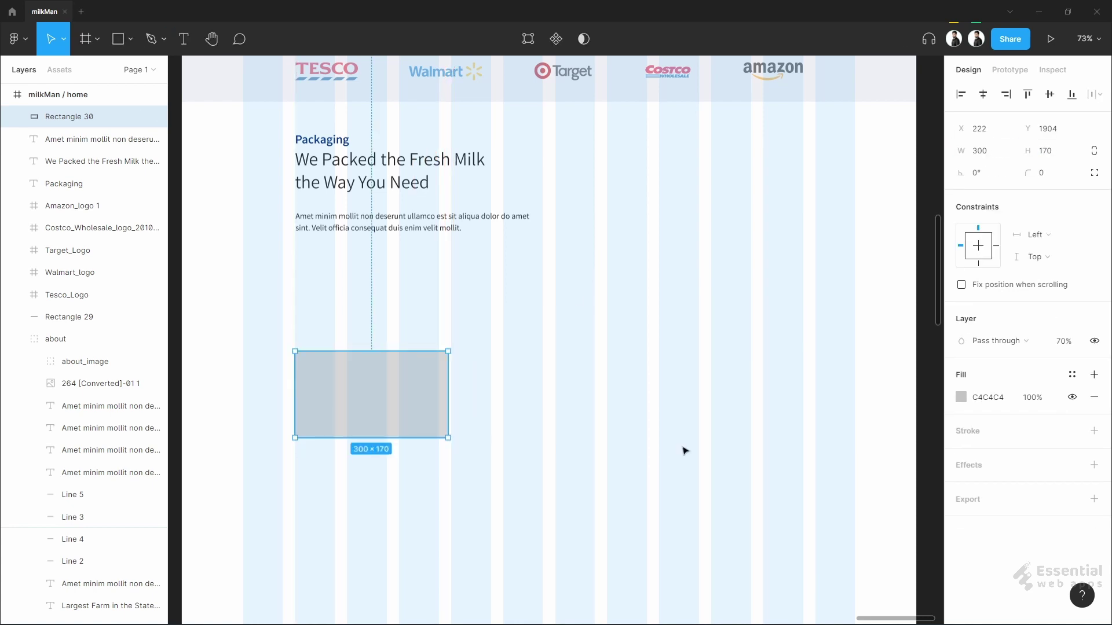
- Fill the card rectangle with EDEDF5, round its corners and hide the frame's layout grid
click(988, 398)
text(EDEDF5)
click(700, 397)
click(58, 94)
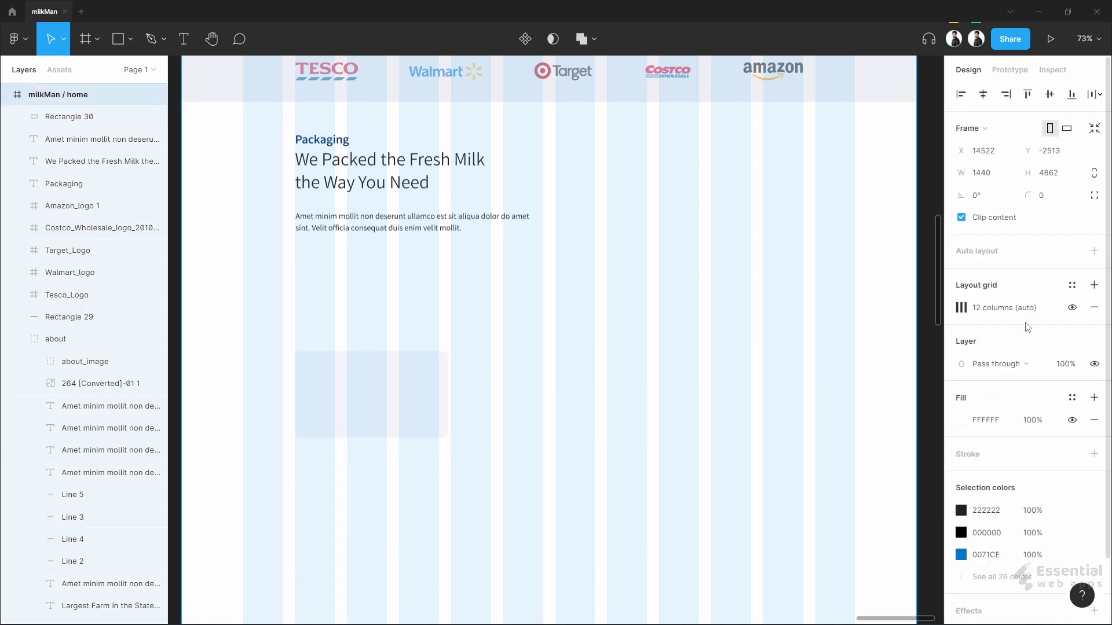
click(1072, 307)
scroll(358, 284, up, 5)
scroll(358, 283, down, 5)
drag(583, 324, 582, 417)
- Paste the medium milk bottle image and center it over the card's top edge at X 337, Y 1788
key(alt+Tab)
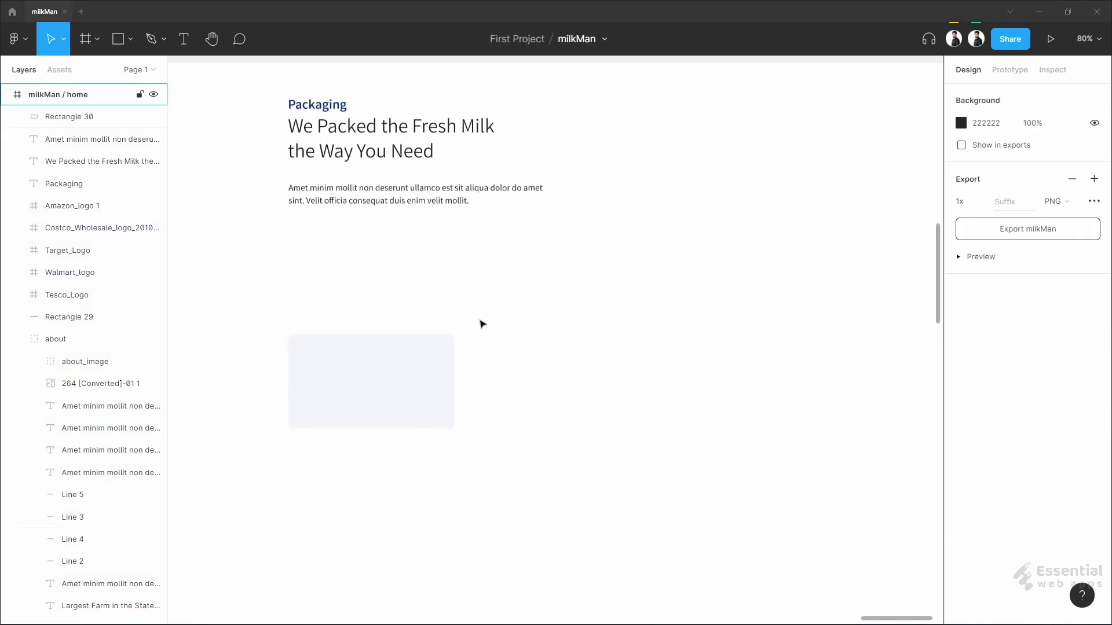
key(ctrl+v)
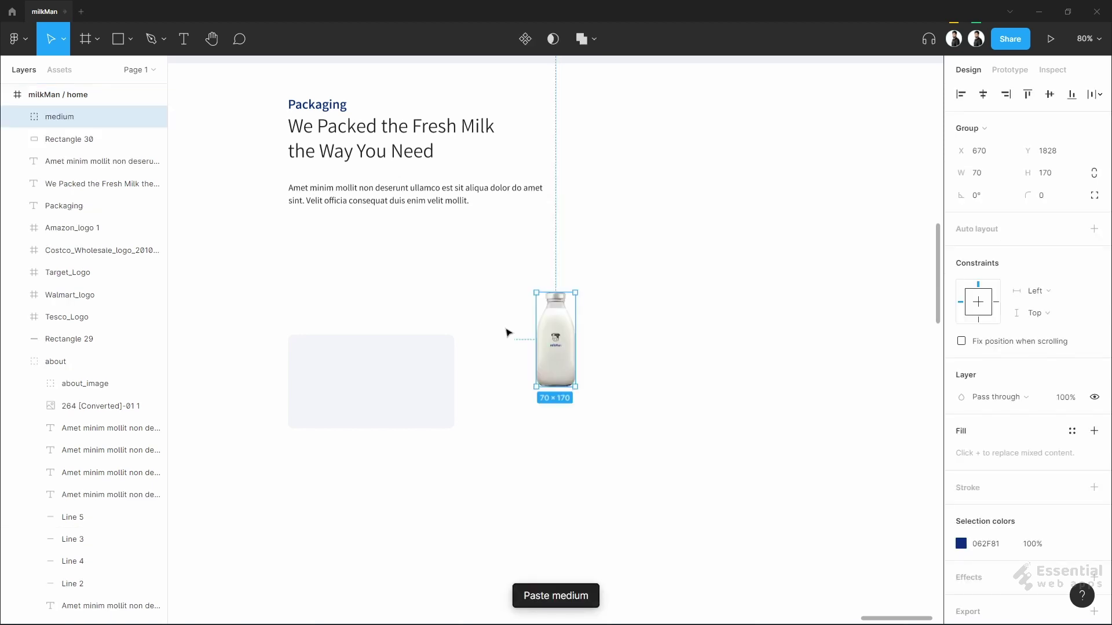
drag(567, 358, 376, 342)
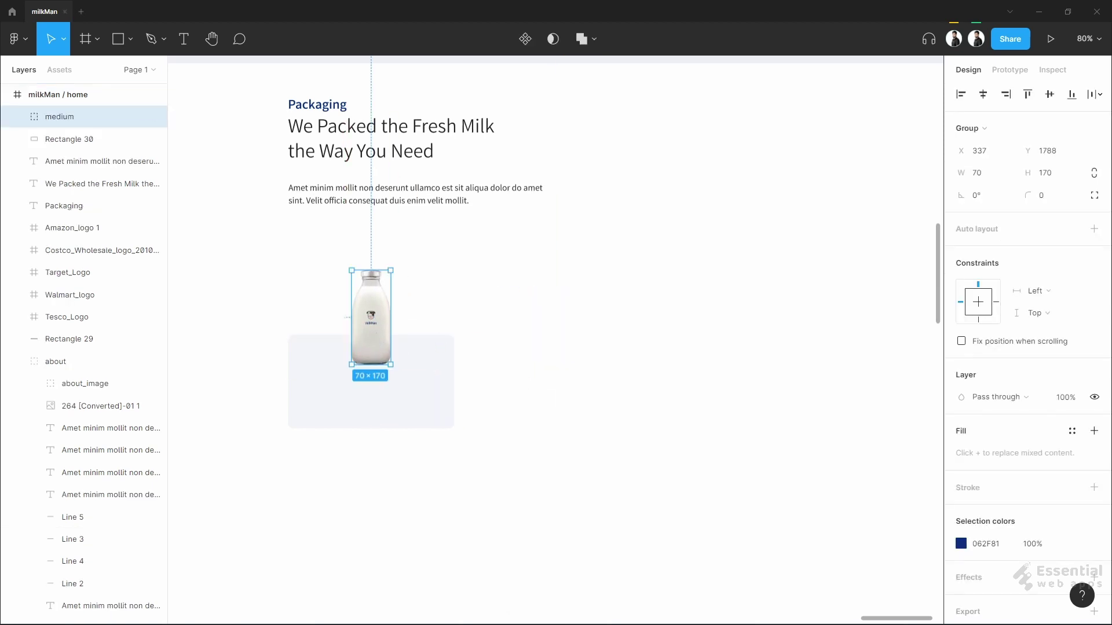
click(514, 445)
click(186, 43)
scroll(335, 395, up, 3)
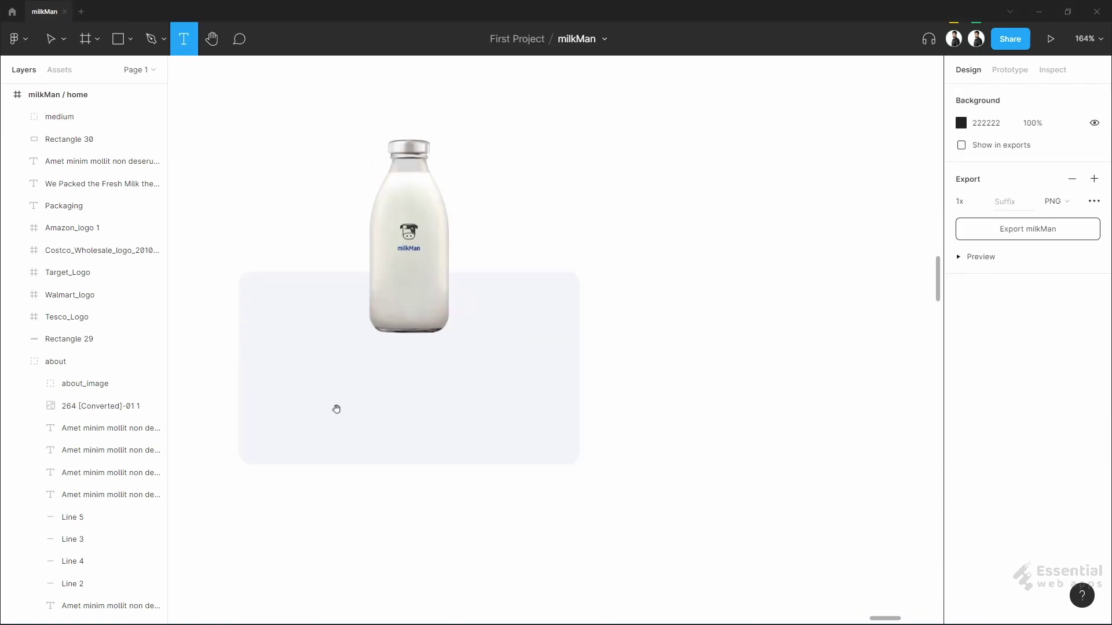
drag(336, 409, 442, 390)
scroll(457, 388, up, 2)
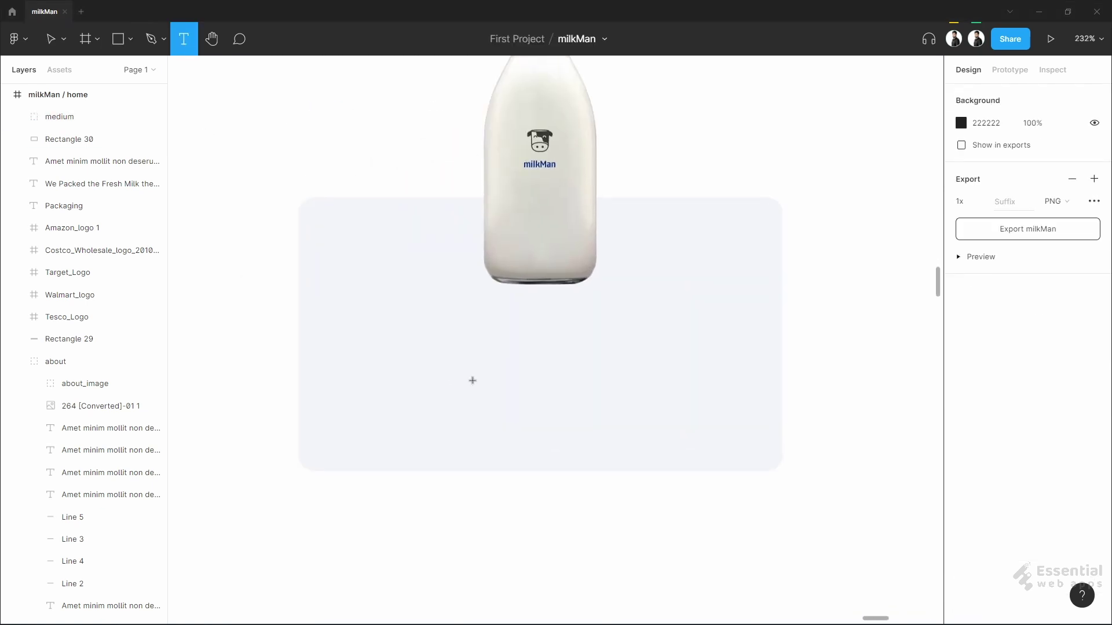
click(472, 381)
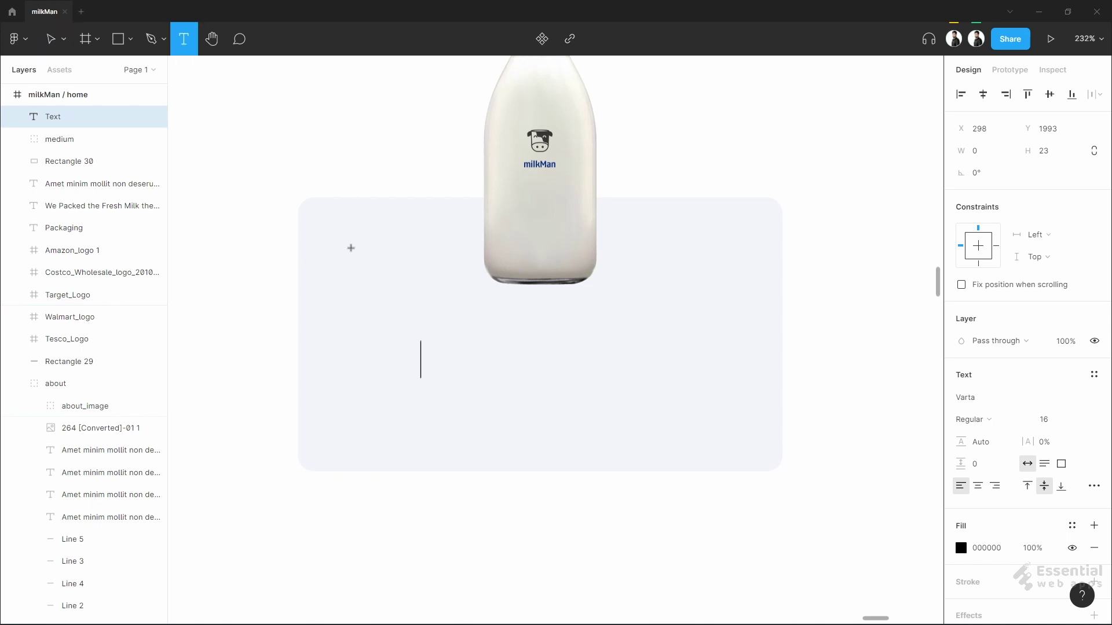
key(Escape)
key(ctrl+v)
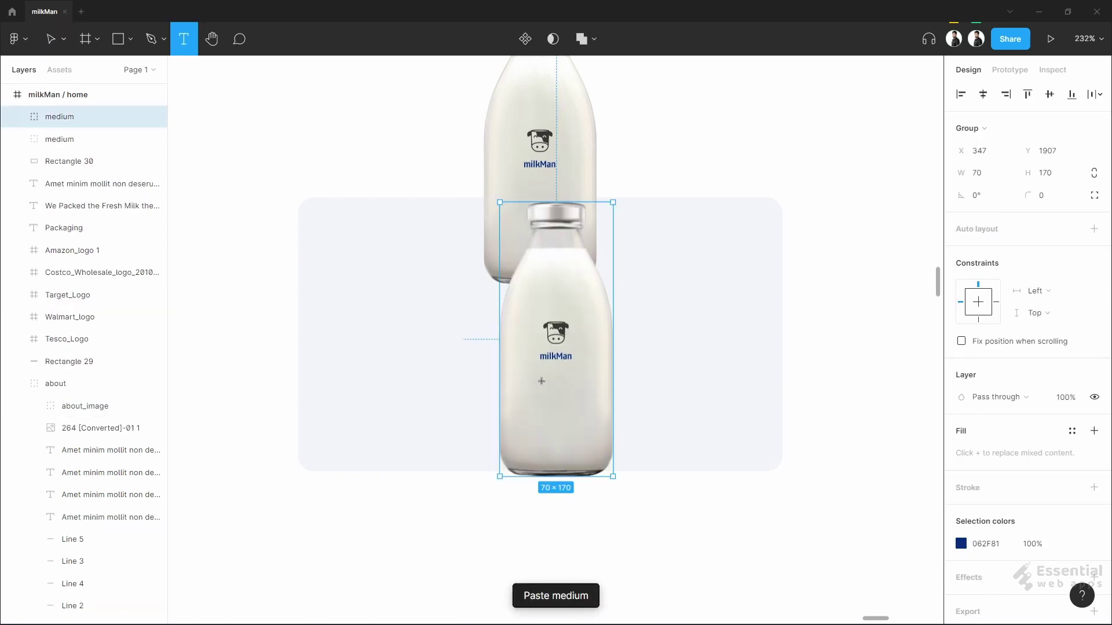
key(ctrl+z)
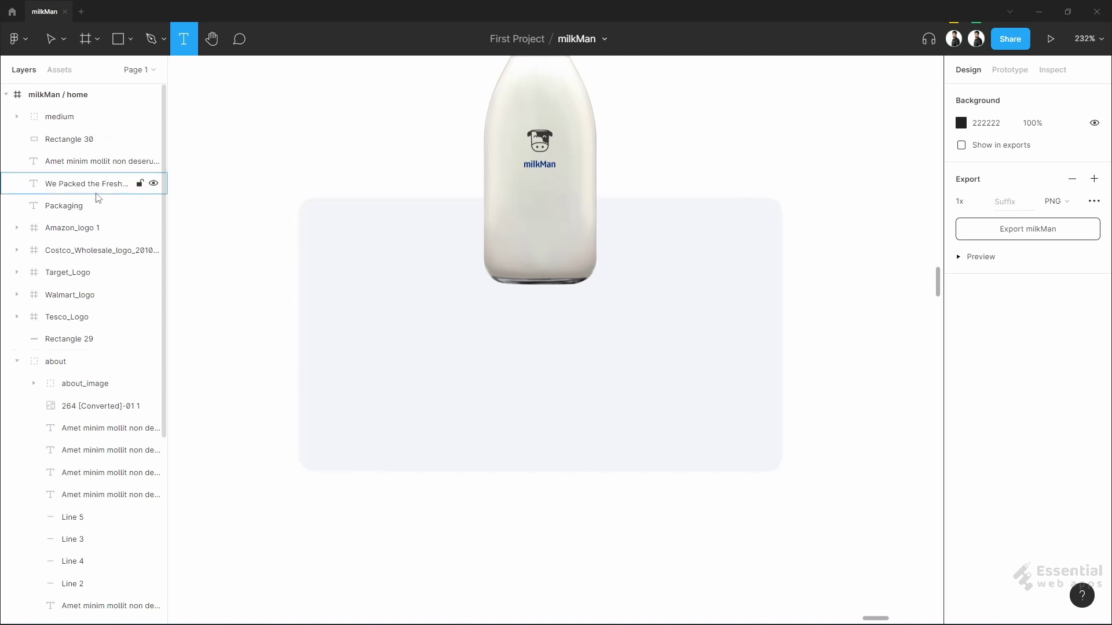
- Add the text "Medium Glass Bottle" in Bold with fill 062F81 and center it beneath the bottle at X 301, Y 1989
click(459, 356)
text(Medium Glass Bottle)
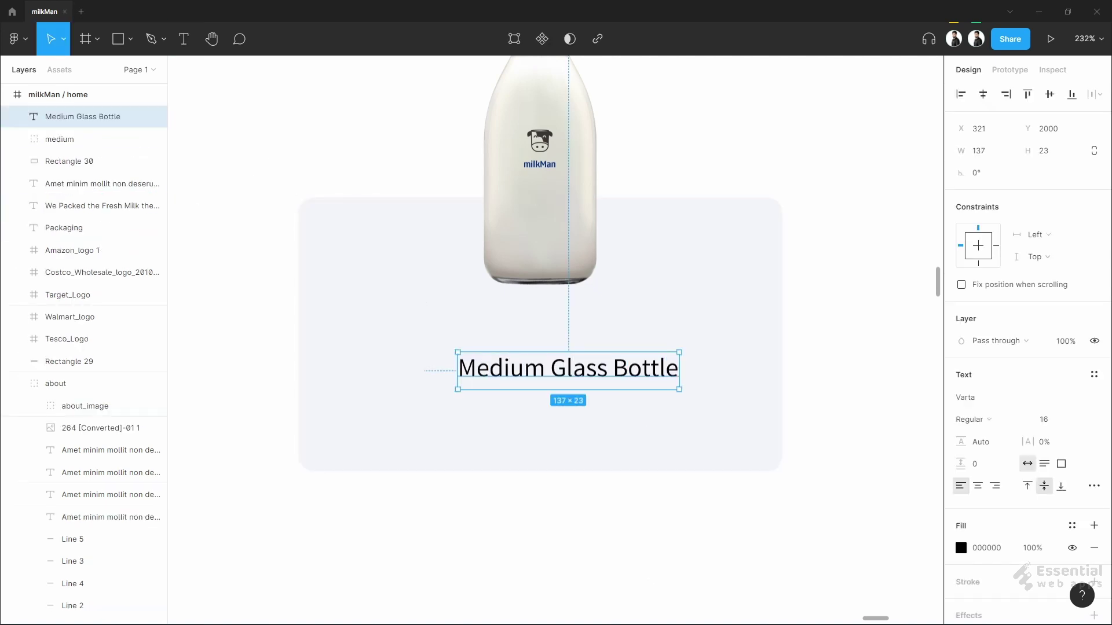
click(989, 549)
text(062F81)
key(Return)
click(988, 419)
click(985, 452)
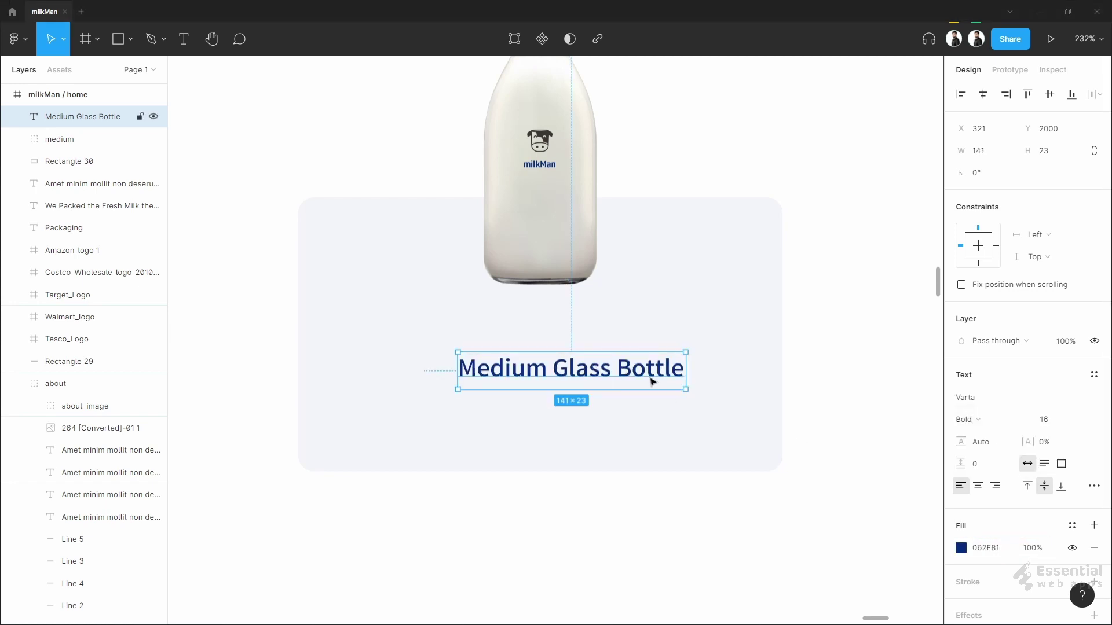
drag(651, 381, 615, 356)
scroll(485, 452, up, 2)
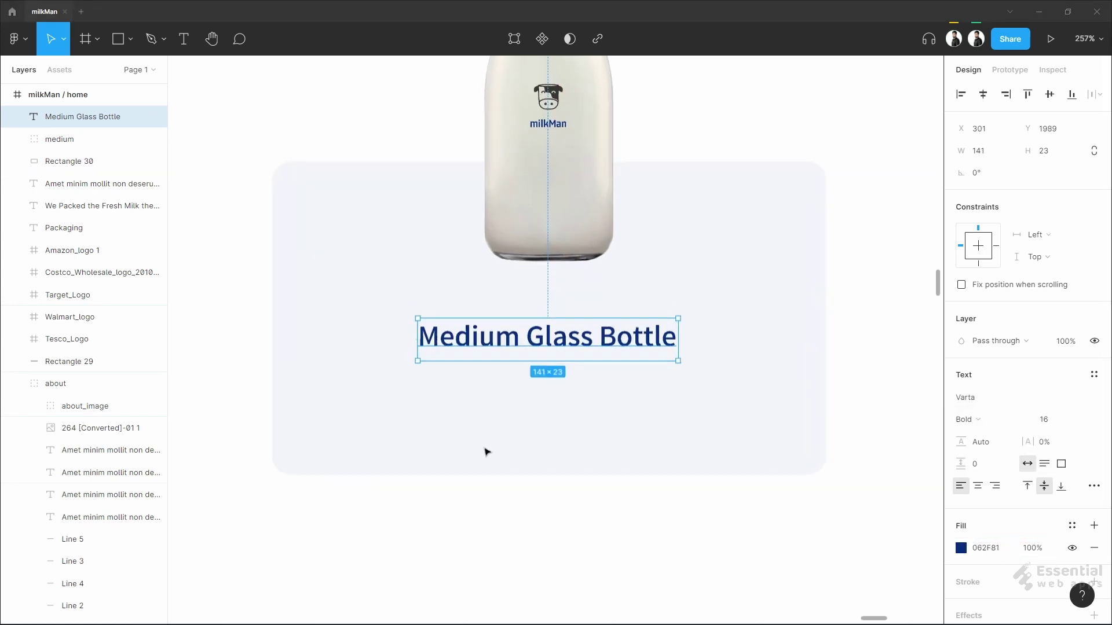
- Duplicate the product name below itself at X 301, Y 2027, change it to "$2.50" and fill it with E66D4D
scroll(485, 451, up, 1)
drag(498, 342, 503, 408)
double_click(503, 408)
text($2.50)
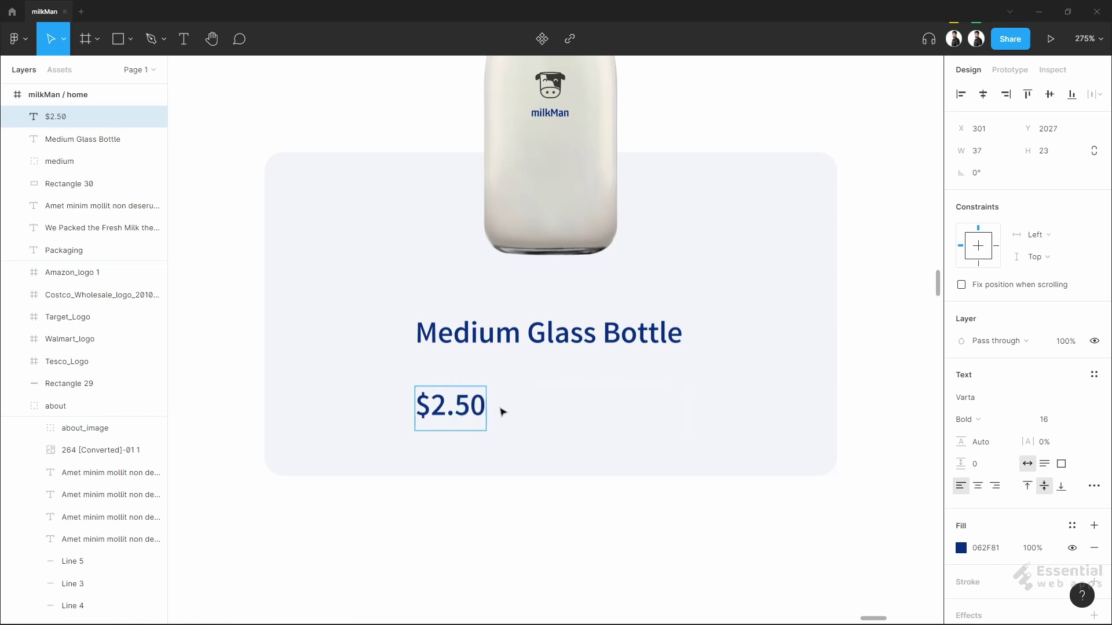
key(Escape)
click(1003, 550)
text(E66D4D)
key(Return)
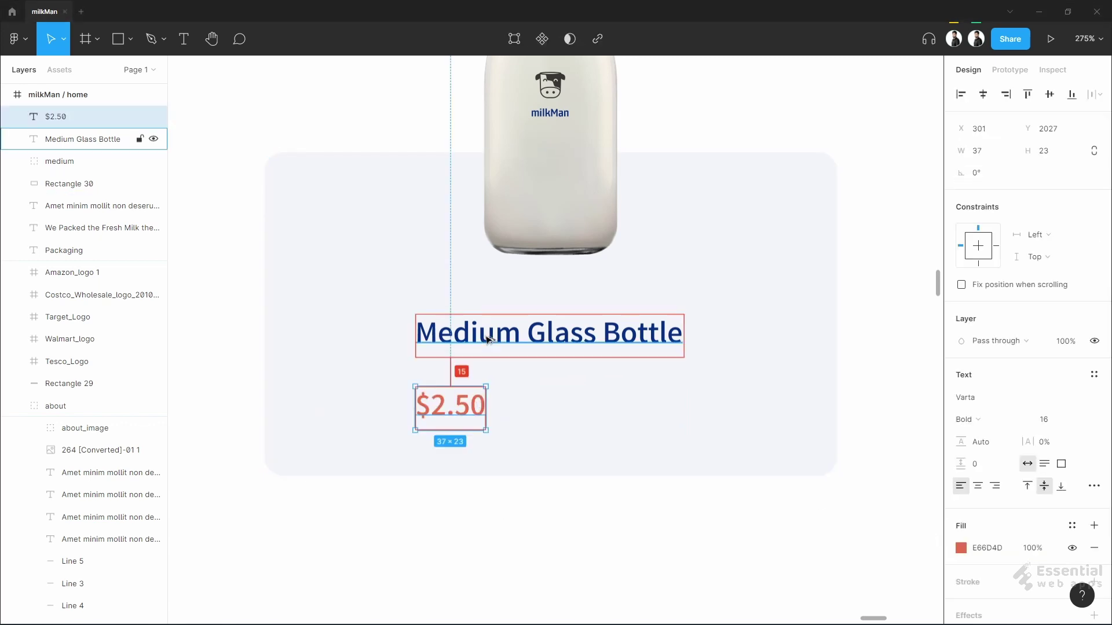
- Duplicate the price beside itself at X 368, with Regular weight, fill AAACB4 and strikethrough decoration
drag(462, 412, 589, 410)
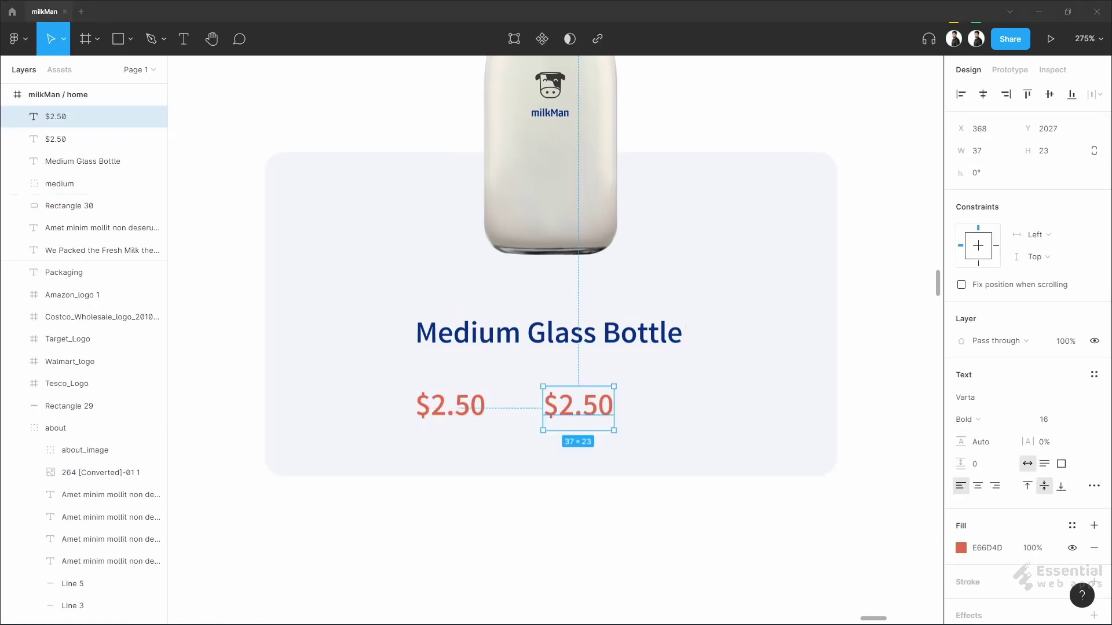
click(993, 547)
text(AAACB4)
click(1093, 485)
click(927, 405)
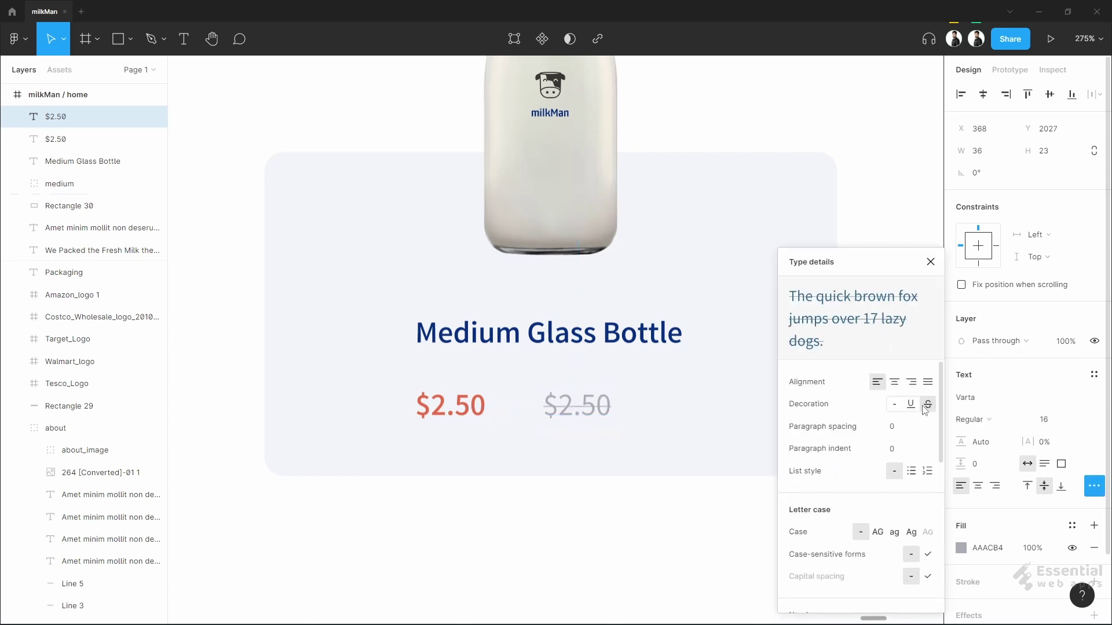
click(703, 530)
click(705, 531)
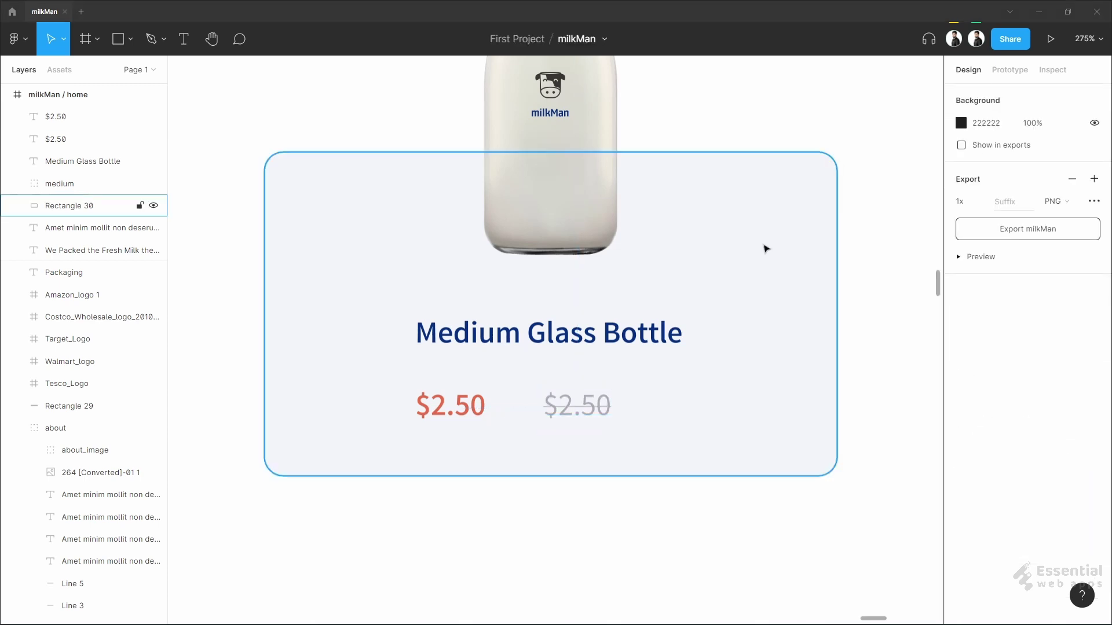
- Paste the cart icon and place it on the card's top edge near the upper-right corner
scroll(794, 226, up, 3)
key(ctrl+v)
drag(553, 343, 754, 280)
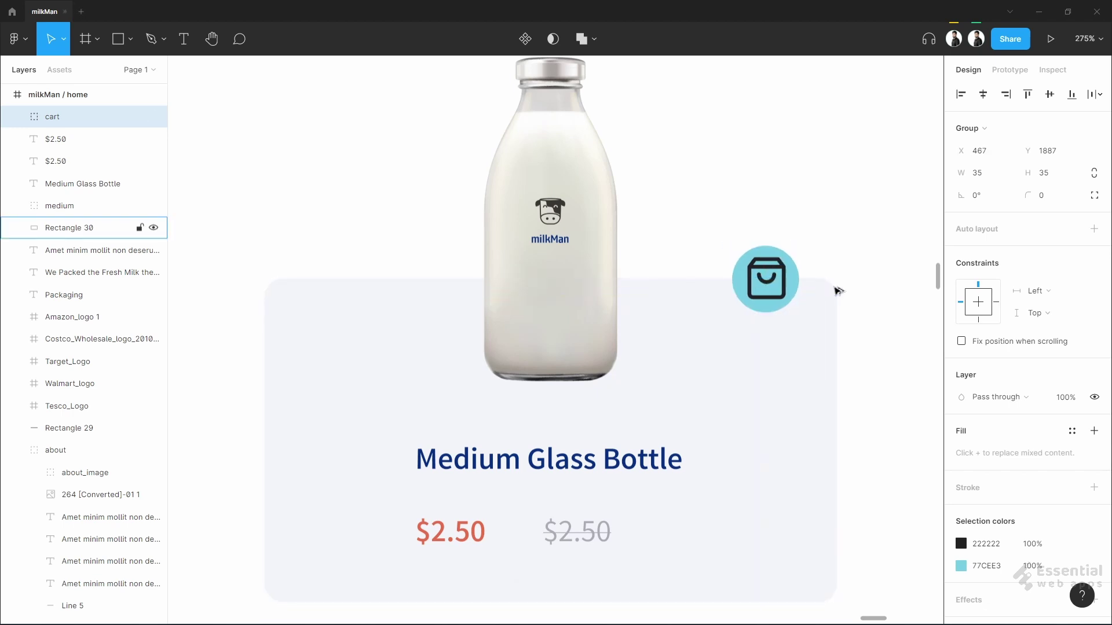
key(Right)
drag(782, 292, 792, 291)
scroll(309, 365, down, 3)
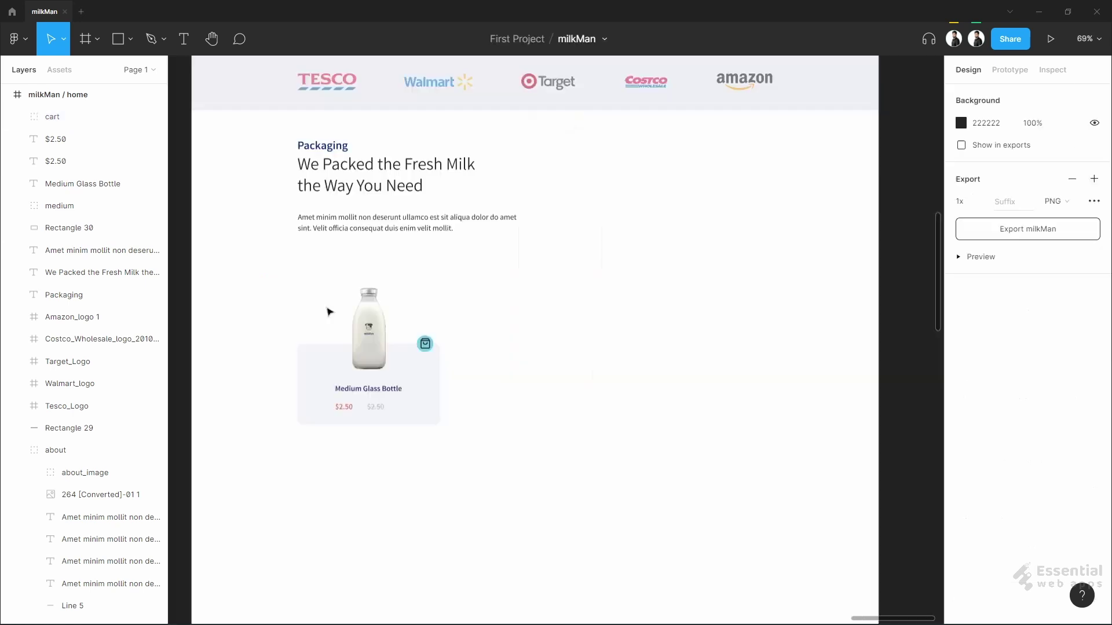
- Duplicate the whole Medium Glass Bottle card, including image, texts and cart icon, to the right on the same row
drag(328, 311, 430, 413)
drag(347, 382, 535, 384)
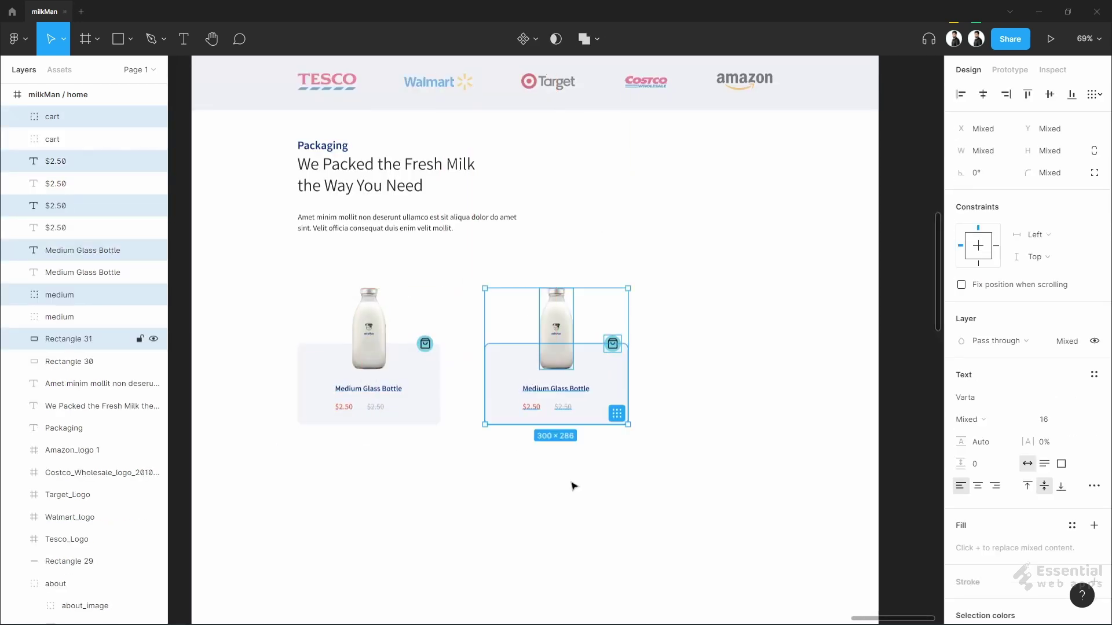
click(573, 484)
- Replace the medium bottle on the duplicated card with the copied large bottle graphic
click(555, 324)
key(ctrl+v)
key(ctrl+z)
right_click(556, 325)
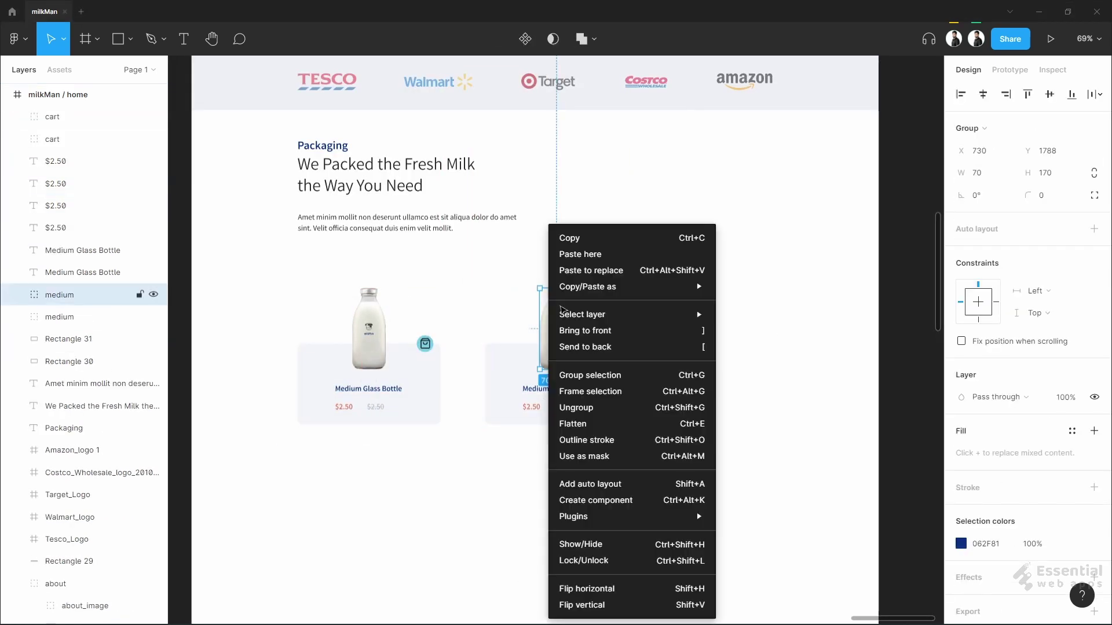
click(584, 268)
scroll(575, 363, up, 5)
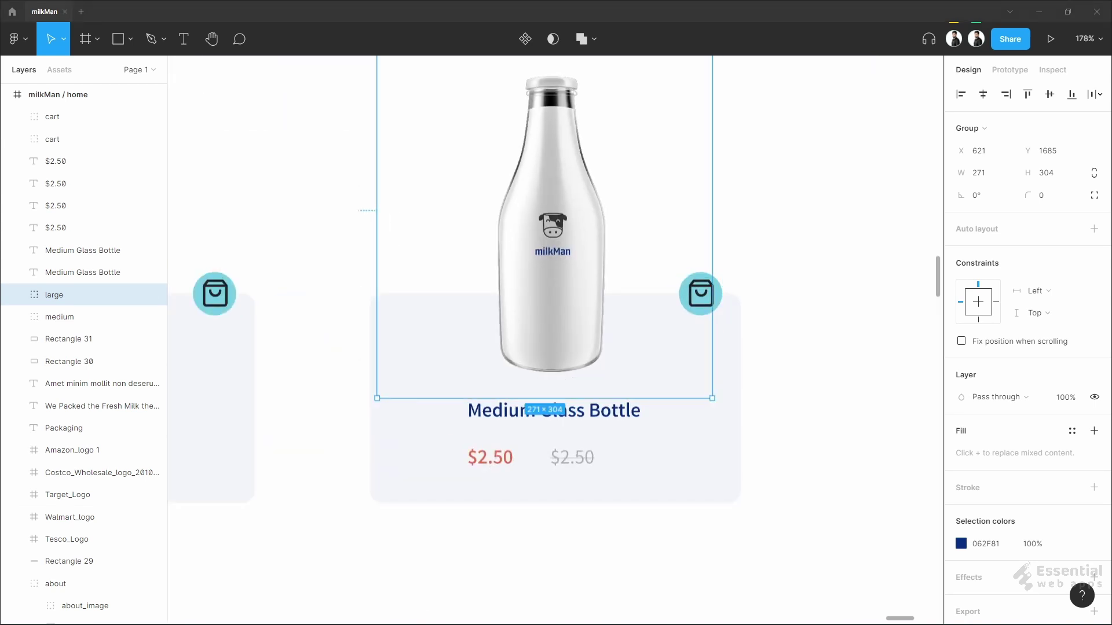
- Change the second card's product name to "Large Glass Bottle", center-align its text and center it on the card
double_click(574, 413)
text(Large Glass Bottle)
key(Escape)
click(981, 96)
drag(504, 414, 560, 414)
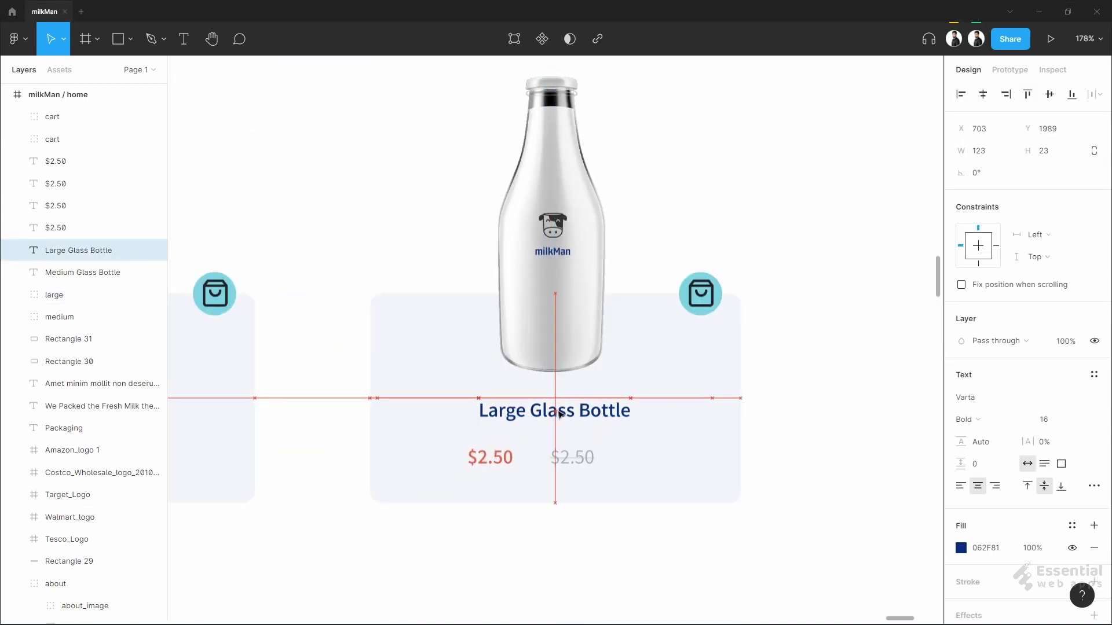
- Set the second card's price to "$3.35" and its struck-through price to "$3.80"
double_click(501, 460)
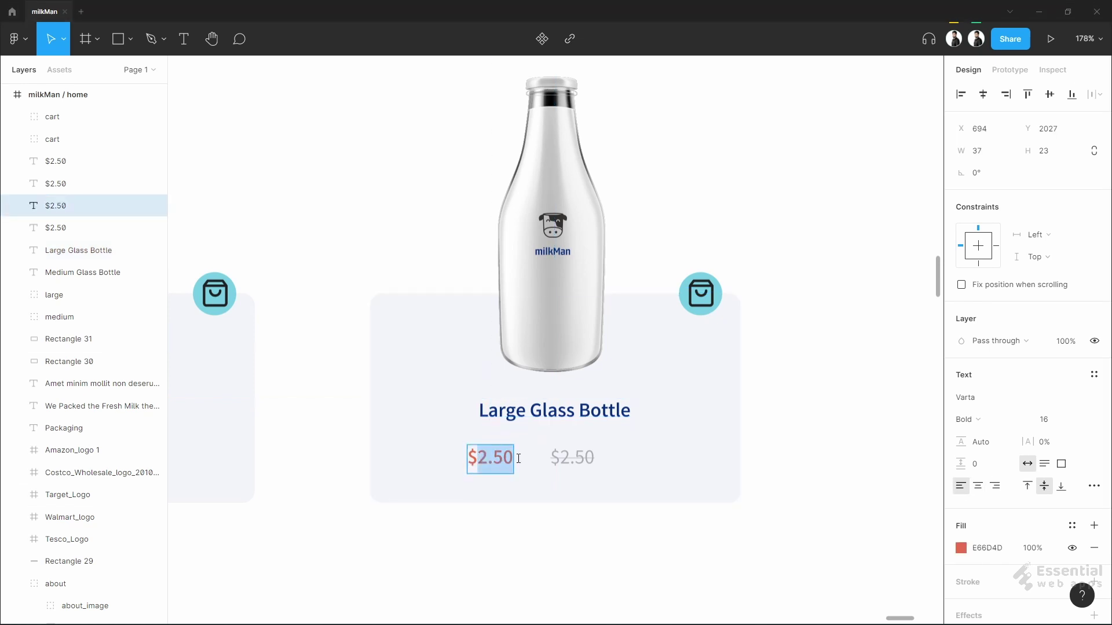
double_click(558, 462)
text($0.80)
click(582, 535)
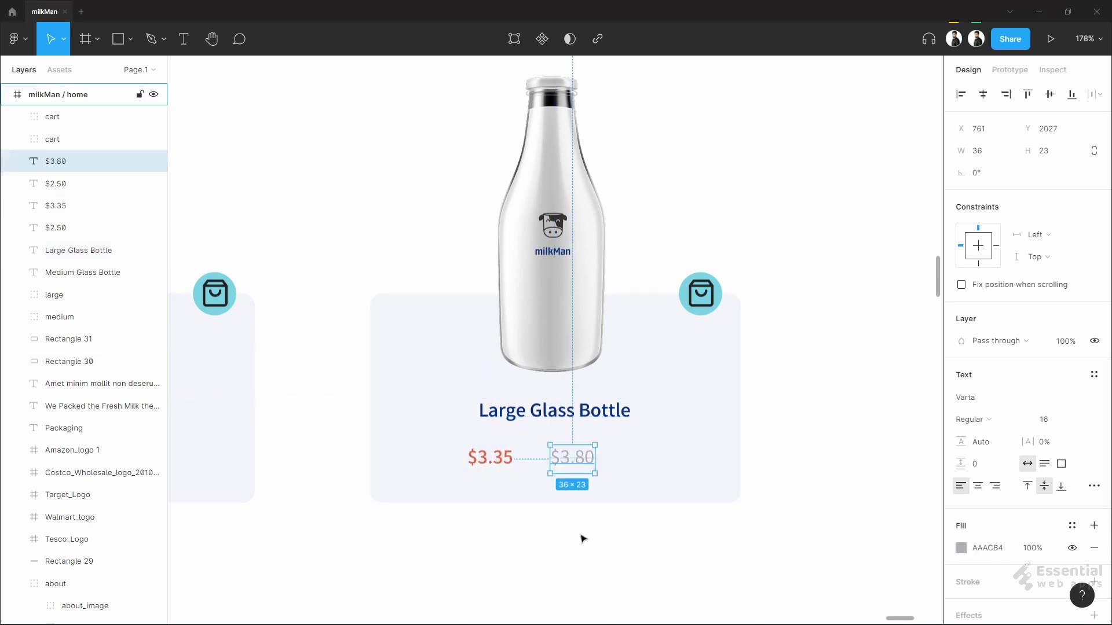
click(588, 530)
- Show the layout grid and duplicate the Large Glass Bottle card to its right as a third card
scroll(593, 521, down, 5)
drag(614, 495, 434, 347)
key(ctrl+shift+4)
drag(448, 433, 606, 433)
- Shift the middle product card left so it sits between the two outer cards
drag(552, 523, 426, 322)
drag(493, 378, 471, 378)
click(514, 517)
click(470, 371)
click(986, 96)
key(ctrl+z)
- Align the middle card's bottle, product name and background rectangle on their horizontal centers
drag(526, 484, 437, 341)
click(455, 345)
shift+click(486, 435)
shift+click(509, 449)
click(985, 96)
- Move the middle card's two prices right together to line up with the product name's left edge
scroll(443, 503, up, 10)
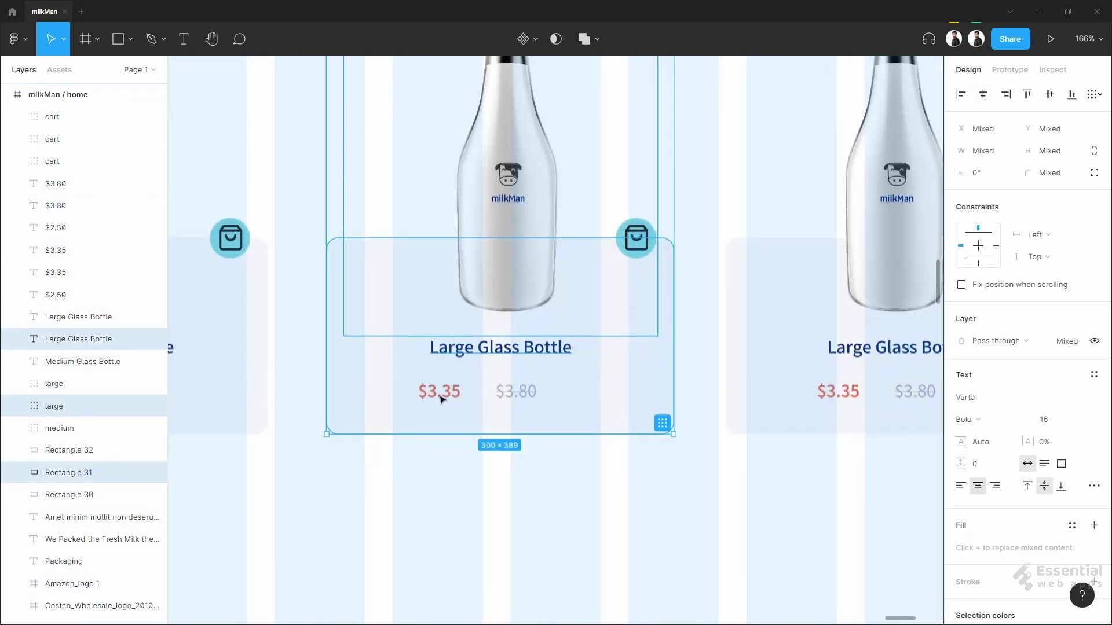
click(443, 394)
shift+click(605, 390)
drag(452, 392, 474, 392)
click(605, 335)
click(683, 294)
- Replace the third card's large bottle with the copied carton graphic and center it above the product name
scroll(683, 294, down, 8)
drag(622, 459, 483, 476)
click(656, 312)
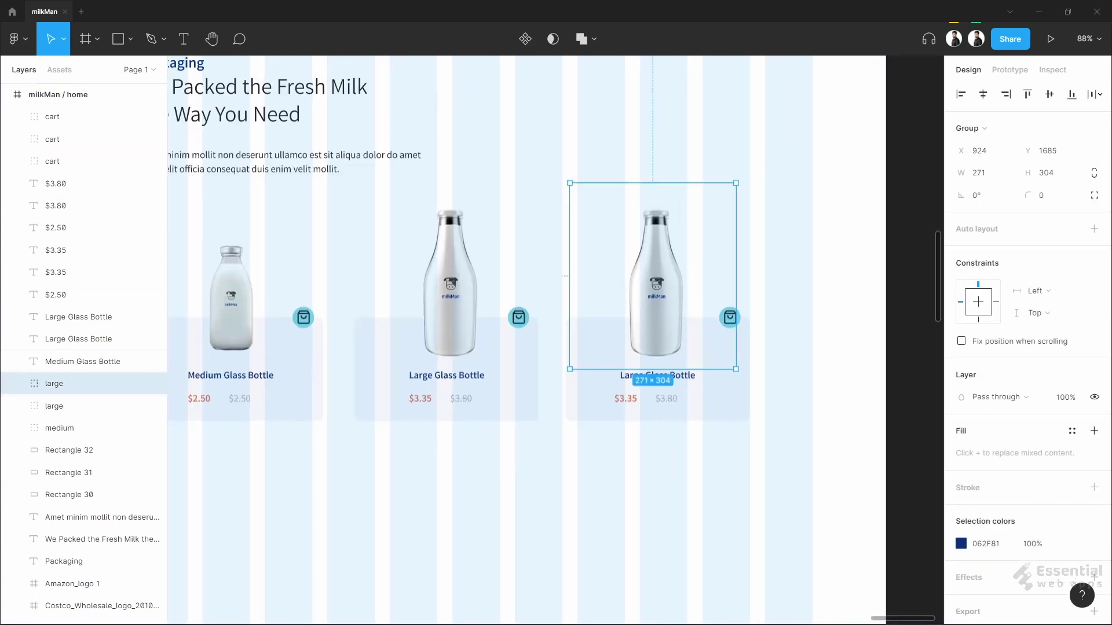
key(ctrl+shift+r)
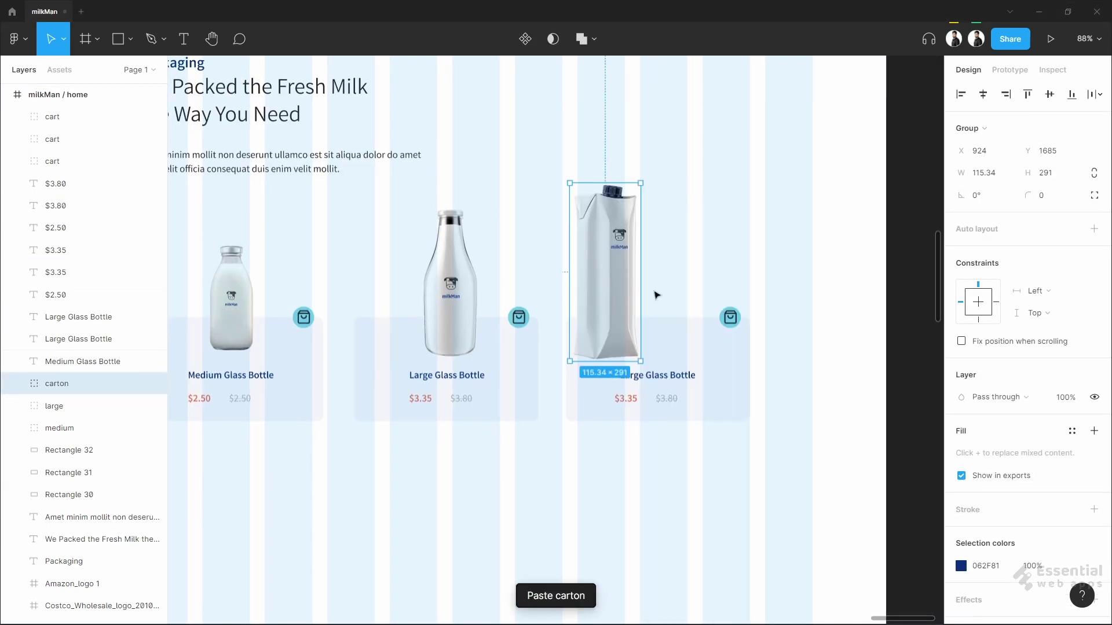
drag(658, 293, 675, 297)
click(862, 291)
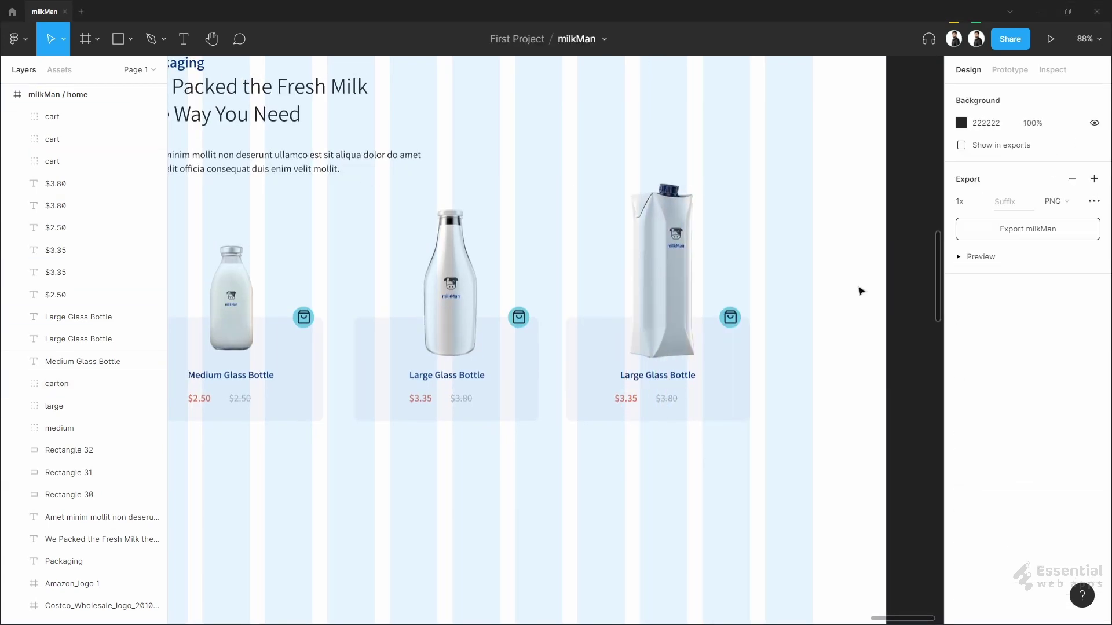
- Change the third card's name to "Large Paper Carton", its price to "$3.50" and its struck-through price to "$3.95"
click(671, 378)
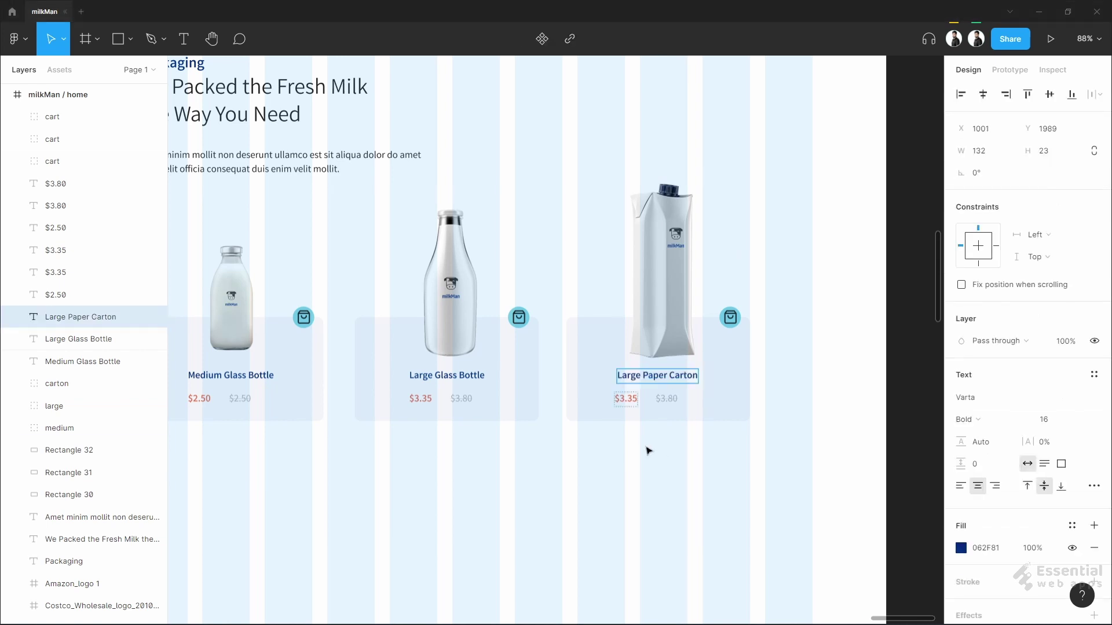
click(646, 450)
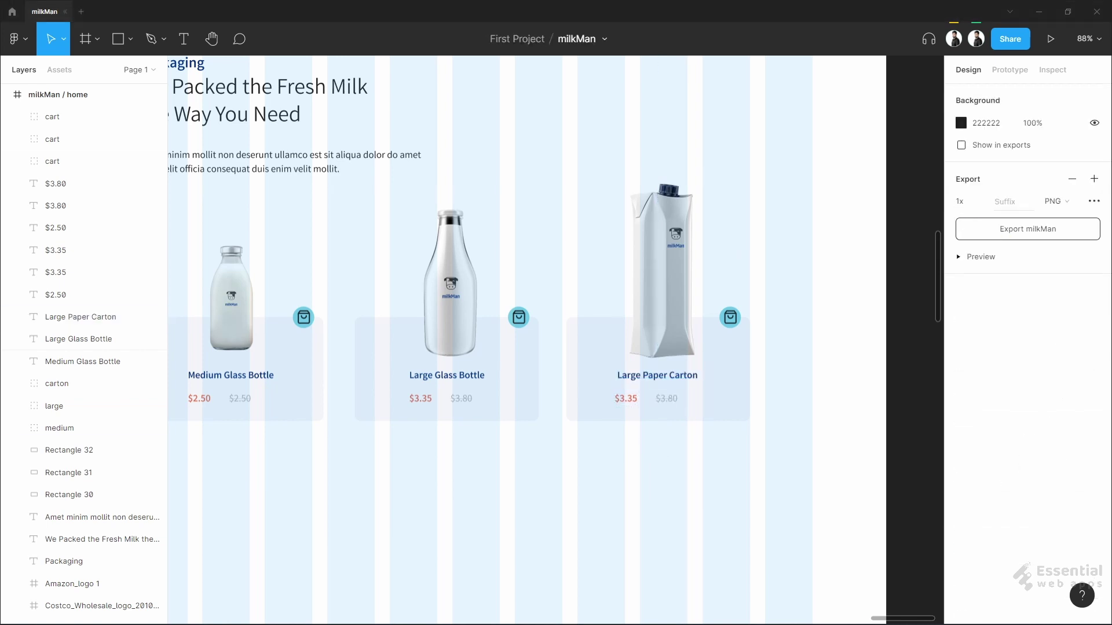
click(678, 414)
click(631, 399)
scroll(640, 404, up, 5)
shift+click(718, 389)
double_click(617, 391)
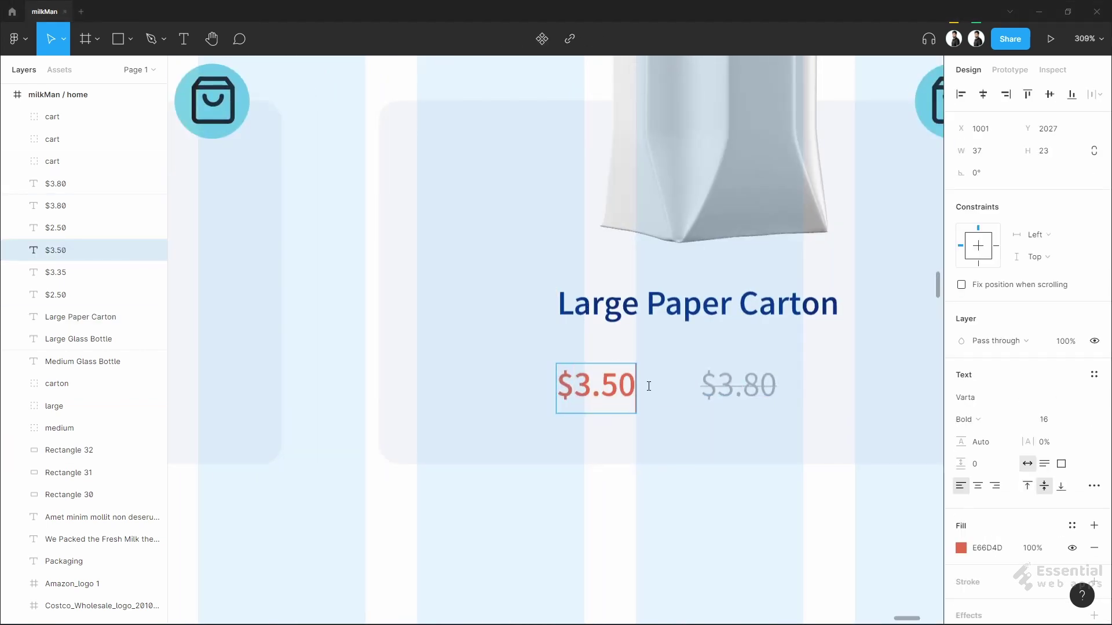
drag(741, 386, 777, 388)
text(95)
key(Escape)
- Move all three product cards slightly up, closer to the Packaging description
scroll(687, 499, down, 6)
drag(809, 503, 293, 340)
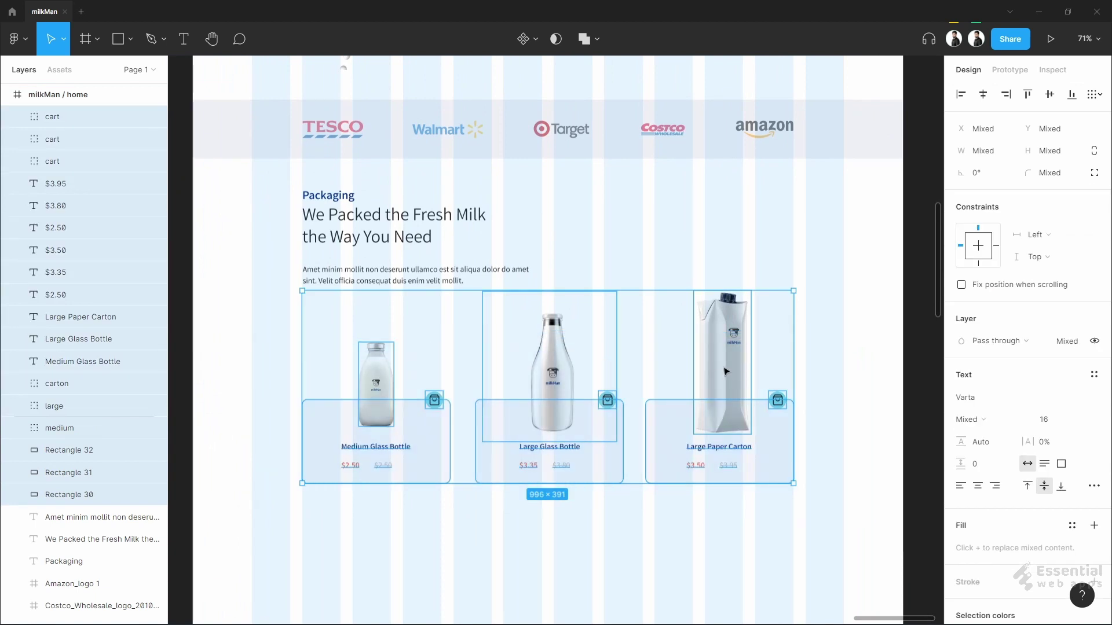
click(685, 523)
scroll(826, 501, down, 2)
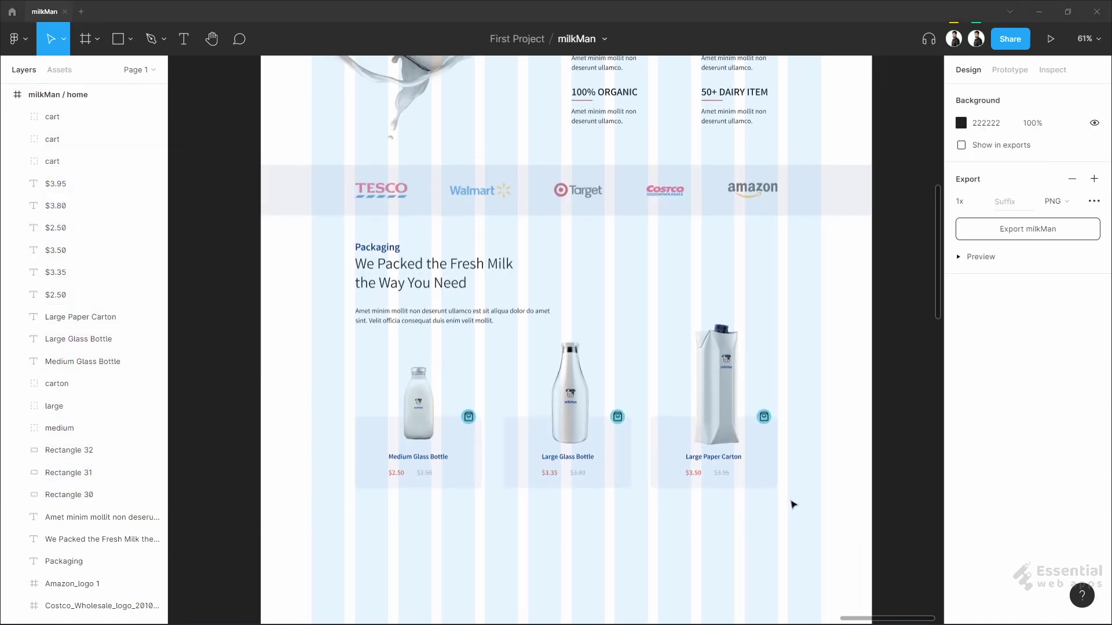
- Group the Packaging texts with the three product cards and name the group "package"
drag(793, 505, 329, 243)
key(ctrl+g)
click(62, 122)
text(p)
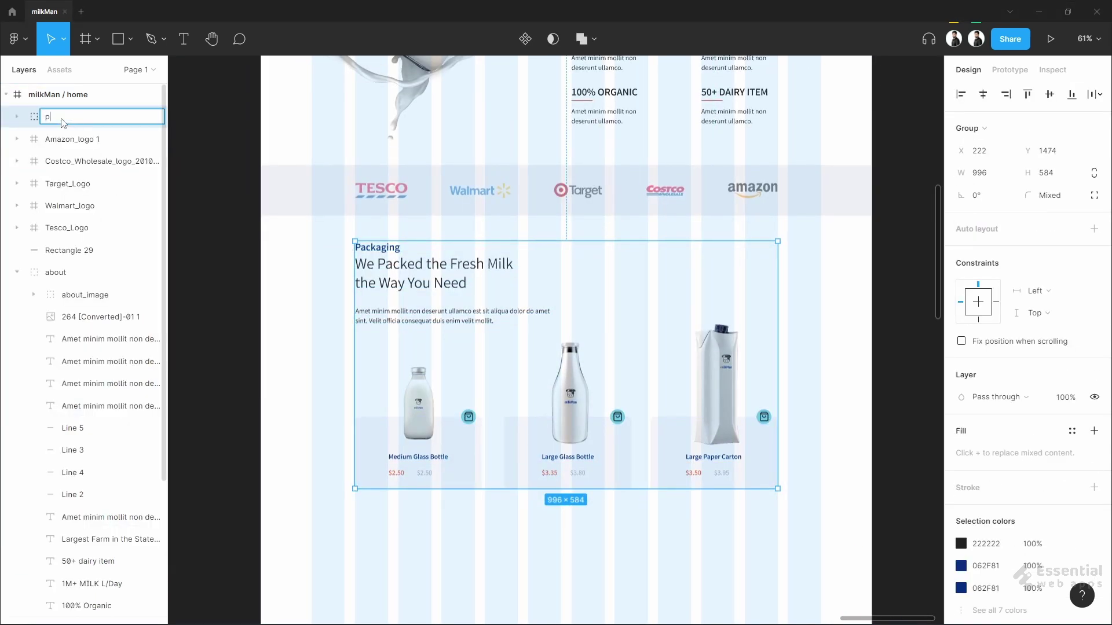
text(ackage)
click(225, 209)
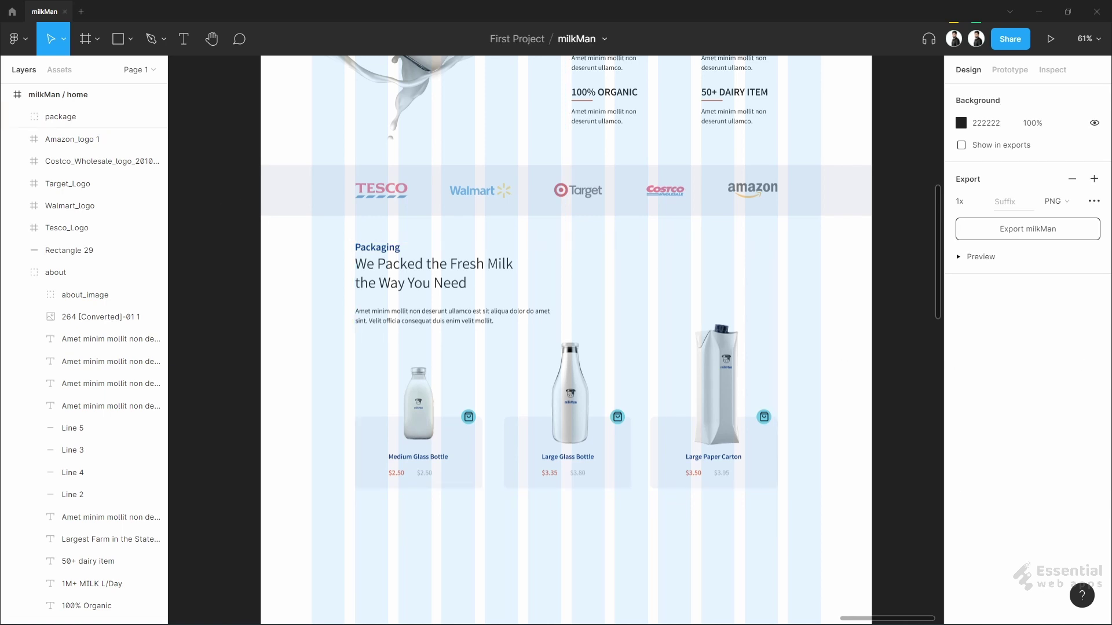
- Paste the pexels-cottonbro-4919739 cow photo and place it below the product cards across the full frame width
scroll(566, 340, down, 6)
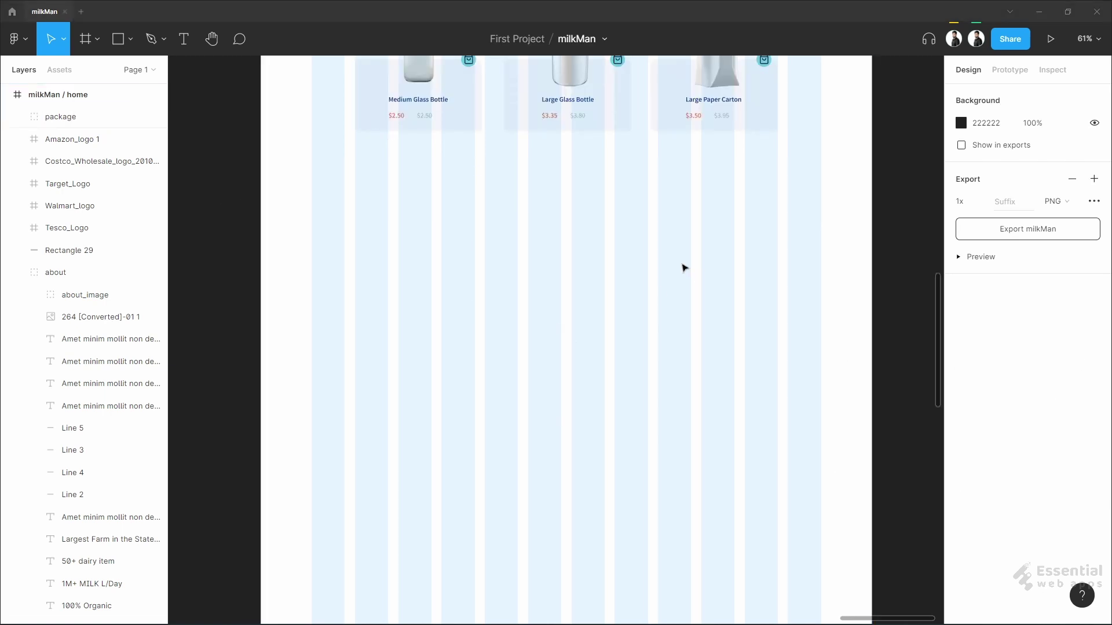
key(ctrl+v)
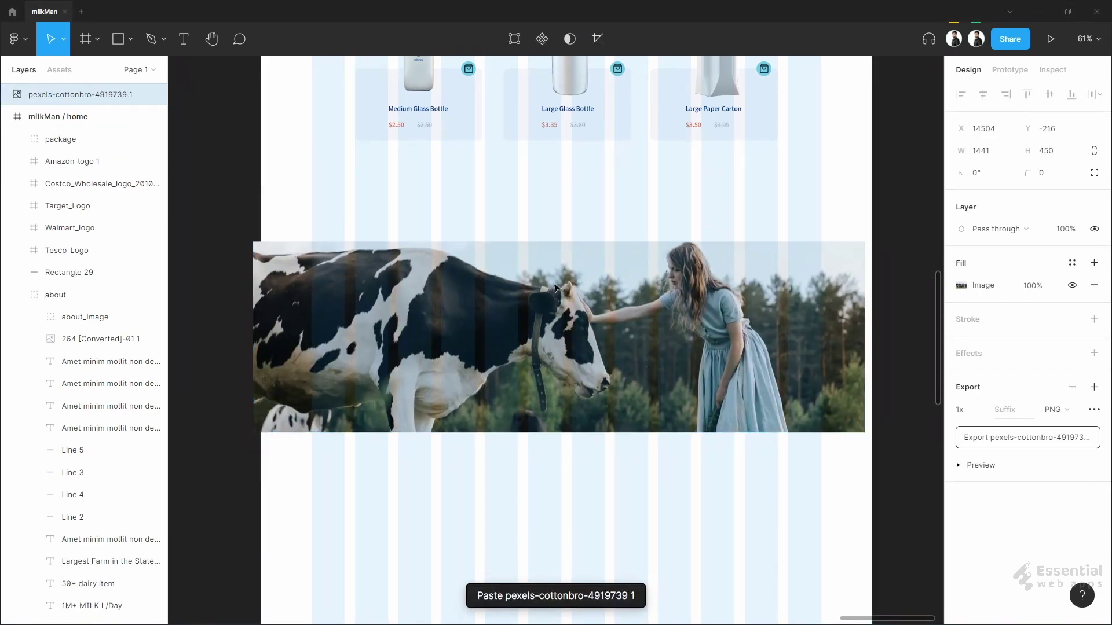
drag(555, 288, 556, 237)
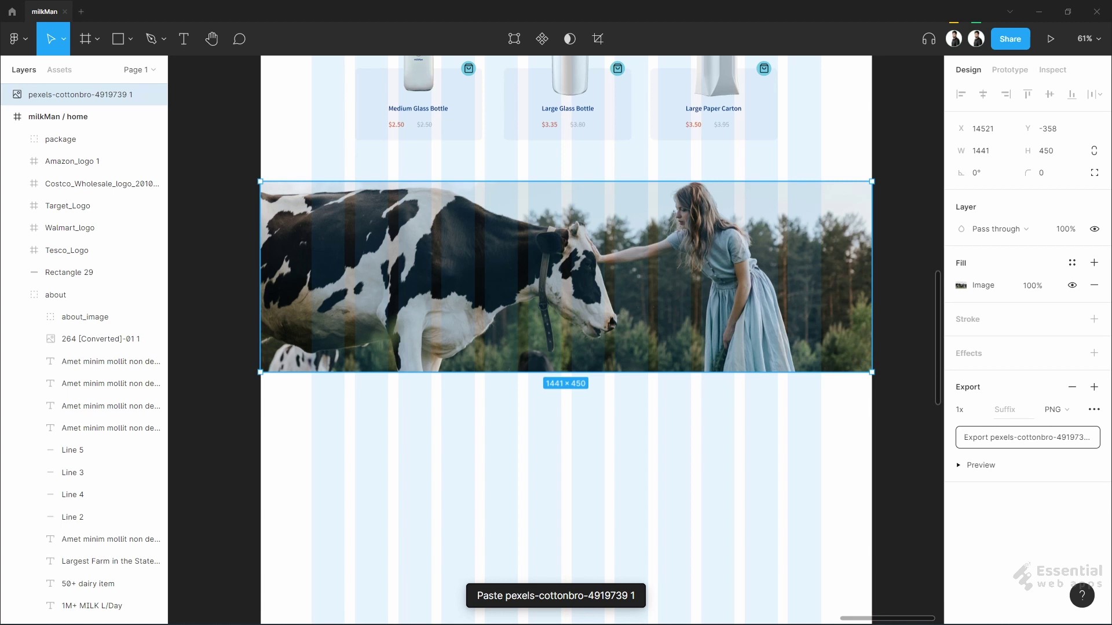
- Draw a 1441 by 448 rectangle over the cow photo at X 0, Y 2150 and fill it with 000000
drag(415, 224, 581, 318)
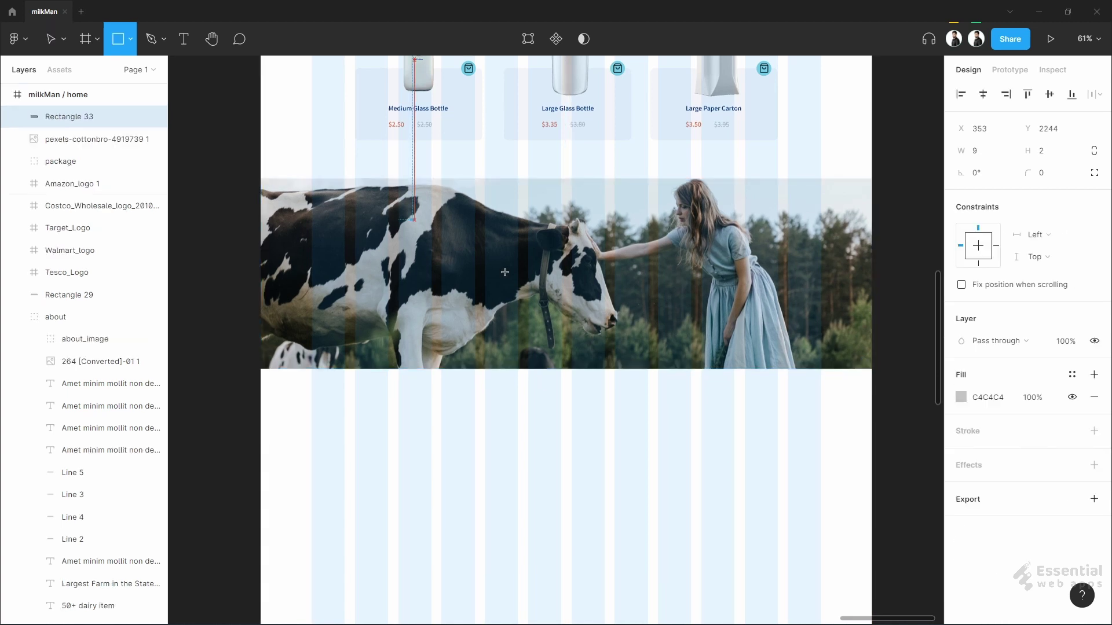
drag(464, 275, 309, 231)
drag(426, 273, 873, 371)
text(000000)
key(Return)
- Change the overlay rectangle's fill to a linear gradient running horizontally from black at the left edge to transparent at the right
click(961, 397)
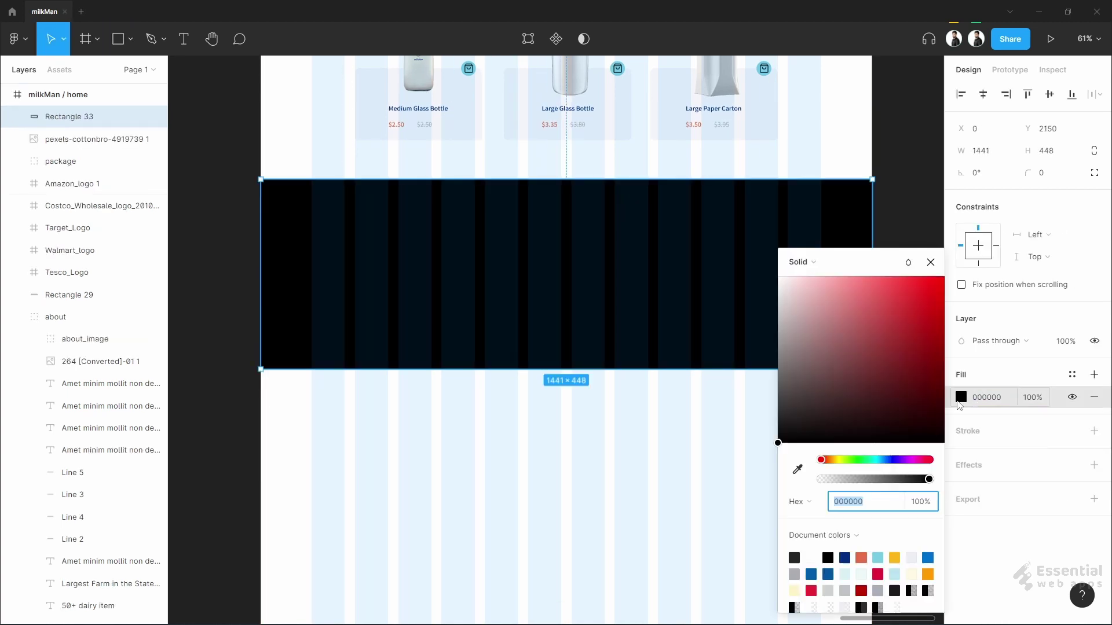
click(803, 263)
click(813, 282)
key(alt+Tab)
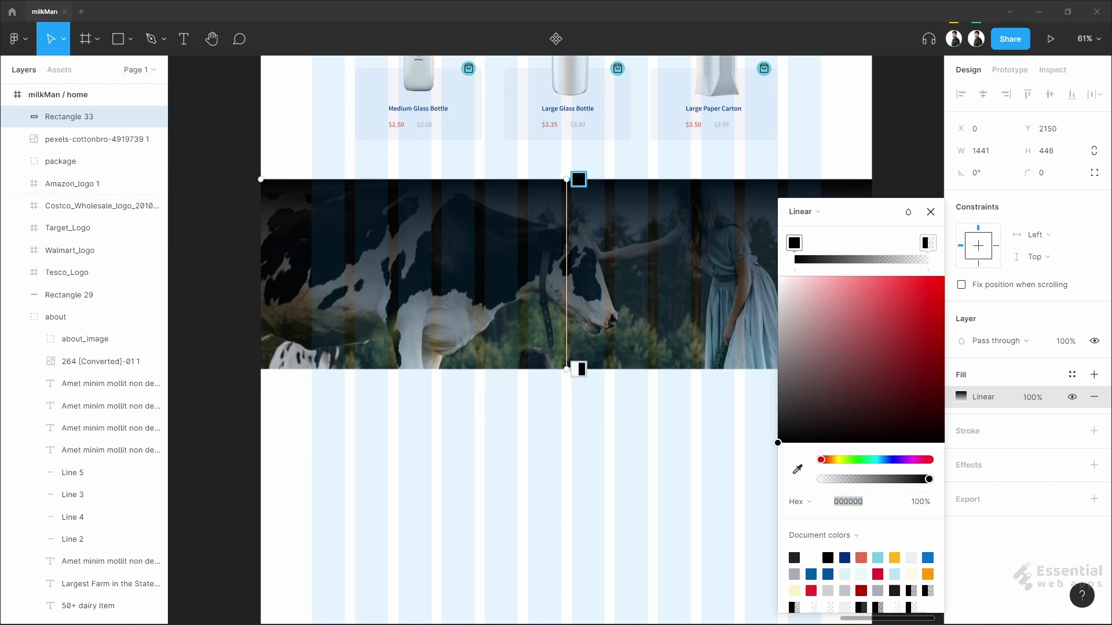
mouse_move(795, 247)
mouse_down()
mouse_move(847, 250)
mouse_move(794, 251)
mouse_up()
drag(566, 179, 260, 269)
scroll(566, 310, down, 1)
drag(645, 354, 490, 361)
drag(411, 366, 669, 284)
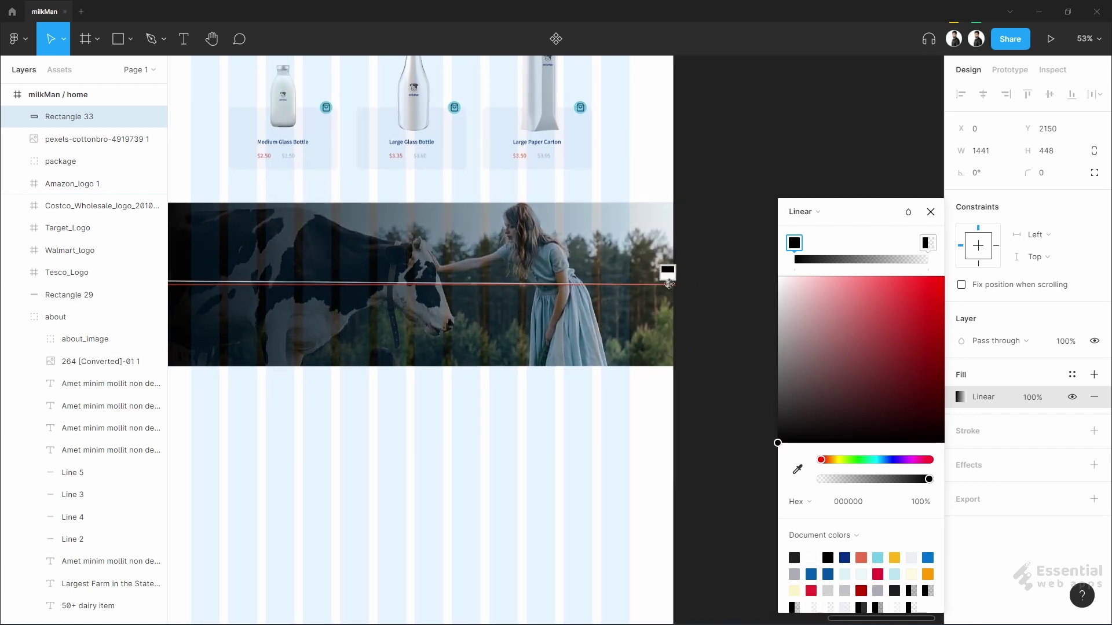
scroll(669, 284, left, 3)
- Move the gradient's black stop to about the middle at 80% opacity and set the end stop's opacity to 30%
drag(794, 243, 867, 247)
text(80)
key(Return)
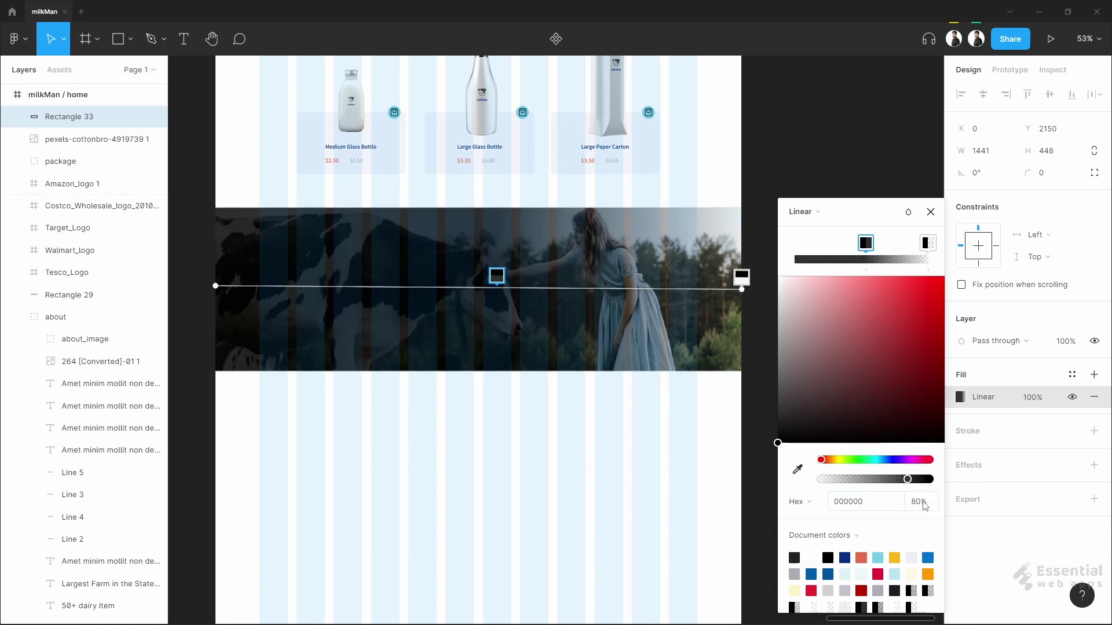
click(928, 244)
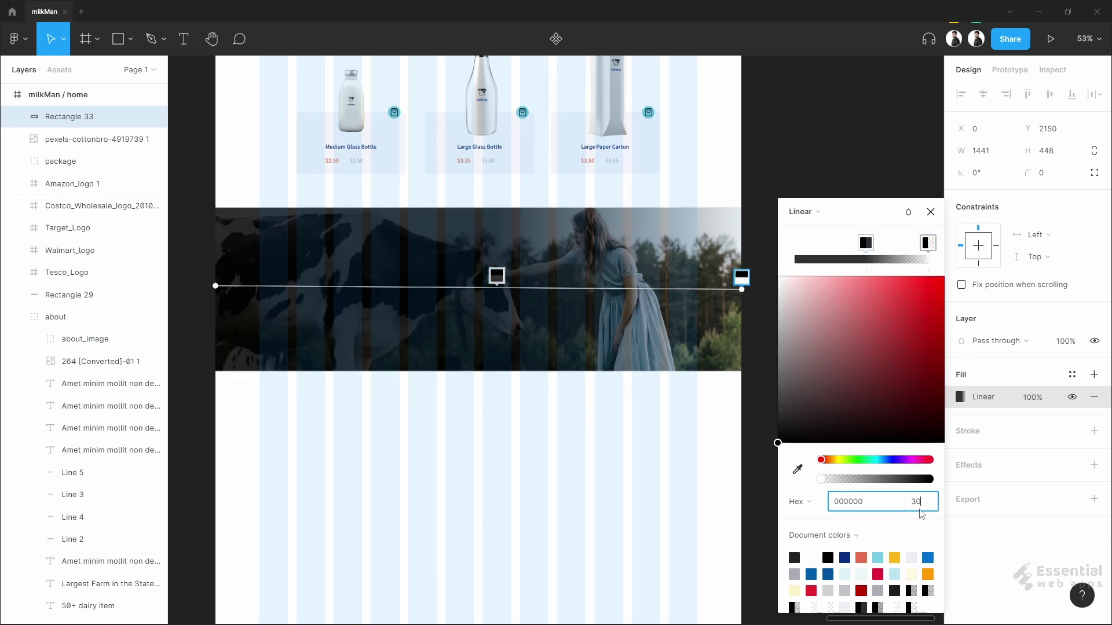
click(920, 508)
text(30)
key(Return)
click(929, 217)
click(849, 185)
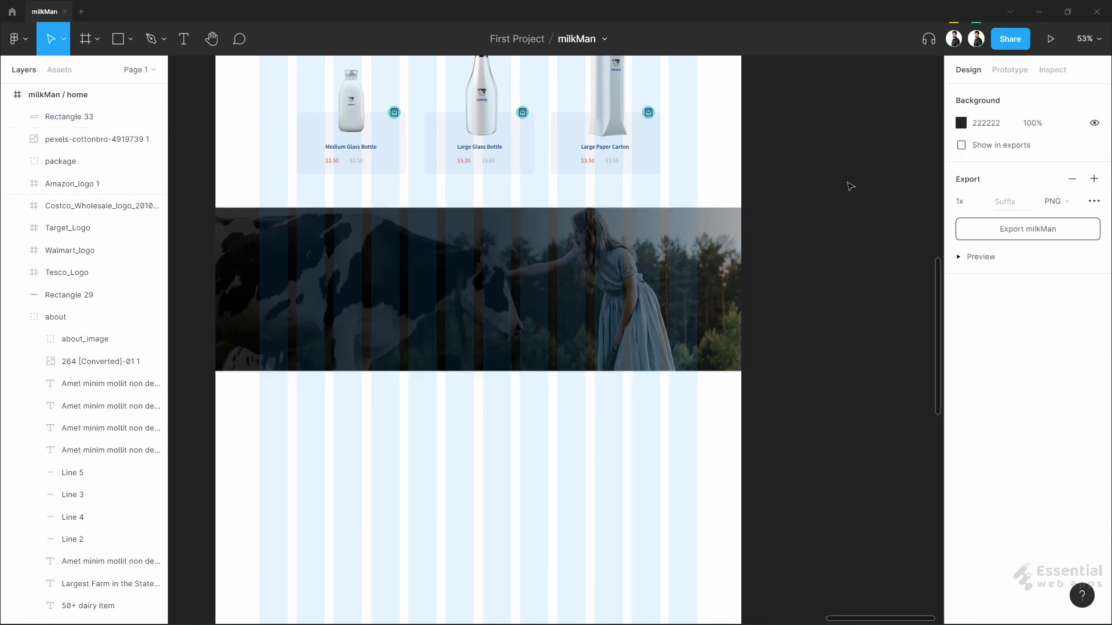
- Paste the play icon's circle and triangle and place them over the woman in the darkened photo
scroll(802, 297, down, 1)
drag(574, 394, 655, 416)
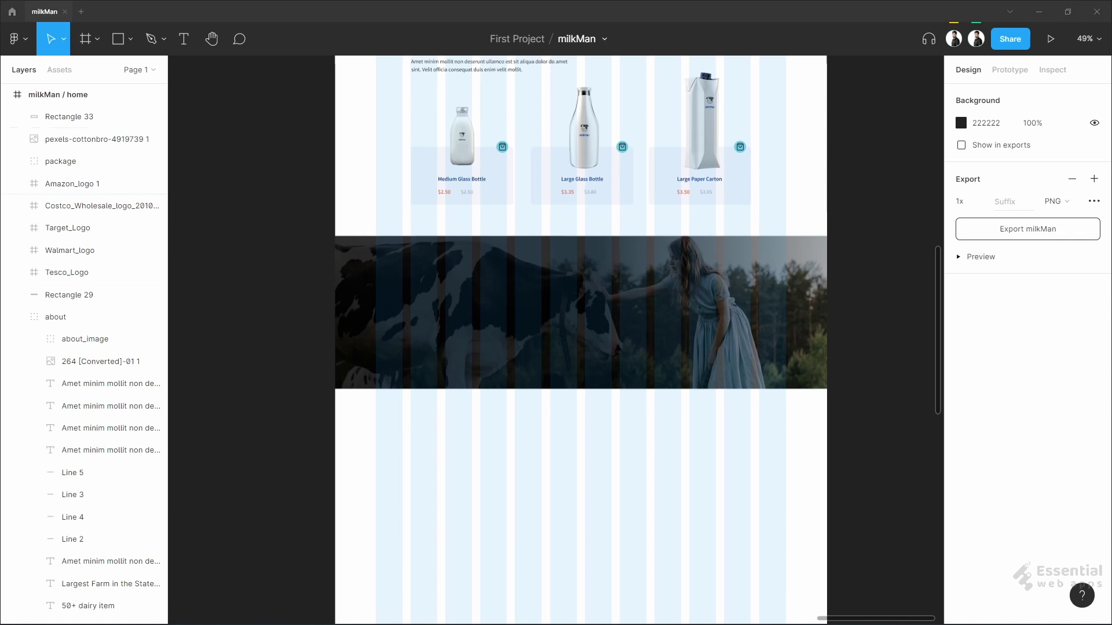
click(760, 311)
key(ctrl+v)
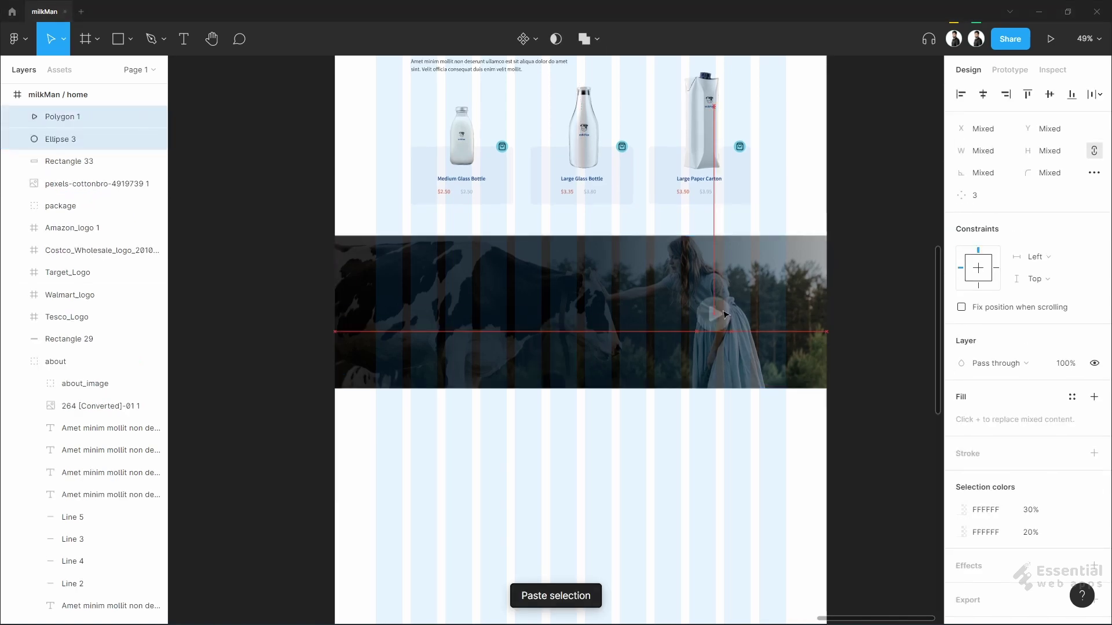
drag(714, 312, 734, 315)
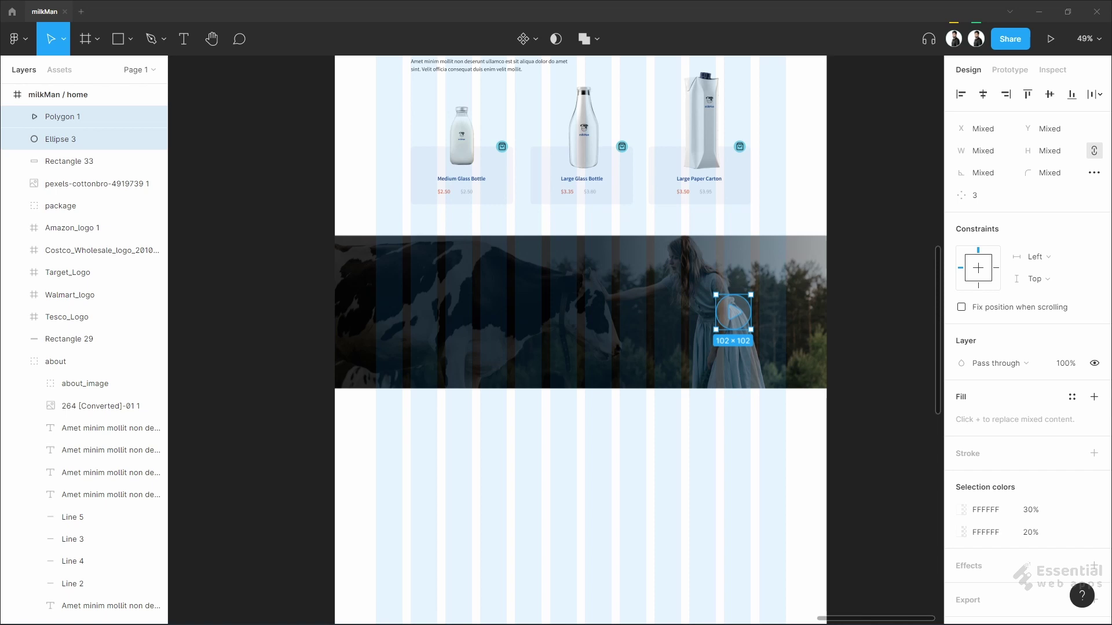
- Paste the Farm Tour heading, title and description and place them on the banner's dark side at X 222
key(ctrl+v)
scroll(477, 335, up, 5)
drag(478, 336, 410, 331)
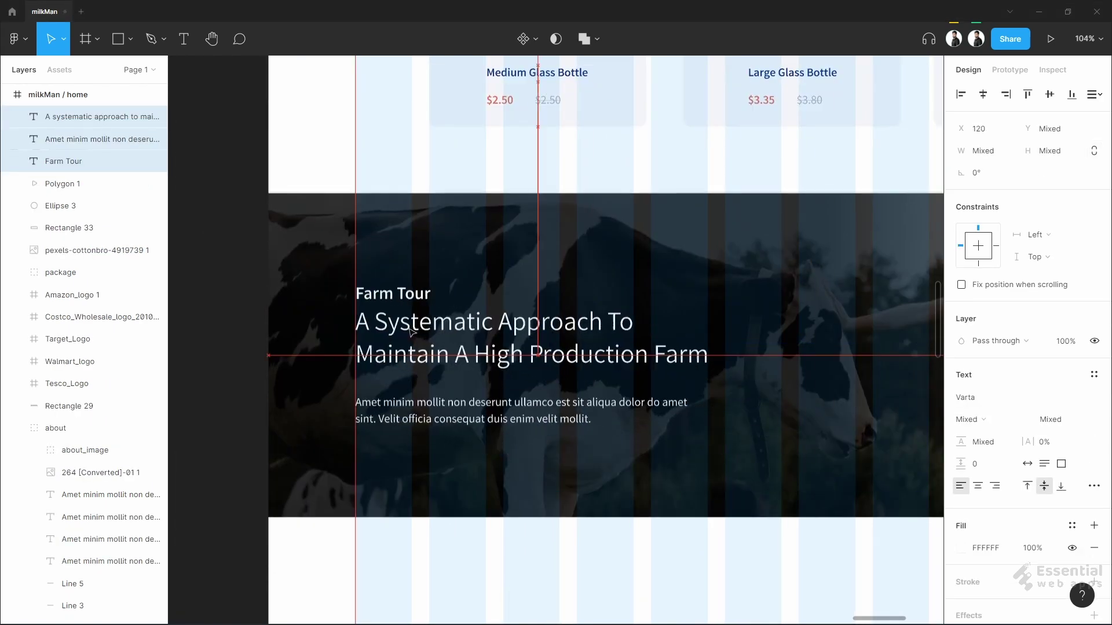
scroll(416, 331, down, 5)
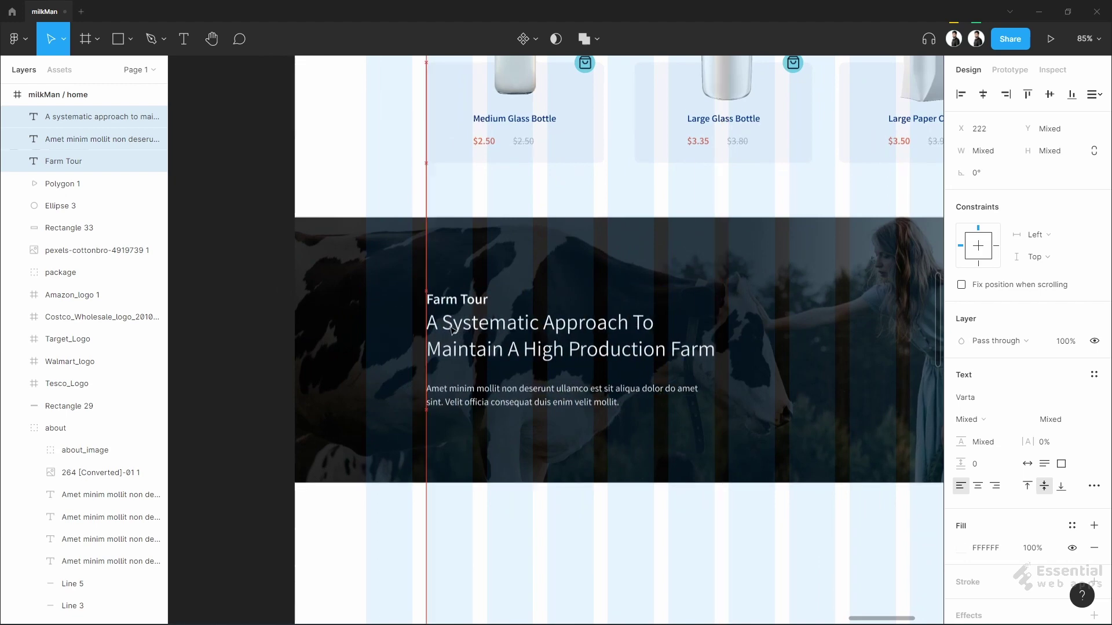
- Group the banner photo, overlay, play icon and Farm Tour texts, and name the group "video"
click(800, 428)
drag(801, 428, 251, 261)
key(ctrl+g)
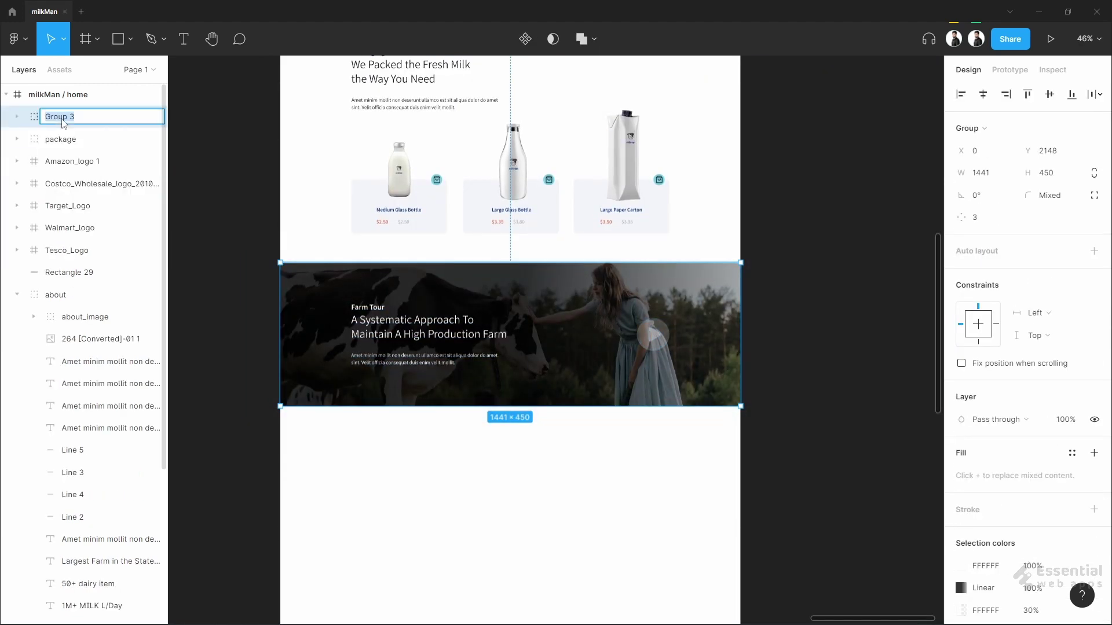
key(ctrl+r)
text(video)
click(832, 295)
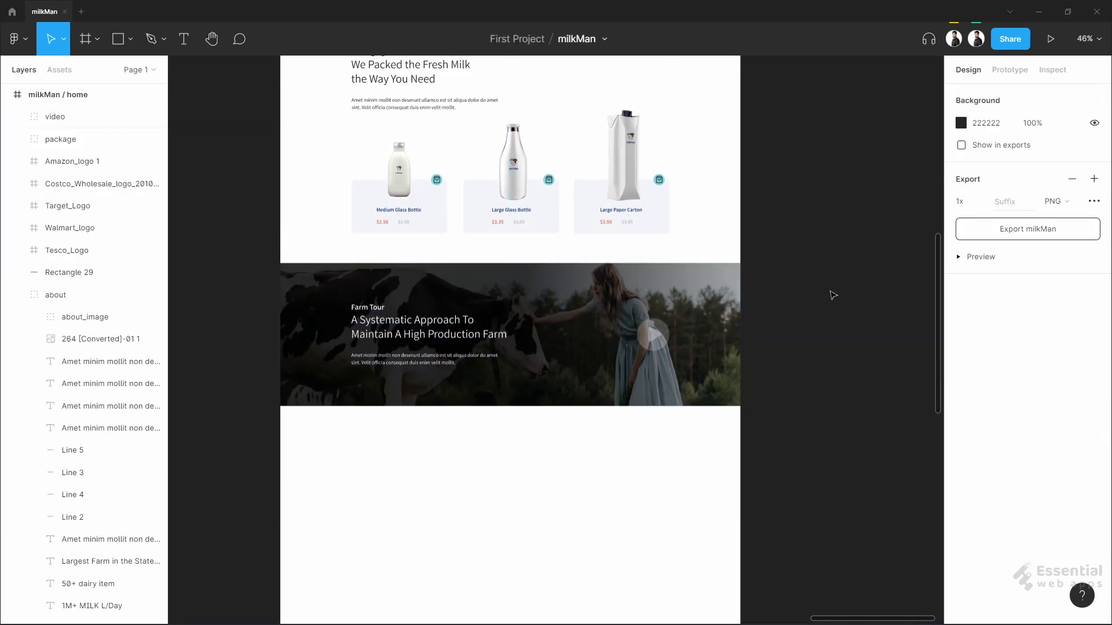
- Copy the Packaging heading, title and description and paste them below the Farm Tour banner
click(585, 284)
key(alt)
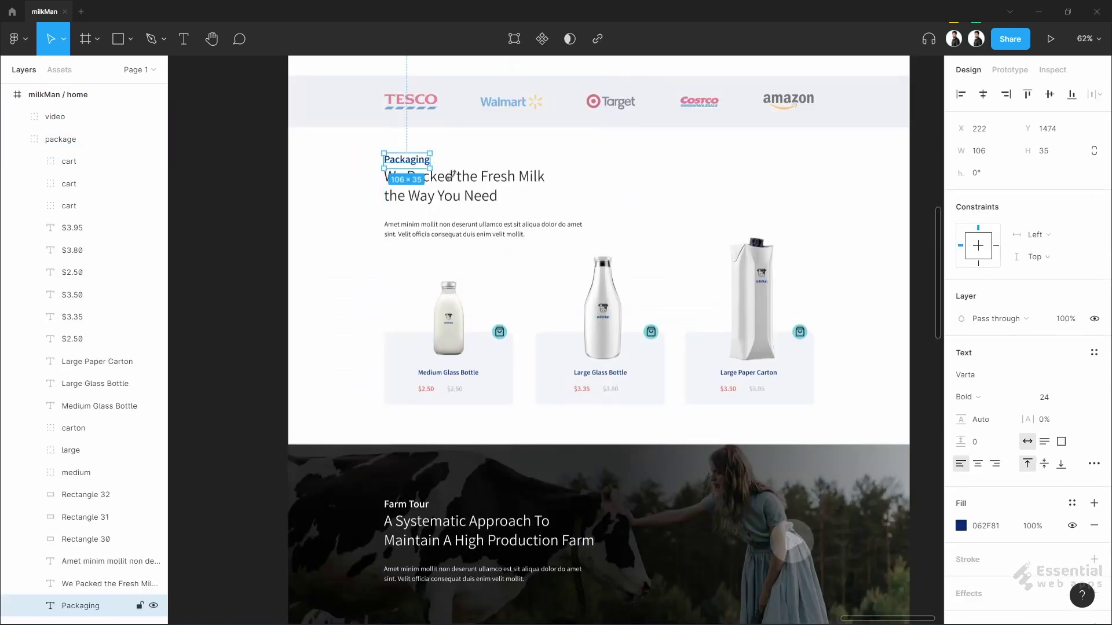
shift+click(471, 178)
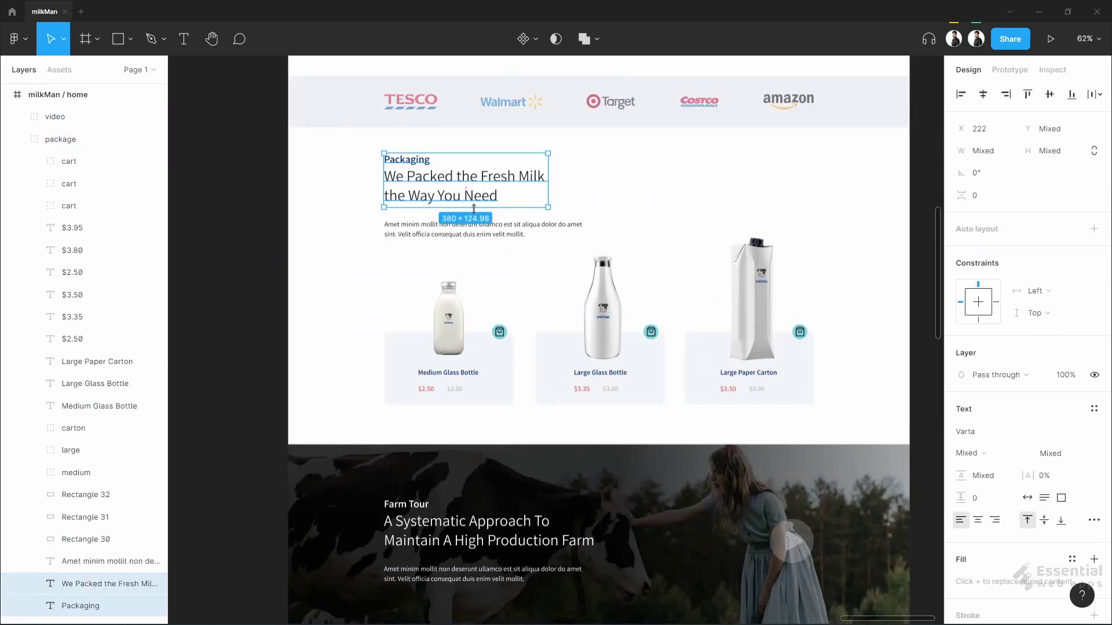
shift+click(485, 235)
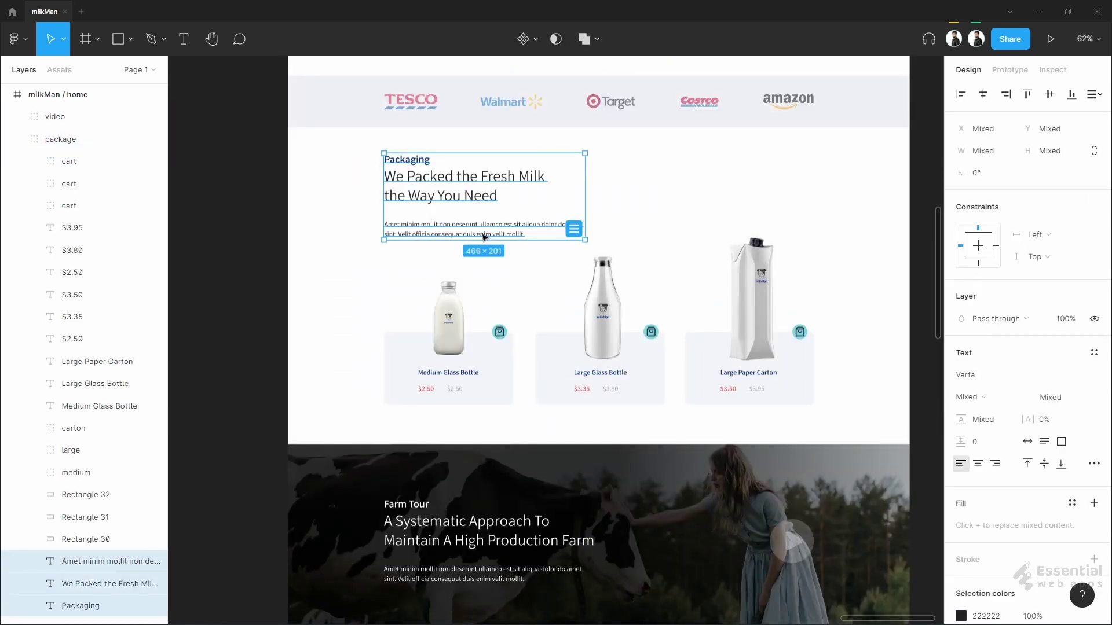
scroll(475, 261, down, 3)
scroll(510, 289, down, 5)
scroll(576, 337, up, 4)
right_click(533, 314)
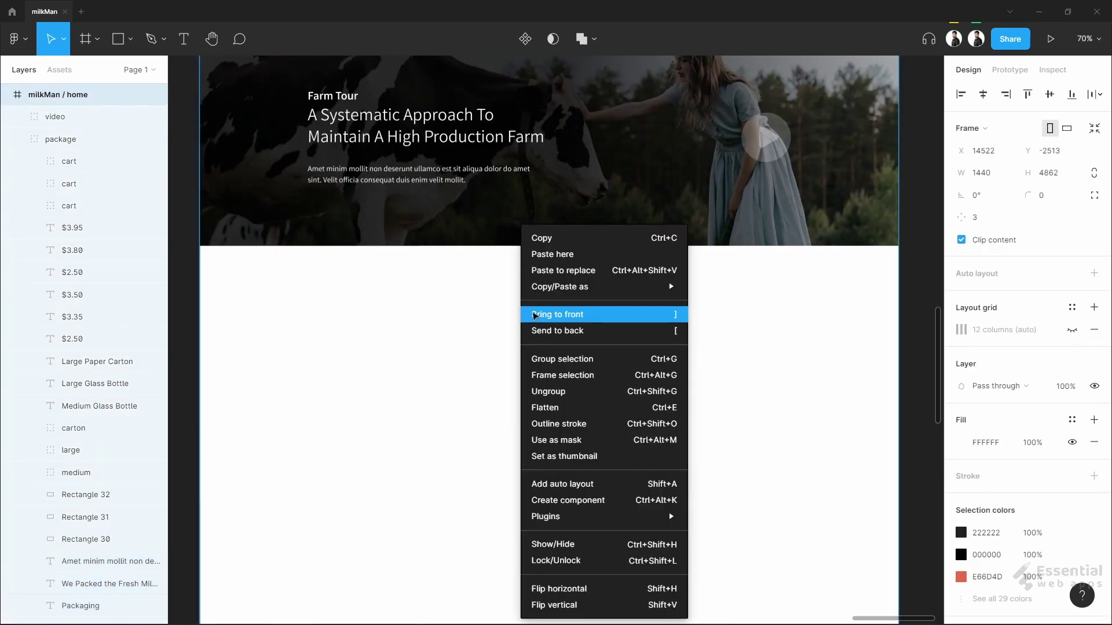
click(564, 254)
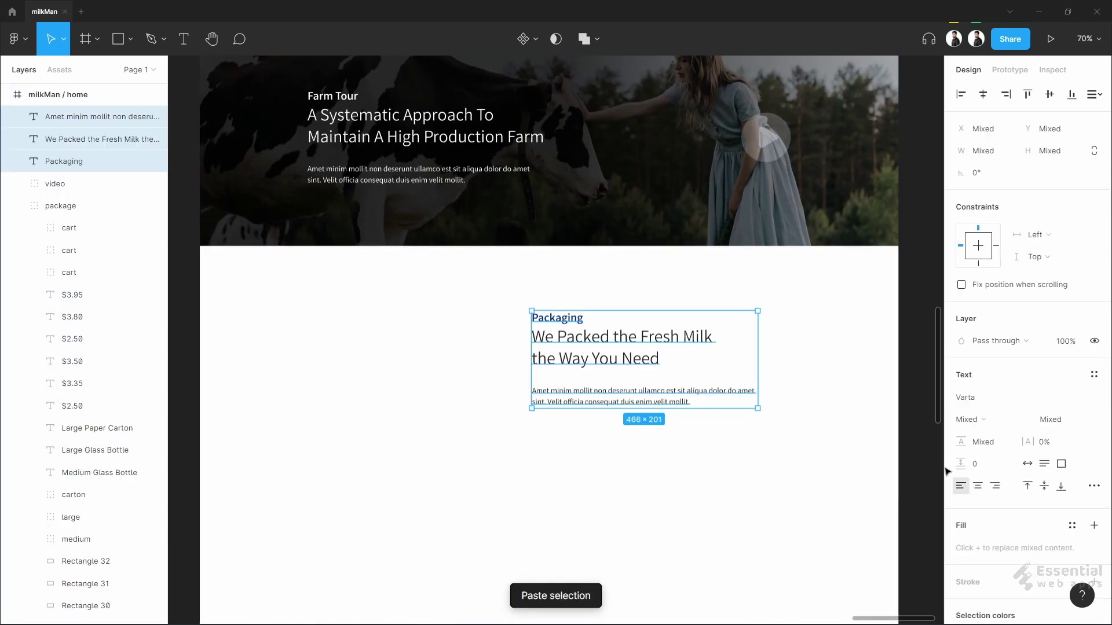
- Centre-align the pasted texts and centre the heading, title and description horizontally in the frame
click(978, 487)
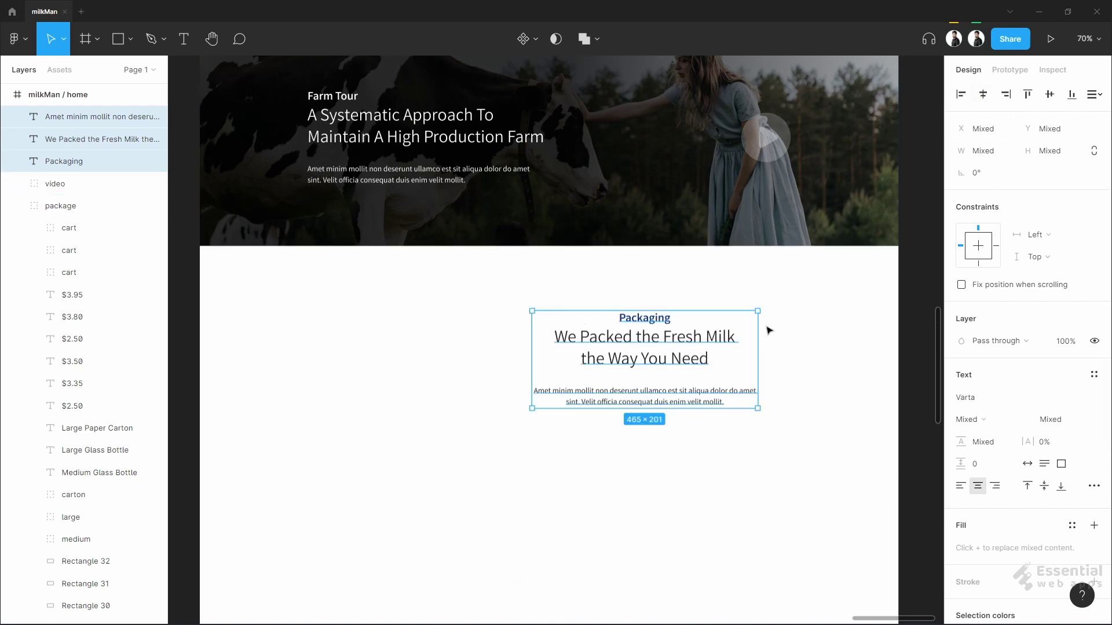
click(662, 297)
click(645, 318)
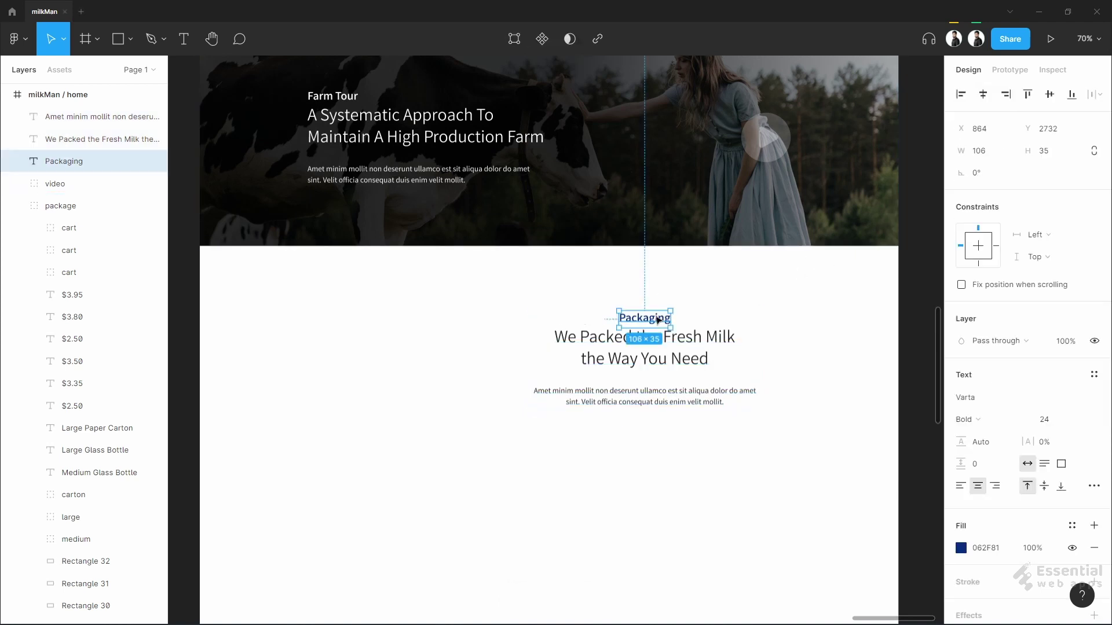
click(983, 94)
click(689, 342)
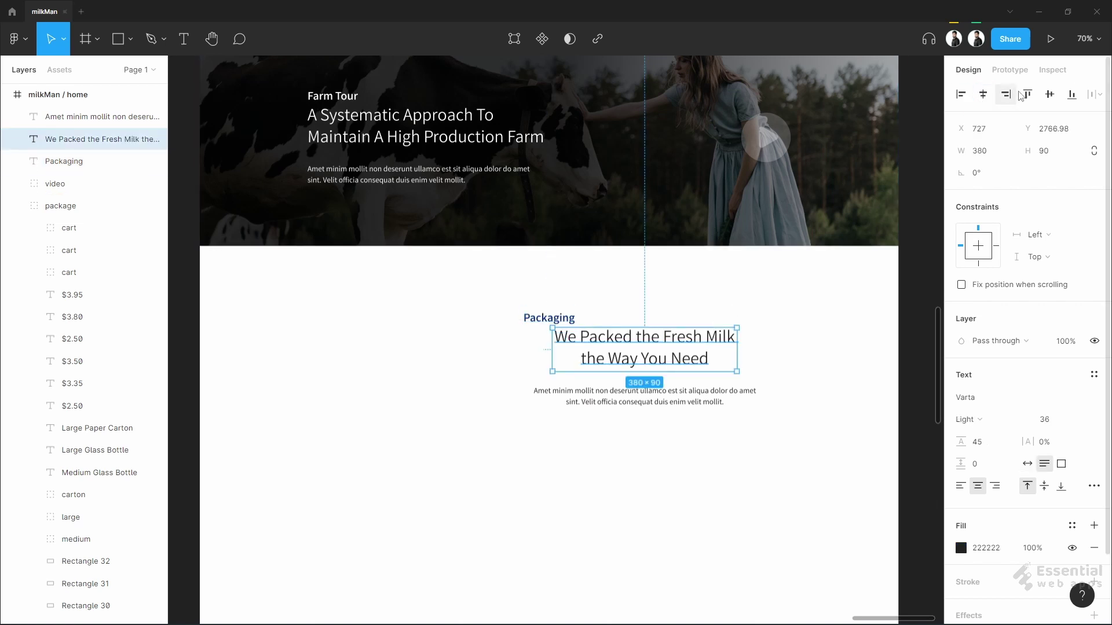
click(982, 94)
click(677, 398)
click(983, 94)
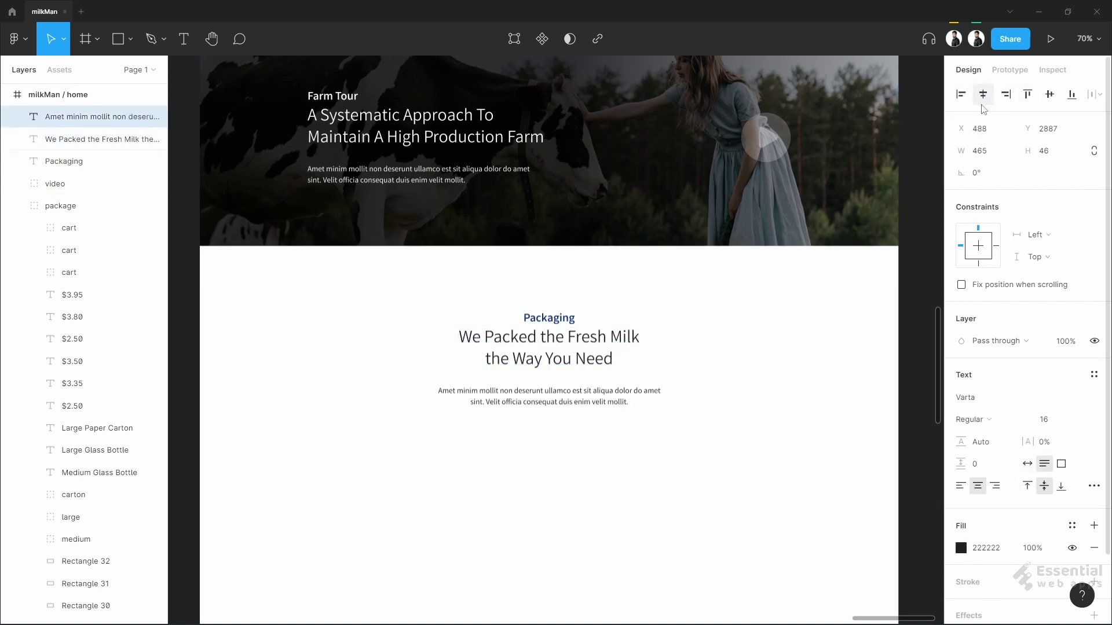
- Move the three centred texts up together so that the heading sits at Y 2688
click(729, 359)
scroll(569, 359, up, 1)
click(560, 311)
shift+click(550, 359)
shift+click(543, 398)
scroll(538, 371, up, 2)
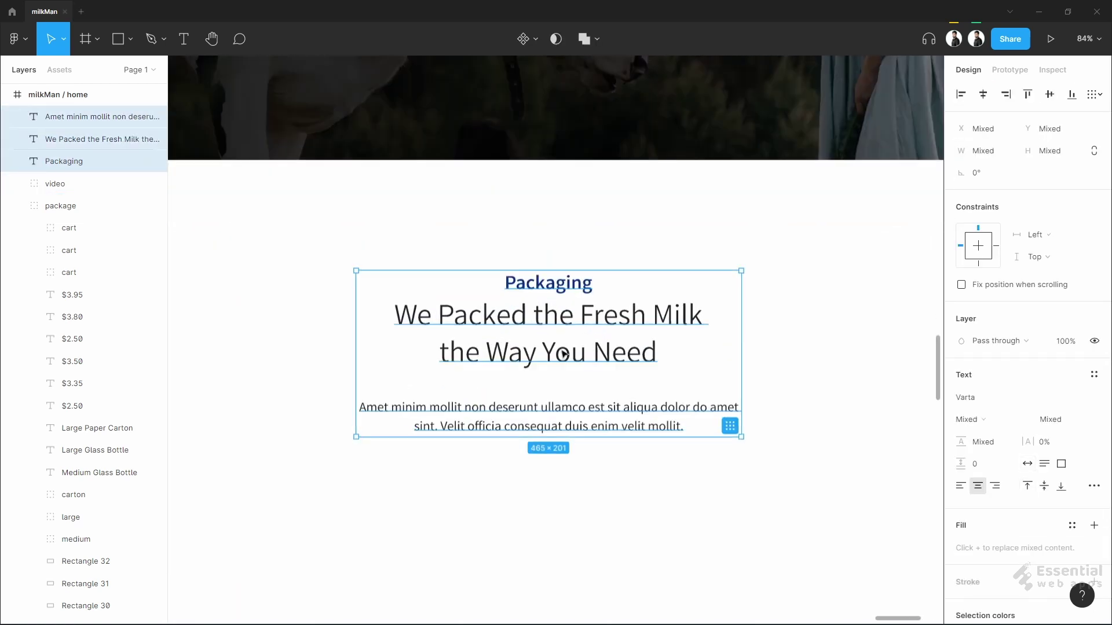
key(shift+Up)
key(shift+Up)
key(shift+Up)
key(shift+Up)
click(657, 456)
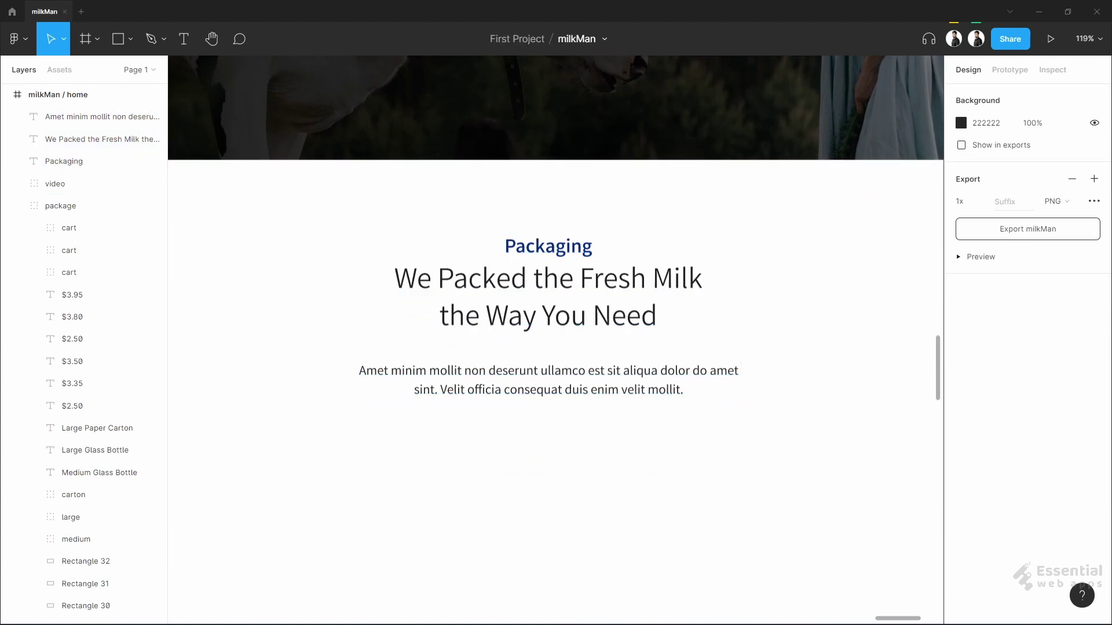
scroll(602, 247, up, 1)
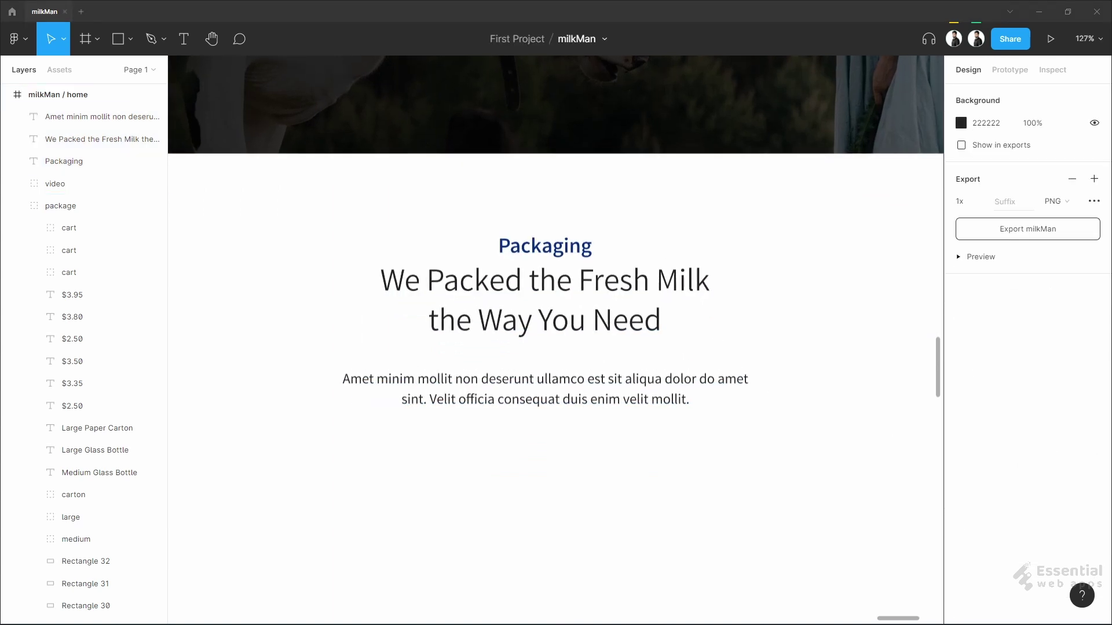
- Change the copied heading to "Testimonial" and the title to "What Our Customers Say About Us"
double_click(553, 247)
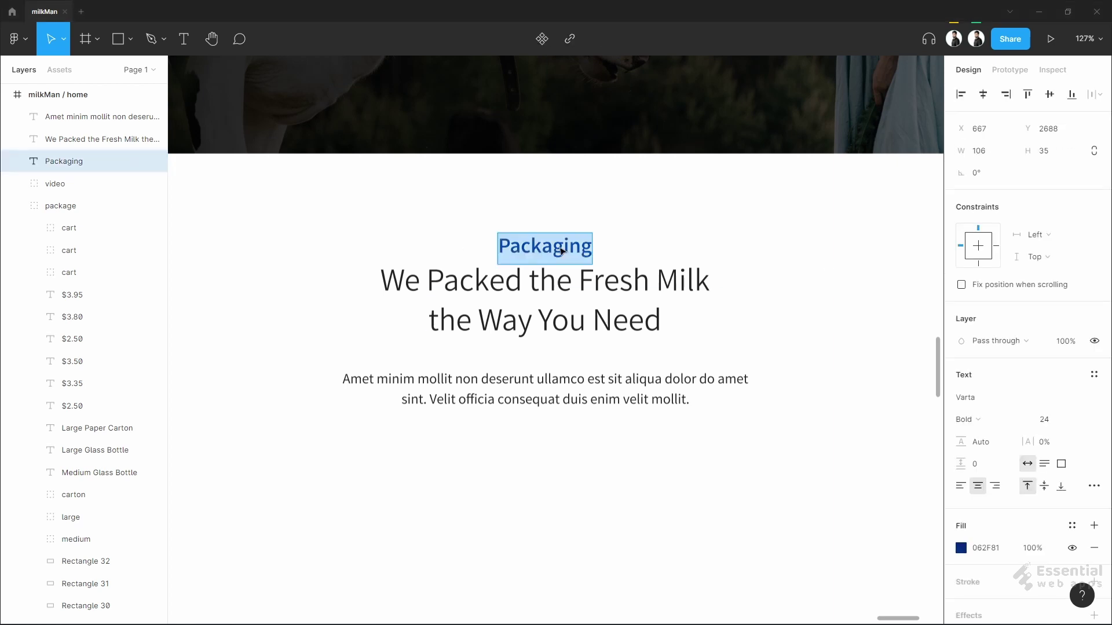
text(Testimonial)
key(Escape)
double_click(489, 284)
text(What Our Customers Say About Us)
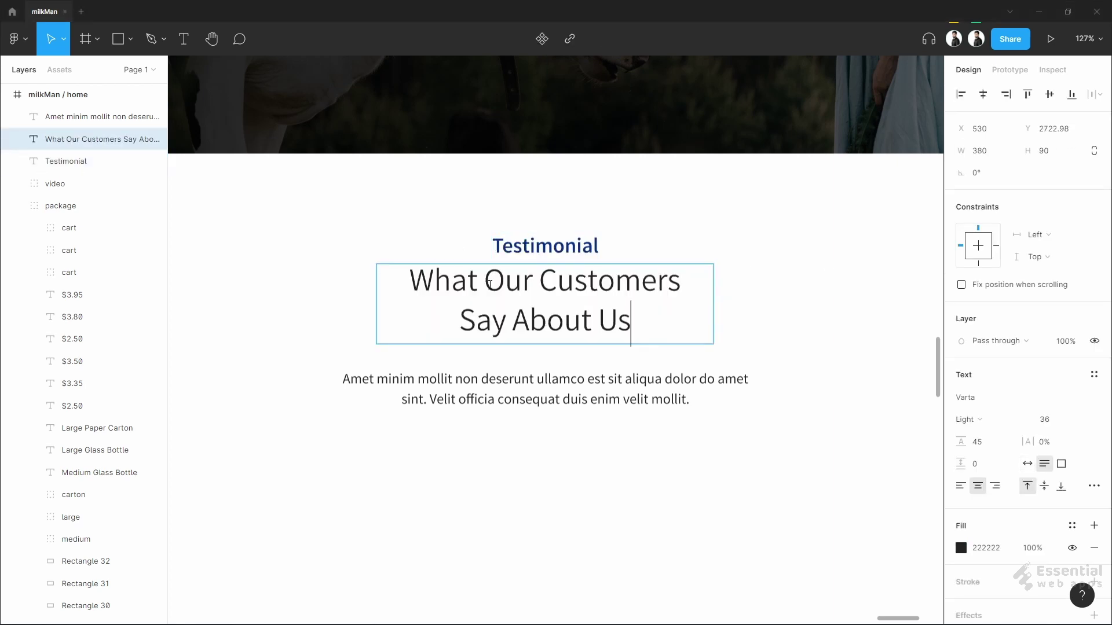
click(806, 347)
scroll(799, 359, down, 5)
drag(799, 359, 740, 244)
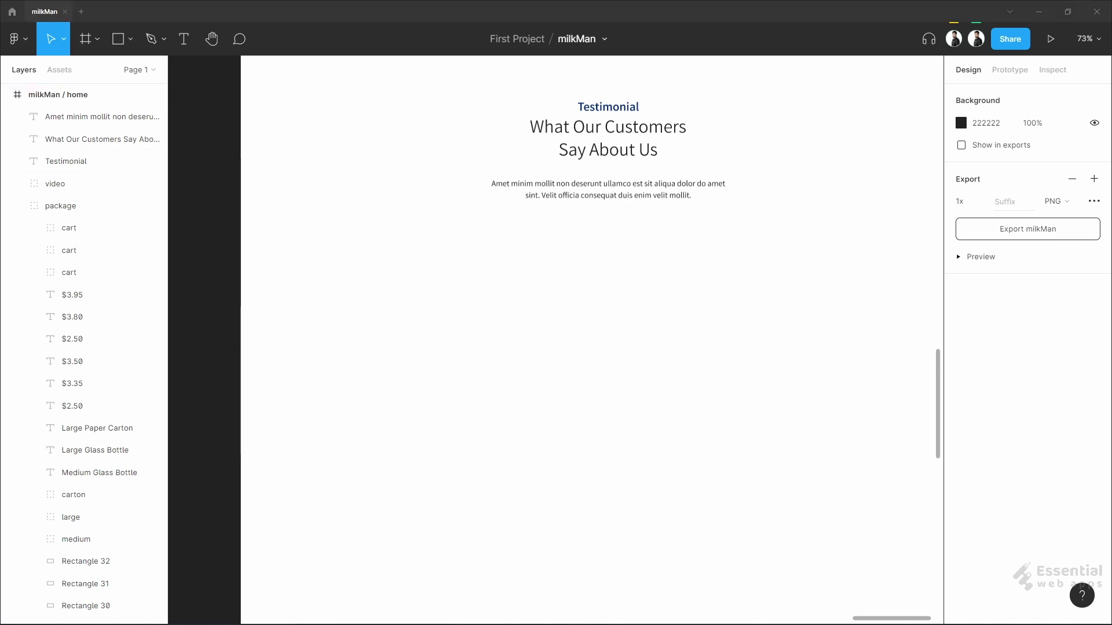
- Show the 12-column layout grid of the milkMan / home frame
click(103, 95)
click(1072, 330)
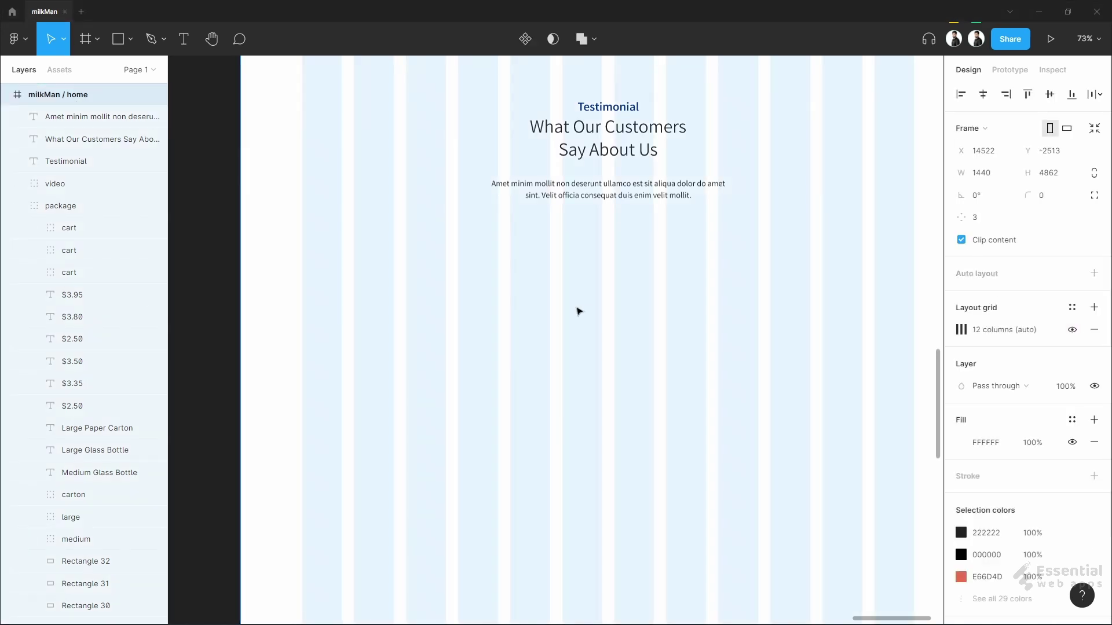
text(What Our Customers Say About Us)
key(ctrl+z)
click(523, 318)
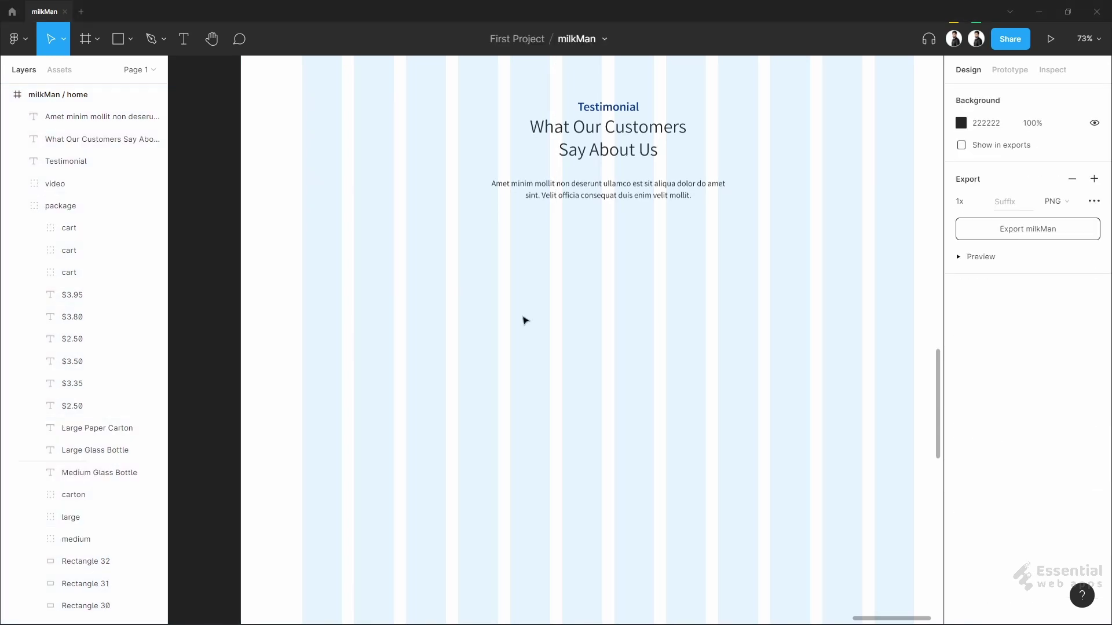
- Add the customer quote beginning "Not sure if anybody has told you this" below the Testimonial heading at X 324, Y 3014
text(Not sure if anybody has told you this, but you guys have the best chocolate milk I have ever had. And anybody who we reluctantly share with agree.)
scroll(533, 331, up, 3)
scroll(535, 333, up, 3)
drag(553, 457, 442, 446)
scroll(352, 335, down, 2)
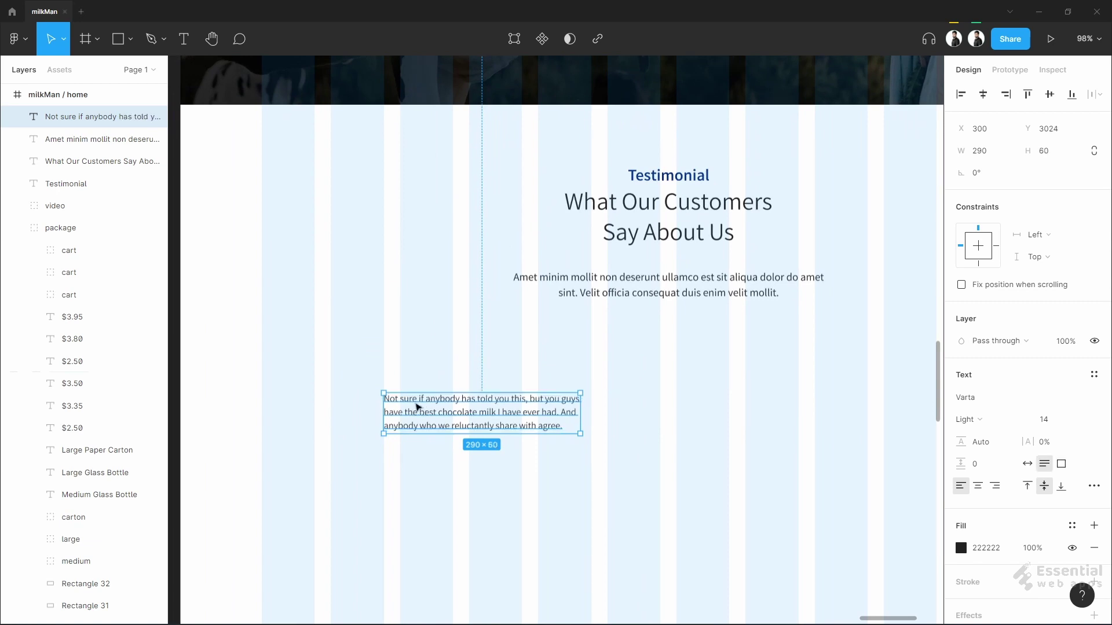
drag(414, 407, 428, 401)
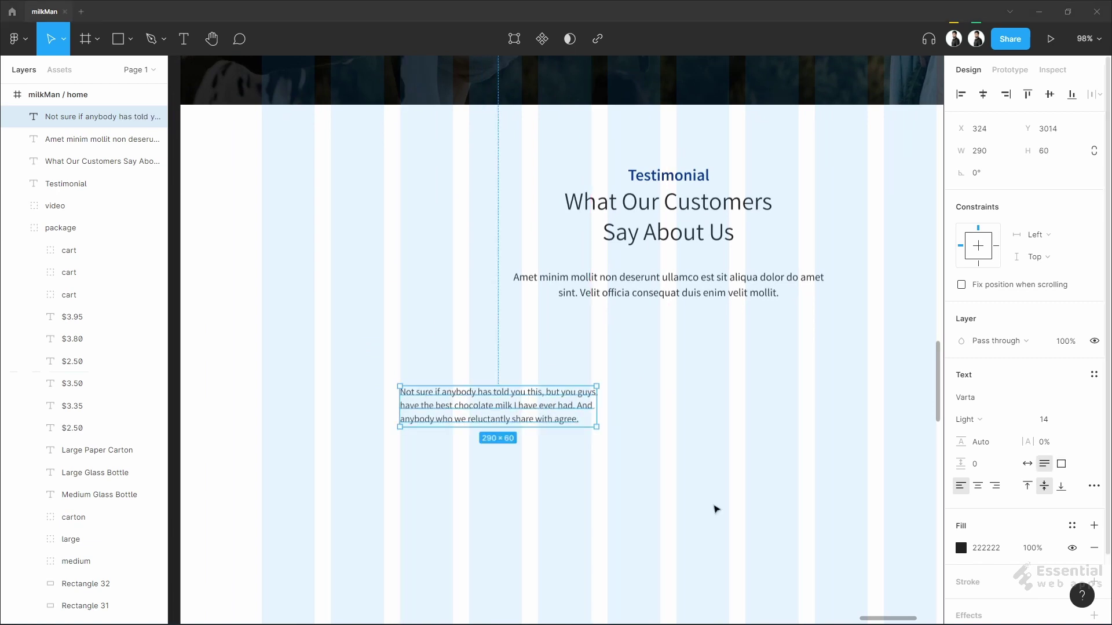
- Add the customer's name and country in bold below the quote at X 324 and increase the spacing between the two texts
text(- Lou , Australia)
scroll(465, 455, up, 5)
drag(622, 233, 388, 451)
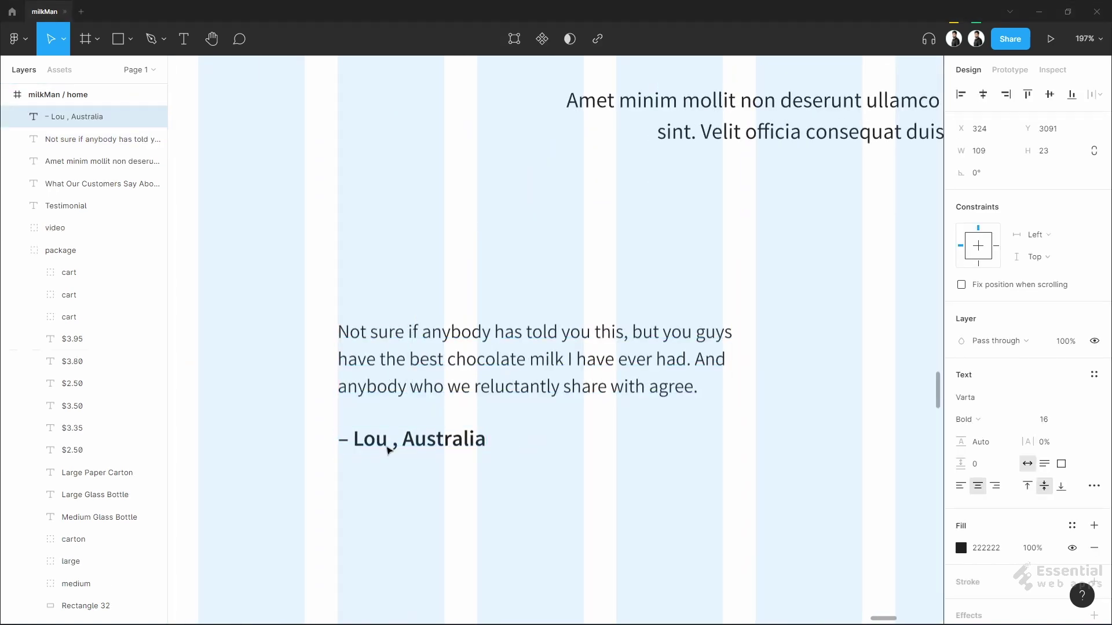
shift+click(400, 389)
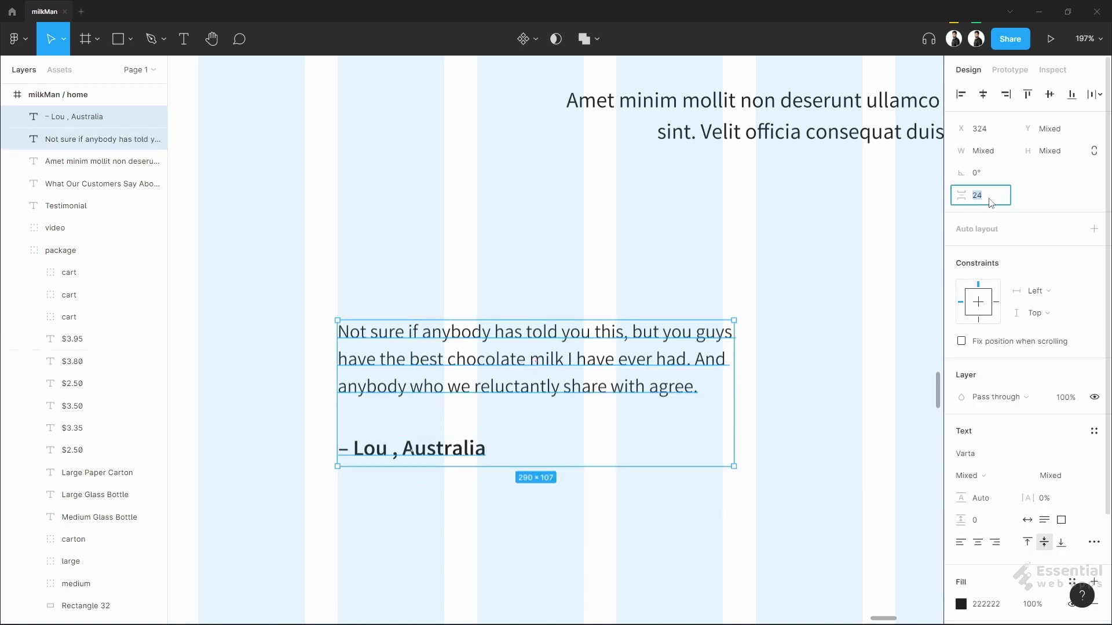
click(547, 541)
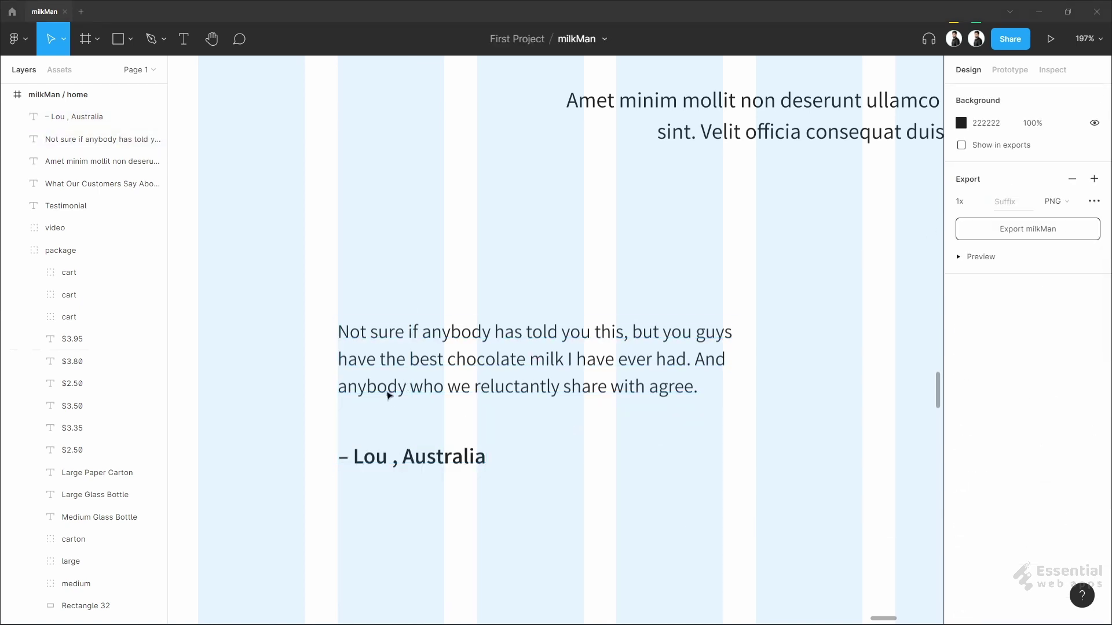
- Draw a 290 px horizontal line beneath the customer's name, spanning the width of the quote
click(131, 39)
click(86, 90)
scroll(383, 472, down, 1)
mouse_move(339, 455)
mouse_down()
mouse_move(715, 455)
mouse_move(733, 469)
mouse_up()
- Set the line's stroke colour to 062F81 and its thickness to 2
click(978, 433)
text(00062F)
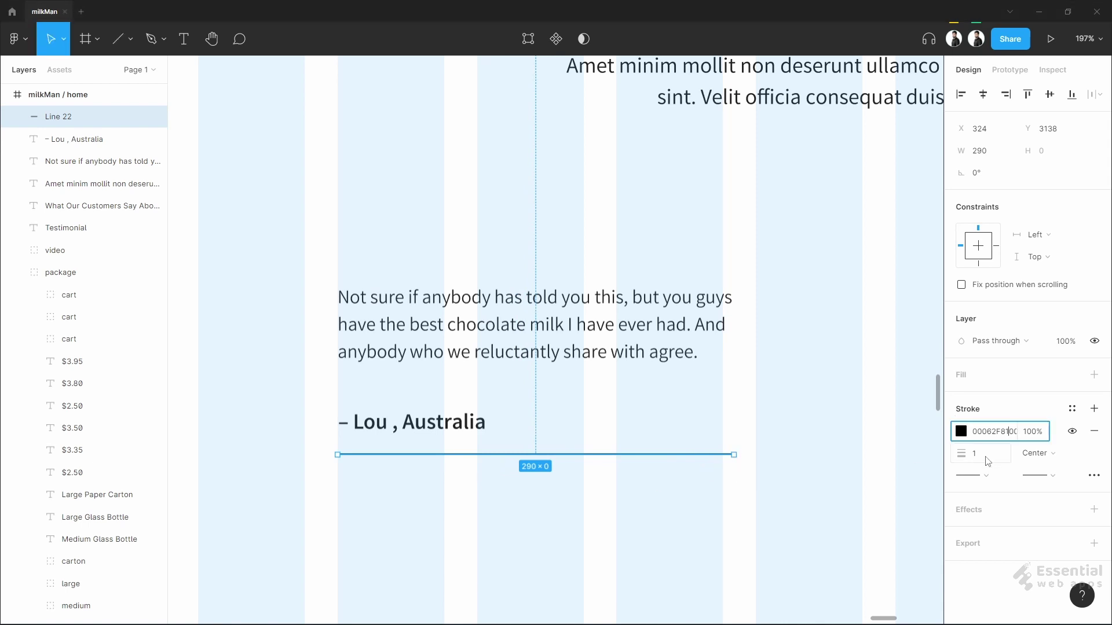
click(985, 458)
text(2)
key(Return)
click(731, 505)
click(720, 454)
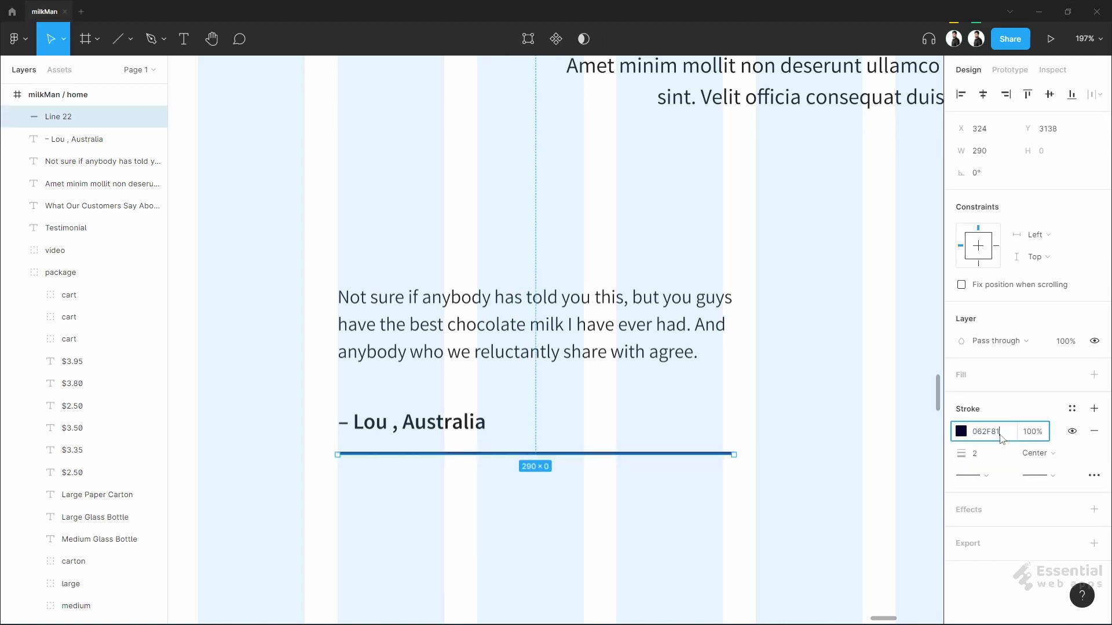
click(572, 544)
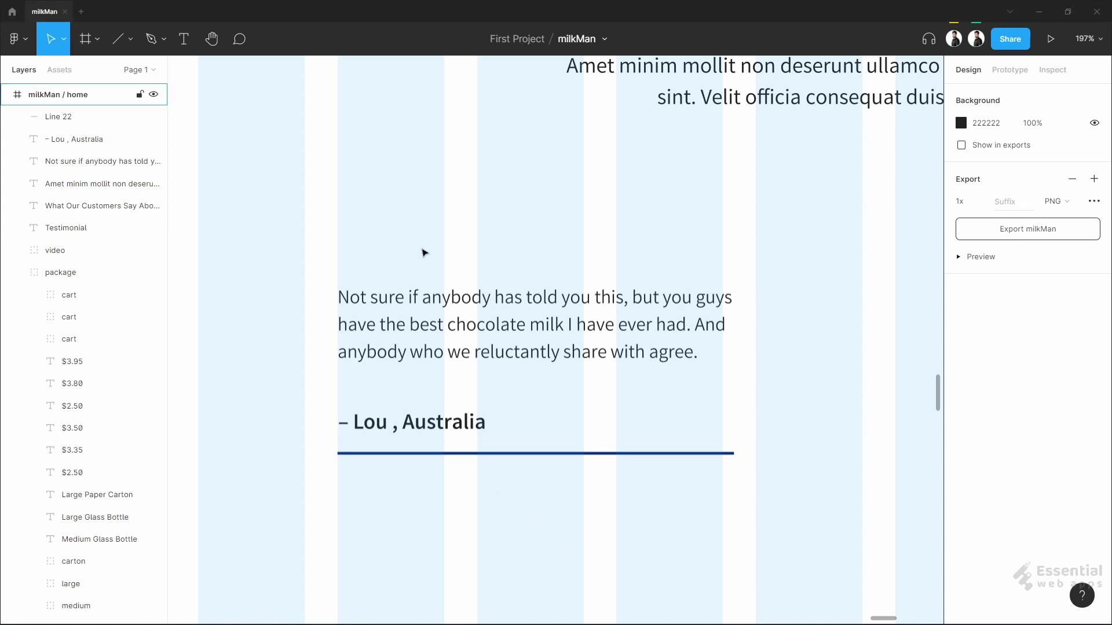
- Paste the red quotation mark shape and place it above the quote at X 324, Y 2990
key(ctrl+v)
scroll(472, 302, up, 1)
drag(449, 332, 551, 431)
drag(675, 449, 411, 358)
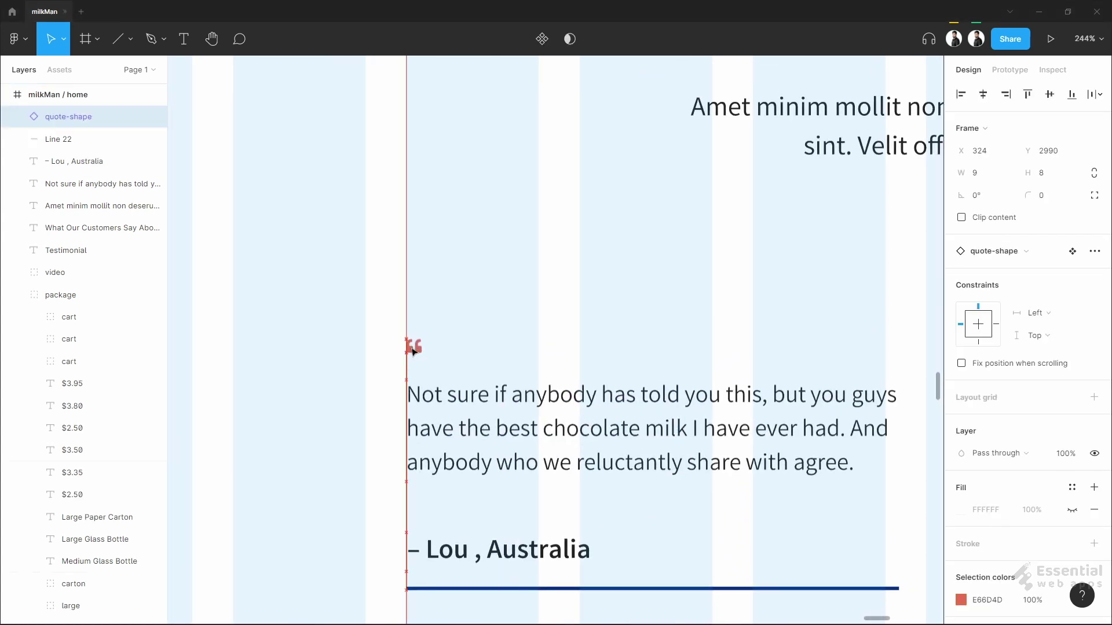
- Set the vertical spacing between the customer's name and the blue line to 15
scroll(457, 376, down, 5)
click(479, 360)
click(494, 323)
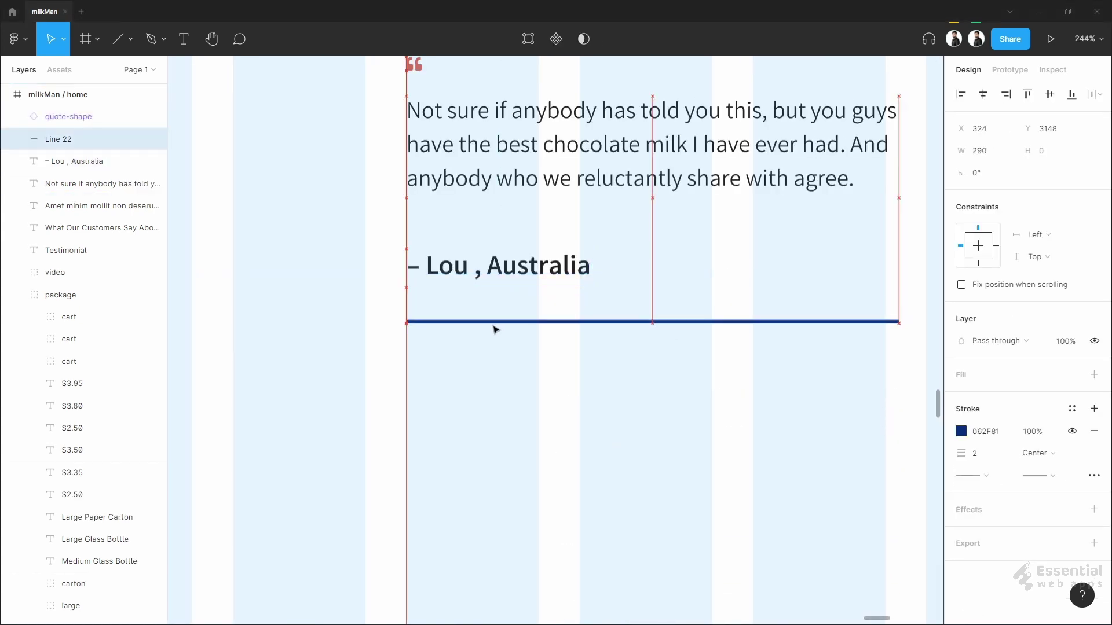
shift+click(495, 267)
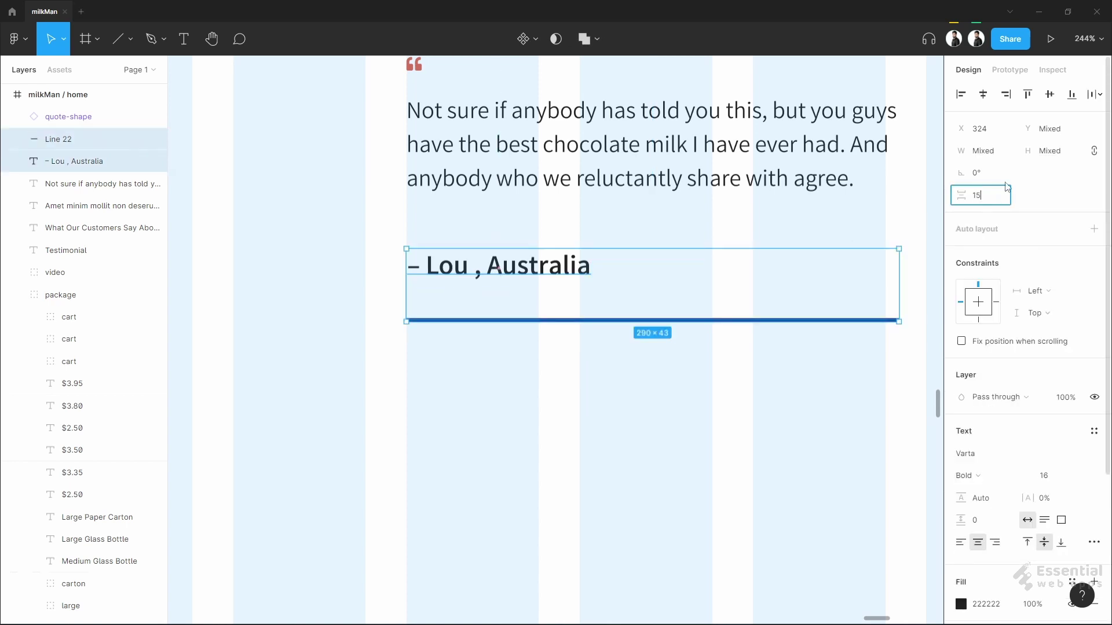
key(Return)
click(601, 384)
- Duplicate the complete testimonial beside the original at the same height, making the pair 640 px wide
scroll(601, 383, down, 5)
drag(601, 383, 414, 430)
scroll(404, 425, up, 1)
drag(269, 266, 499, 406)
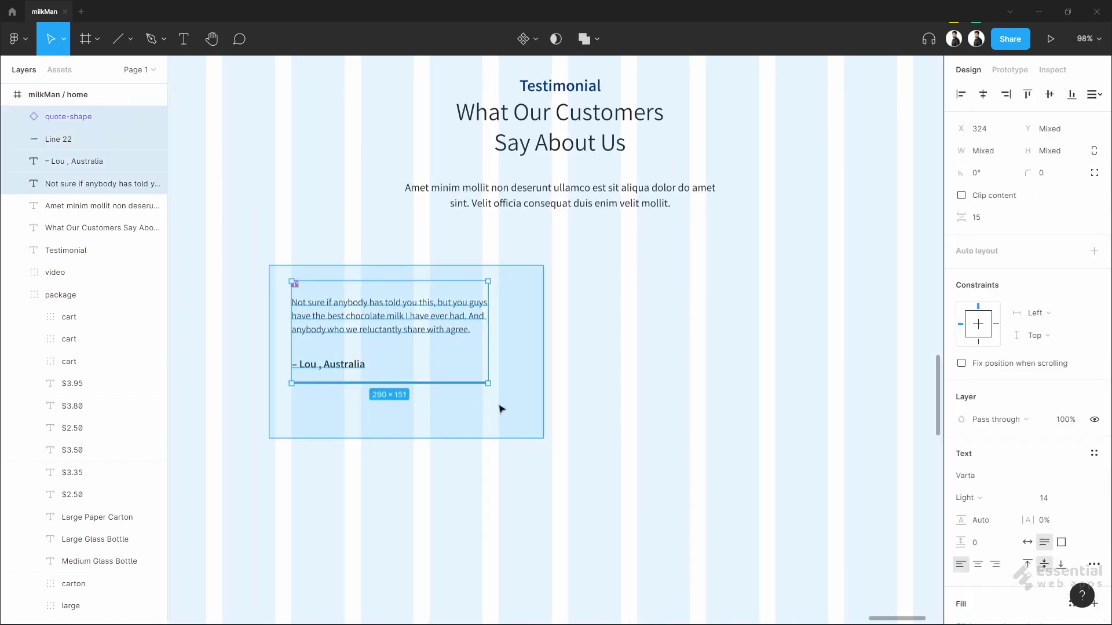
drag(357, 311, 597, 324)
key(Left)
key(Left)
key(Left)
key(Left)
key(Left)
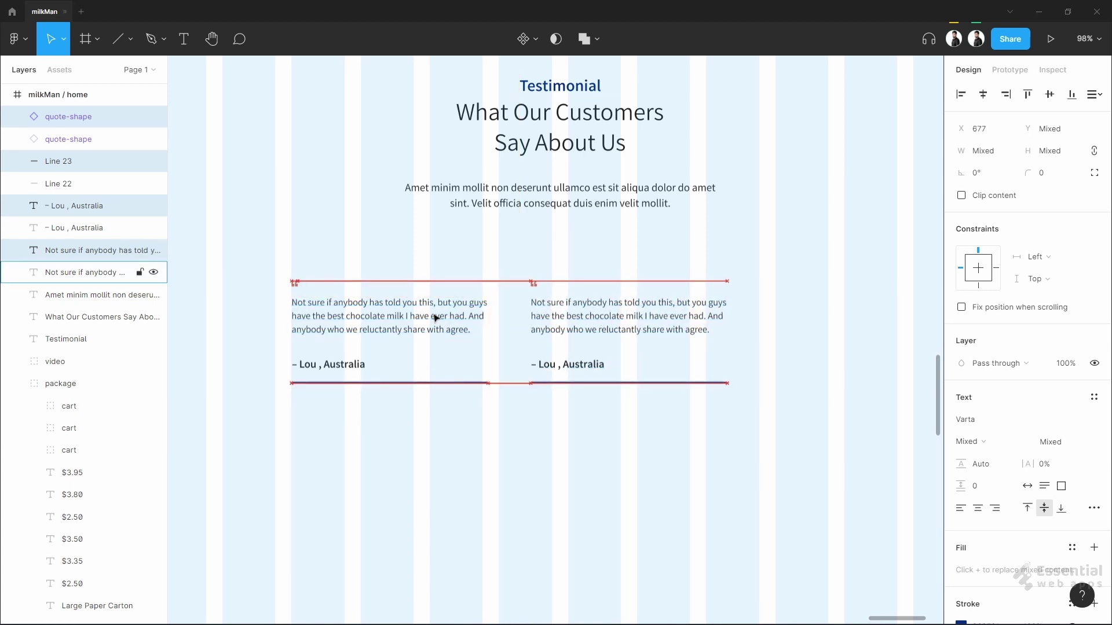
key(Left)
key(Left)
key(Left)
key(Left)
- Hide the home frame's layout grid
drag(268, 266, 675, 429)
click(52, 97)
key(ctrl+shift+4)
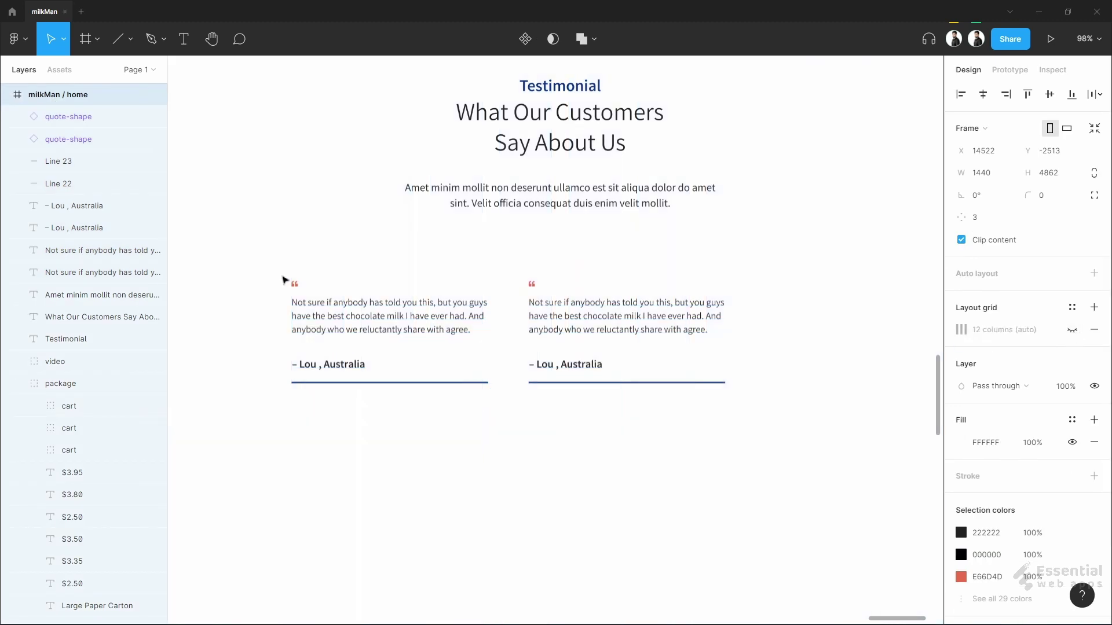
- Centre the two testimonials under the section description and nudge them down about 20 px
scroll(674, 405, down, 2)
drag(296, 272, 743, 441)
drag(427, 330, 519, 315)
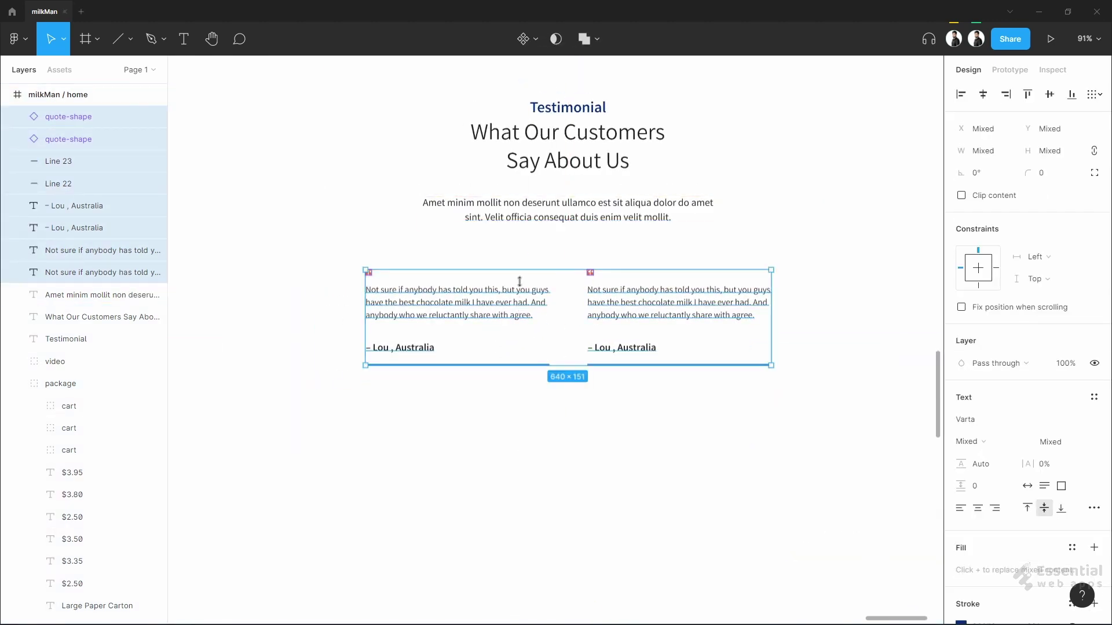
key(shift+Down)
key(shift+Down)
click(560, 425)
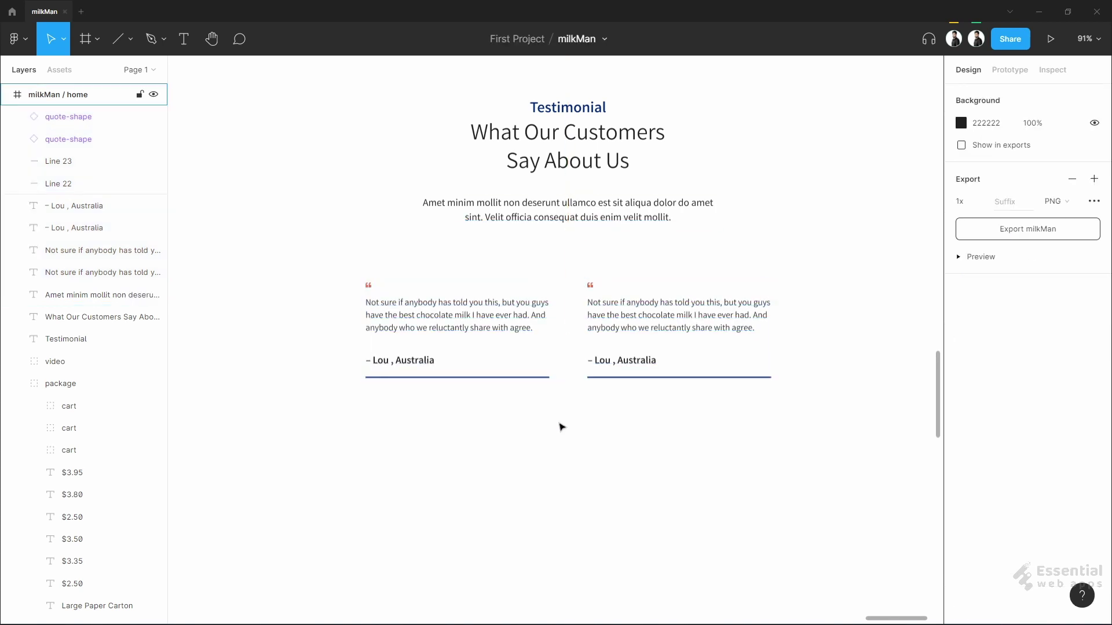
- Show the home frame's layout grid
scroll(560, 428, down, 3)
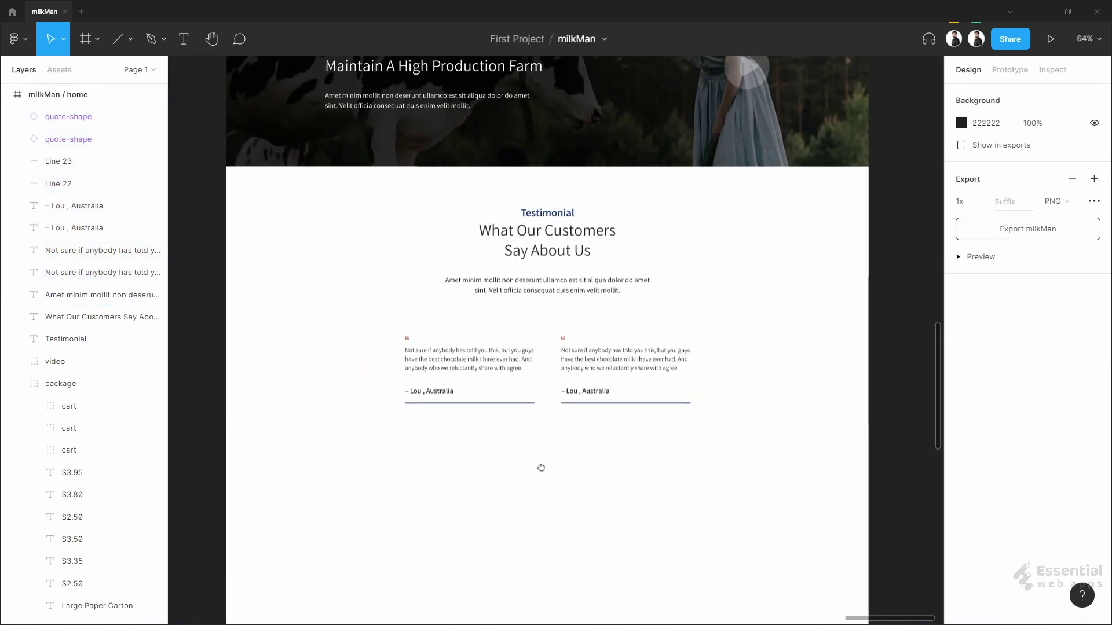
click(63, 94)
click(1072, 329)
click(622, 498)
- Group all elements of the Testimonial section and name the group testimonials
drag(363, 188, 725, 457)
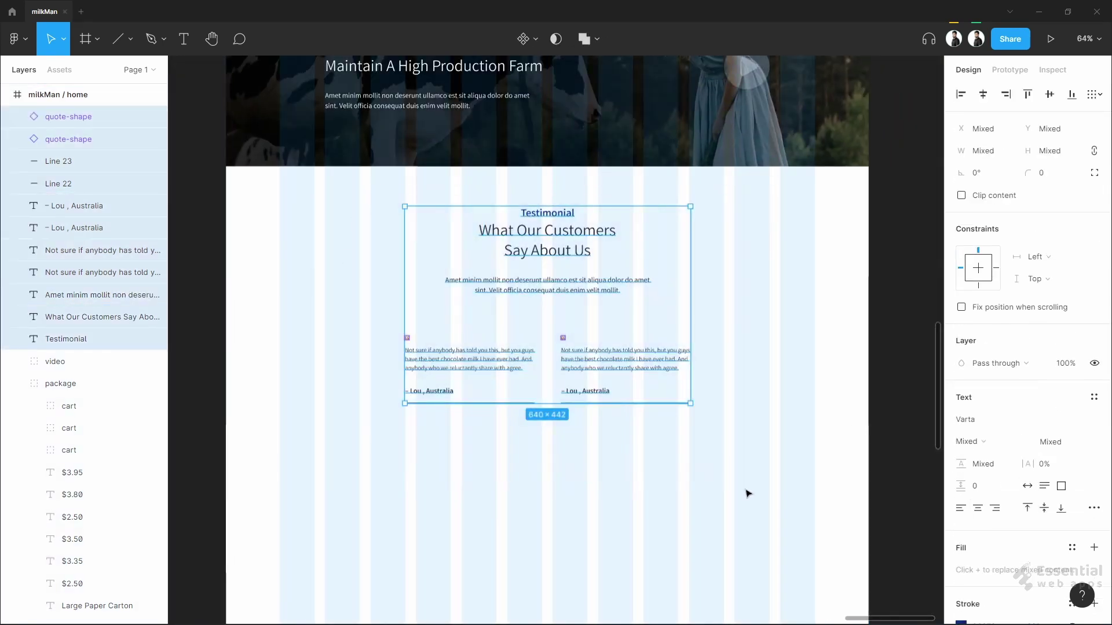
key(ctrl+g)
double_click(66, 116)
text(tes)
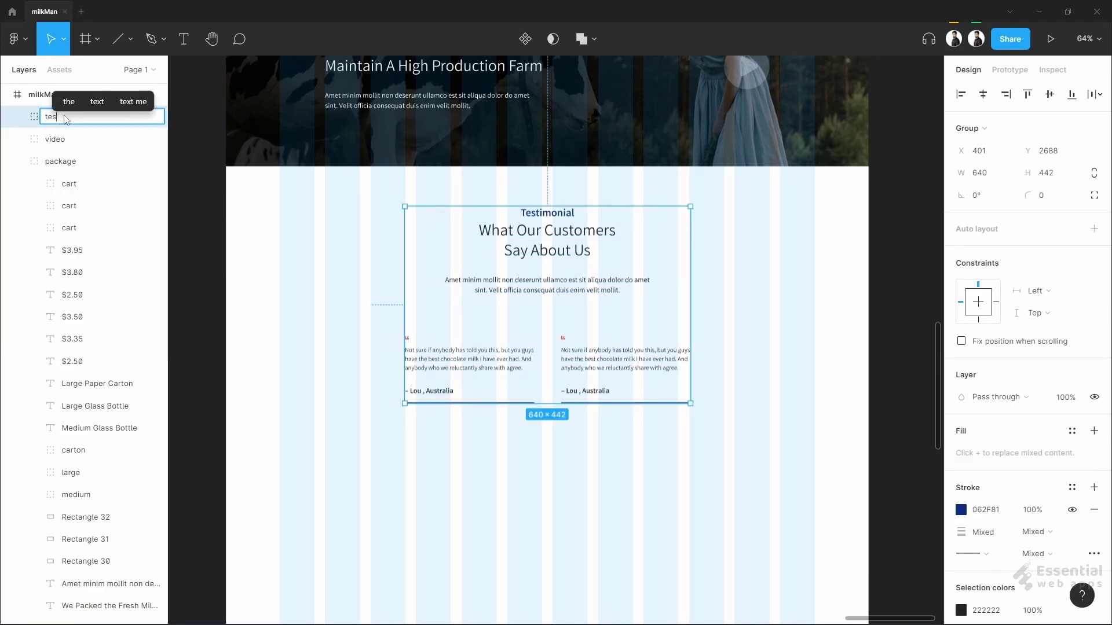
text(tim)
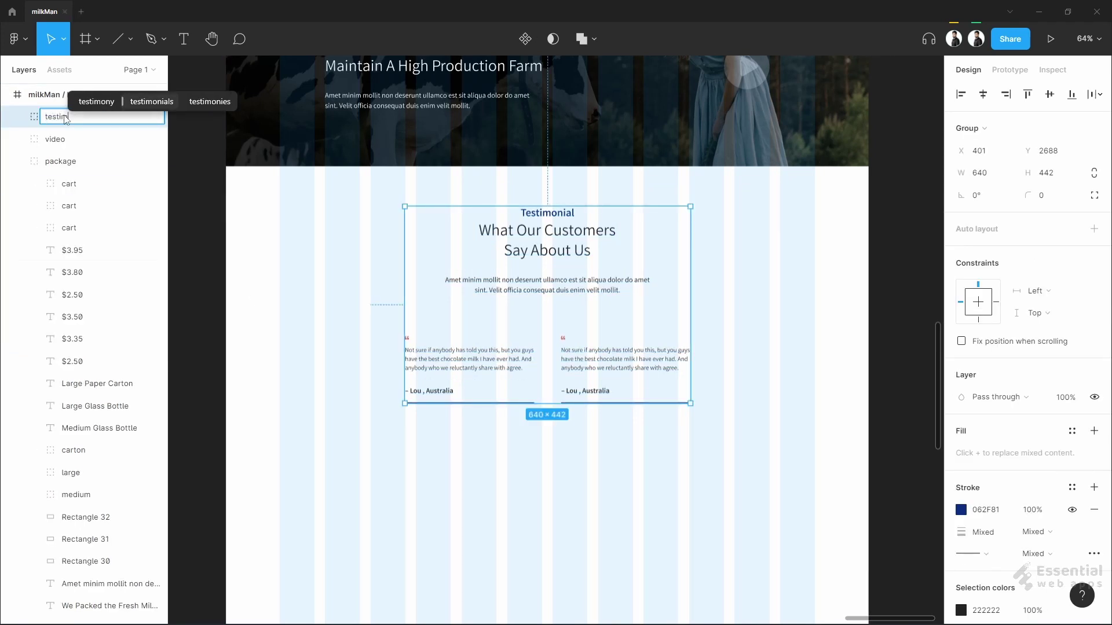
text(onials)
click(312, 282)
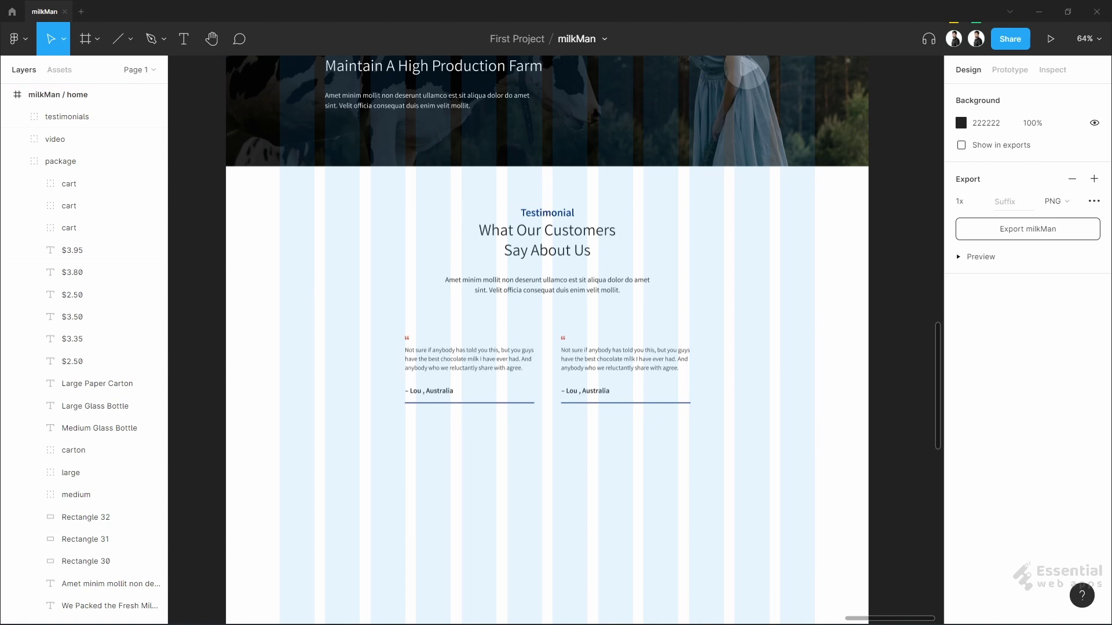
- Add the text 50+ below the first testimonial, near its outer edge
scroll(584, 453, down, 4)
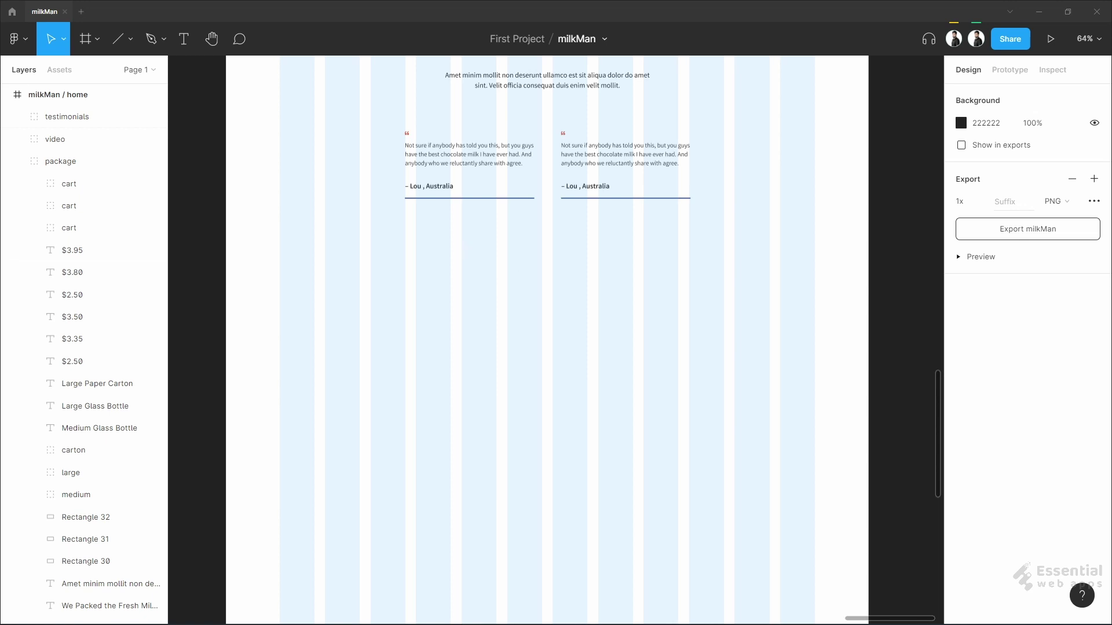
click(132, 43)
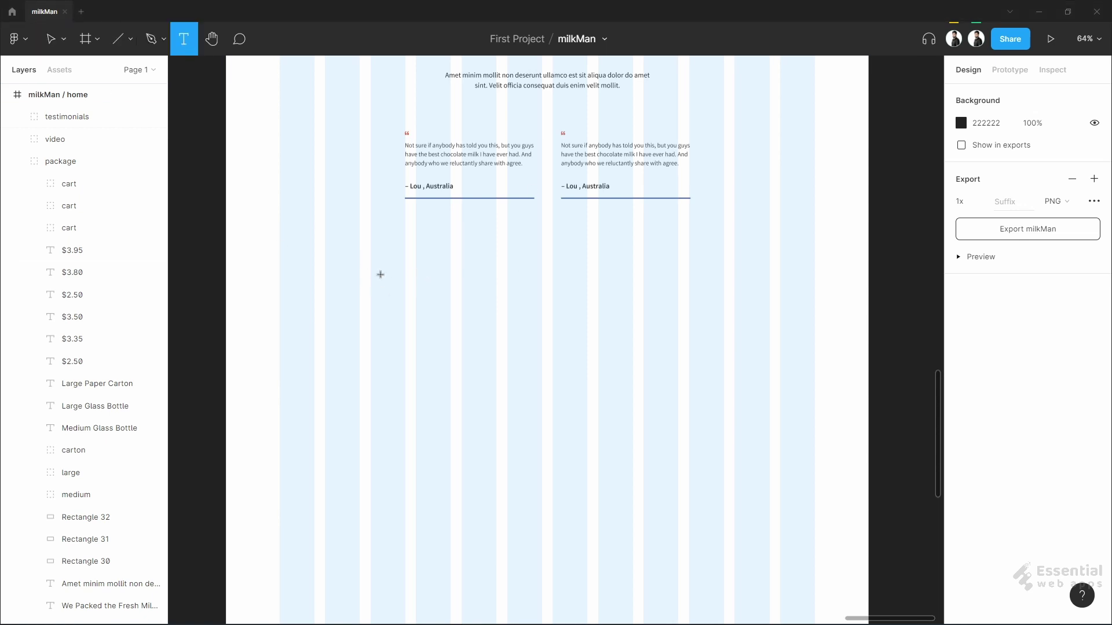
key(ctrl+v)
key(ctrl+z)
click(339, 274)
text(50+)
click(474, 329)
- Set the 50+ text's font size to 64 and its line height to 60
scroll(379, 278, up, 3)
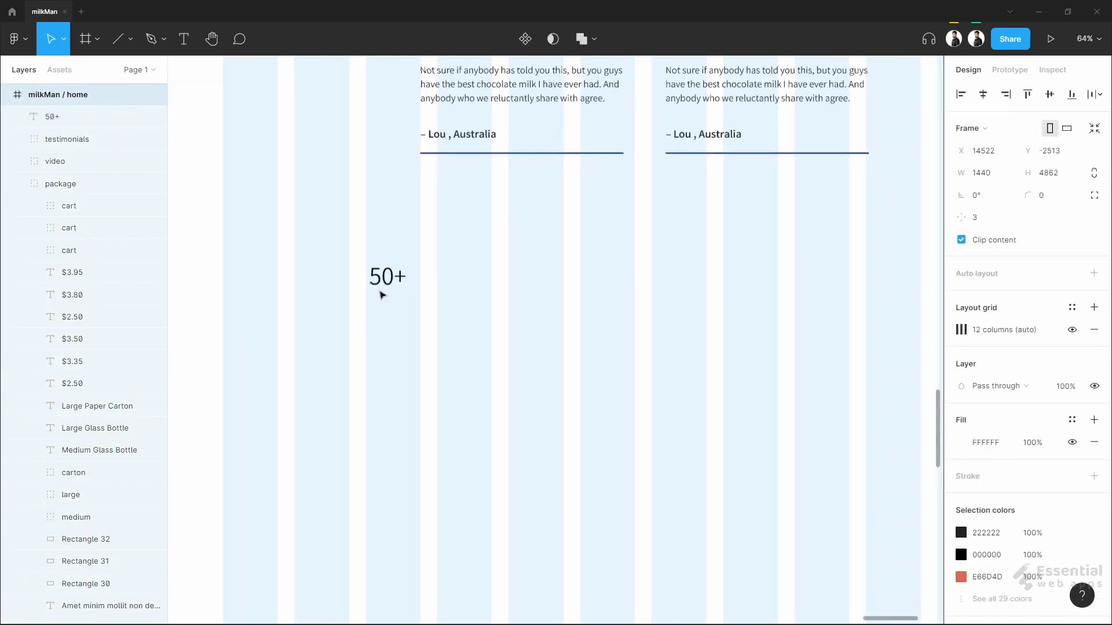
right_click(450, 347)
click(392, 345)
click(392, 275)
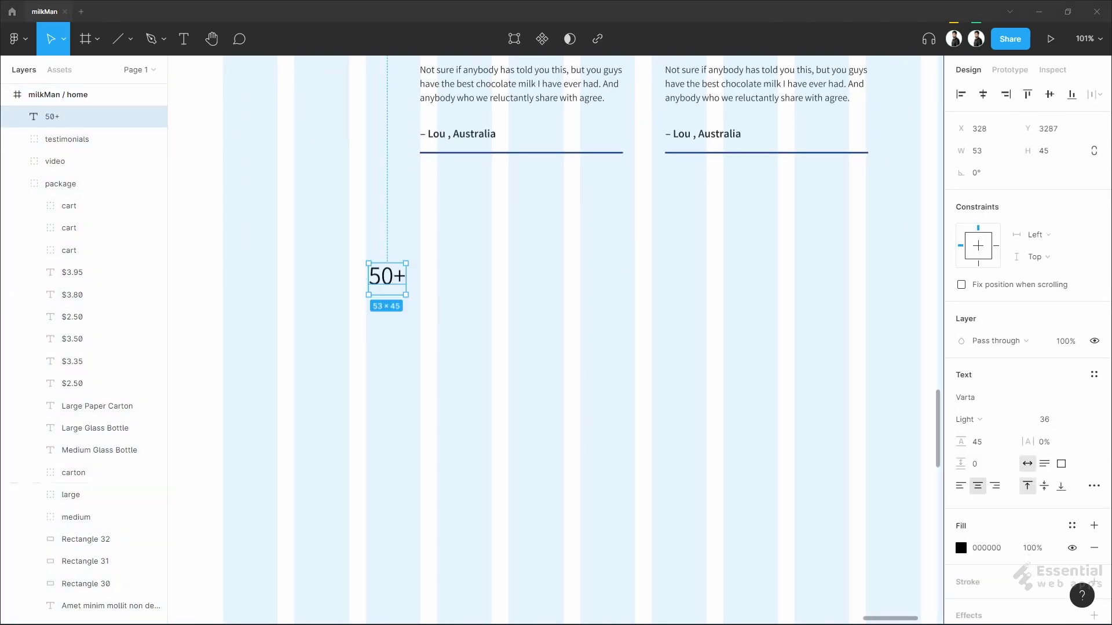
click(1064, 422)
text(64)
key(Return)
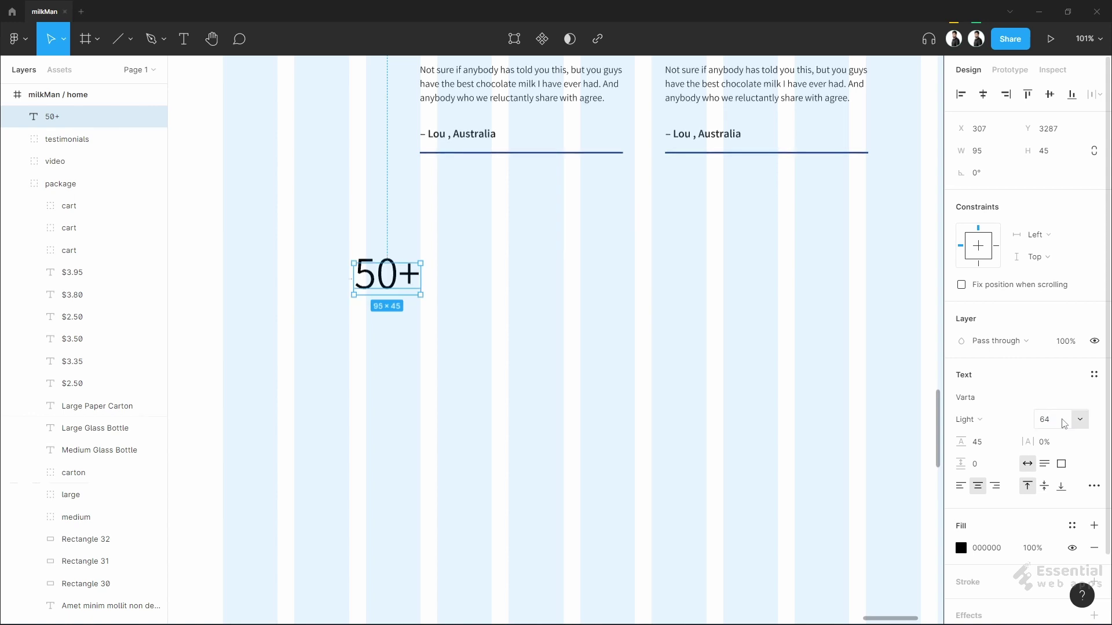
click(991, 445)
text(60)
key(Return)
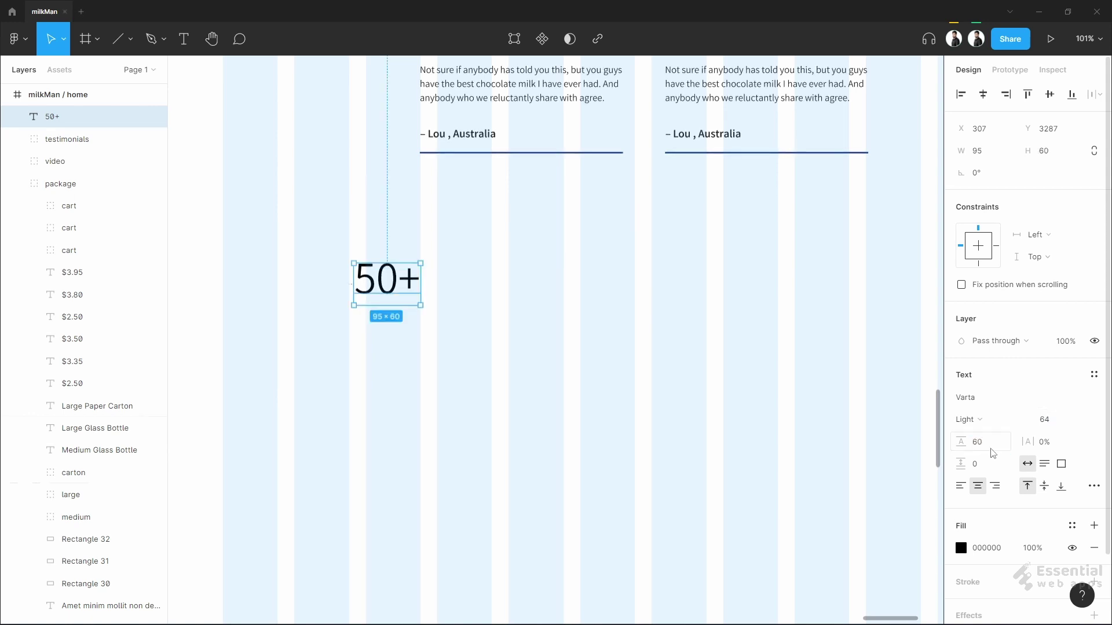
- Set the 50+ text's fill to E66D4D and its weight to Bold
click(990, 548)
text(E66D6D)
key(Return)
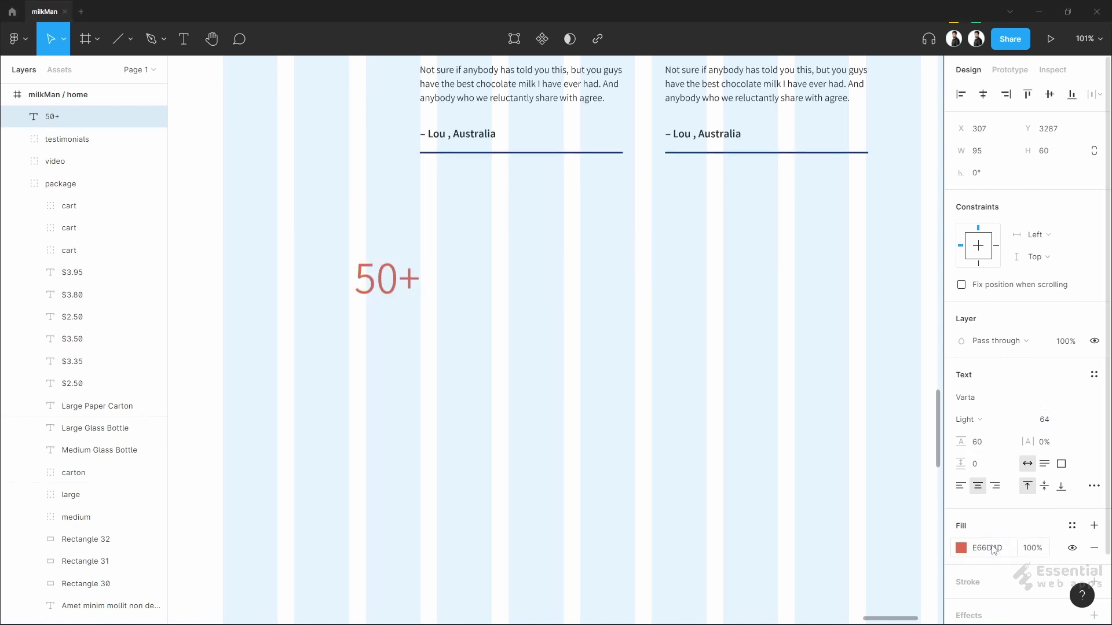
click(968, 419)
click(978, 475)
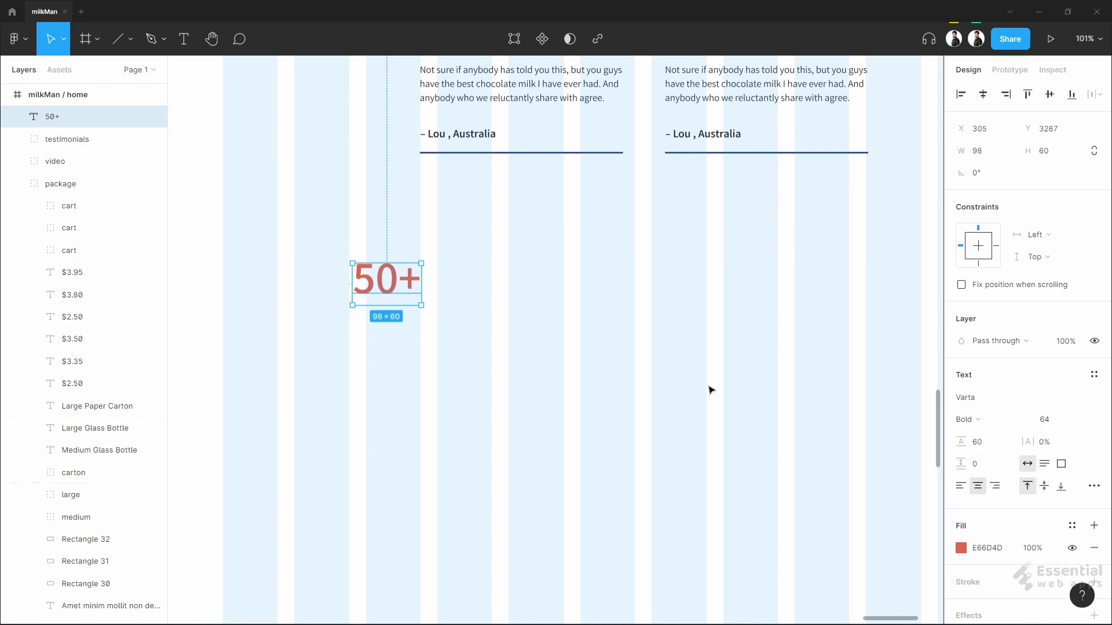
- Move the 50+ text so that it starts at the second grid column, at X 222 and Y 3282
click(678, 362)
scroll(613, 363, down, 1)
scroll(523, 406, up, 2)
drag(439, 375, 384, 371)
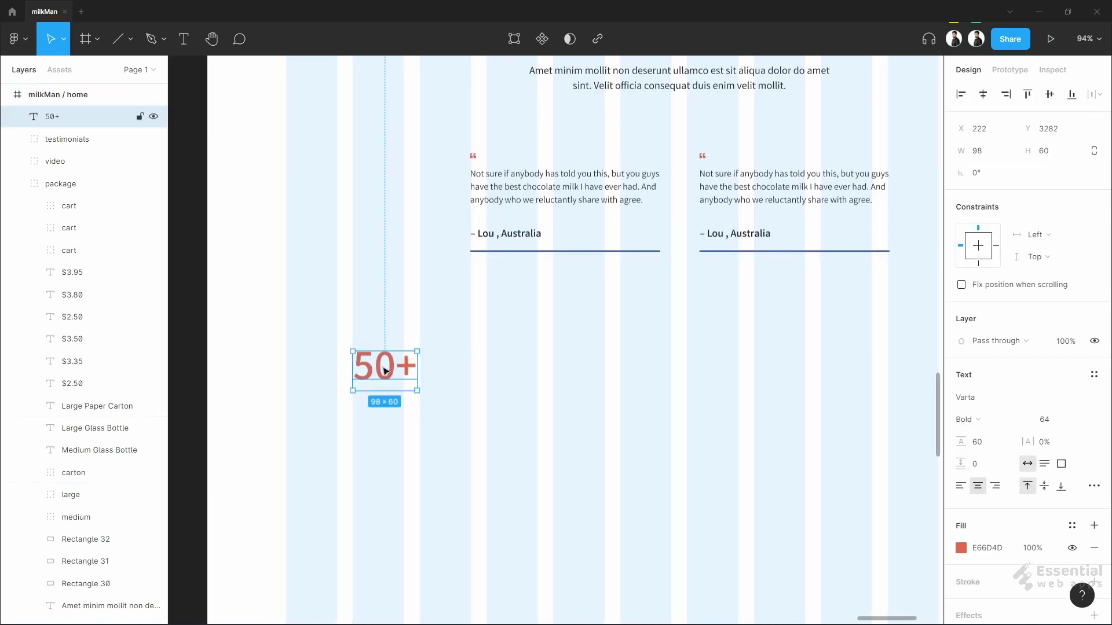
- Paste the Years of Experience label beside 50+ and set the horizontal spacing between them to 30
key(ctrl+v)
drag(554, 339, 462, 364)
scroll(461, 384, up, 3)
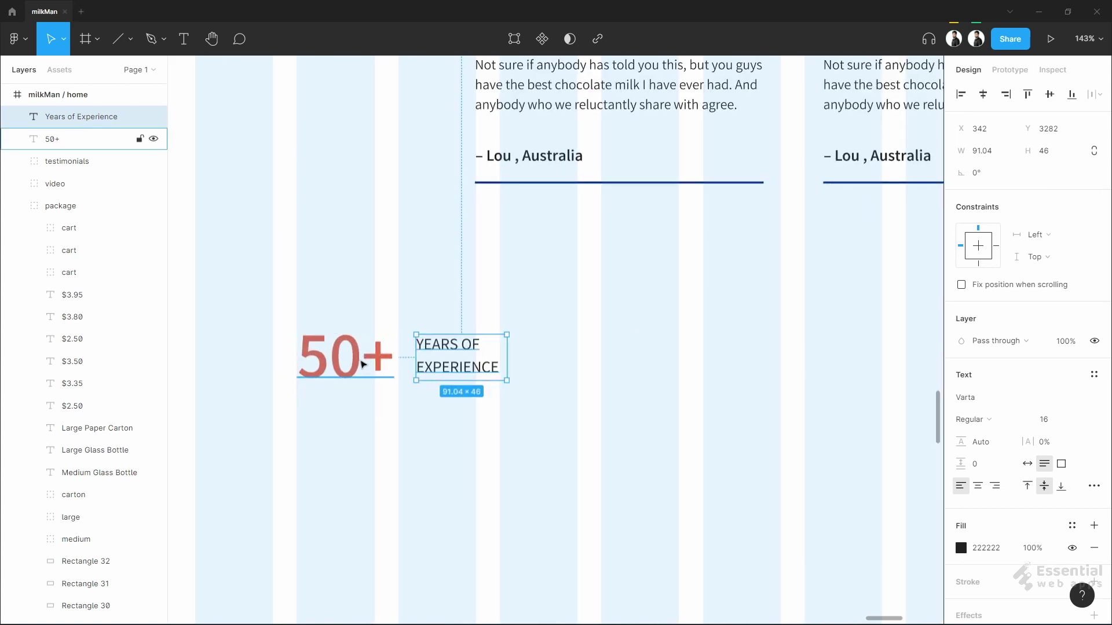
shift+click(363, 364)
click(988, 196)
text(35)
key(Return)
- Try to align the 50+ figure and its label by their vertical centres
click(594, 386)
scroll(594, 385, down, 4)
drag(592, 390, 460, 403)
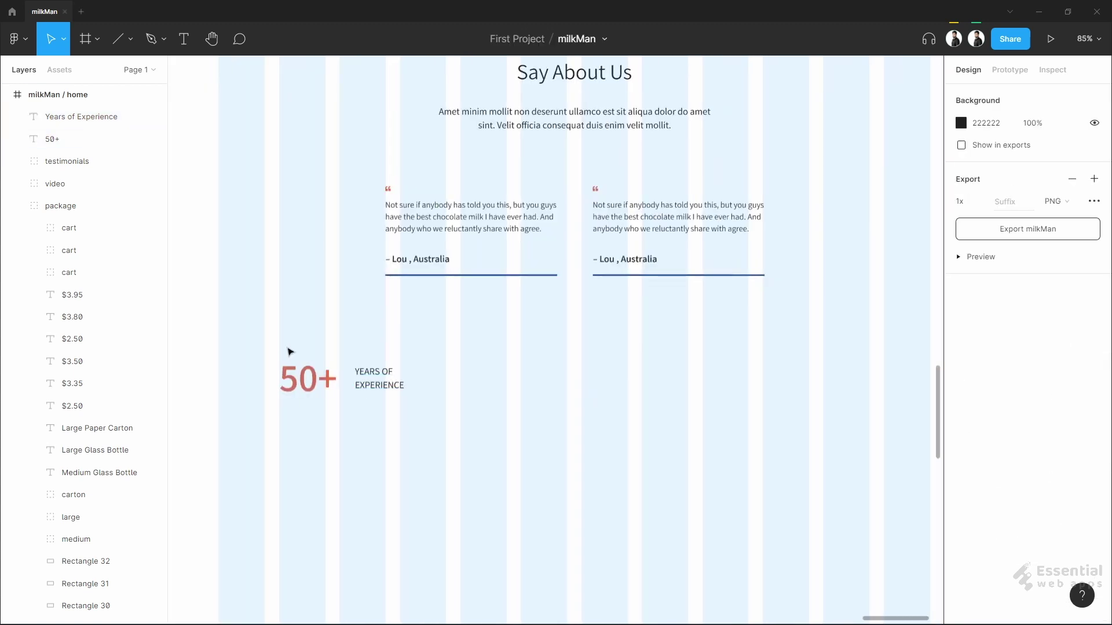
drag(288, 348, 418, 403)
click(1050, 94)
key(ctrl+z)
key(ctrl+z)
- Duplicate the 50+ figure and its label to the right at the same height
drag(270, 354, 428, 413)
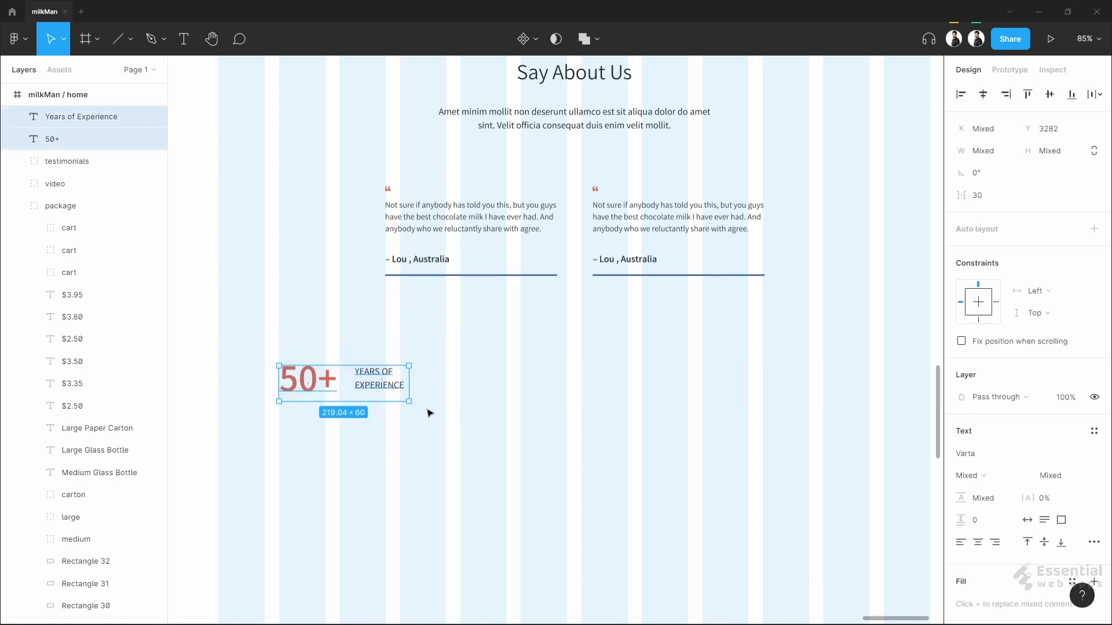
drag(361, 387, 592, 387)
click(581, 445)
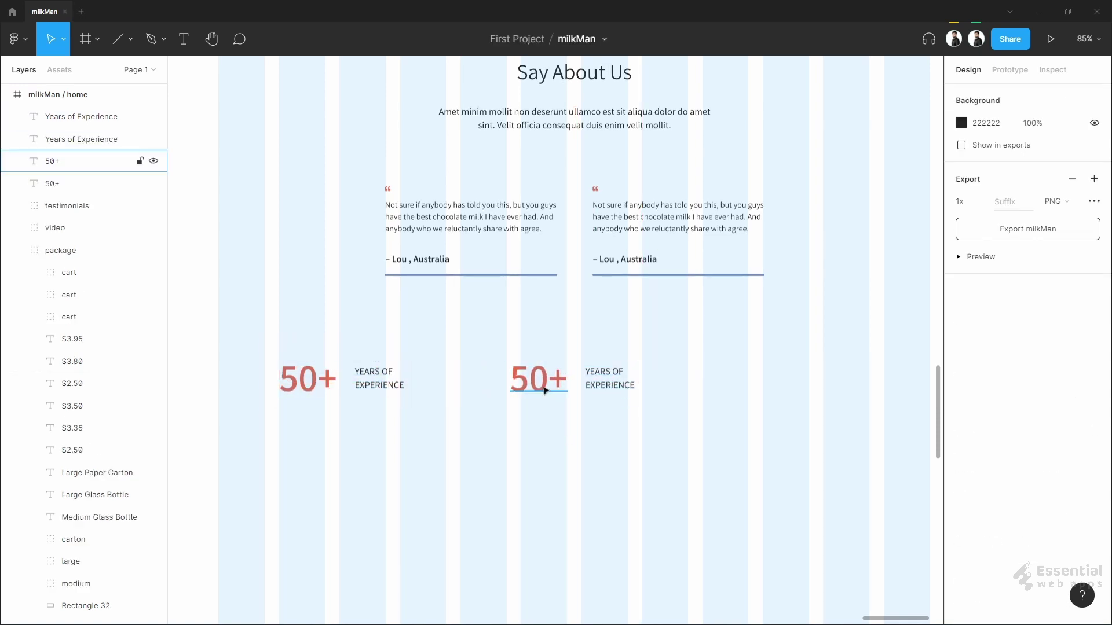
- Change the copied statistic to 500+ with the label Expert Employee and set the spacing between them to 30
click(544, 390)
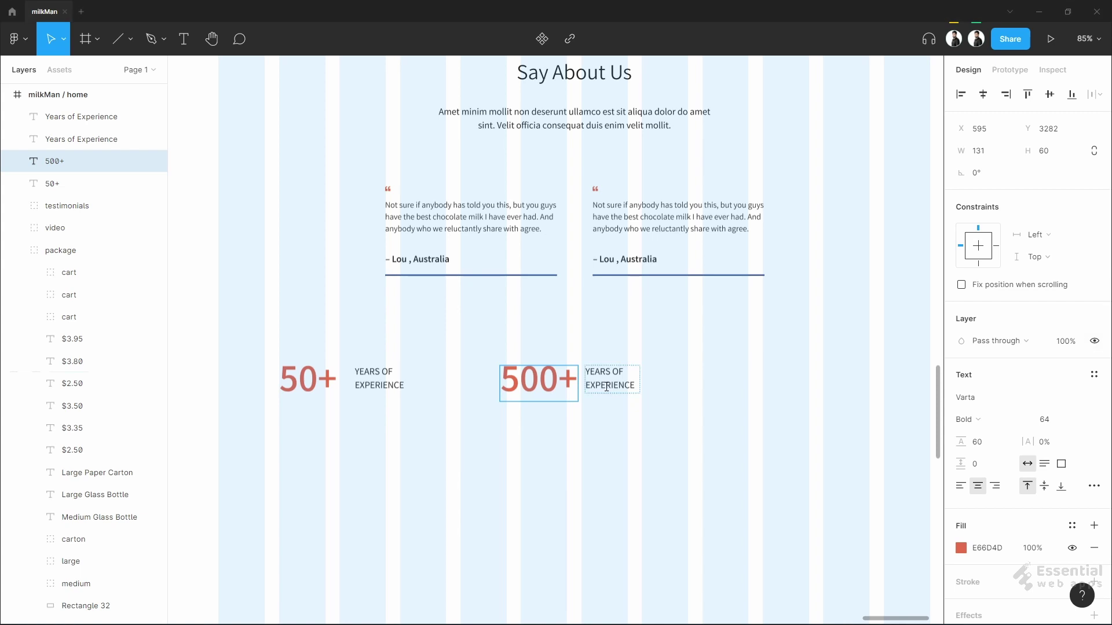
click(606, 379)
shift+click(538, 380)
click(984, 195)
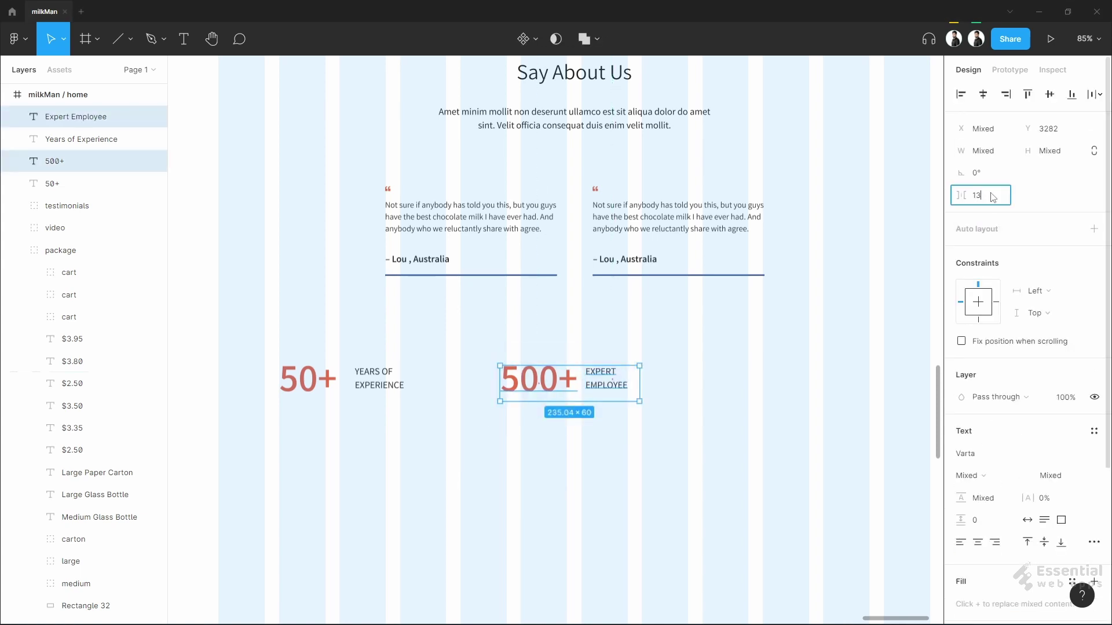
click(703, 411)
- Duplicate the 500+ statistic to its right and change the copy to 10 with the label international awards
drag(703, 412, 483, 402)
drag(472, 408, 293, 315)
drag(315, 376, 544, 377)
click(548, 370)
key(Return)
text(10)
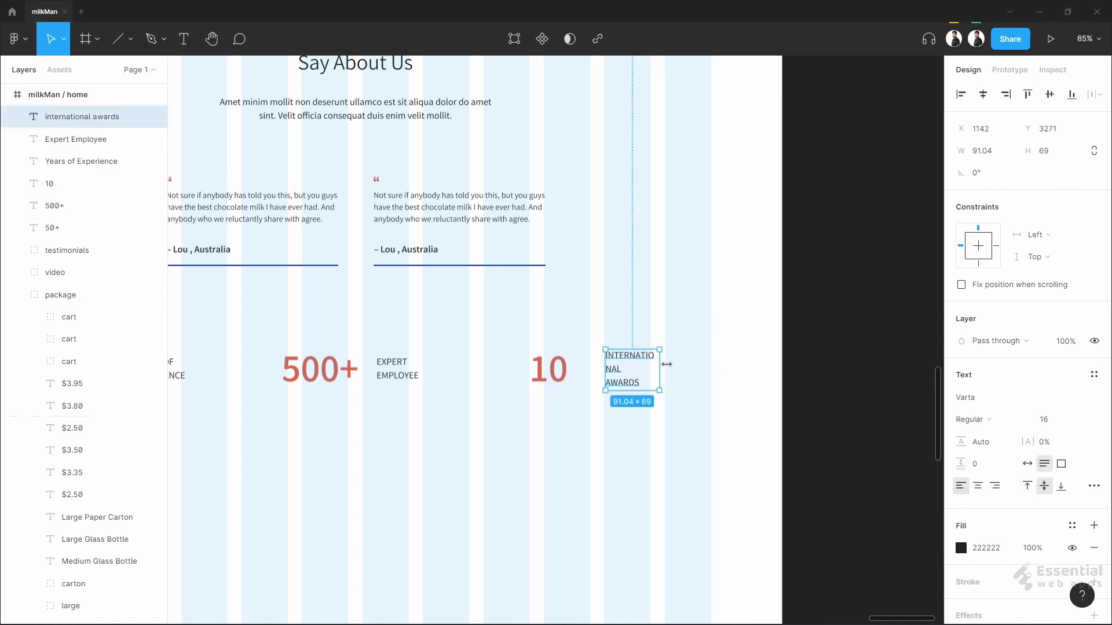
- Widen the international awards label to 115 so it fits two lines, and set its spacing from the 10 to 30
drag(666, 364, 622, 368)
shift+click(549, 373)
click(993, 199)
text(30)
key(Return)
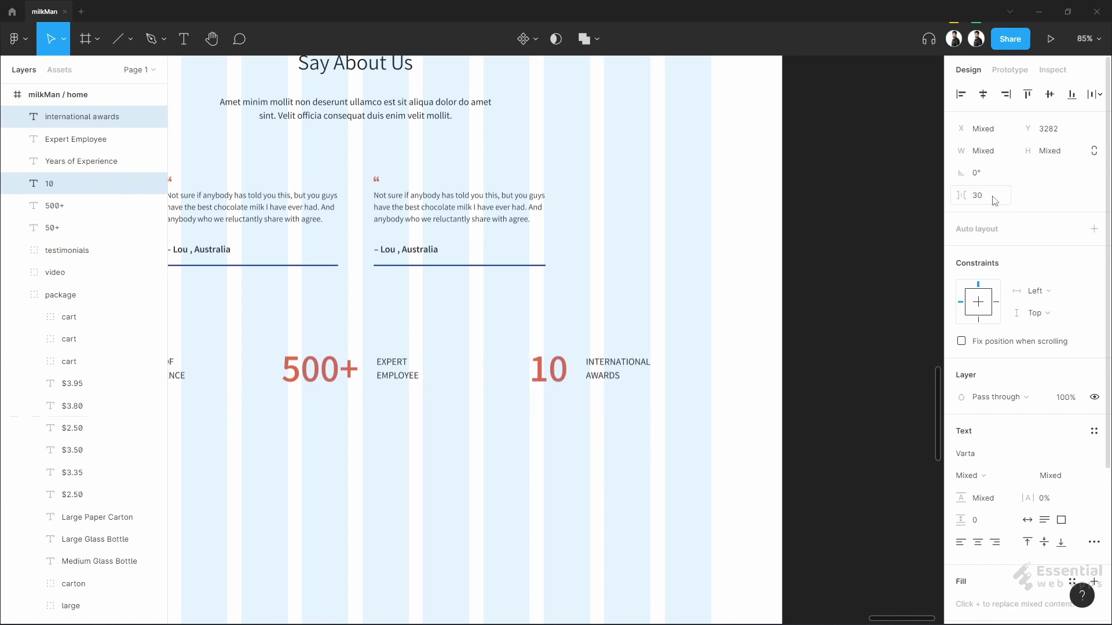
- Paste the light blue vertical divider line between the first and second statistics, at X 517 and Y 3232
click(669, 434)
scroll(667, 436, down, 1)
drag(606, 454, 784, 456)
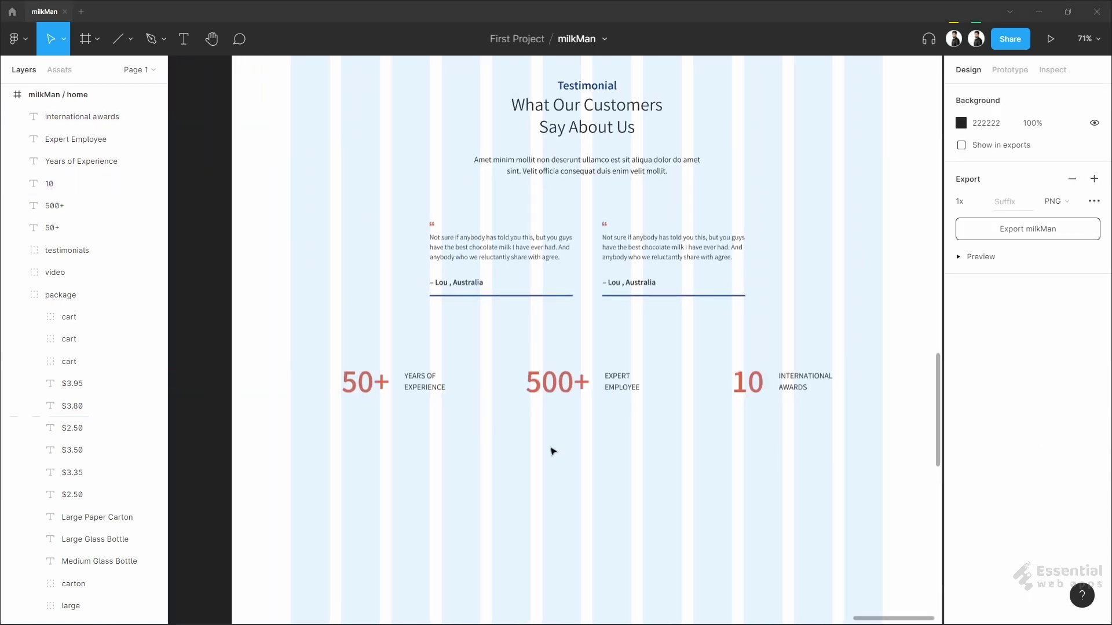
click(487, 376)
key(ctrl+v)
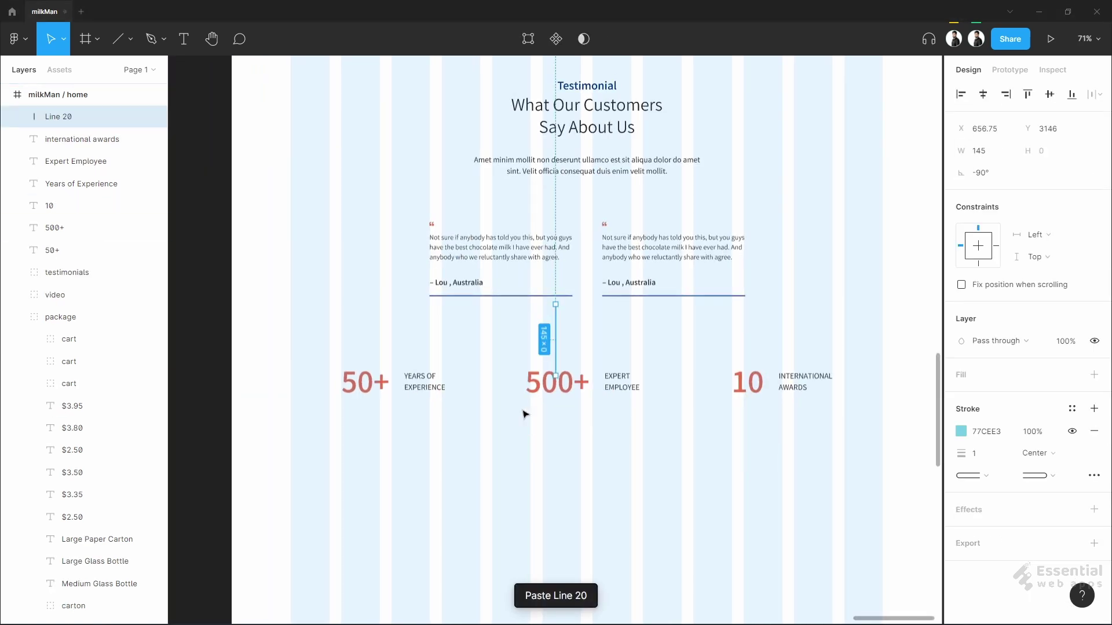
scroll(520, 410, up, 3)
drag(633, 197, 414, 331)
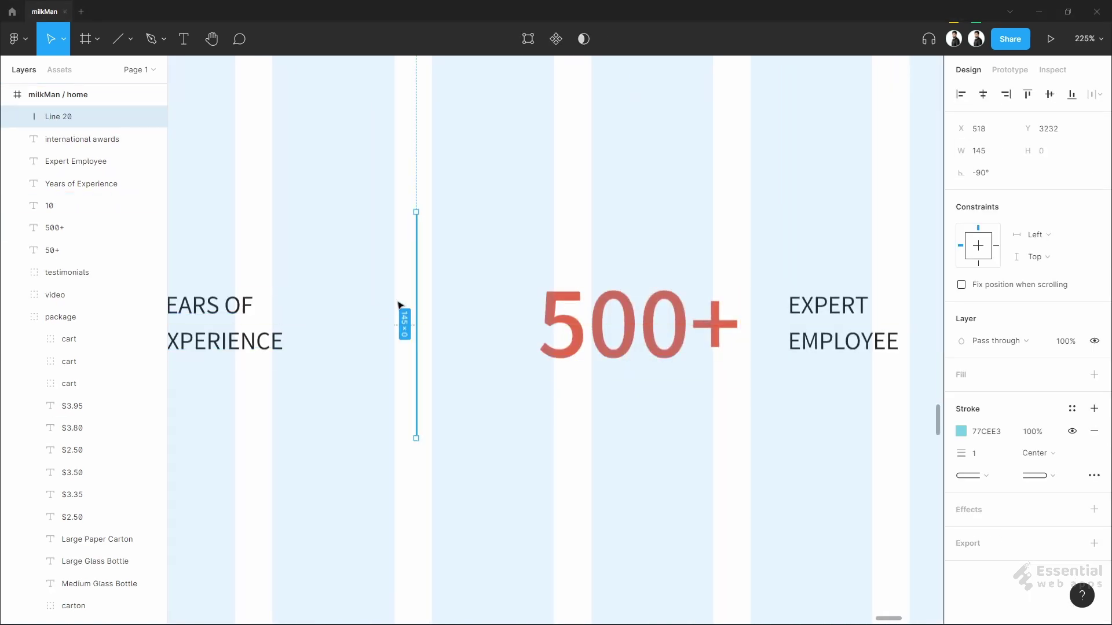
key(Left)
- Move the 10 figure and its label slightly left until the label ends at the eleventh grid column's right edge
ctrl+scroll(591, 374, down, 4)
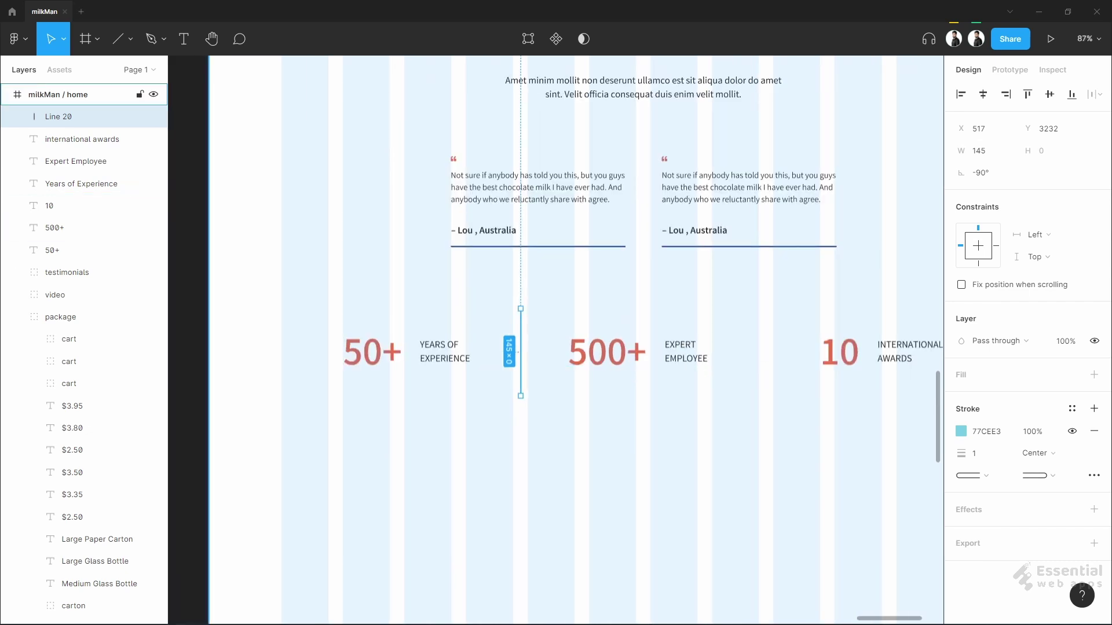
ctrl+scroll(913, 399, down, 2)
click(793, 357)
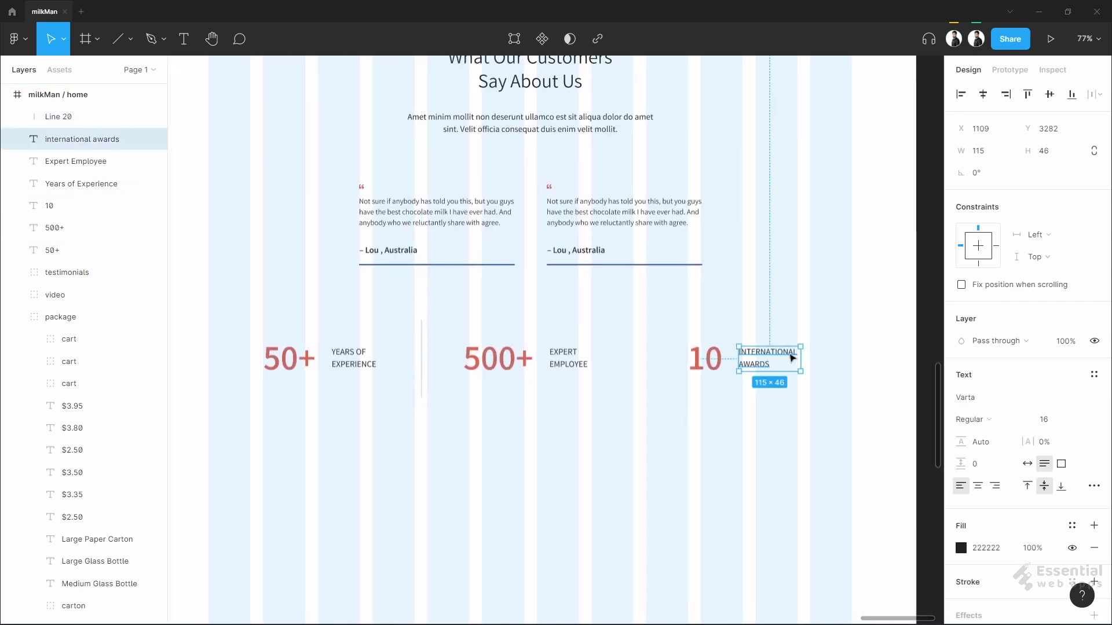
shift+click(718, 362)
drag(762, 359, 759, 359)
- Shift the 500+ figure and its label slightly left to sit evenly between the other two statistics
click(283, 365)
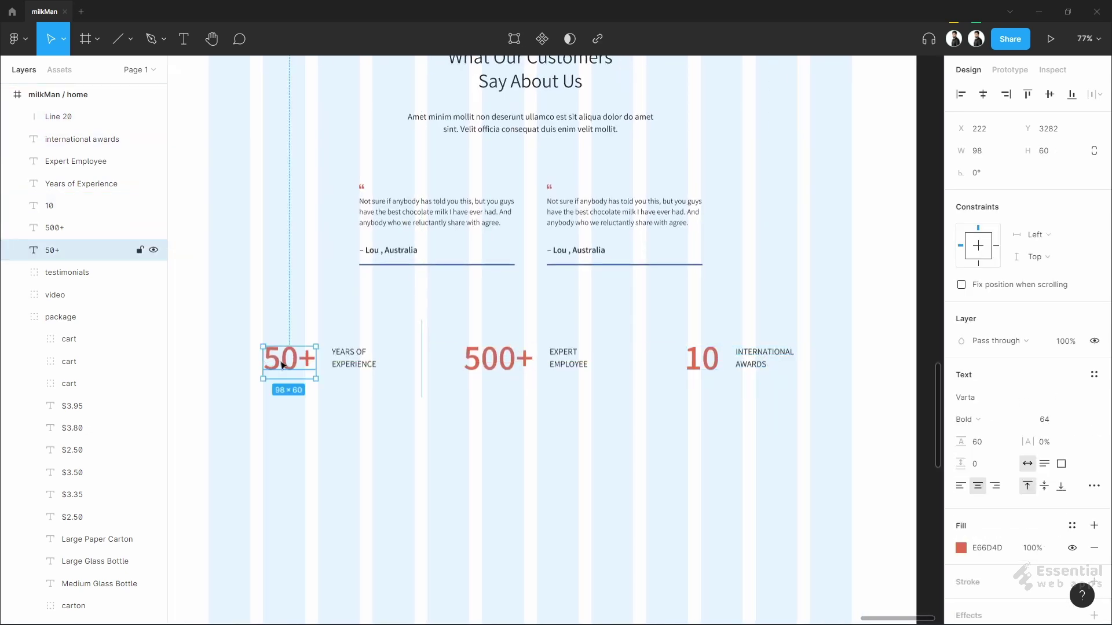
drag(461, 333, 572, 367)
drag(572, 366, 566, 366)
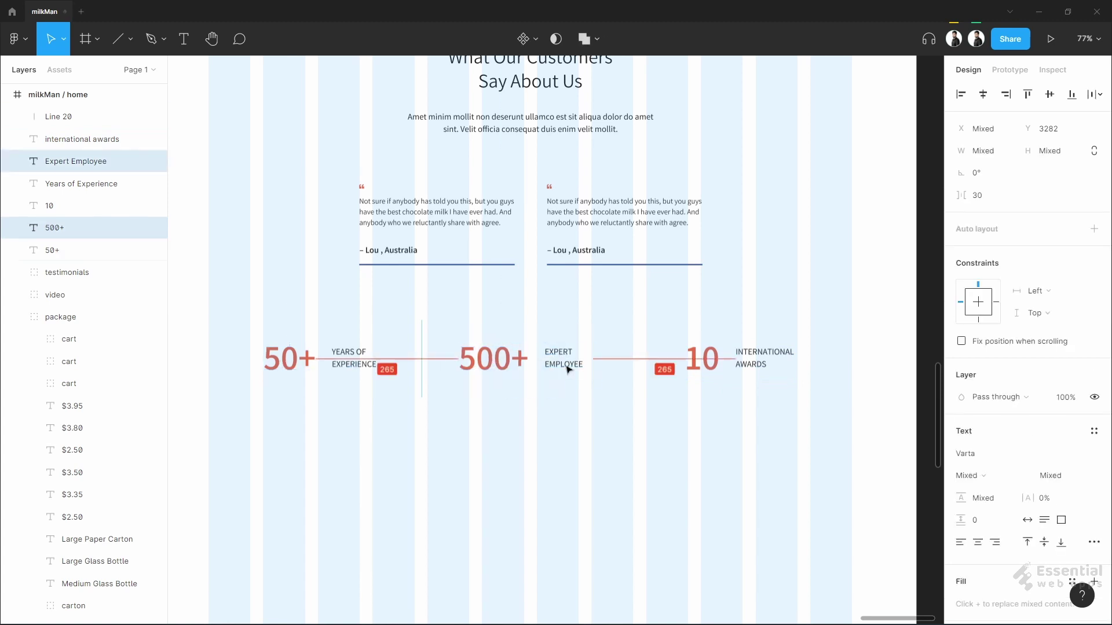
- Duplicate the vertical divider line into the gap between the 500+ and 10 statistics
click(421, 371)
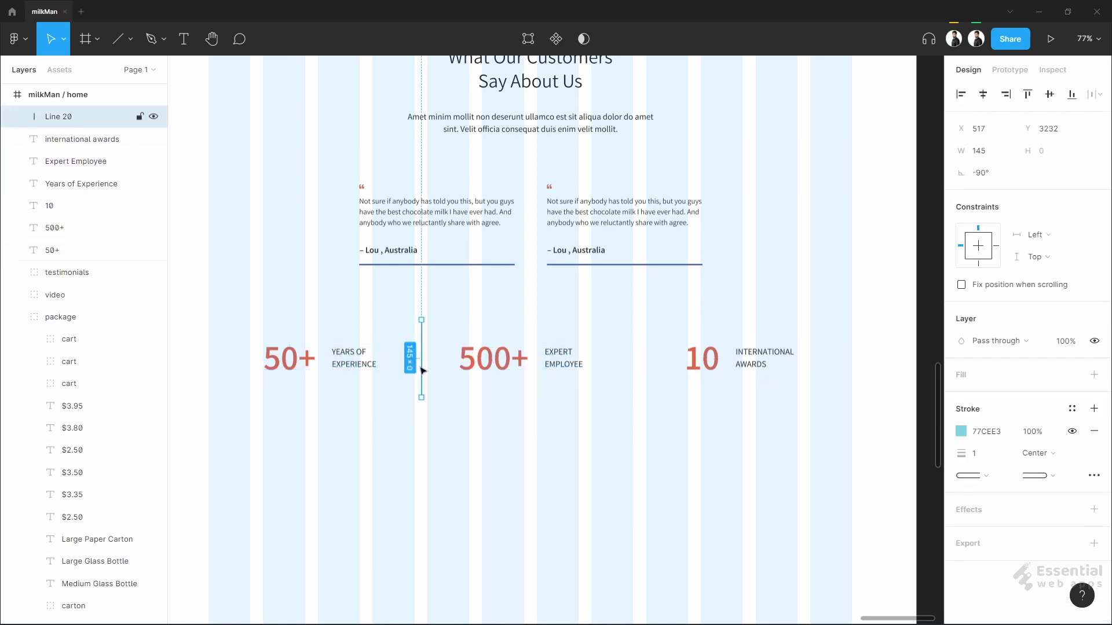
click(427, 369)
drag(417, 367, 639, 364)
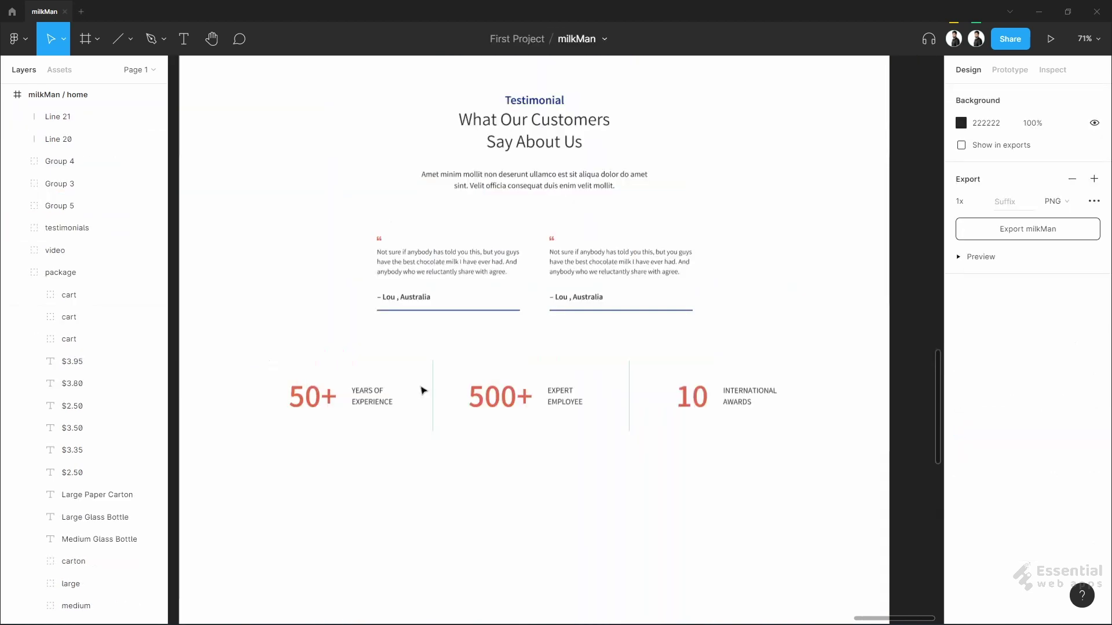
- Align the three statistics and both dividers by their vertical centres and distribute them with equal horizontal spacing
drag(267, 357, 788, 476)
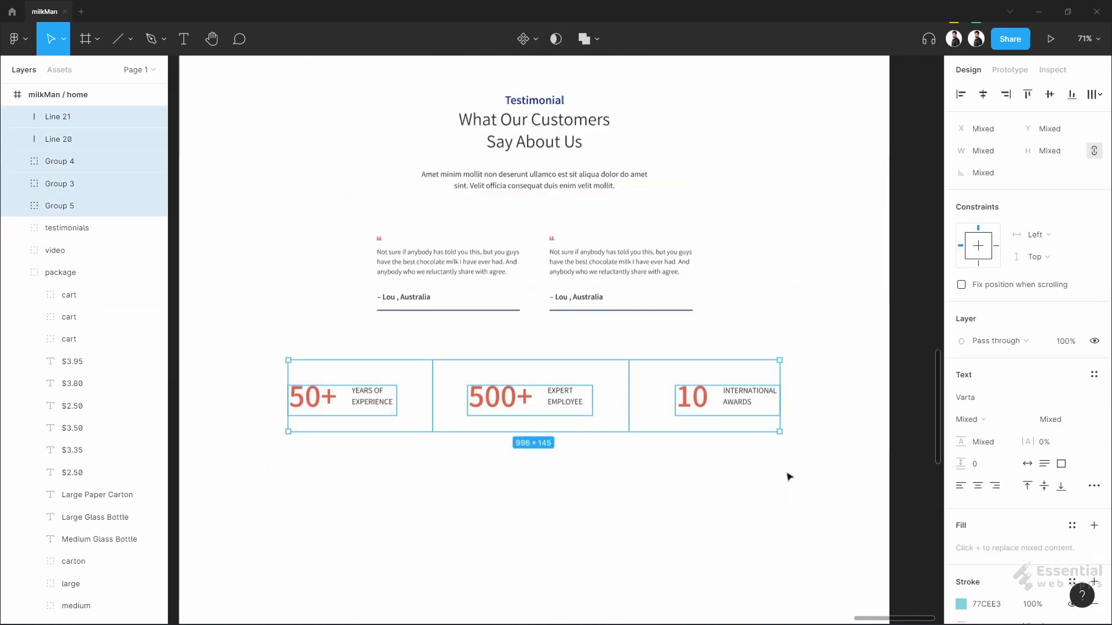
click(1054, 100)
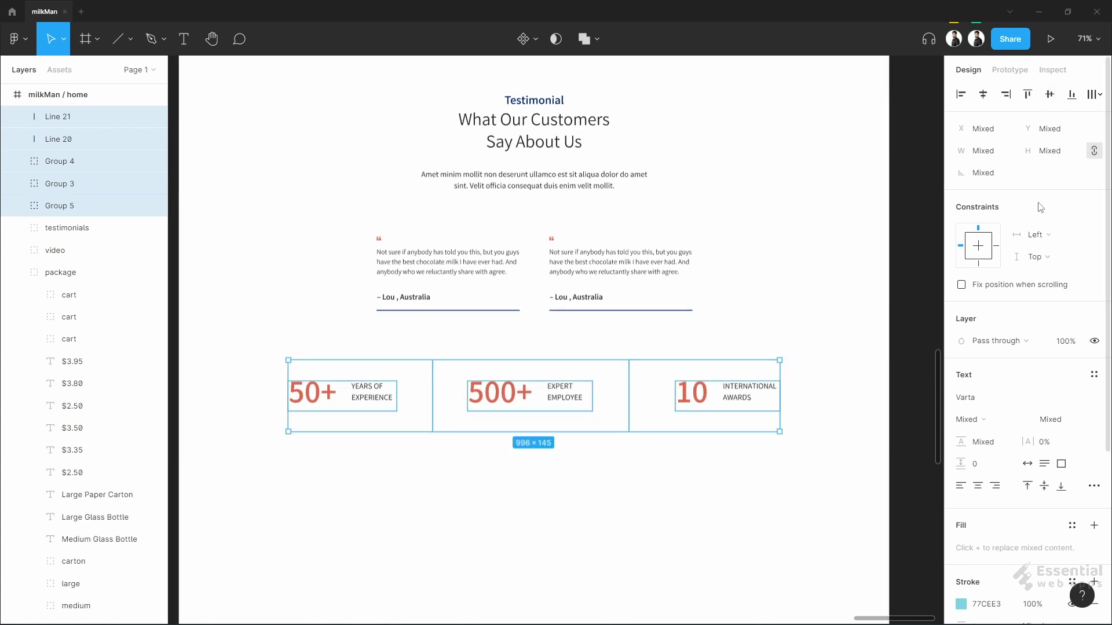
click(1096, 99)
click(1036, 125)
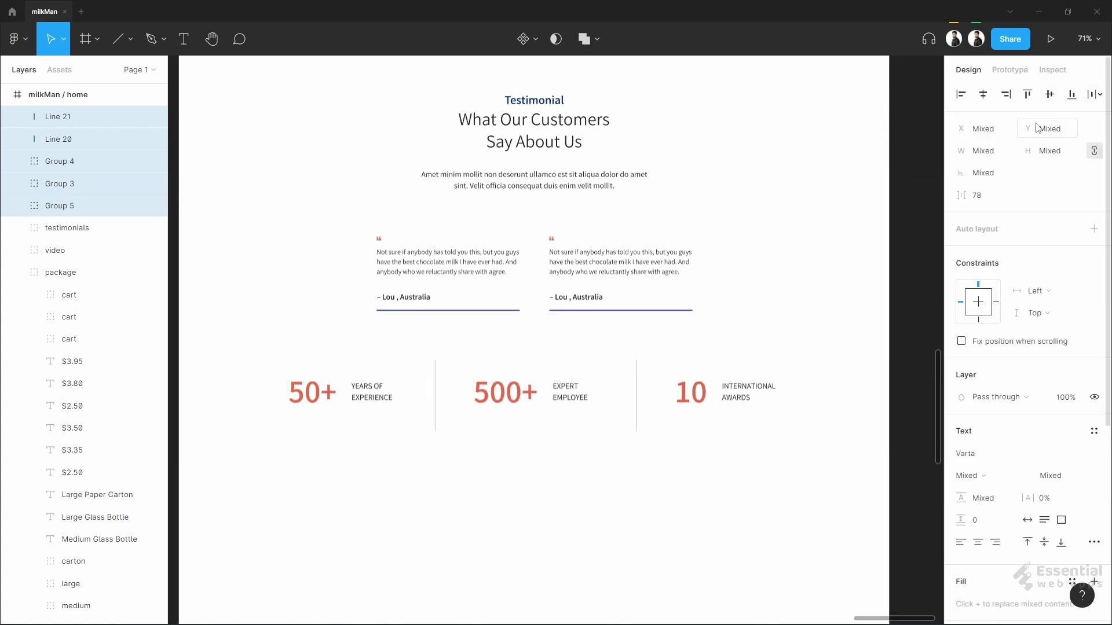
- Turn the layout grid back on to check the statistics row against the columns
key(ctrl+shift+4)
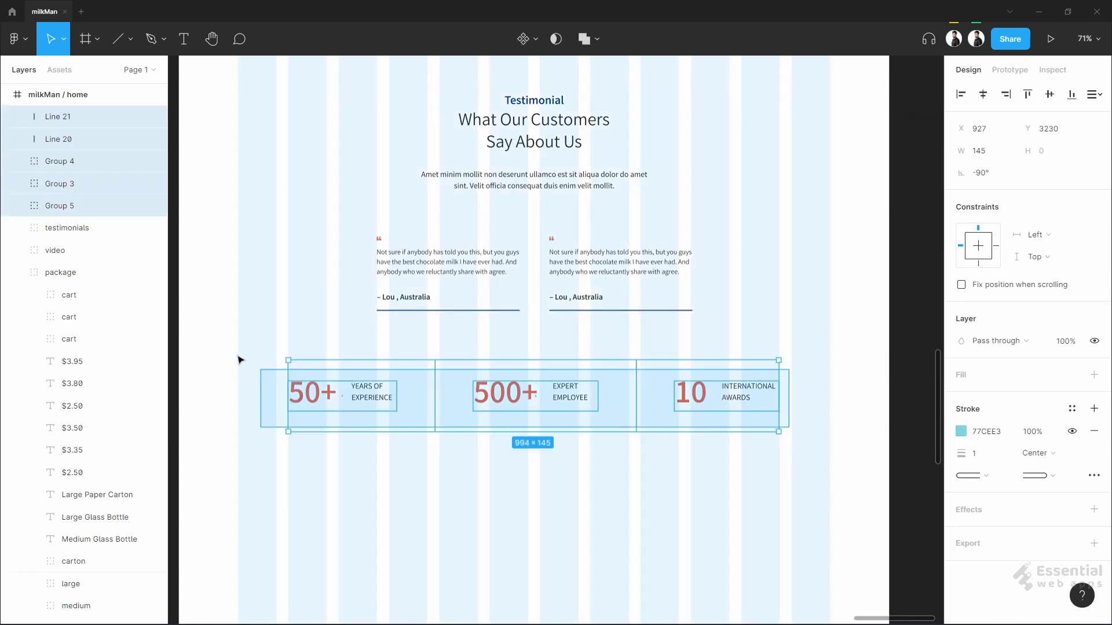
- Group the three statistics with their dividers and name the group counter
key(ctrl+g)
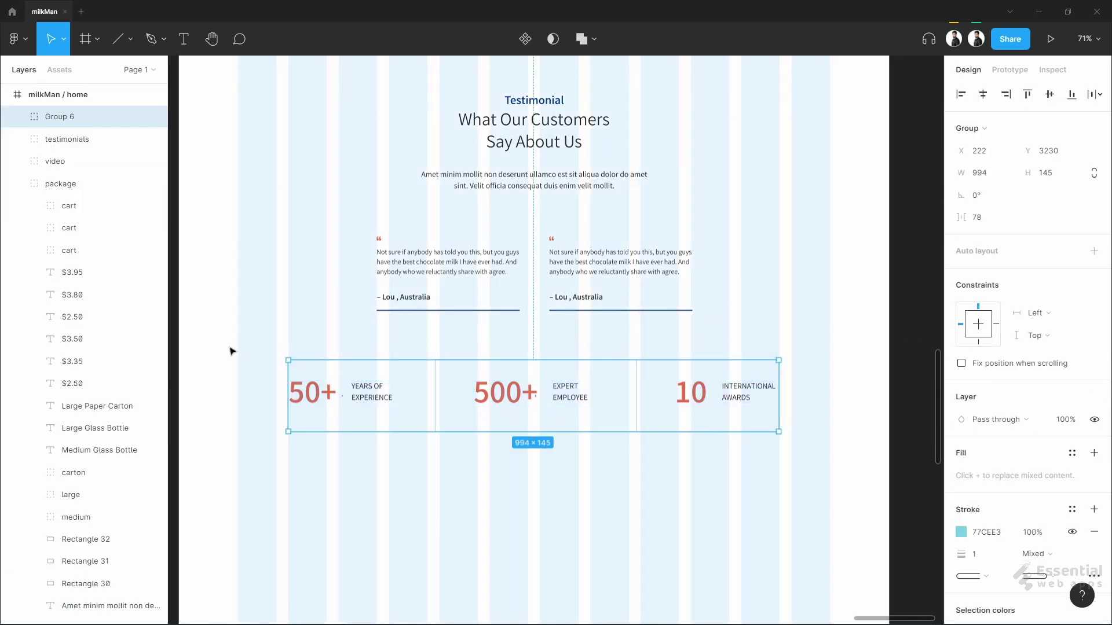
double_click(58, 116)
text(counter)
key(Return)
key(alt)
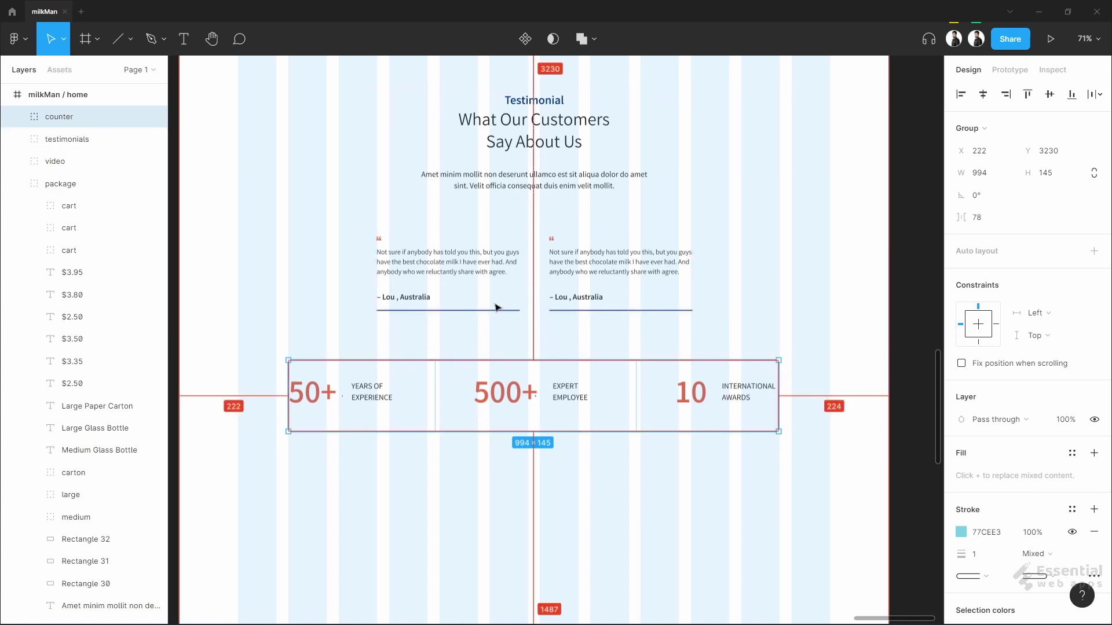
- Add the heading "Frequently Asked Question" below the statistics row, centred horizontally on the page
right_click(509, 510)
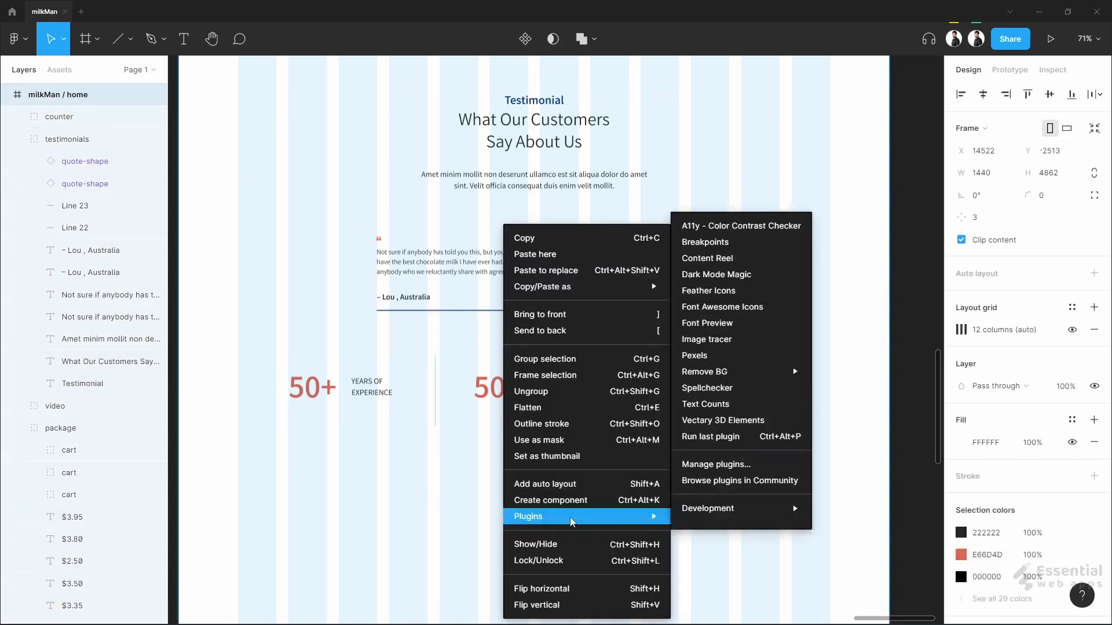
click(537, 254)
click(983, 100)
drag(579, 508, 579, 470)
scroll(581, 509, down, 1)
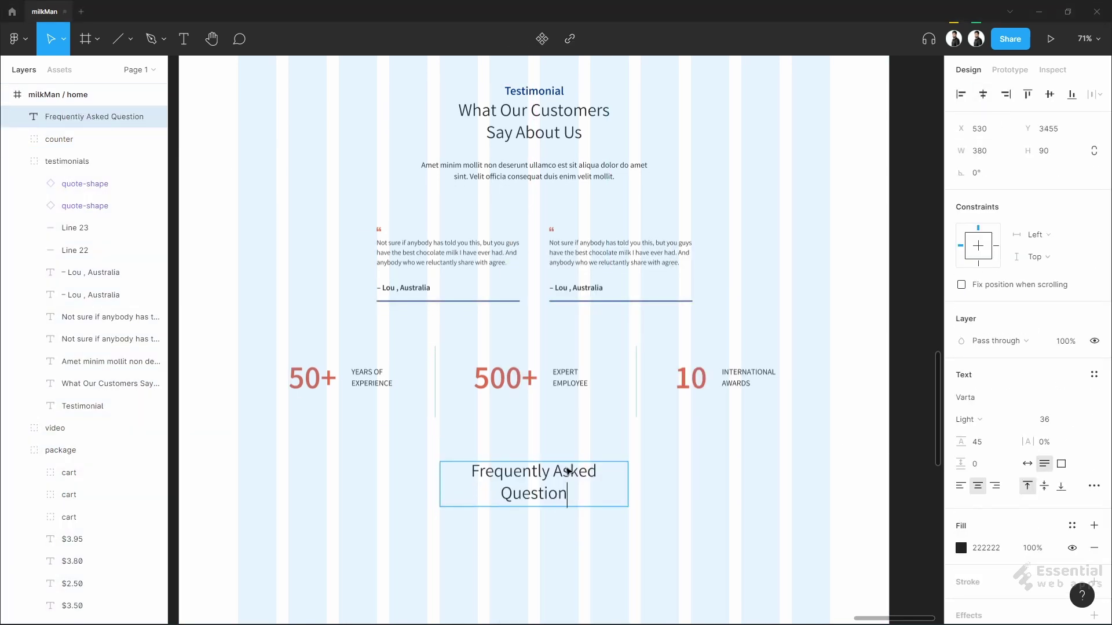
scroll(695, 484, down, 3)
click(551, 409)
- Draw a rectangle about 384 × 87 below the heading, starting at the second grid column, and fill it with 77CEE3
scroll(551, 409, up, 2)
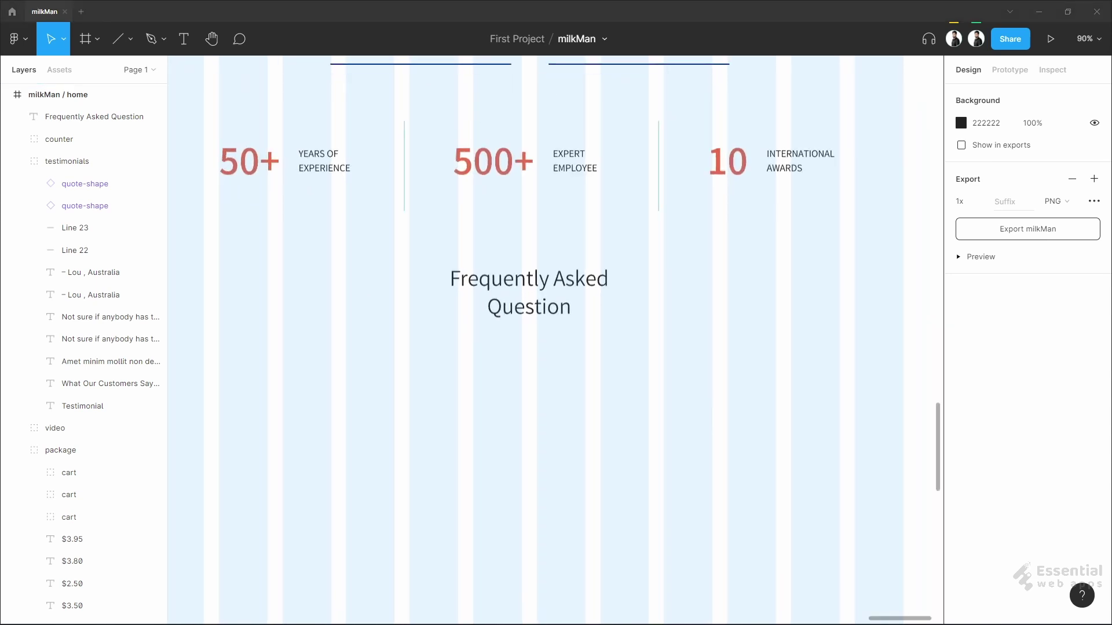
key(r)
scroll(415, 414, down, 2)
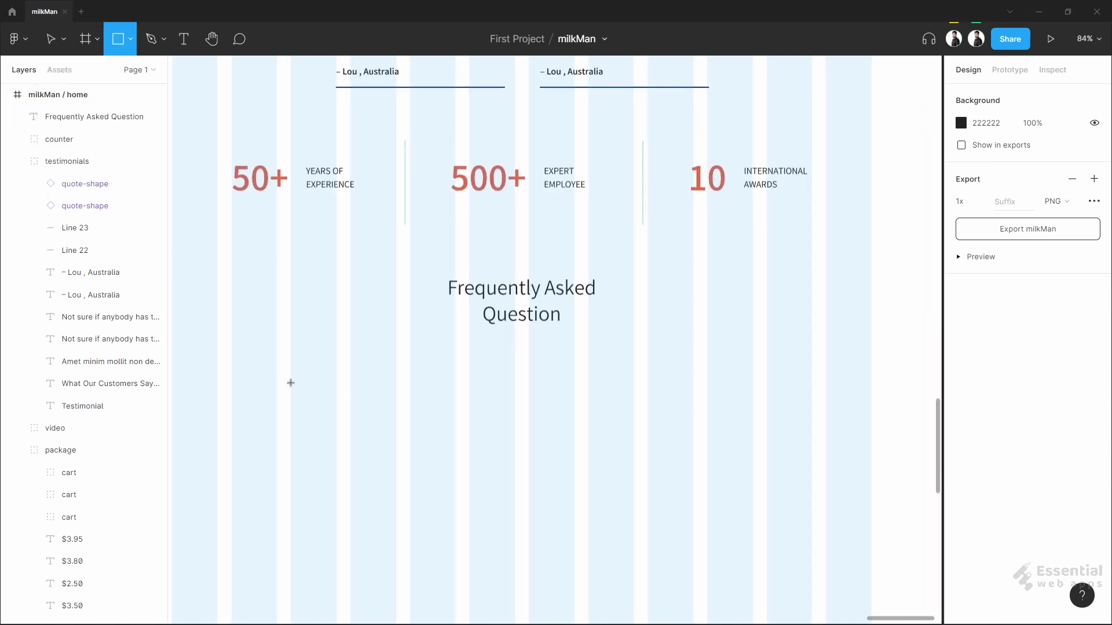
mouse_move(455, 383)
mouse_down()
mouse_move(268, 442)
mouse_move(231, 433)
mouse_up()
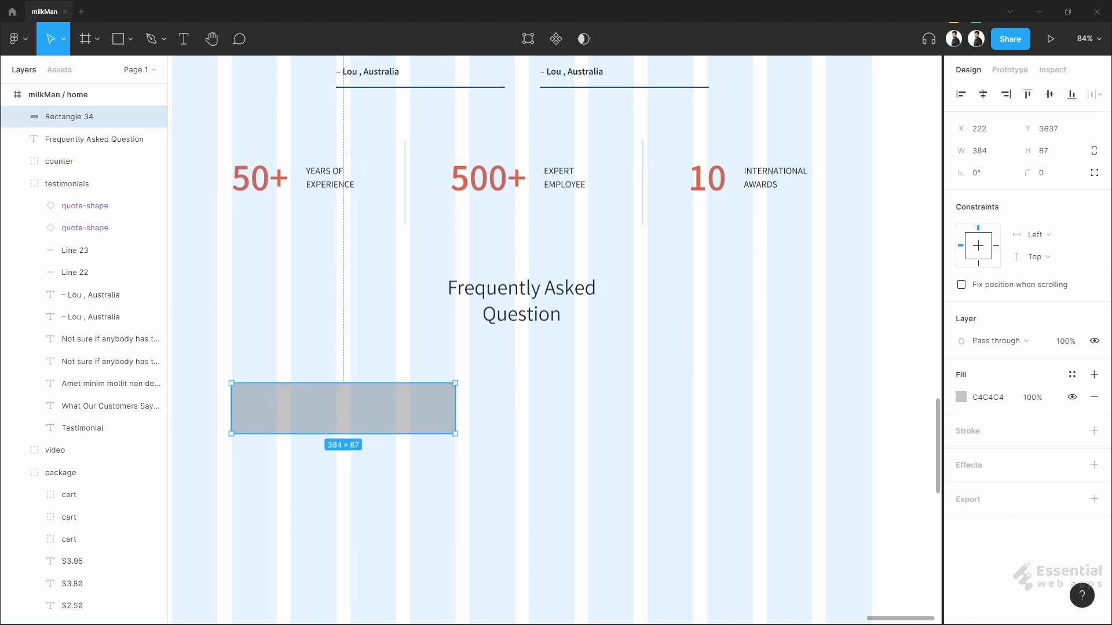
click(991, 398)
text(77CEE3)
click(840, 399)
click(396, 402)
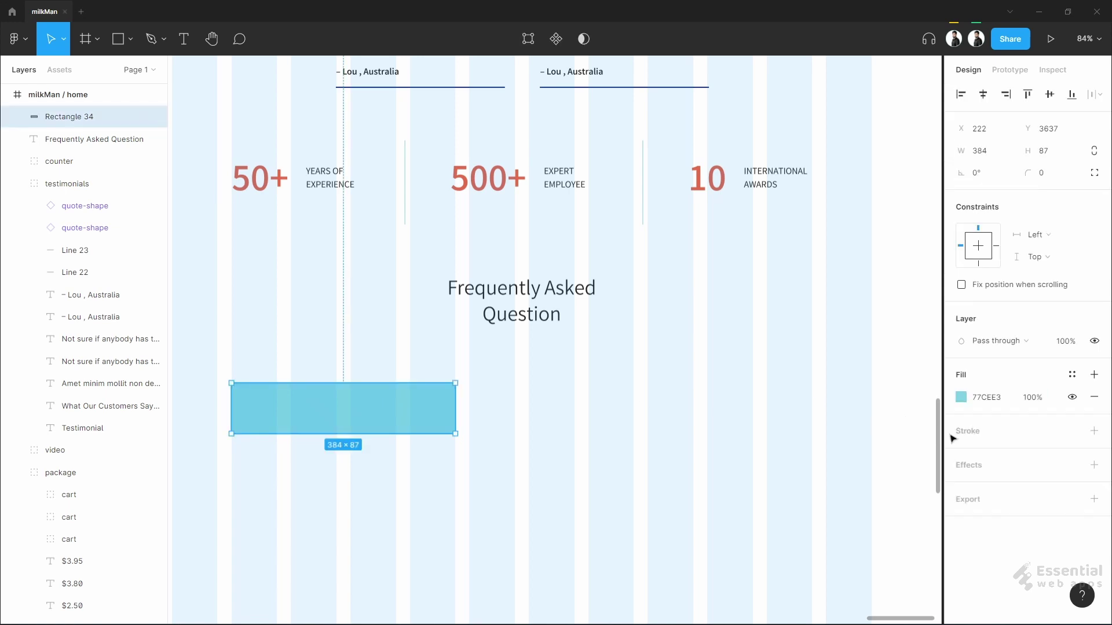
- Replace the rectangle's fill with a 77CEE3 stroke of 1, set the corner radius to 10 and the height to 150
click(1094, 431)
click(1005, 454)
text(77CEE3)
click(1093, 398)
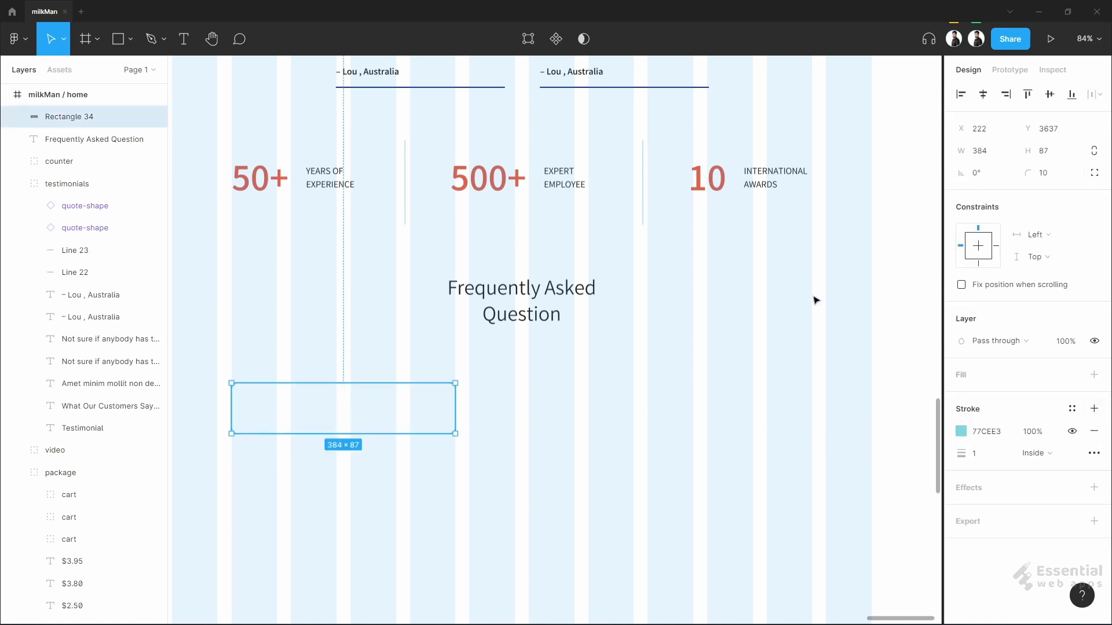
text(150)
key(Return)
click(317, 524)
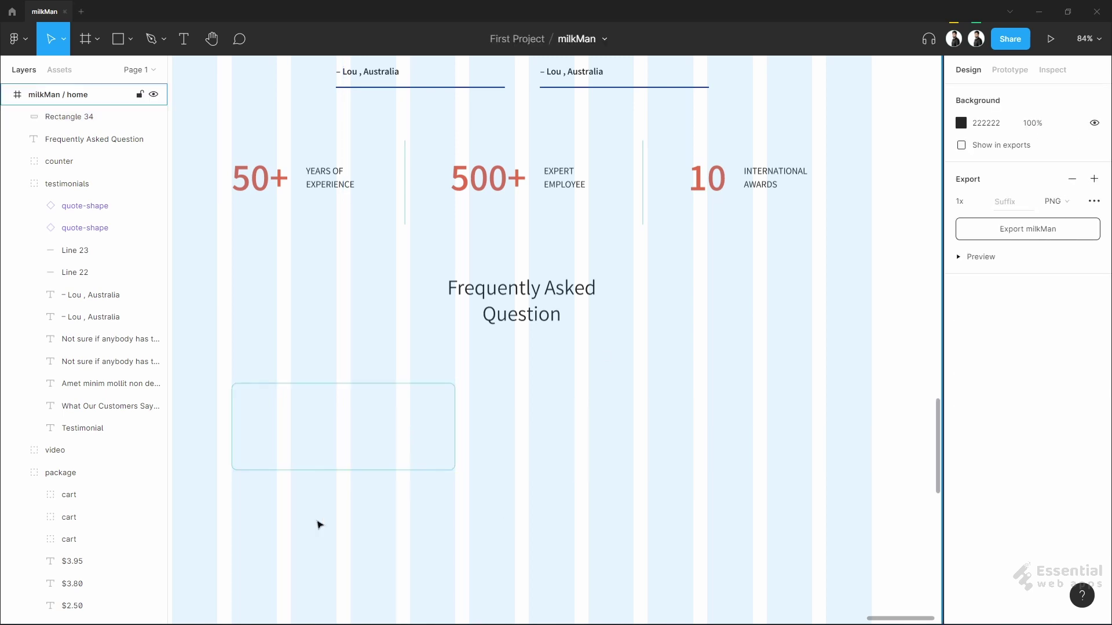
- Thicken the rounded rectangle's outline to 2
scroll(318, 523, up, 2)
drag(318, 524, 447, 483)
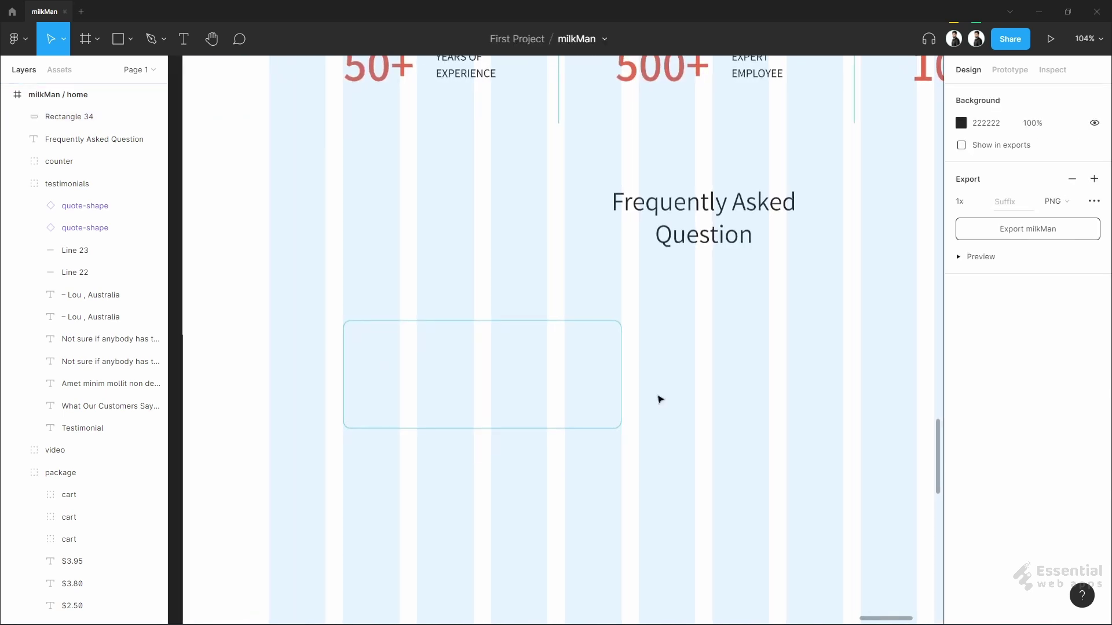
click(517, 321)
click(707, 419)
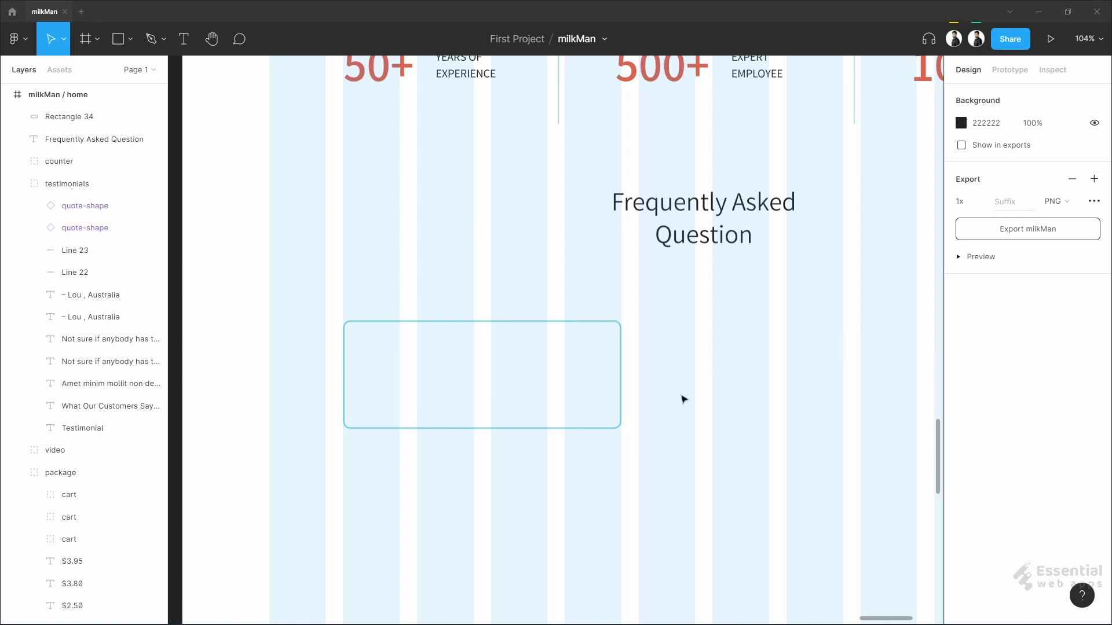
- Add the text "This is a question?" inside the upper part of the rounded rectangle
text(This is a question?)
scroll(449, 369, up, 5)
drag(591, 318, 404, 328)
- Hide the layout grid of the milkMan / home frame
click(68, 95)
click(1072, 330)
key(ctrl+z)
click(397, 327)
- Open the Feather Icons plugin and insert the plus icon
right_click(372, 428)
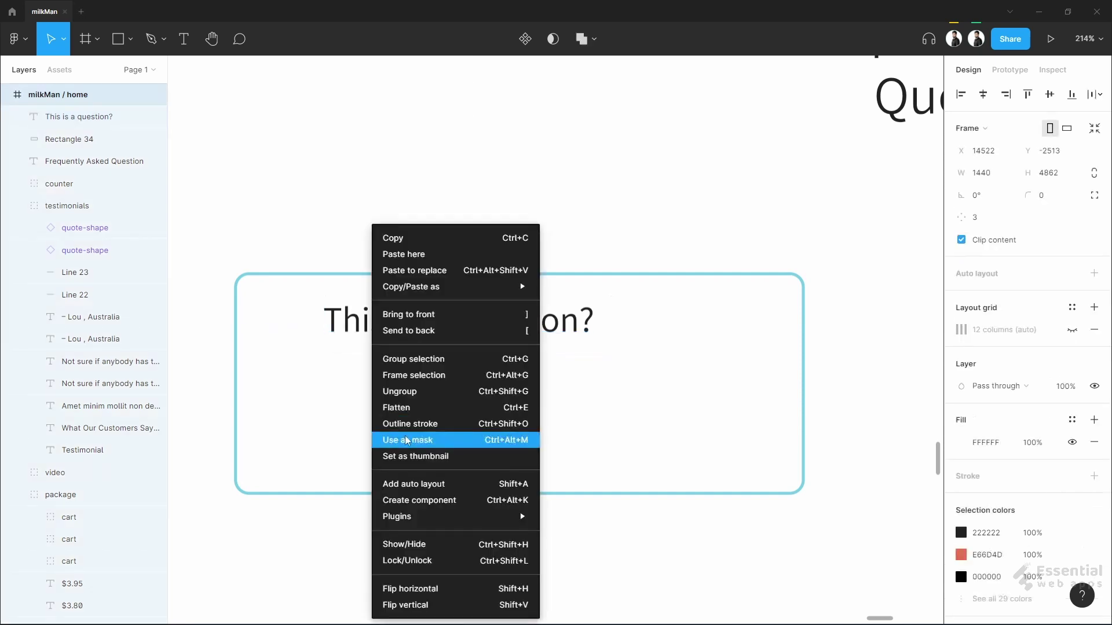
mouse_move(466, 517)
click(627, 305)
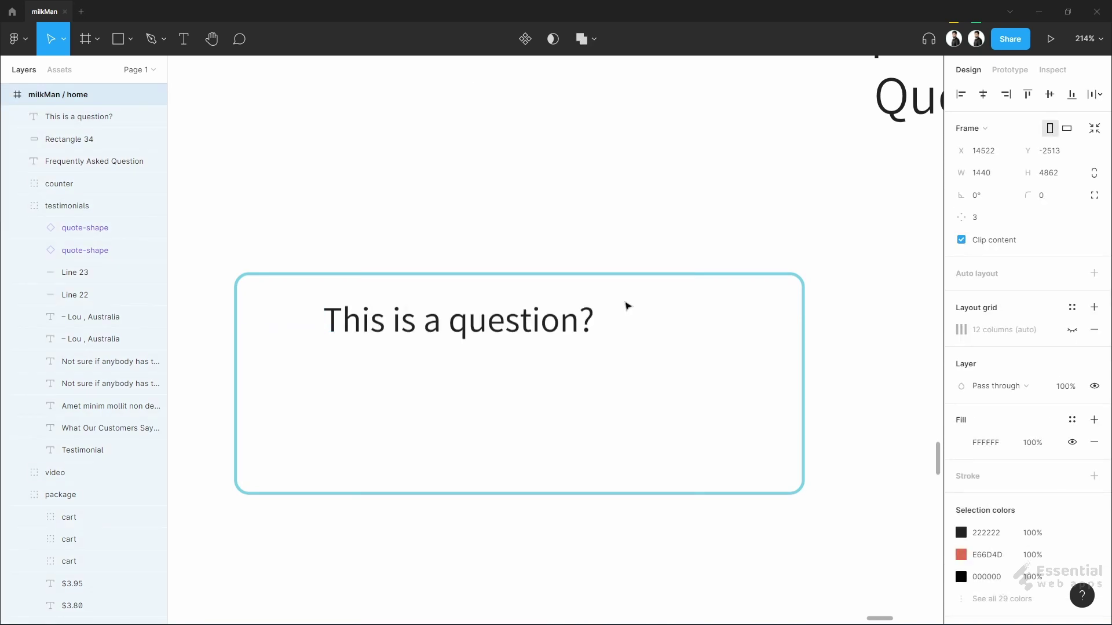
scroll(800, 301, down, 6)
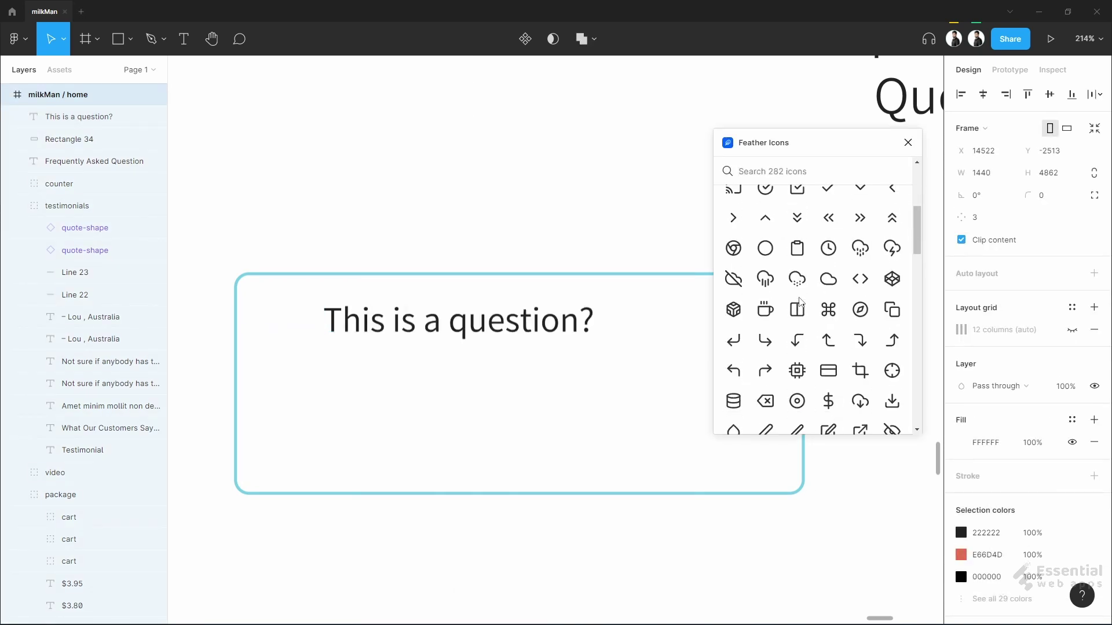
scroll(801, 301, down, 10)
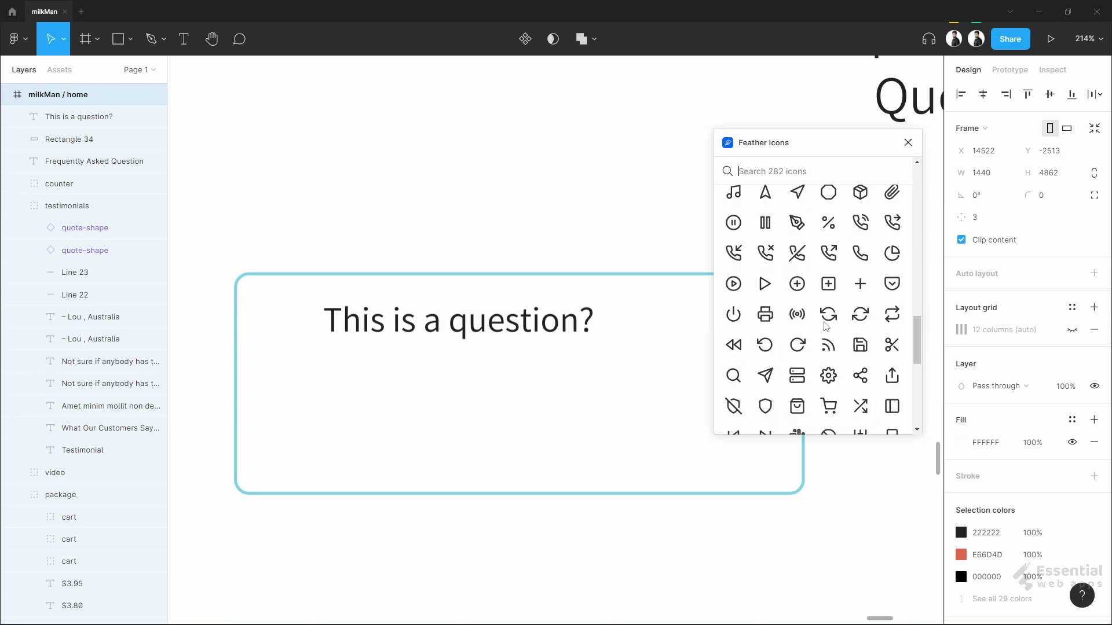
click(858, 296)
- Search the Feather icons for "mi", insert the minus icon and close the plugin
scroll(851, 390, down, 10)
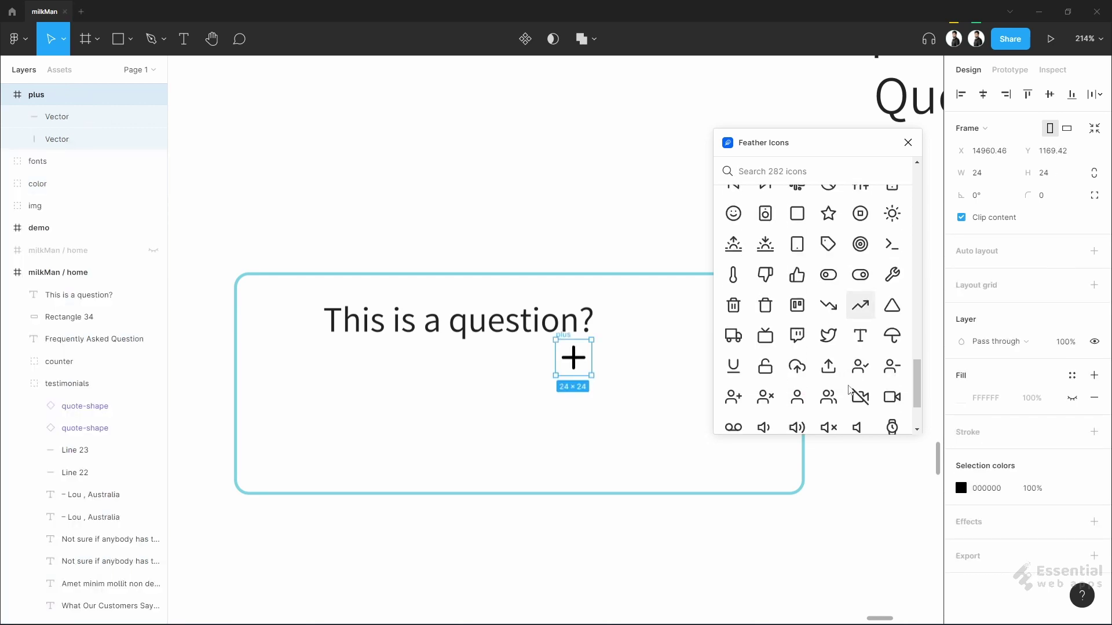
scroll(860, 399, up, 6)
scroll(861, 371, up, 10)
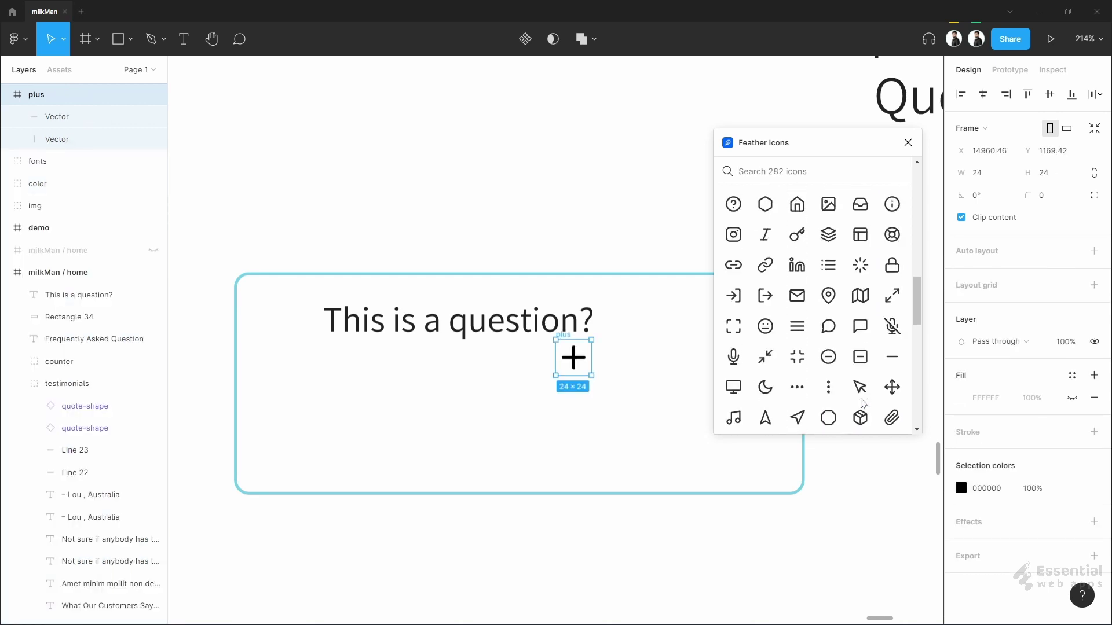
click(810, 174)
text(mi)
click(765, 245)
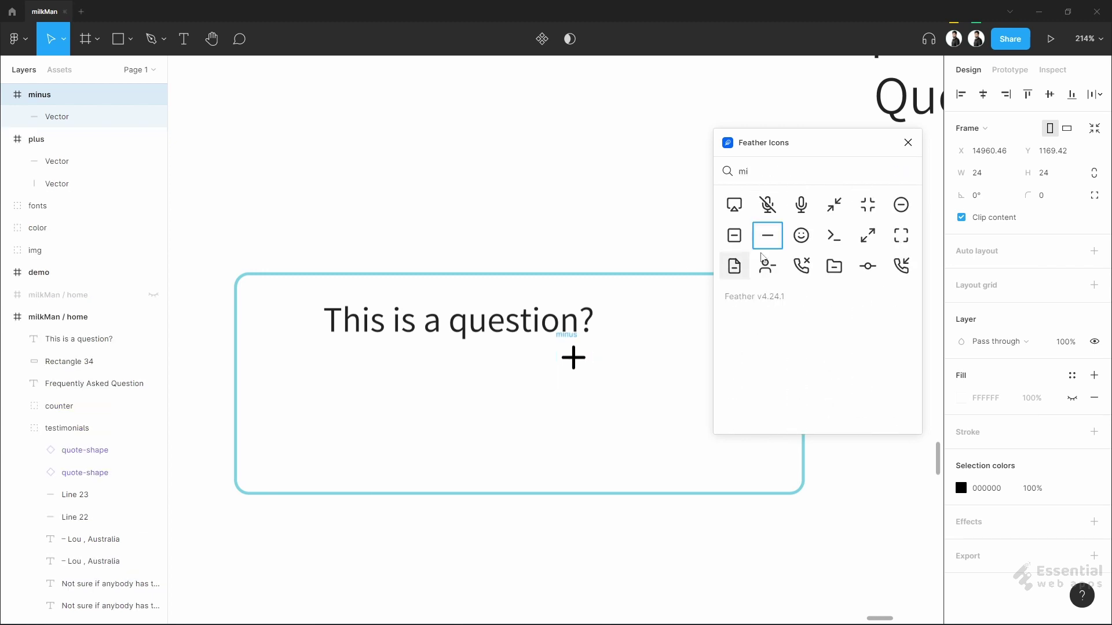
click(905, 148)
click(574, 347)
drag(575, 340, 655, 361)
key(ctrl+z)
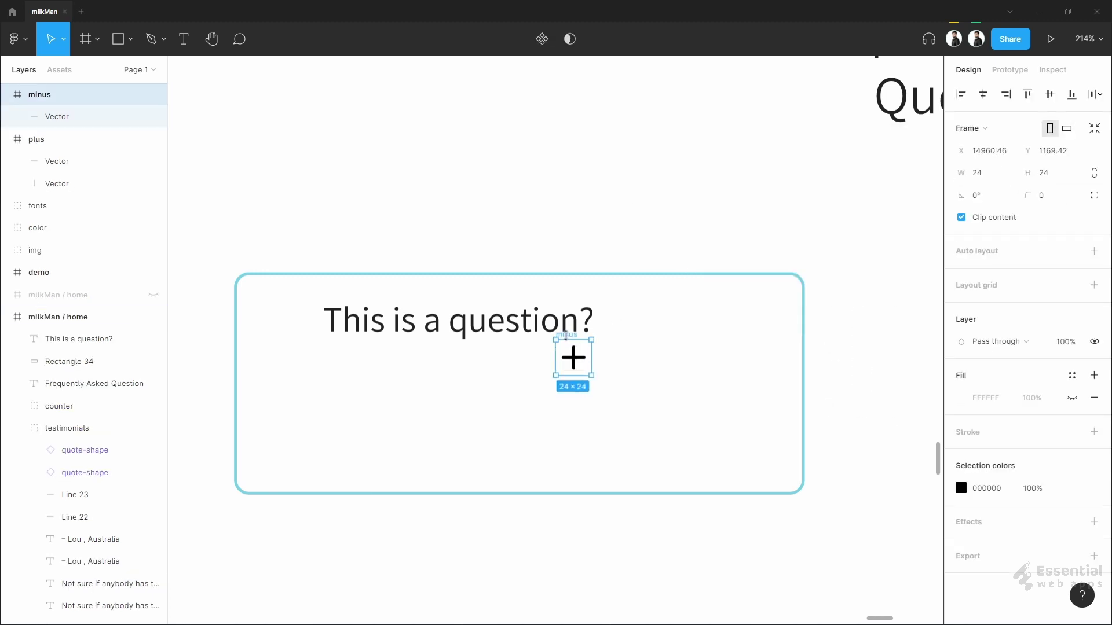
- Move the plus and minus icons into the milkMan / home frame in the layer order
click(7, 139)
click(7, 95)
shift+click(44, 117)
drag(43, 117, 82, 264)
click(540, 407)
- Place the minus icon in front of the question text and set the plus icon aside below the box
scroll(556, 399, left, 1)
drag(614, 358, 766, 540)
drag(703, 357, 365, 351)
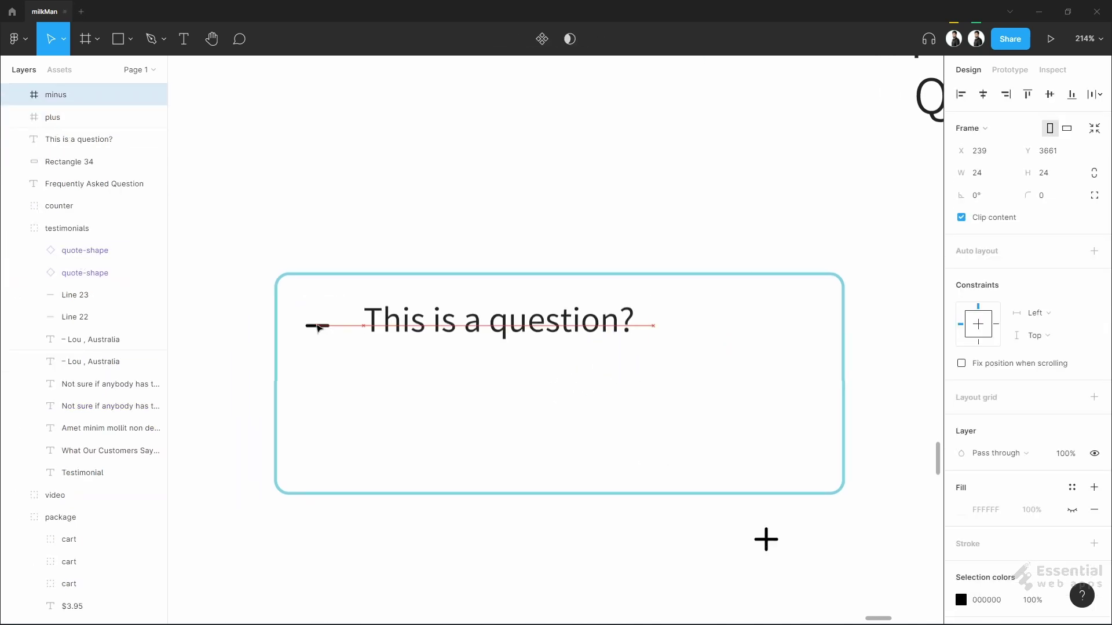
- Paste the "Amet minim mollit" paragraph into the box and place it under the question text
click(363, 370)
key(ctrl+v)
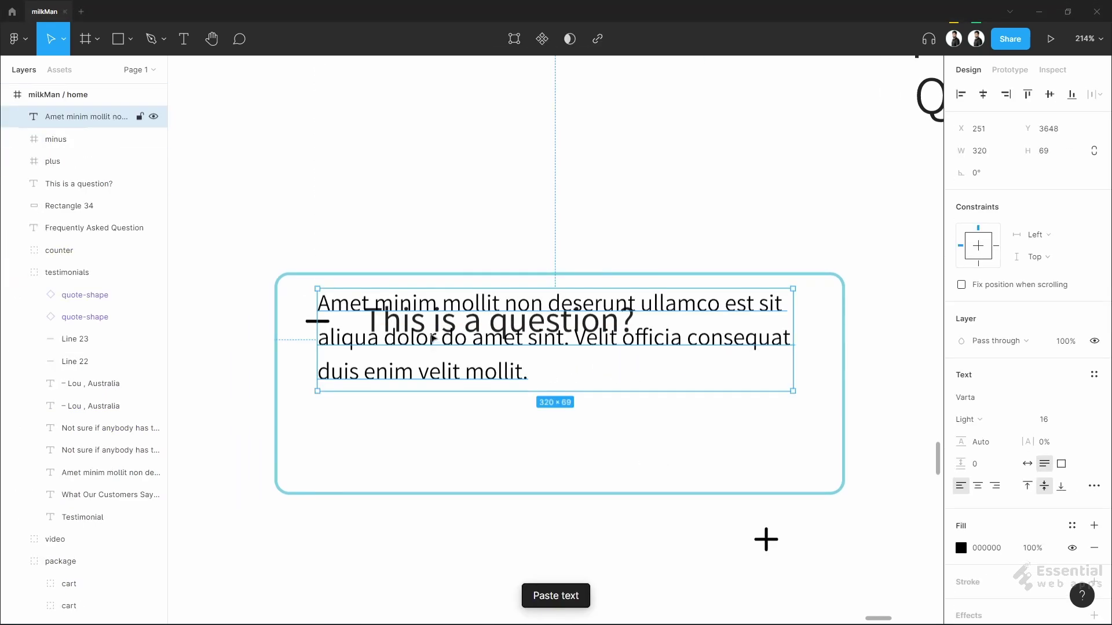
drag(430, 347, 438, 427)
- Recolour the minus and plus icons to 222222 to match the question text
click(457, 331)
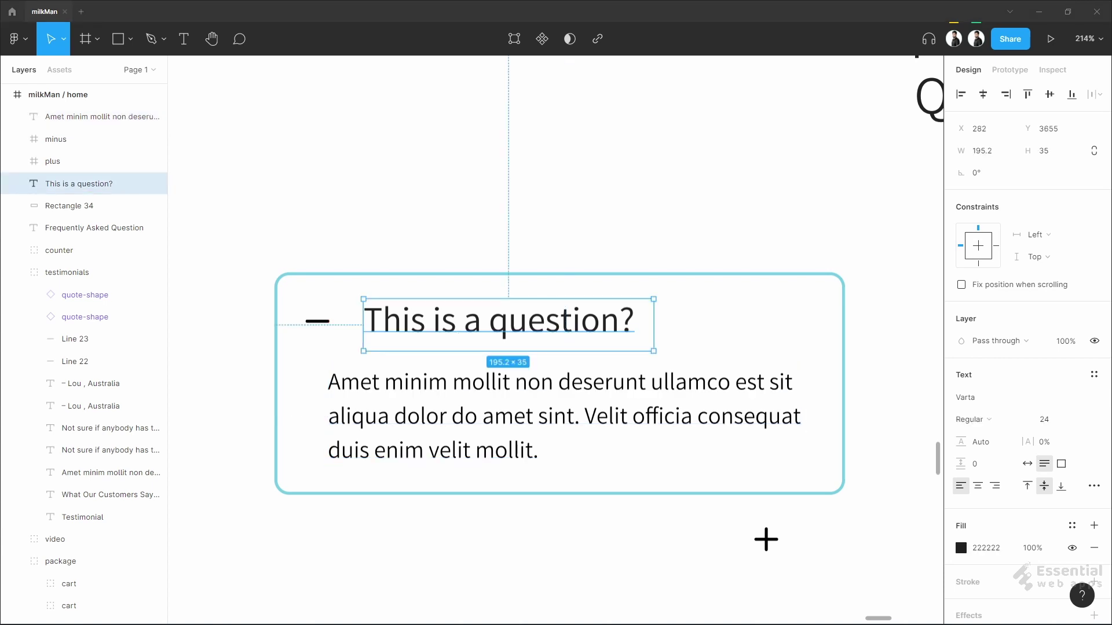
click(317, 321)
scroll(1022, 551, down, 2)
click(987, 504)
text(222222)
key(Return)
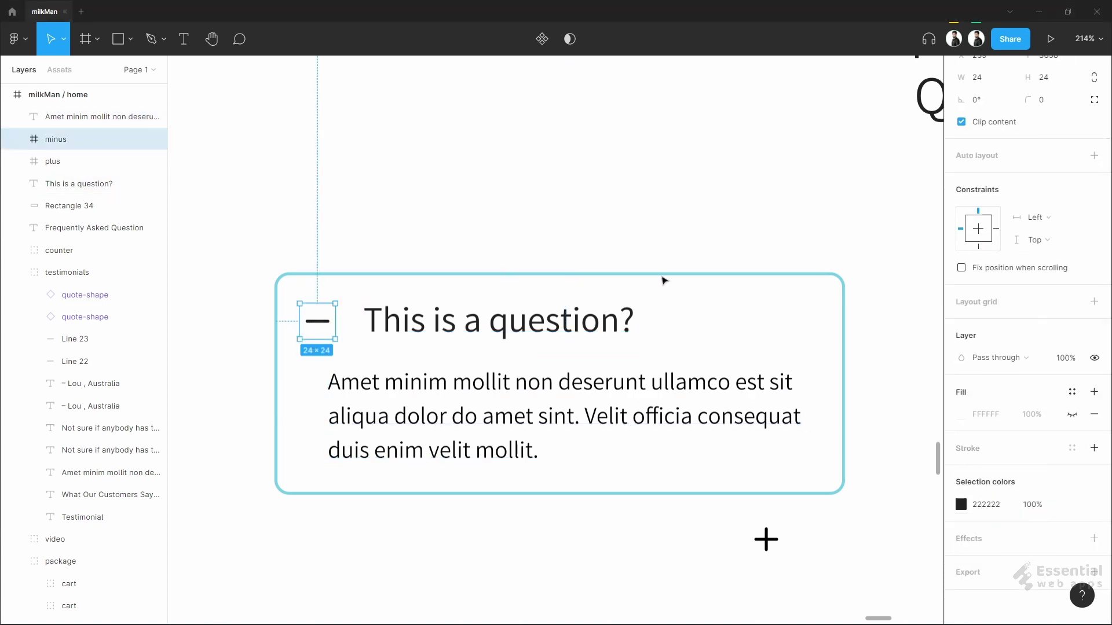
click(535, 244)
scroll(536, 243, down, 2)
click(672, 421)
click(997, 605)
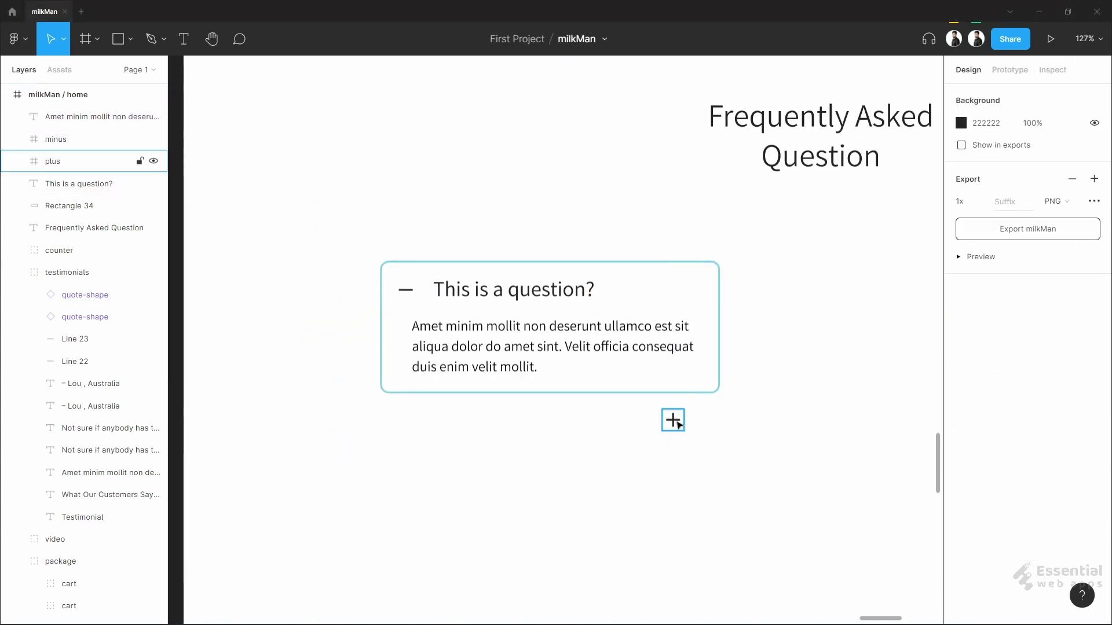
- Duplicate the question box's outline below the original and set the copy's height to 60
drag(672, 420, 814, 404)
key(ctrl+v)
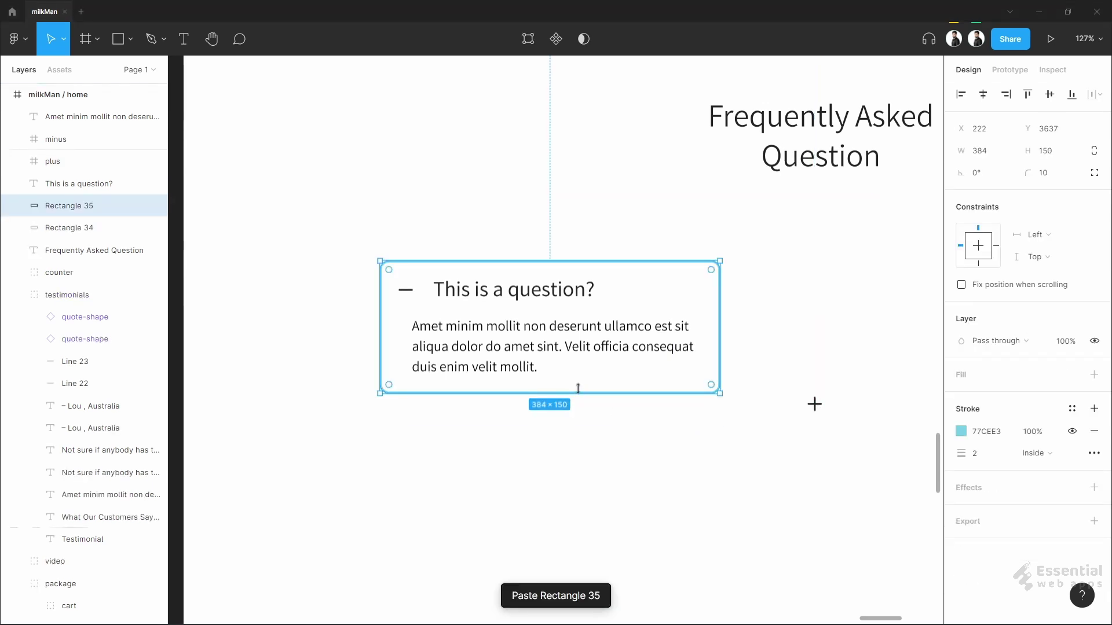
drag(636, 262, 708, 428)
click(724, 439)
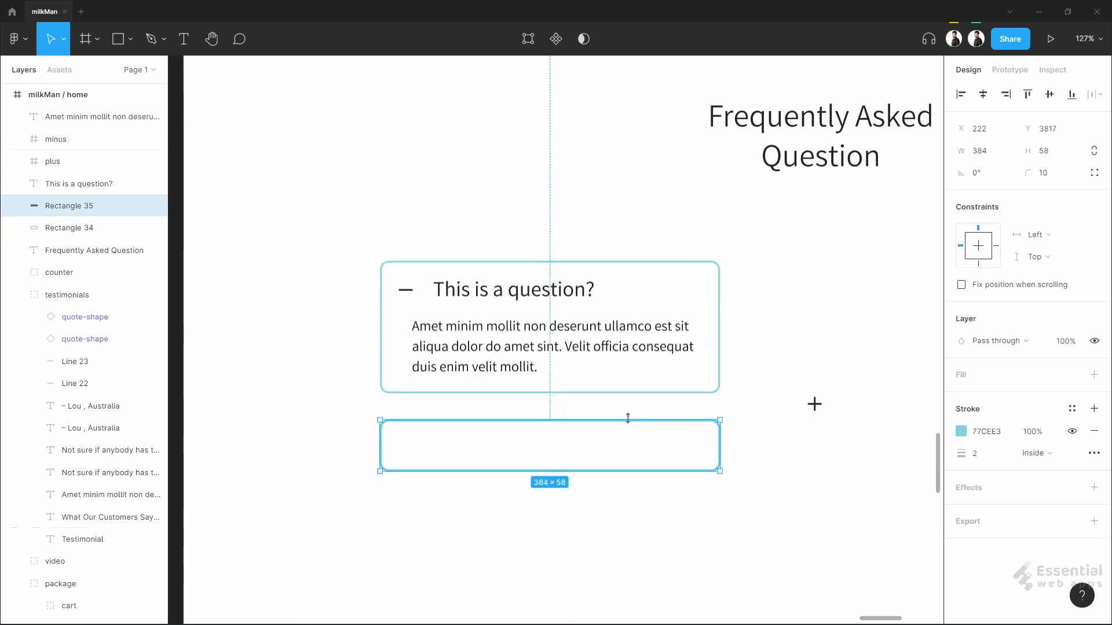
text(60)
key(Return)
- Fill the lower box with the plus icon and a copy of the "This is a question?" text
drag(814, 404, 405, 448)
click(539, 289)
key(ctrl+c)
key(ctrl+v)
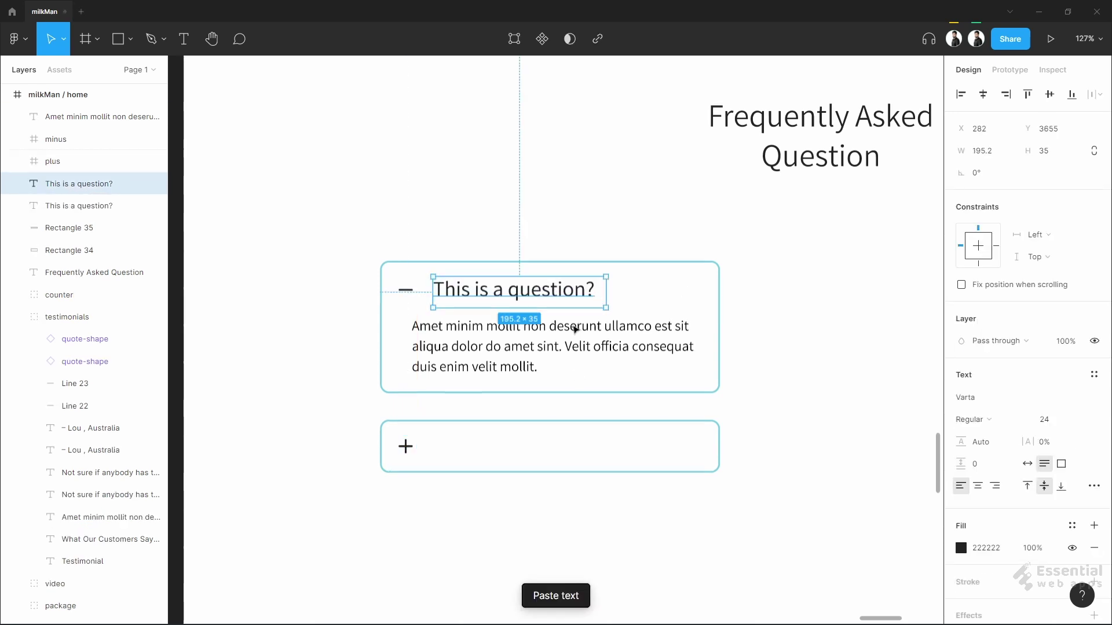
drag(562, 294, 561, 448)
click(582, 522)
- Turn the layout grid of the milkMan / home frame back on
scroll(583, 524, down, 5)
scroll(707, 498, right, 3)
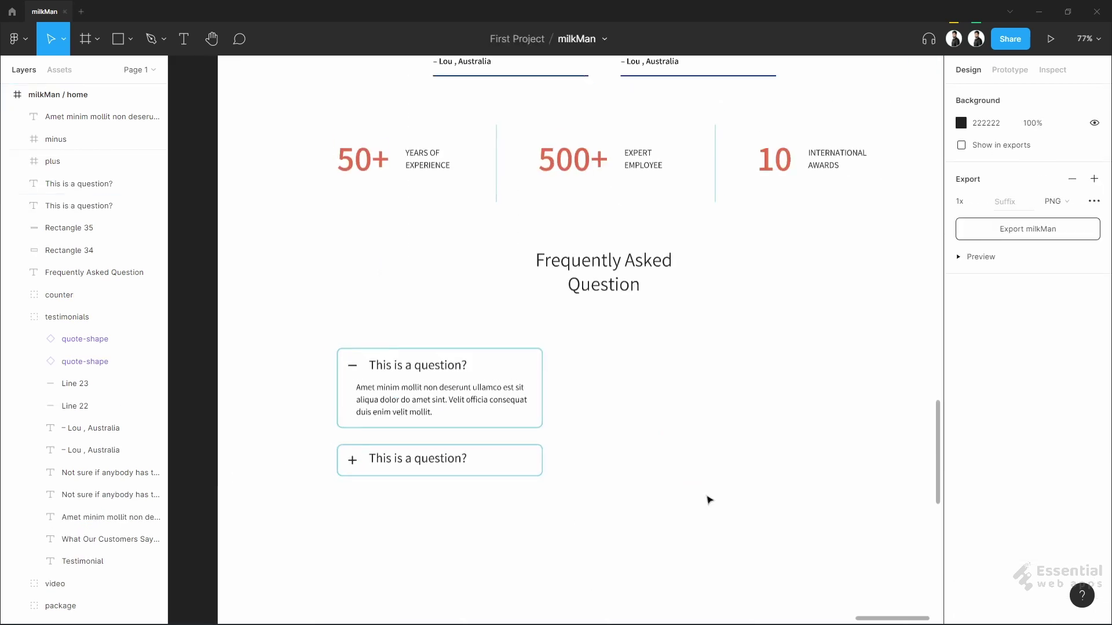
click(71, 100)
click(1072, 330)
click(643, 487)
- Move both question boxes with their contents one grid column to the right and slightly closer to the heading
scroll(643, 486, down, 2)
scroll(579, 443, left, 1)
scroll(546, 419, up, 1)
drag(554, 409, 338, 271)
drag(455, 298, 511, 286)
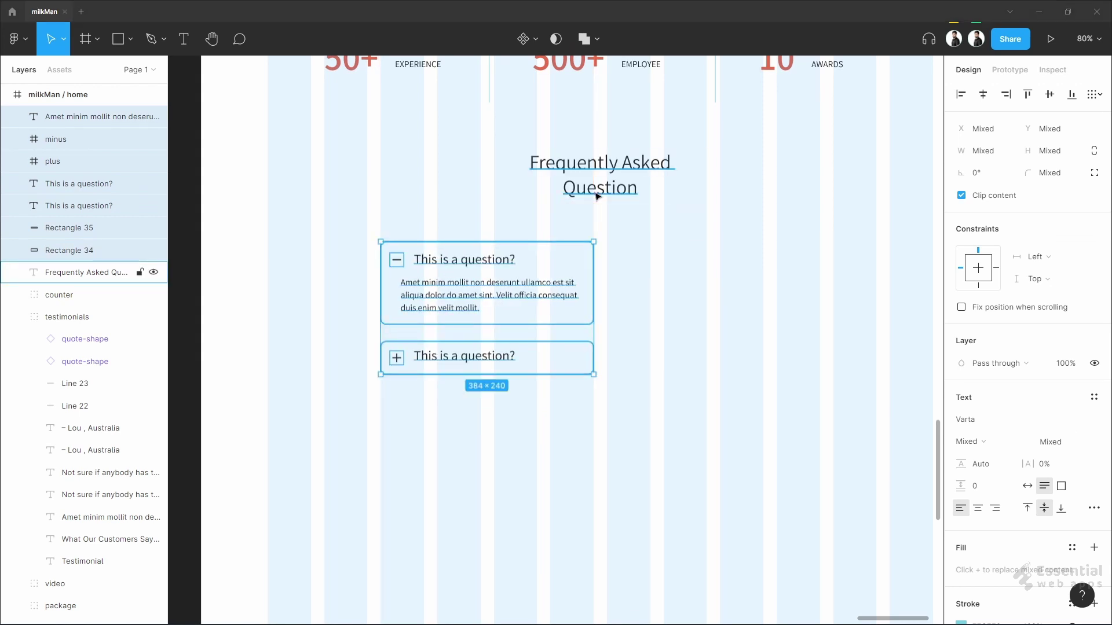
- Nudge both question boxes slightly upward to tighten the gap below the Frequently Asked Question heading
click(573, 243)
drag(624, 408, 363, 234)
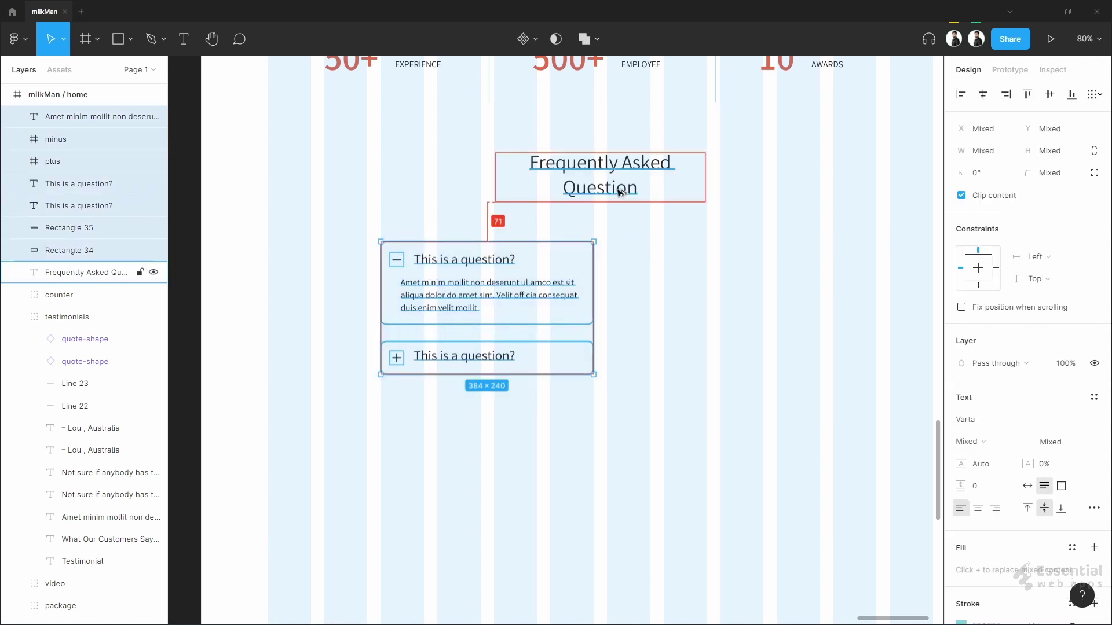
key(shift+Up)
key(Up)
key(Up)
key(shift+Up)
key(shift+Up)
key(shift+Down)
key(shift+Down)
key(Down)
click(682, 330)
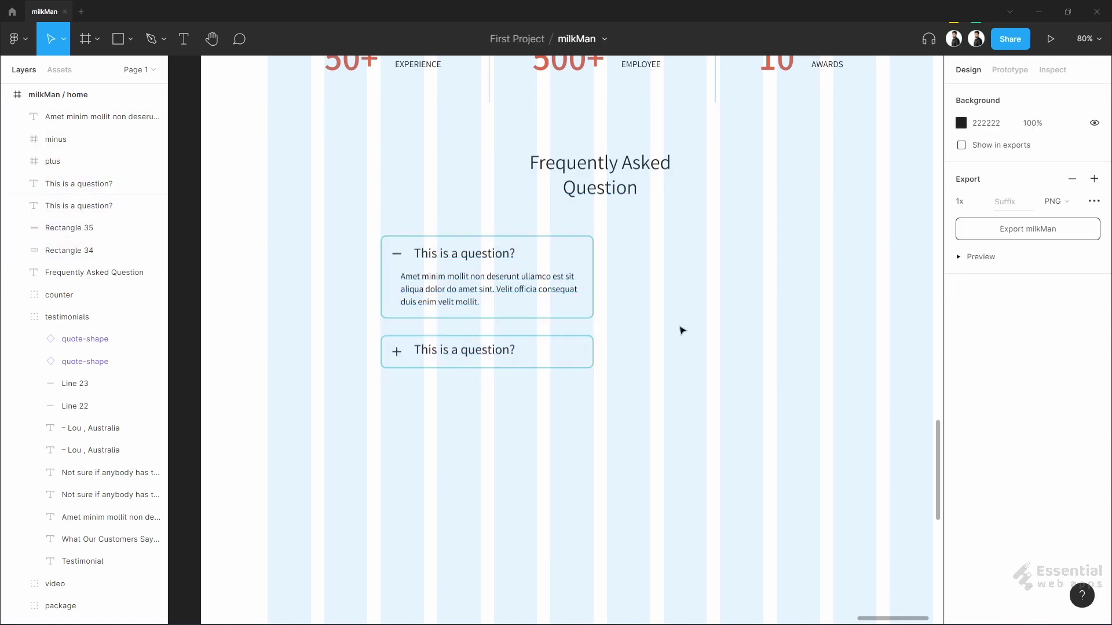
- Duplicate the collapsed question box once below at 30 spacing and three times into a second column beside the first
drag(650, 393, 398, 351)
drag(485, 359, 458, 401)
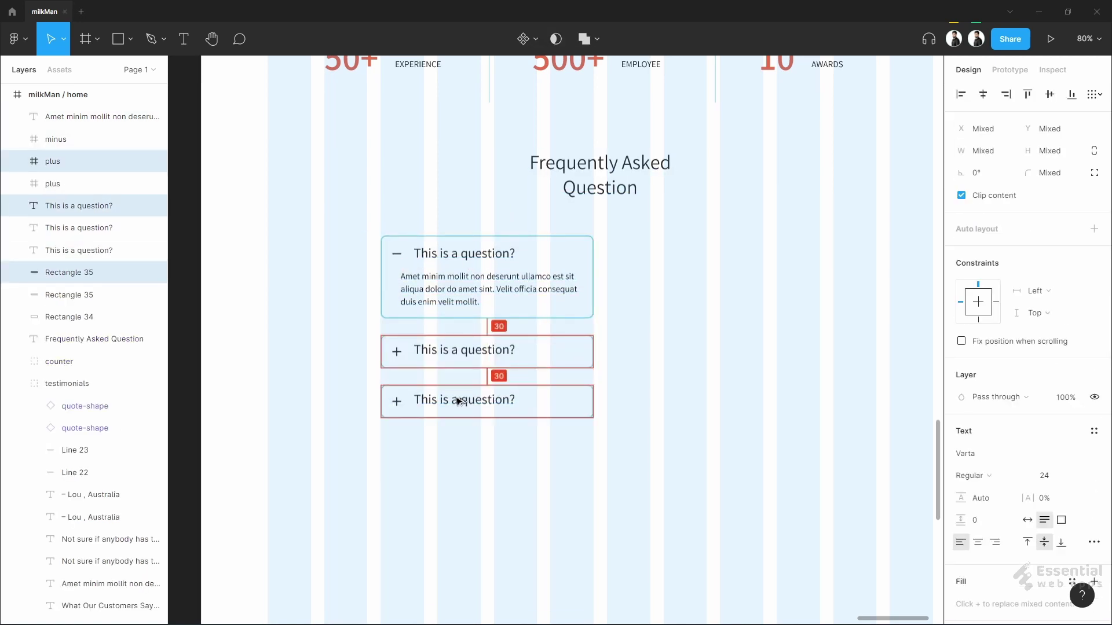
drag(742, 416, 643, 438)
drag(568, 476, 281, 376)
drag(304, 373, 528, 274)
- Group the Frequently Asked Question heading together with all its question boxes
click(731, 385)
drag(730, 385, 518, 316)
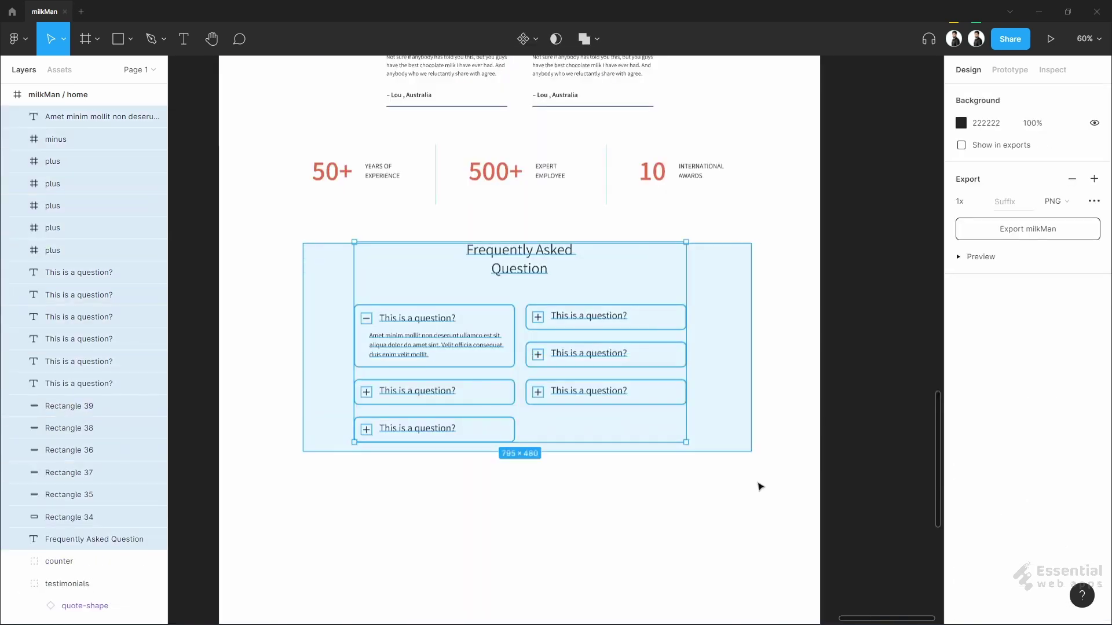
key(ctrl+g)
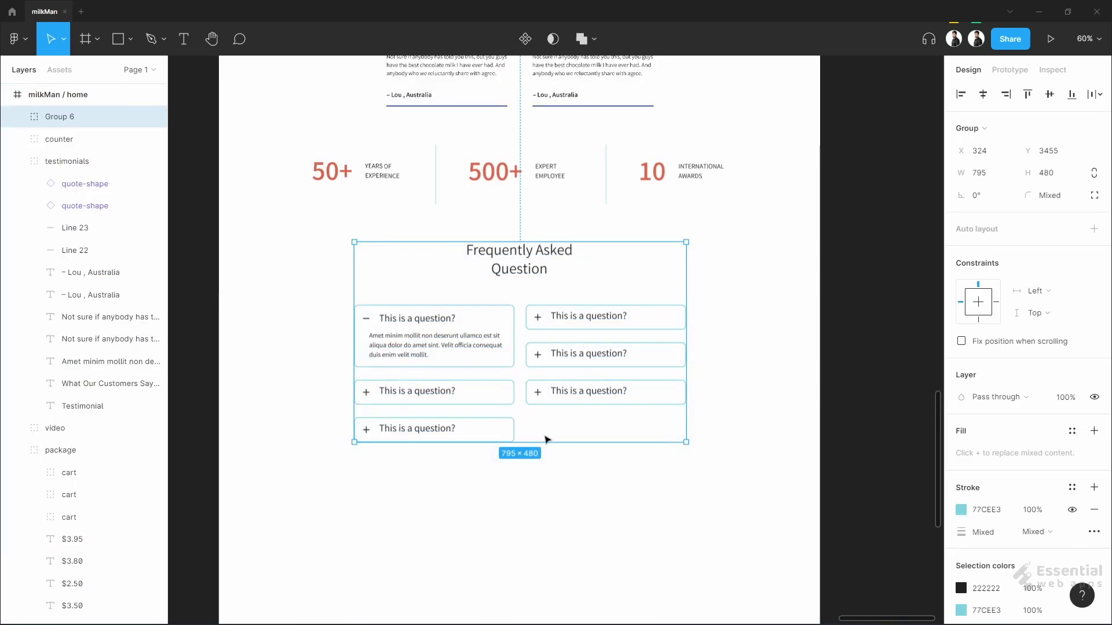
- Rename the group holding the Frequently Asked Question heading and question boxes as FAQ
double_click(74, 117)
text(FAQ)
click(765, 313)
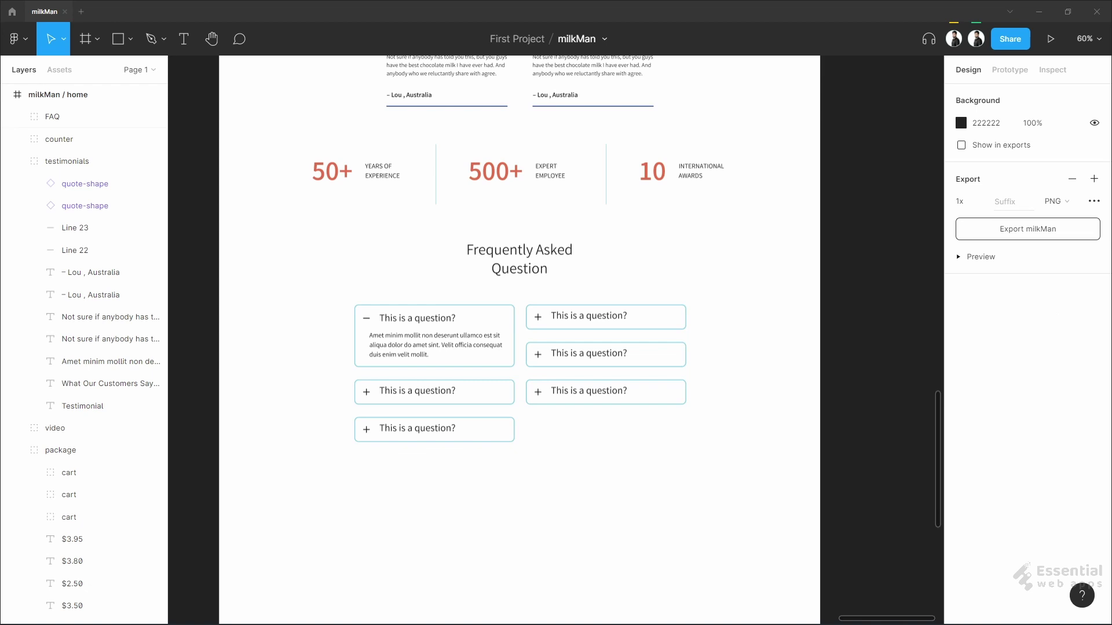
- Paste the CTA bottle image below the FAQ, show the layout grid and align the image with the question boxes' left edge
key(ctrl+v)
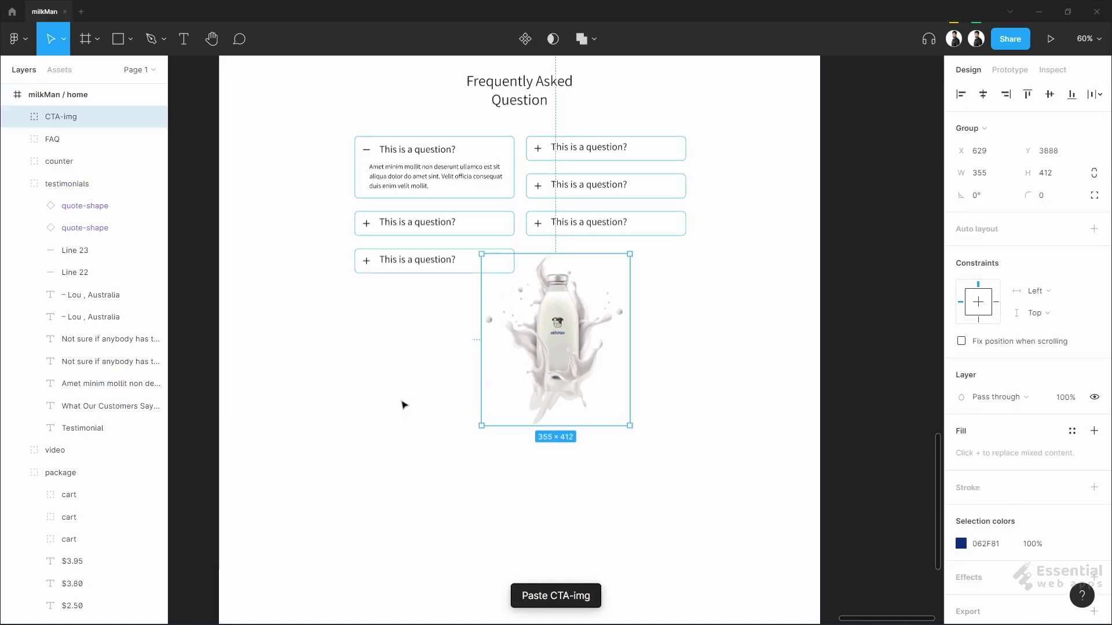
drag(490, 396, 338, 468)
click(314, 266)
click(1072, 330)
scroll(398, 421, up, 1)
scroll(399, 421, left, 2)
scroll(398, 421, right, 2)
drag(398, 406, 426, 387)
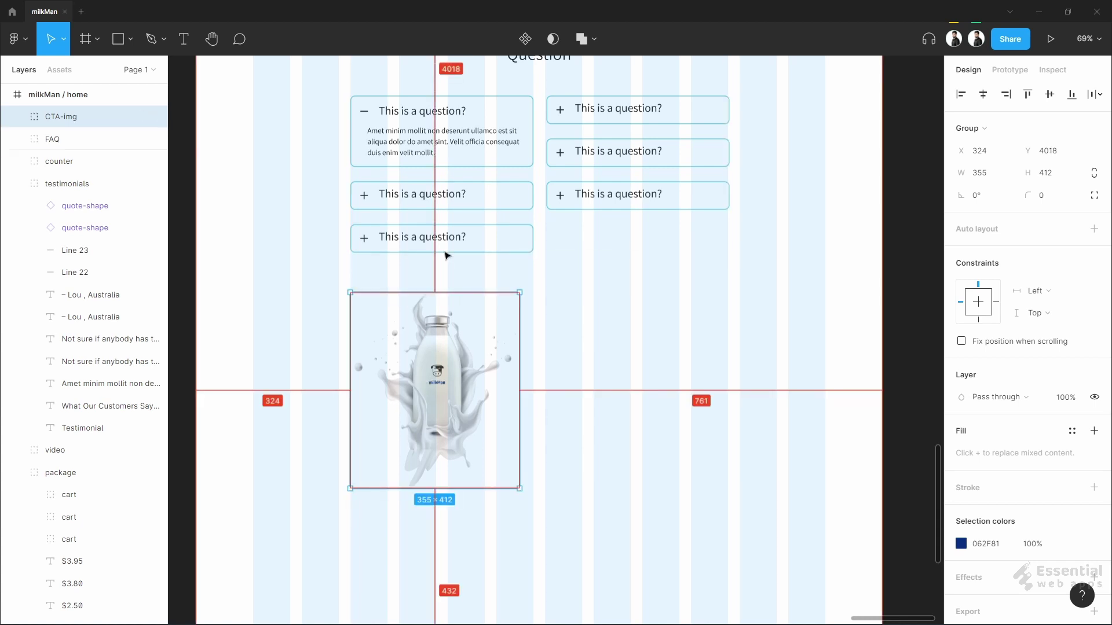
click(702, 357)
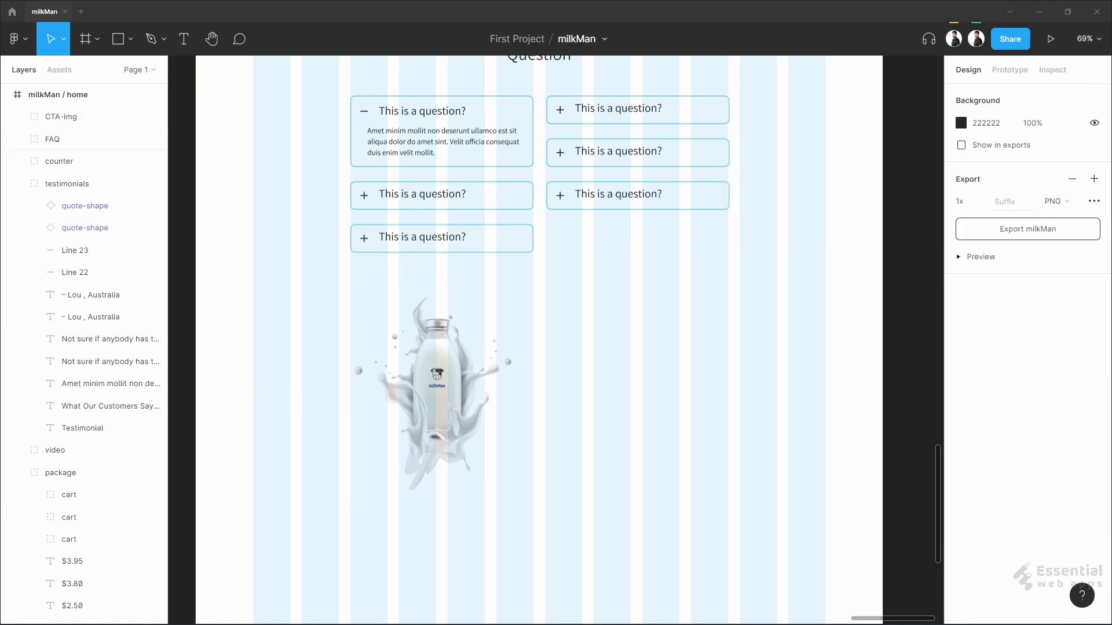
- Paste the Subscribe Newsletter heading, text and email field beside the bottle image, aligned with the second question column
key(ctrl+v)
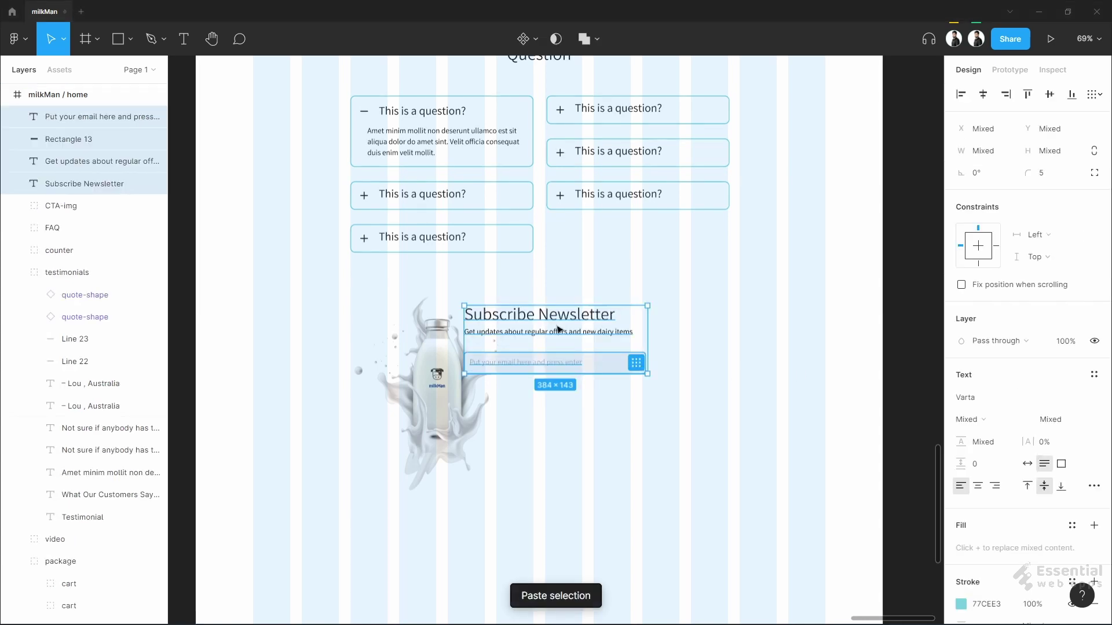
drag(560, 318, 645, 349)
click(669, 310)
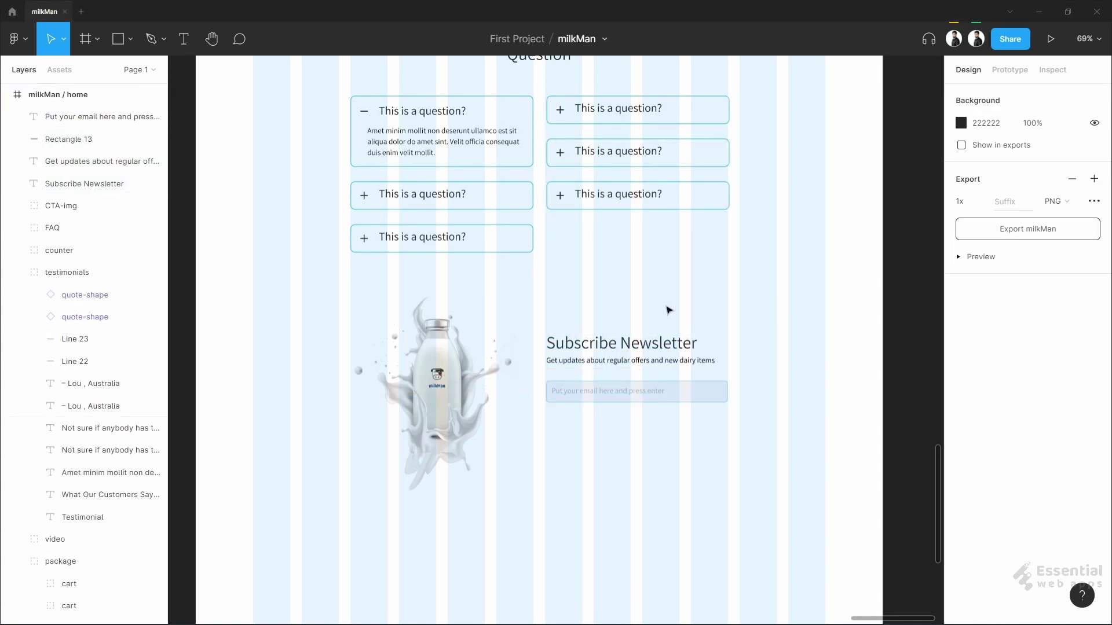
- Group the bottle image with the Subscribe Newsletter elements and name the group CTA
drag(309, 281, 794, 481)
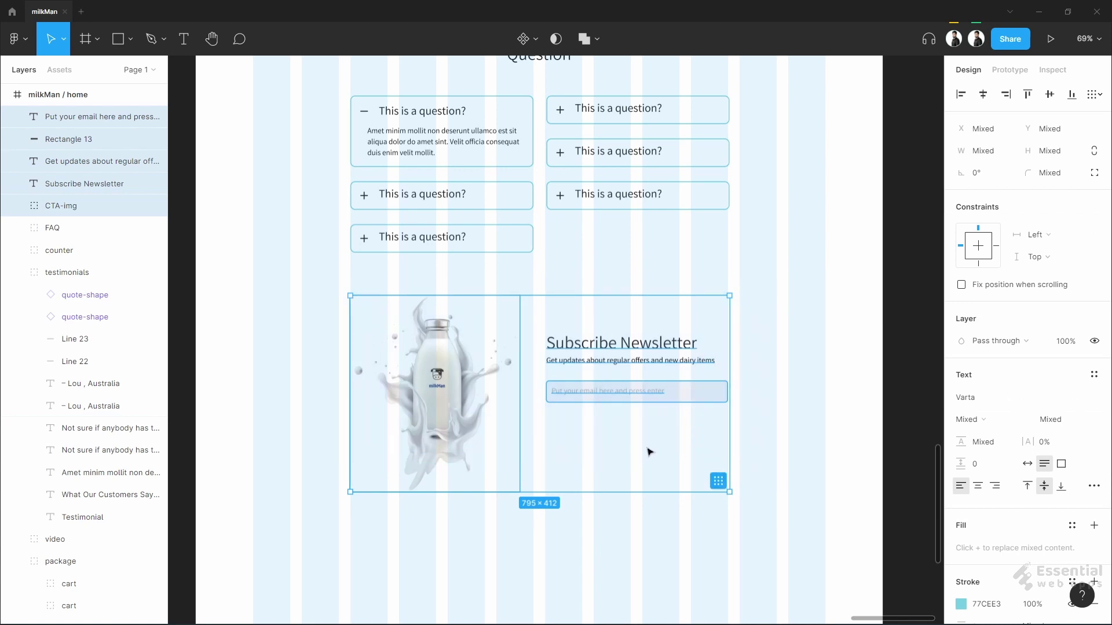
key(ctrl+g)
key(ctrl+r)
text(CTA)
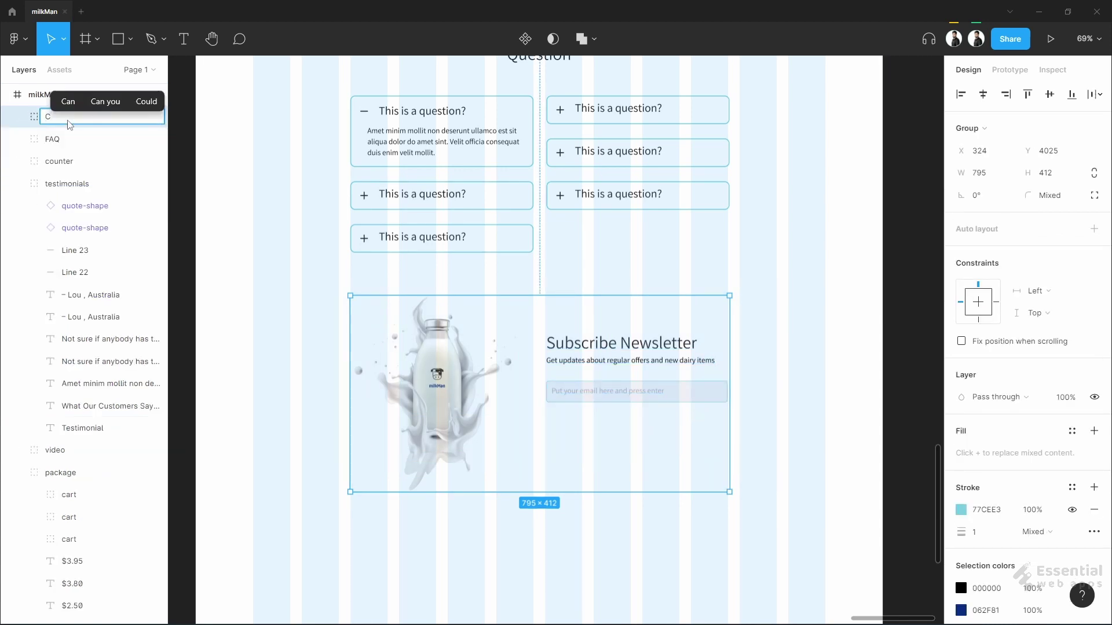
key(Return)
click(807, 381)
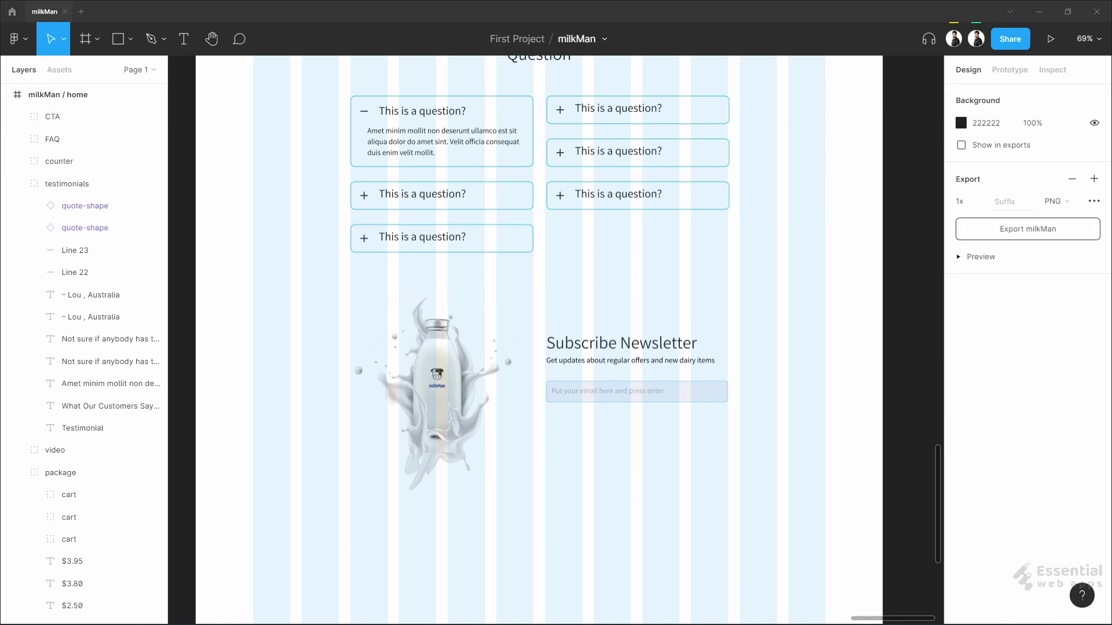
- Paste the blue footer rectangle and place it at the frame's left edge, X 0 and Y 4325, overlapping the bottle's base
key(ctrl+v)
drag(471, 365, 422, 399)
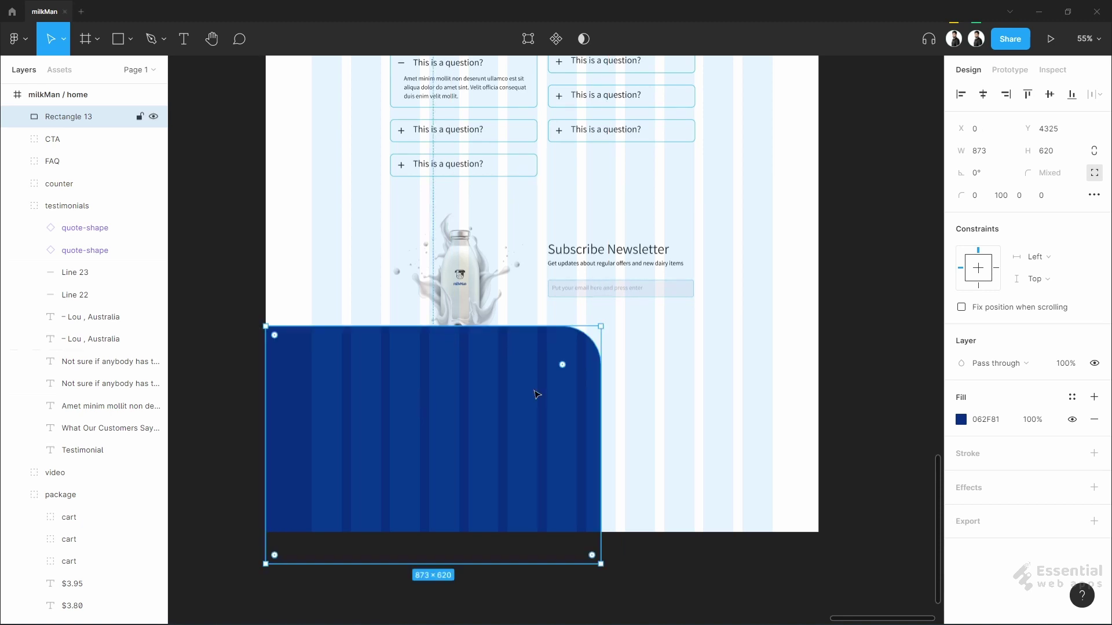
scroll(671, 395, down, 4)
- Extend the home frame's lower edge to meet the bottom of the blue footer rectangle
click(84, 94)
scroll(544, 485, up, 9)
drag(582, 496, 593, 552)
click(787, 388)
scroll(787, 389, down, 4)
drag(840, 387, 674, 462)
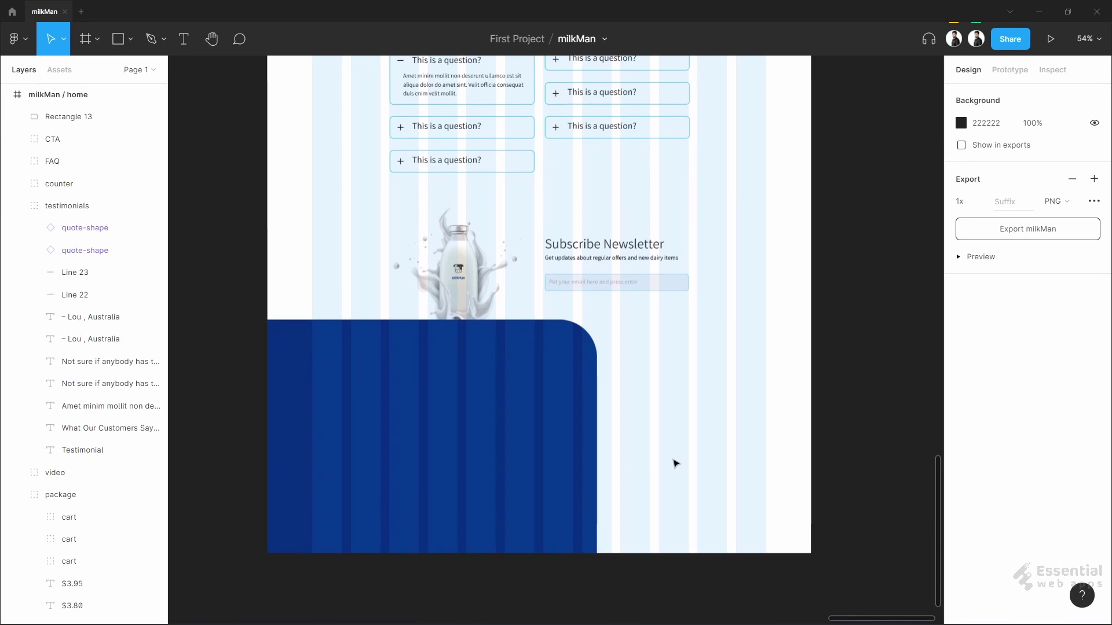
click(467, 280)
click(529, 439)
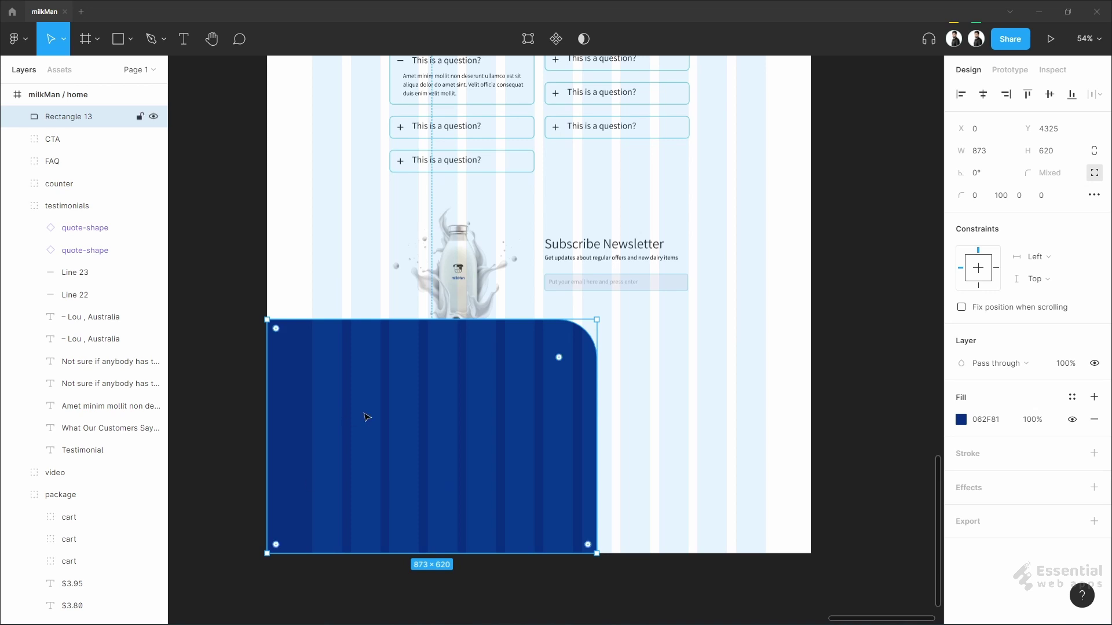
- Paste the white milkMan logo and social icons onto the blue footer, starting at the first grid column
key(ctrl+v)
scroll(200, 567, up, 3)
drag(776, 205, 425, 328)
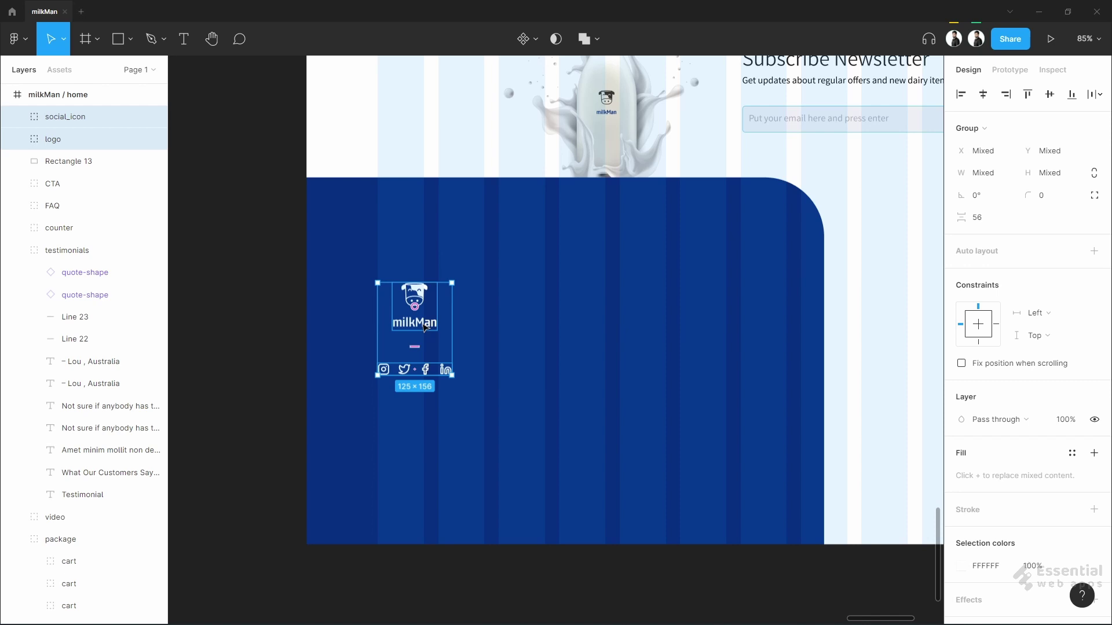
- Paste the Office Hours, Contact and Leave a Message blocks beside the logo, and the Essential Web Apps credit line near the footer's bottom
key(ctrl+v)
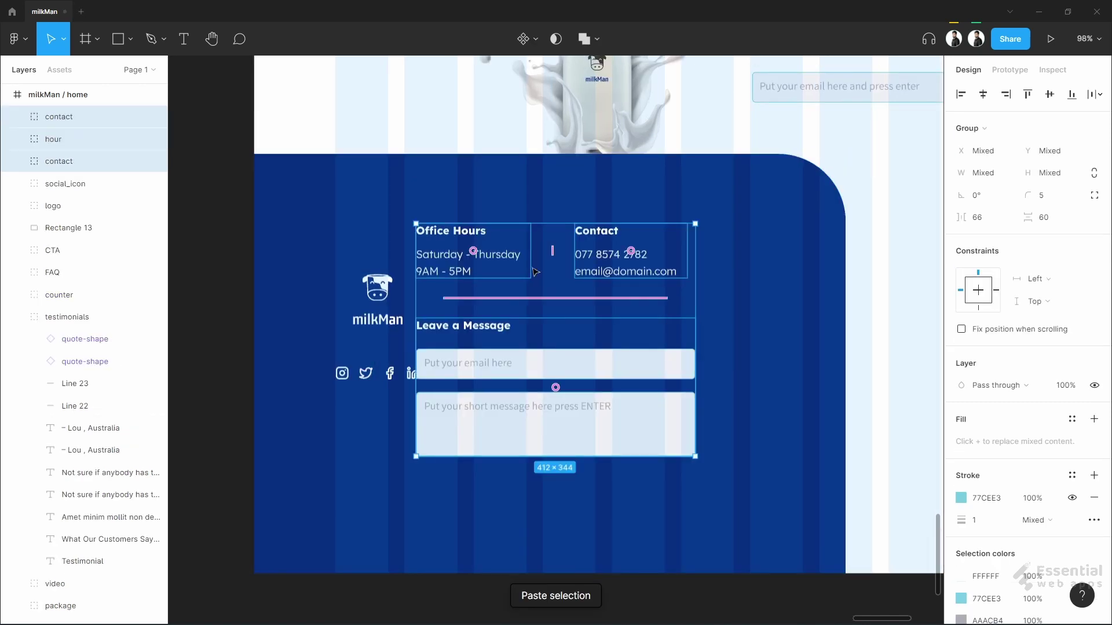
drag(498, 256, 558, 247)
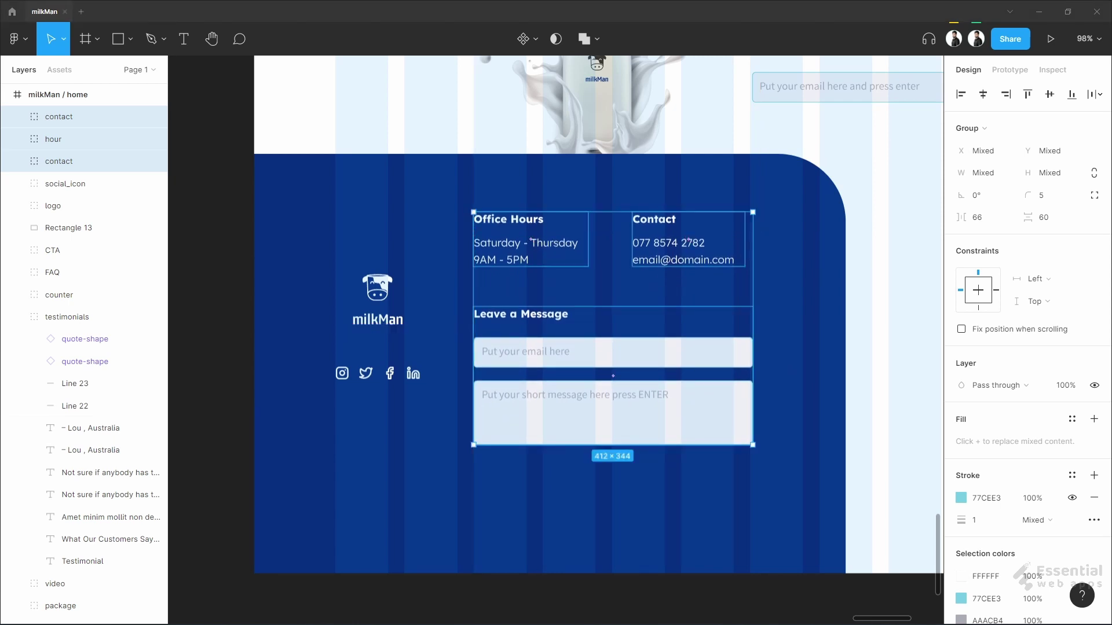
key(ctrl+v)
drag(498, 347, 354, 535)
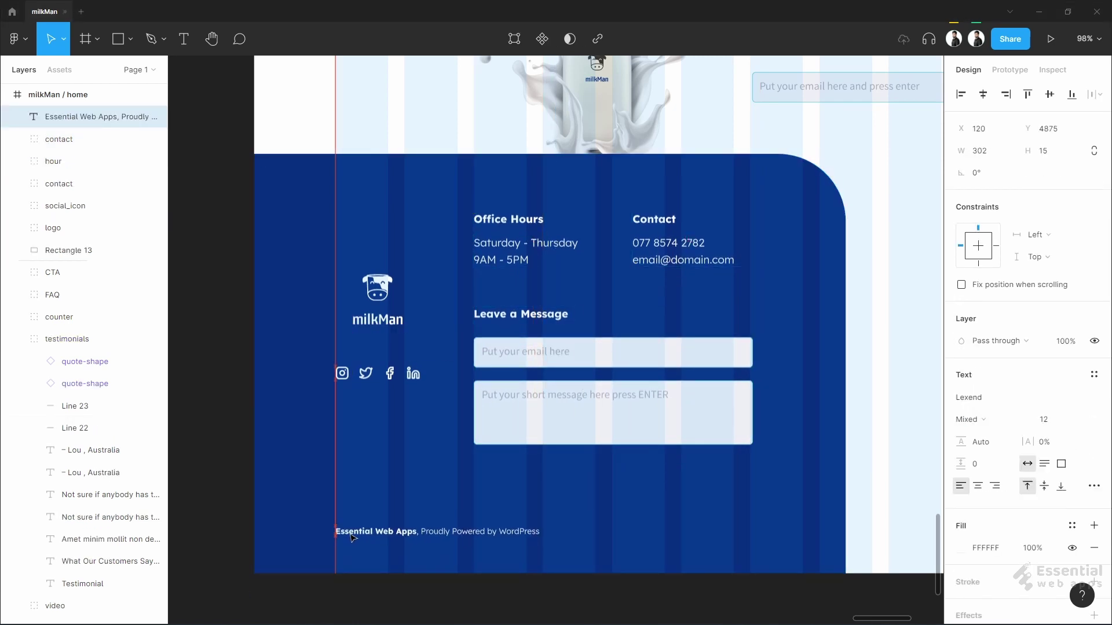
click(564, 518)
- Paste the map image, align it to the frame's lower right corner and place its layer behind the blue footer rectangle
scroll(631, 478, down, 5)
scroll(699, 490, right, 4)
click(805, 417)
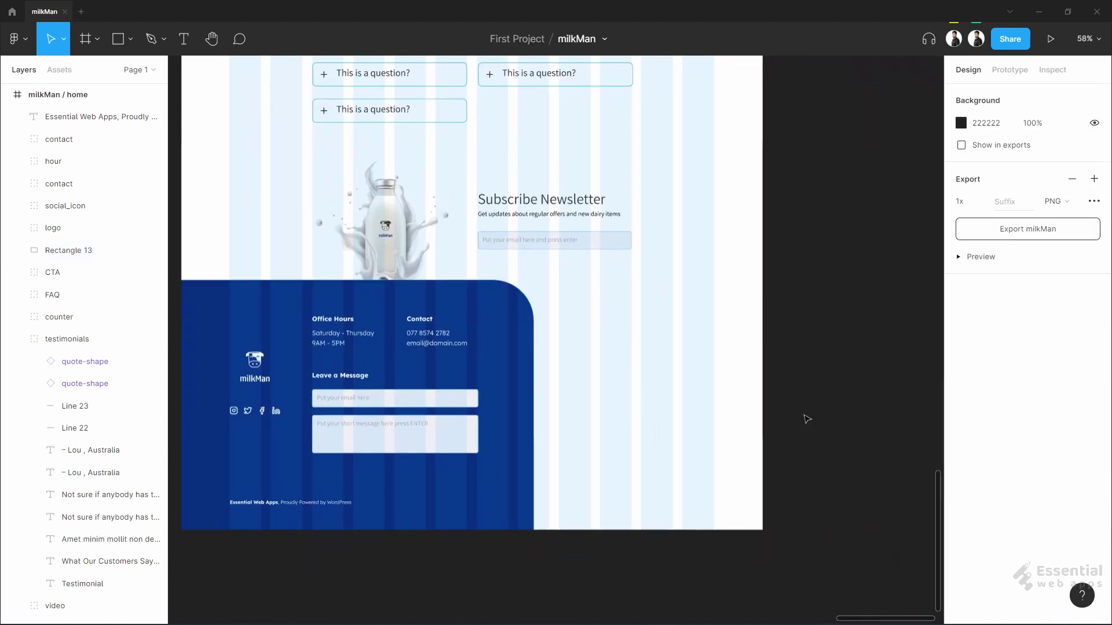
key(ctrl+v)
drag(649, 348, 652, 357)
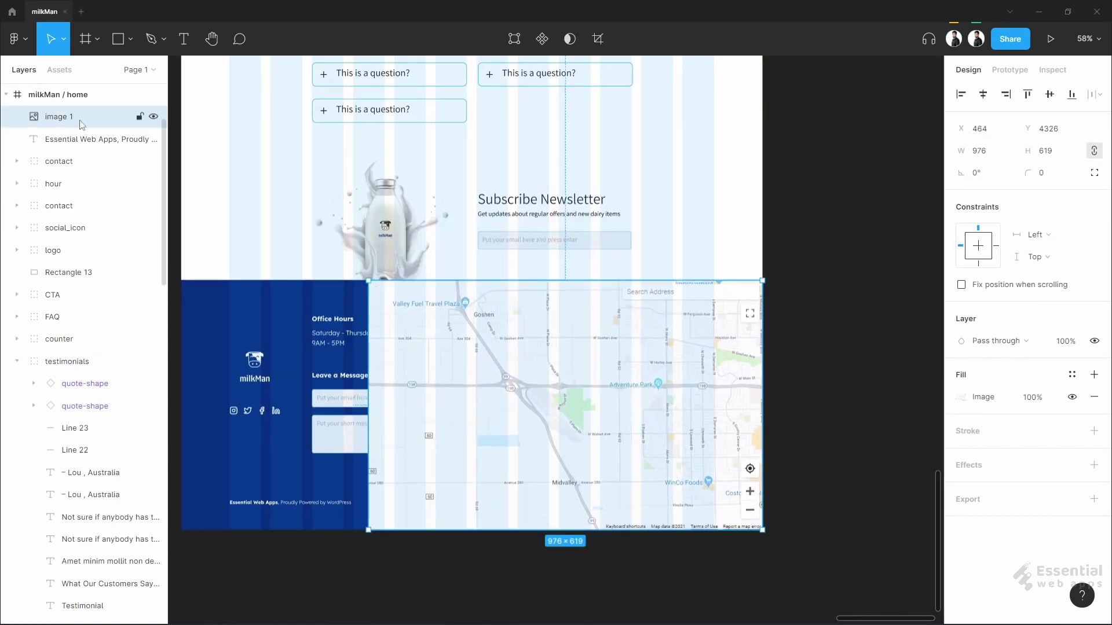
drag(96, 289, 96, 285)
click(834, 368)
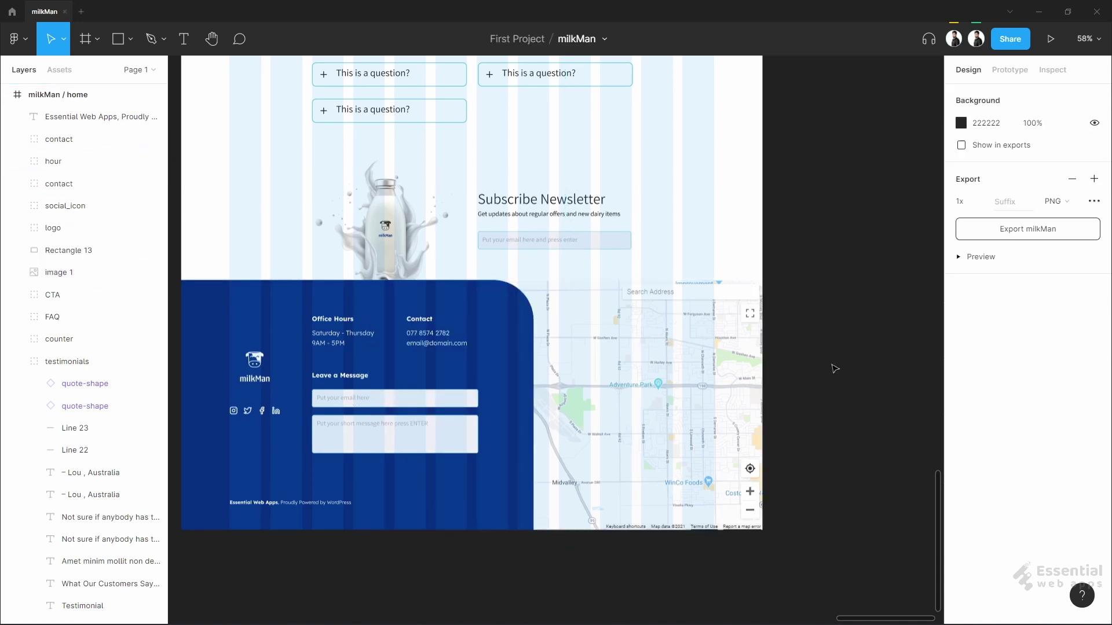
- Draw a horizontal line about 756 long, colour it dark blue and set it along the map's upper edge
scroll(635, 350, up, 5)
click(389, 301)
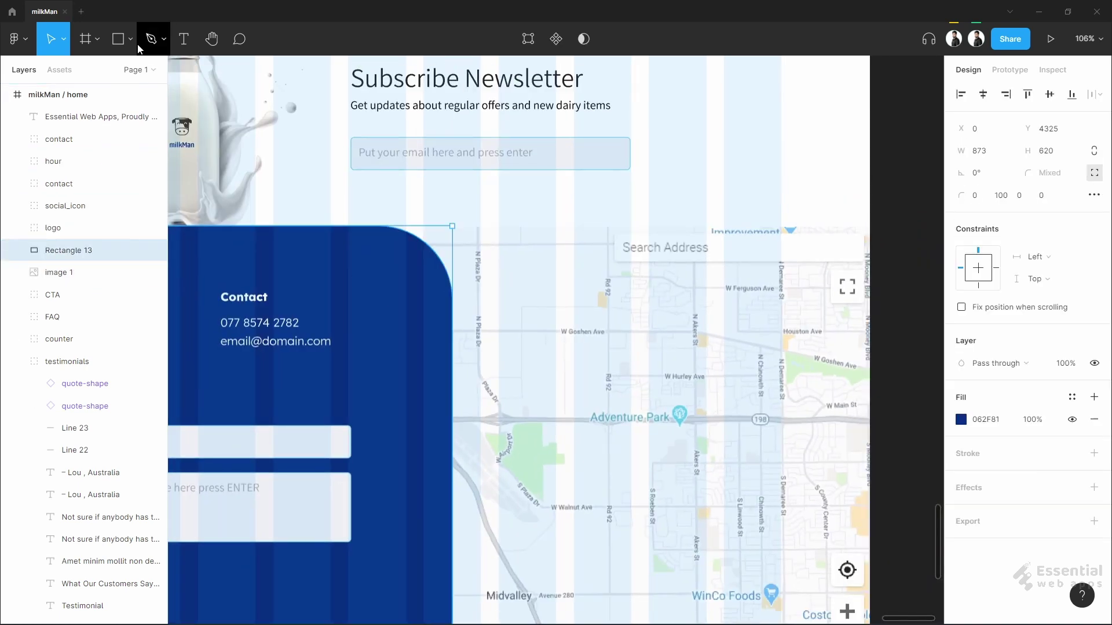
click(131, 40)
click(140, 88)
drag(313, 225, 870, 225)
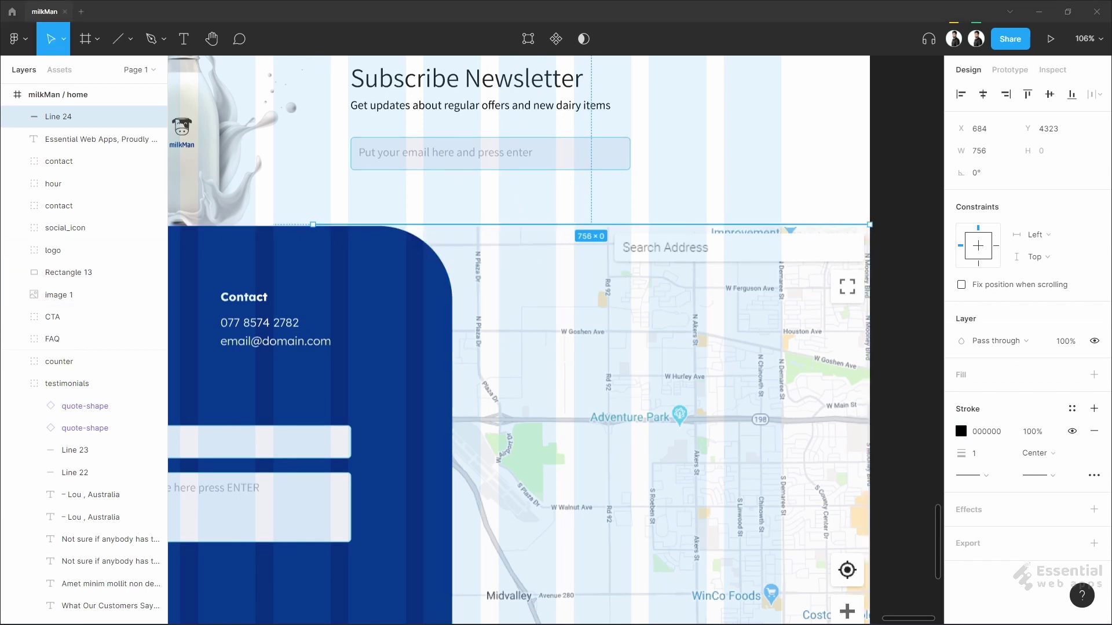
key(Escape)
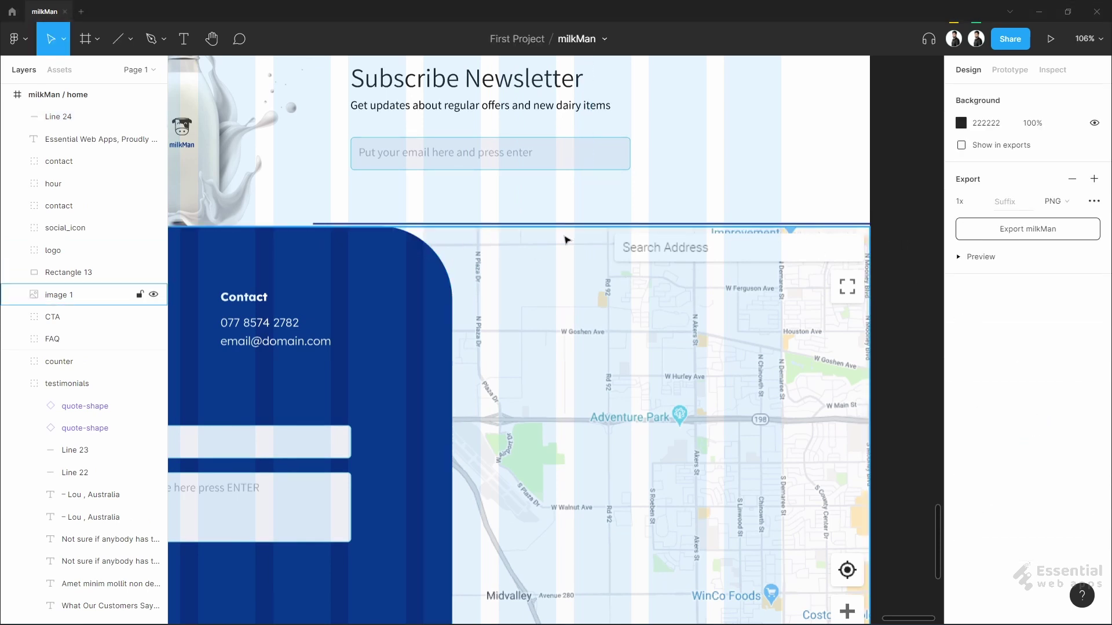
scroll(457, 224, up, 3)
click(457, 225)
key(Escape)
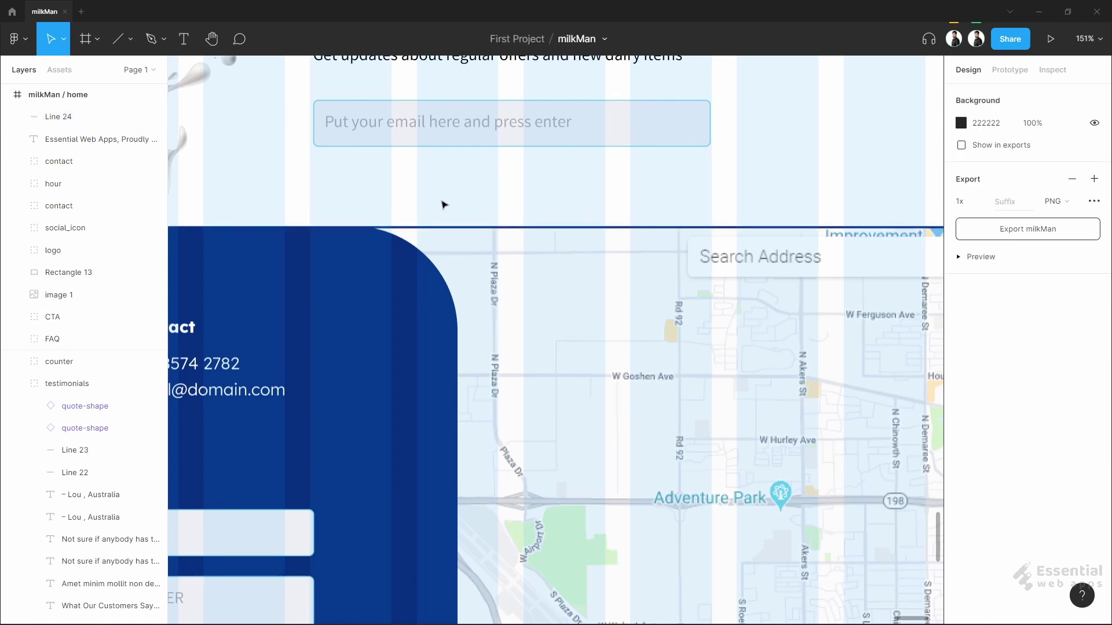
scroll(442, 206, down, 5)
scroll(689, 280, down, 1)
drag(508, 491, 657, 532)
drag(847, 539, 278, 316)
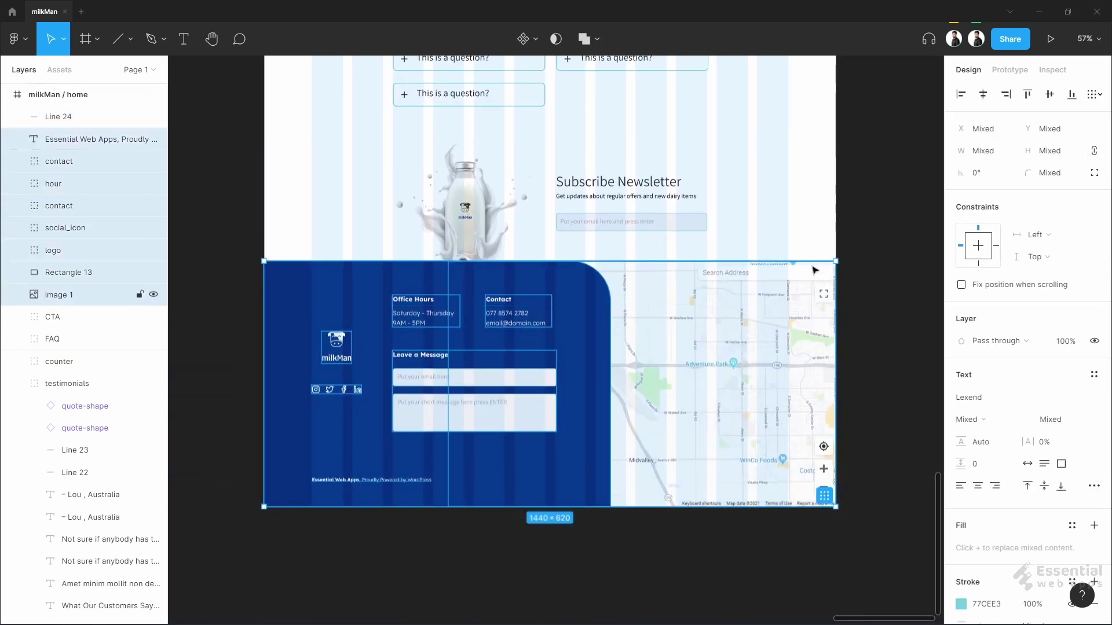
drag(860, 234, 806, 356)
click(859, 366)
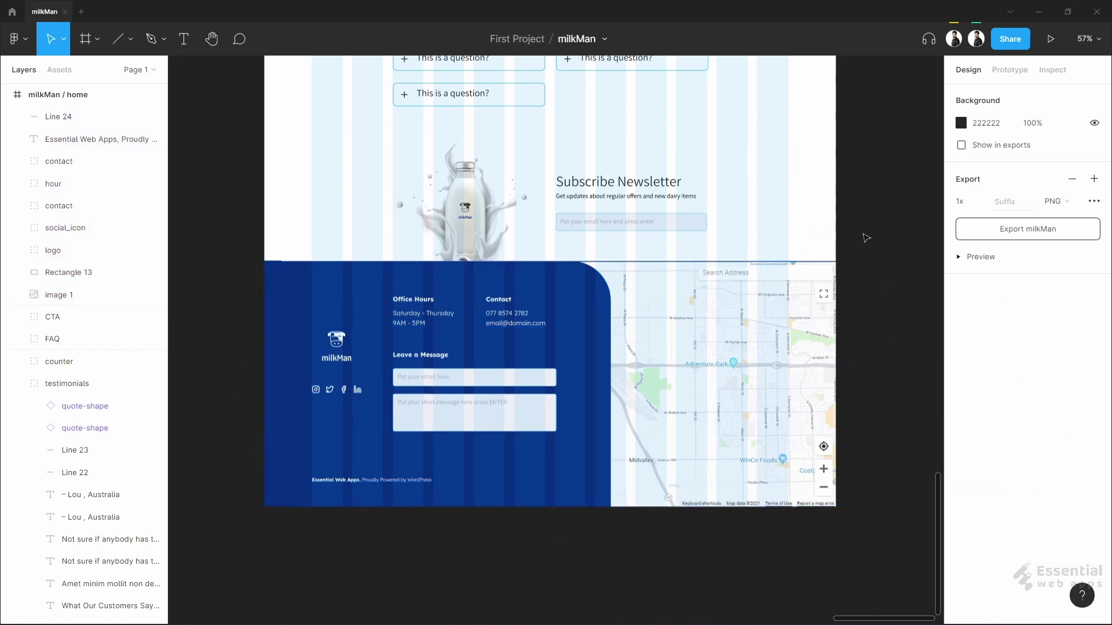
- Group all footer elements, including the map and the dark blue line, and name the group footer
drag(237, 219, 854, 531)
shift+click(498, 232)
key(ctrl+g)
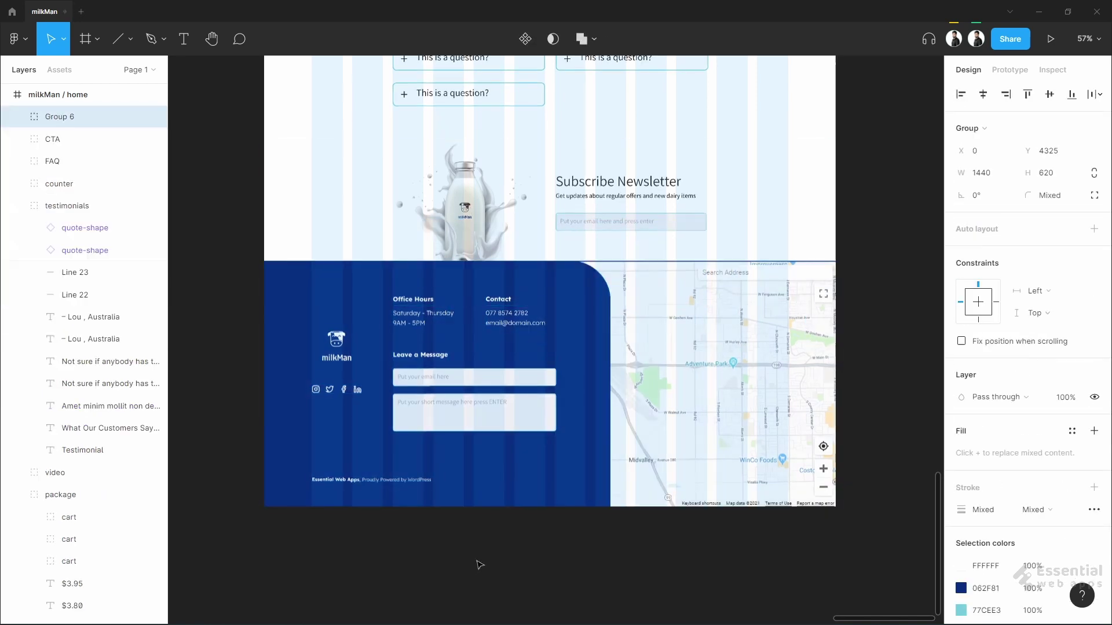
double_click(63, 122)
text(fotter)
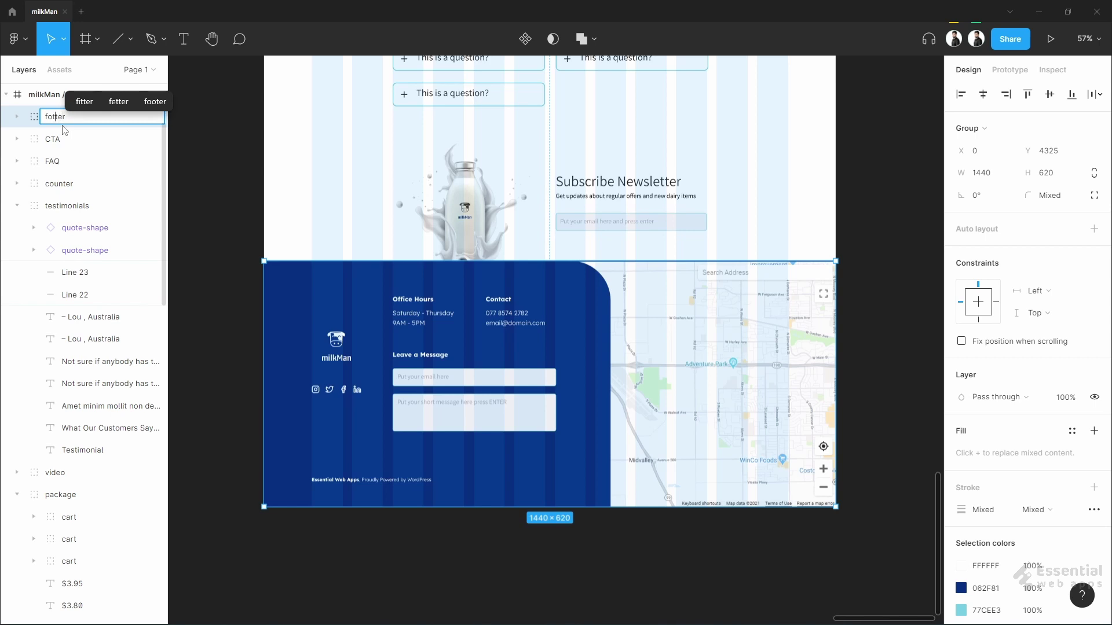
key(BackSpace)
text(o)
key(Return)
click(688, 568)
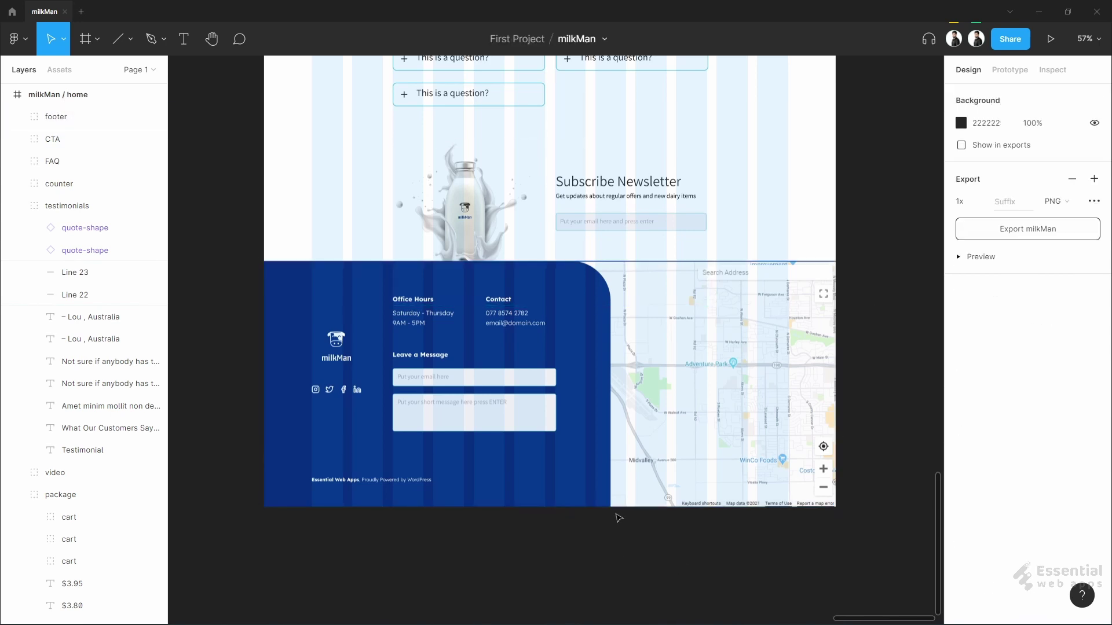
- Examine the finished home page in presentation view, from the header and hero through to the footer
scroll(586, 447, up, 5)
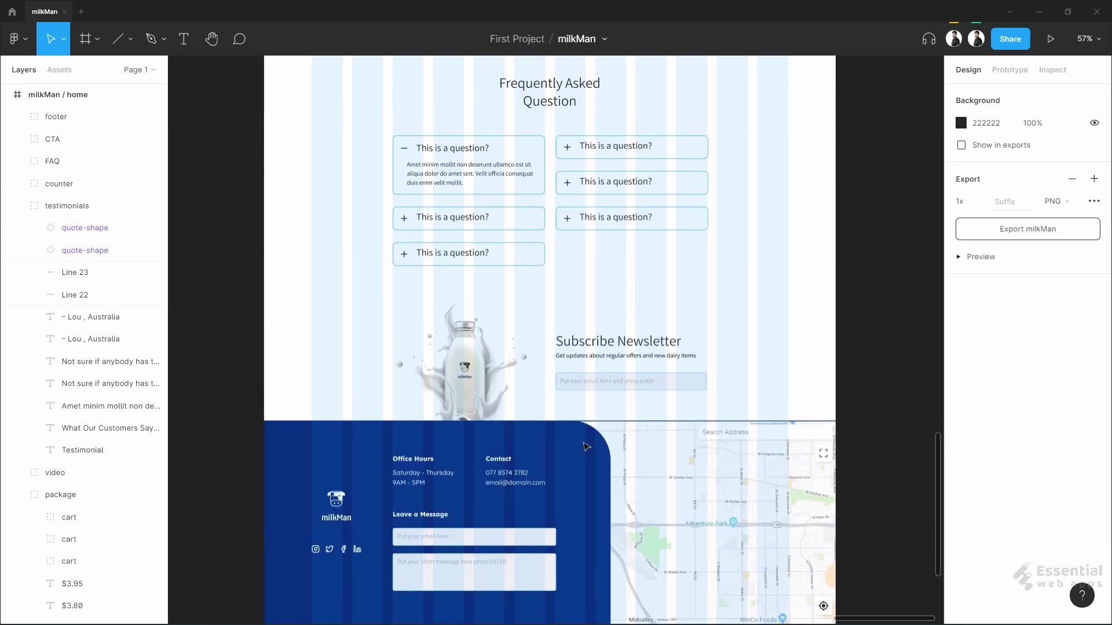
scroll(585, 447, up, 1)
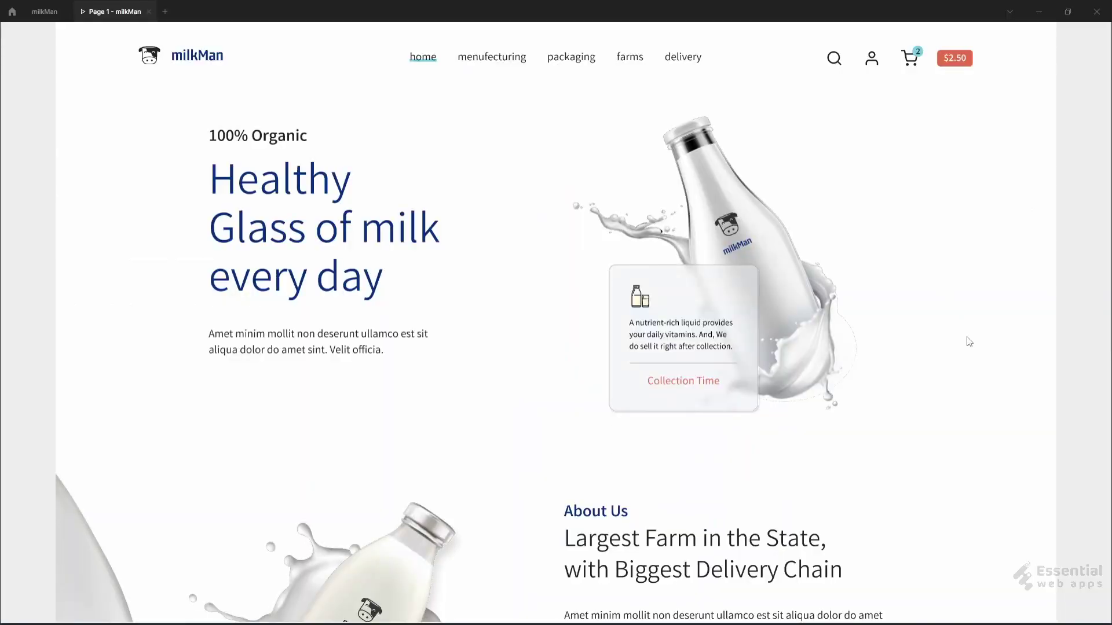
scroll(969, 341, down, 10)
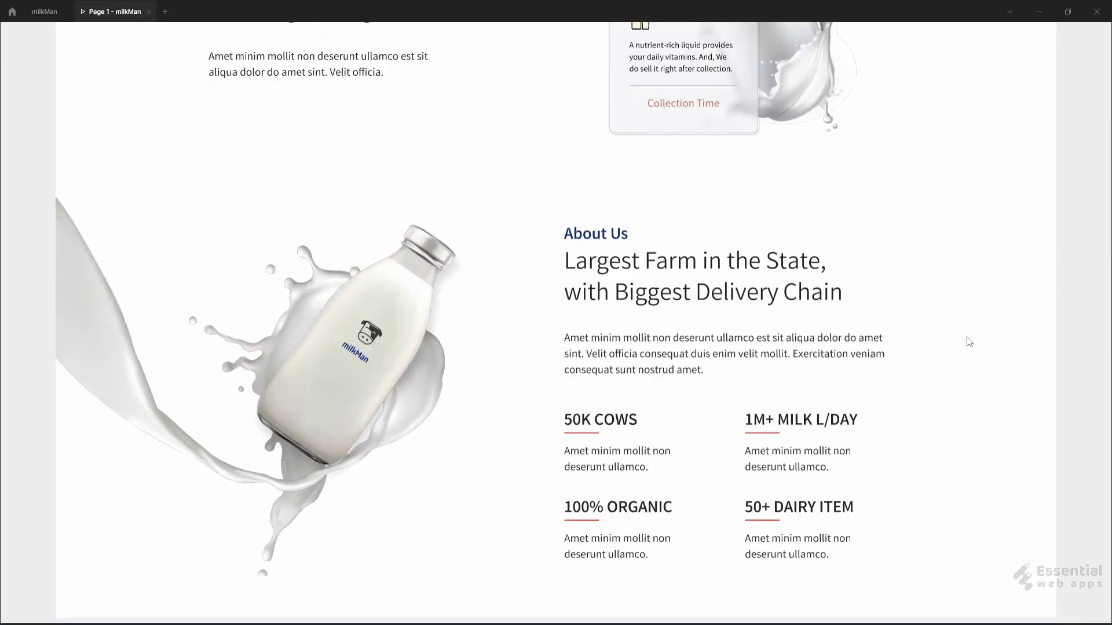
scroll(971, 342, down, 7)
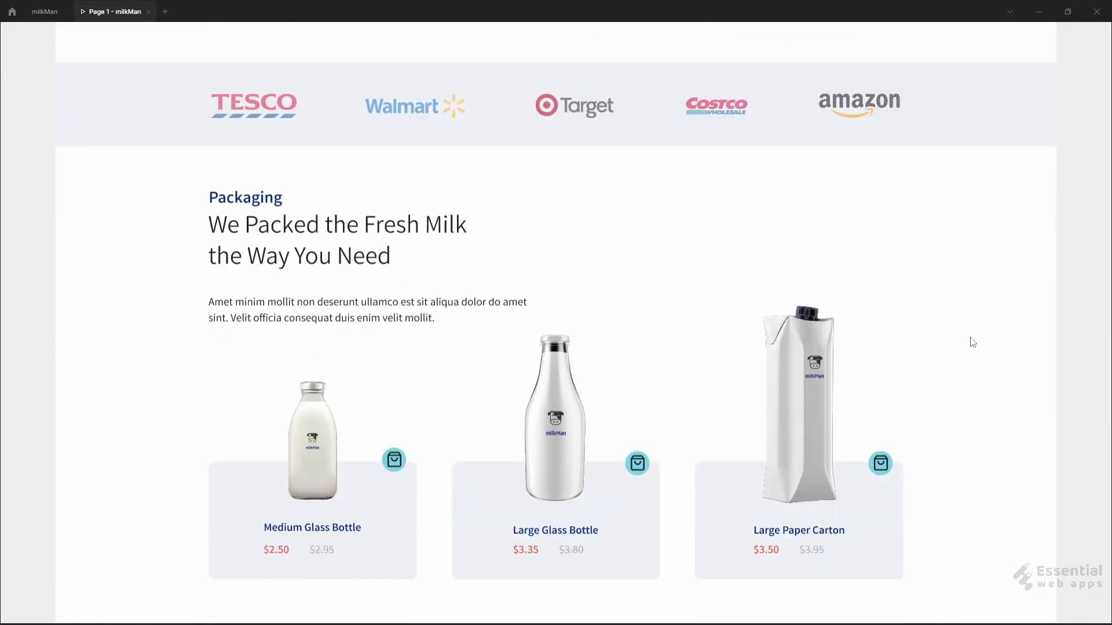
scroll(1017, 326, down, 6)
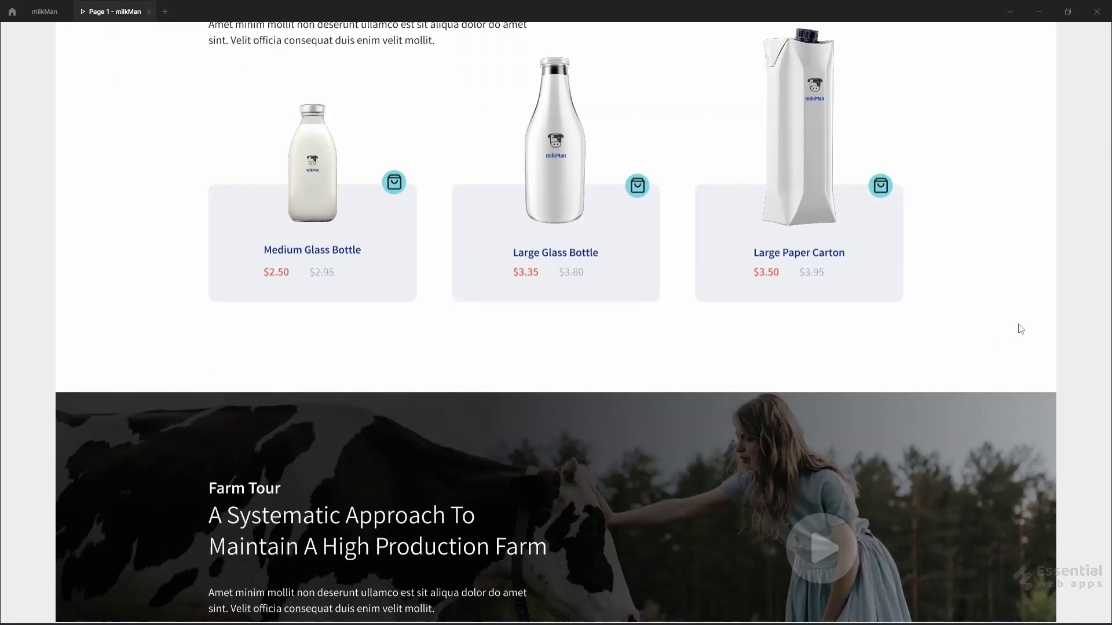
scroll(1043, 321, down, 6)
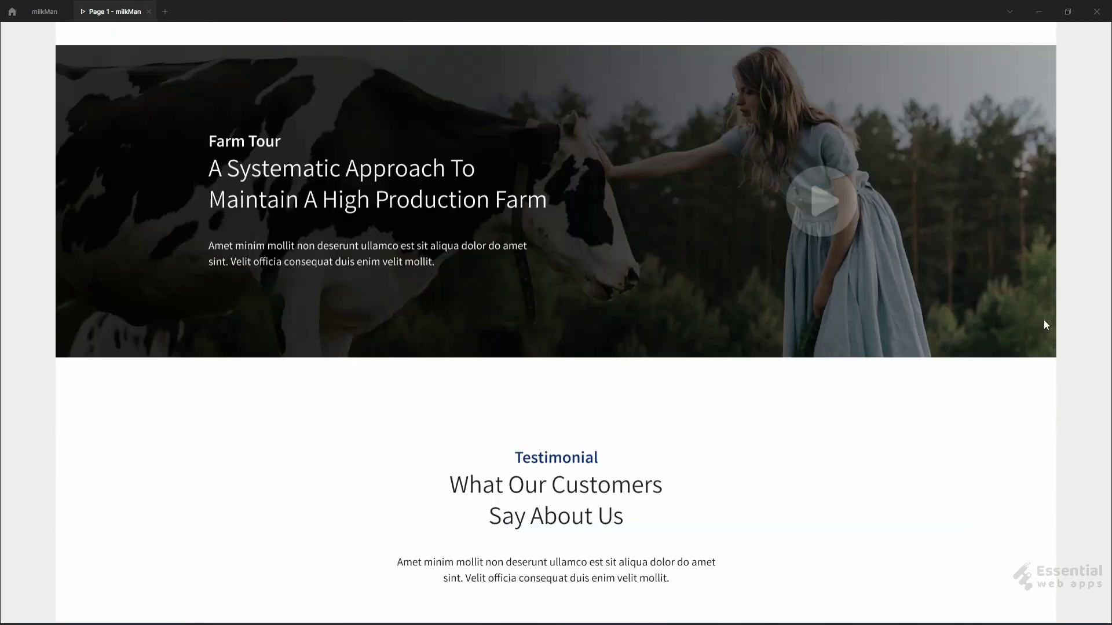
scroll(1046, 325, down, 4)
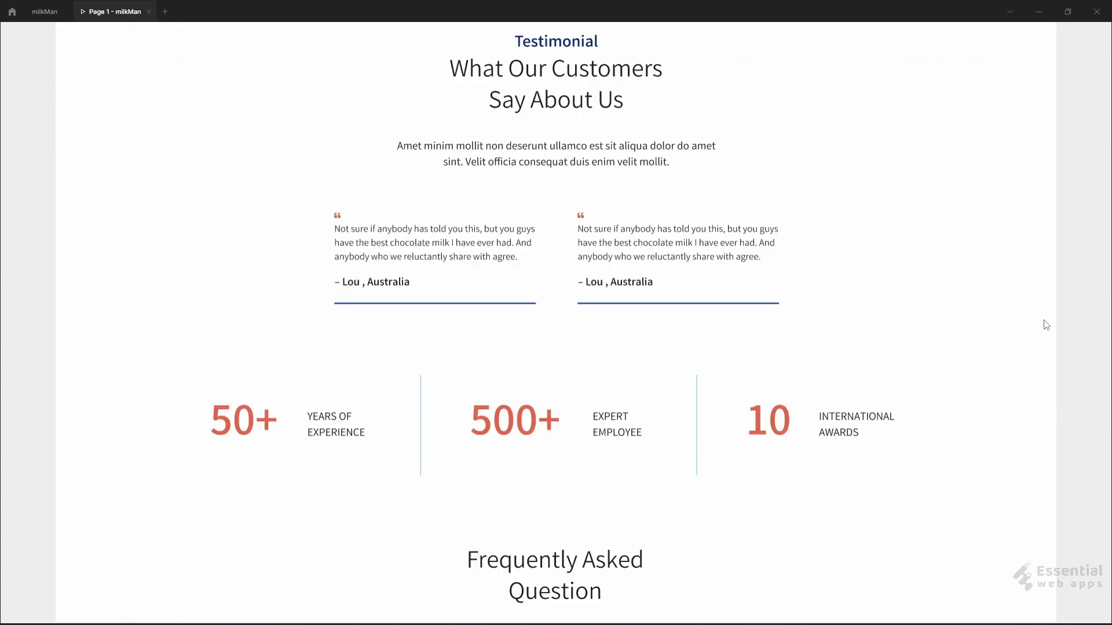
scroll(1046, 324, down, 7)
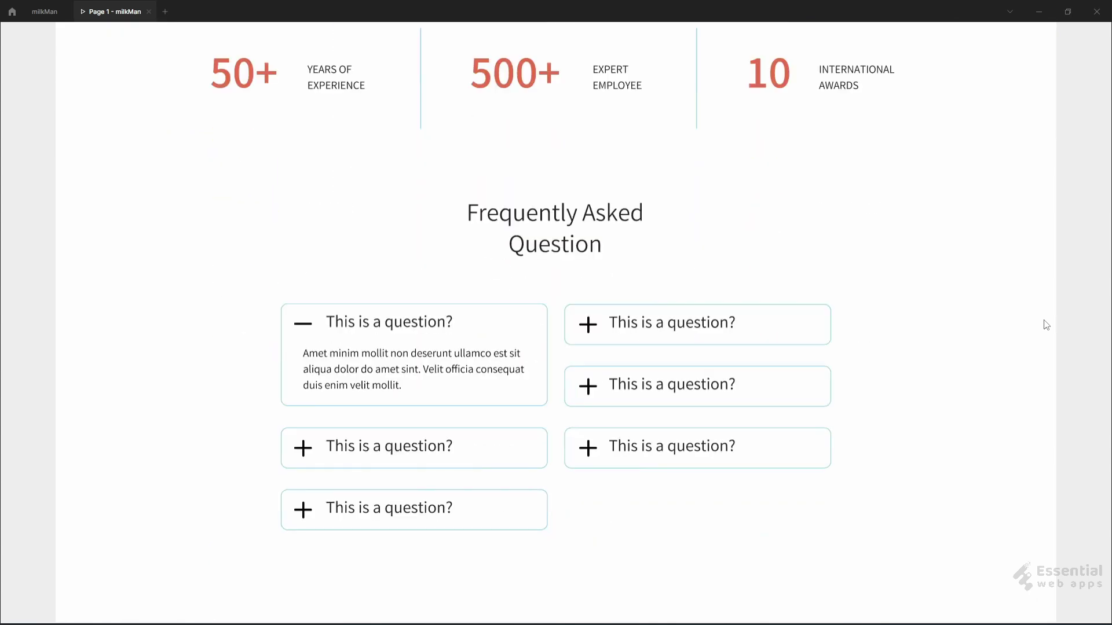
scroll(1046, 327, down, 8)
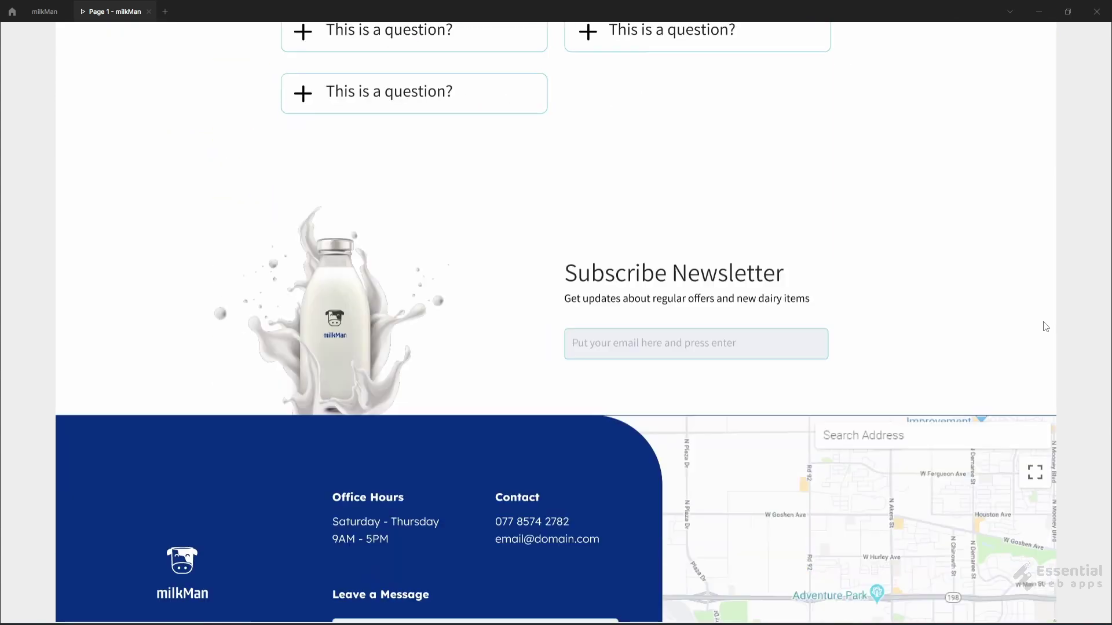
scroll(1055, 318, down, 1)
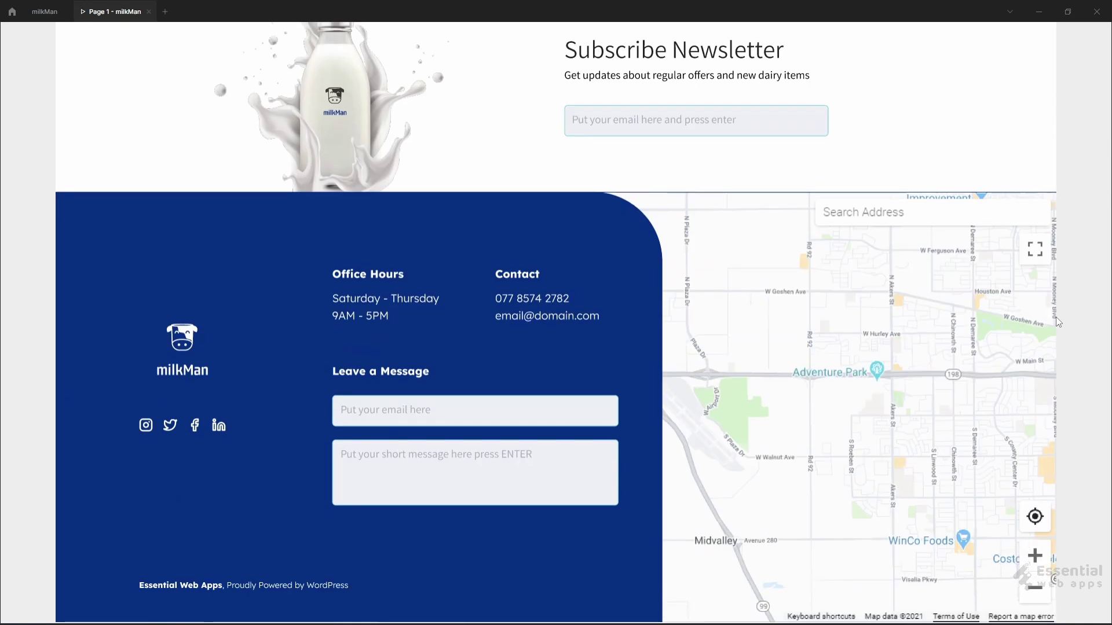